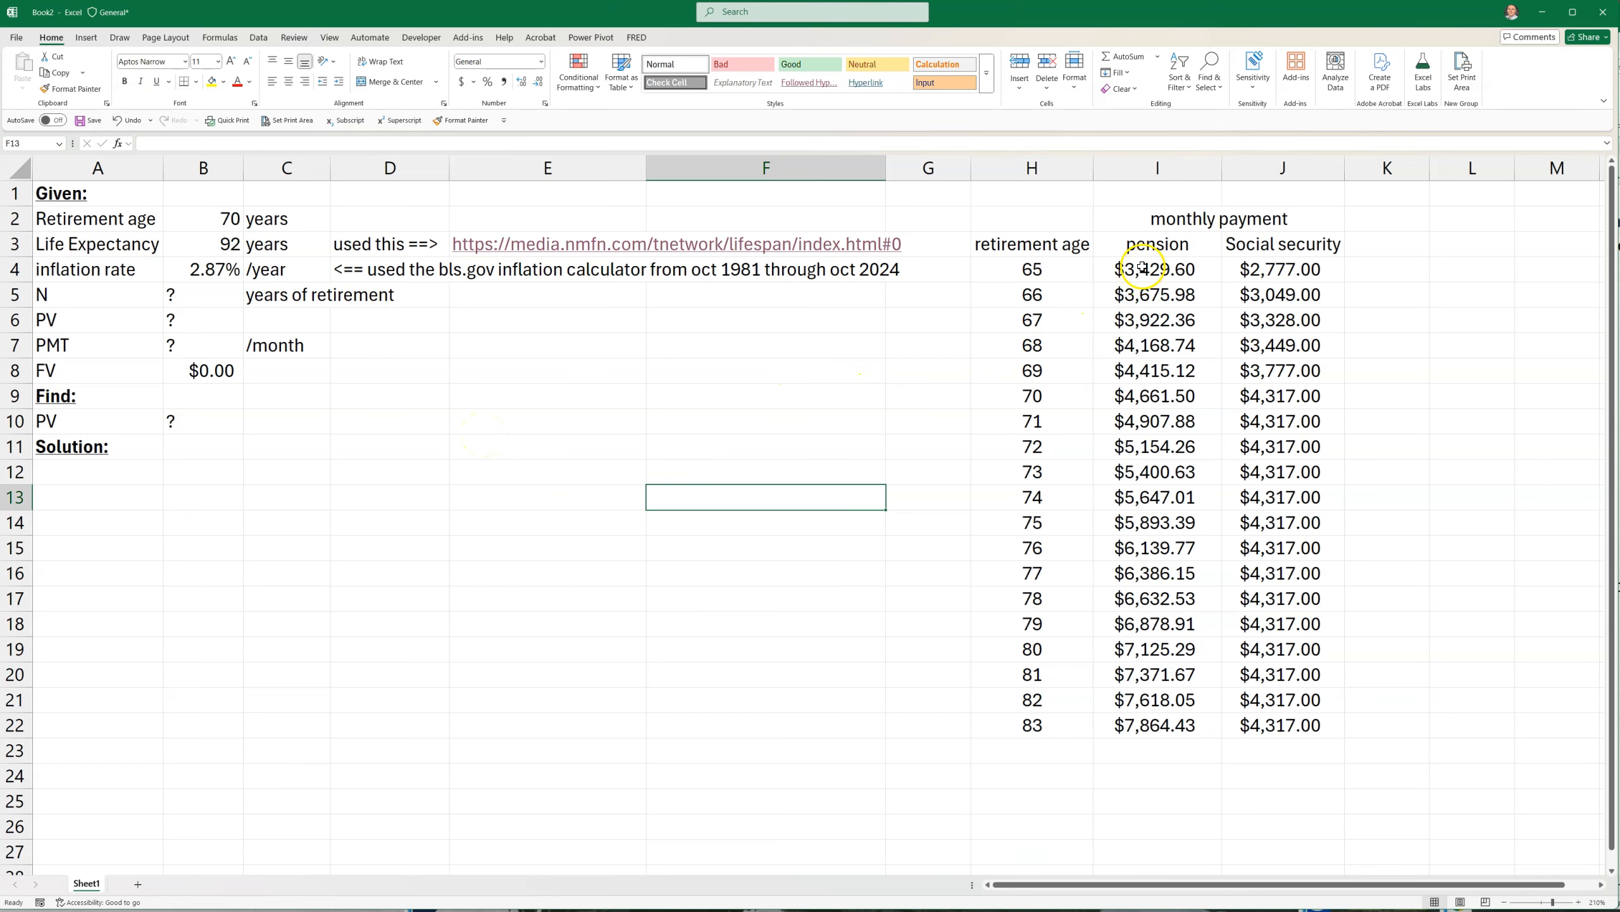
Examine the monthly pension and Social Security payments by retirement age, focusing on the row for age 70
left_click(998, 265)
left_click(996, 419)
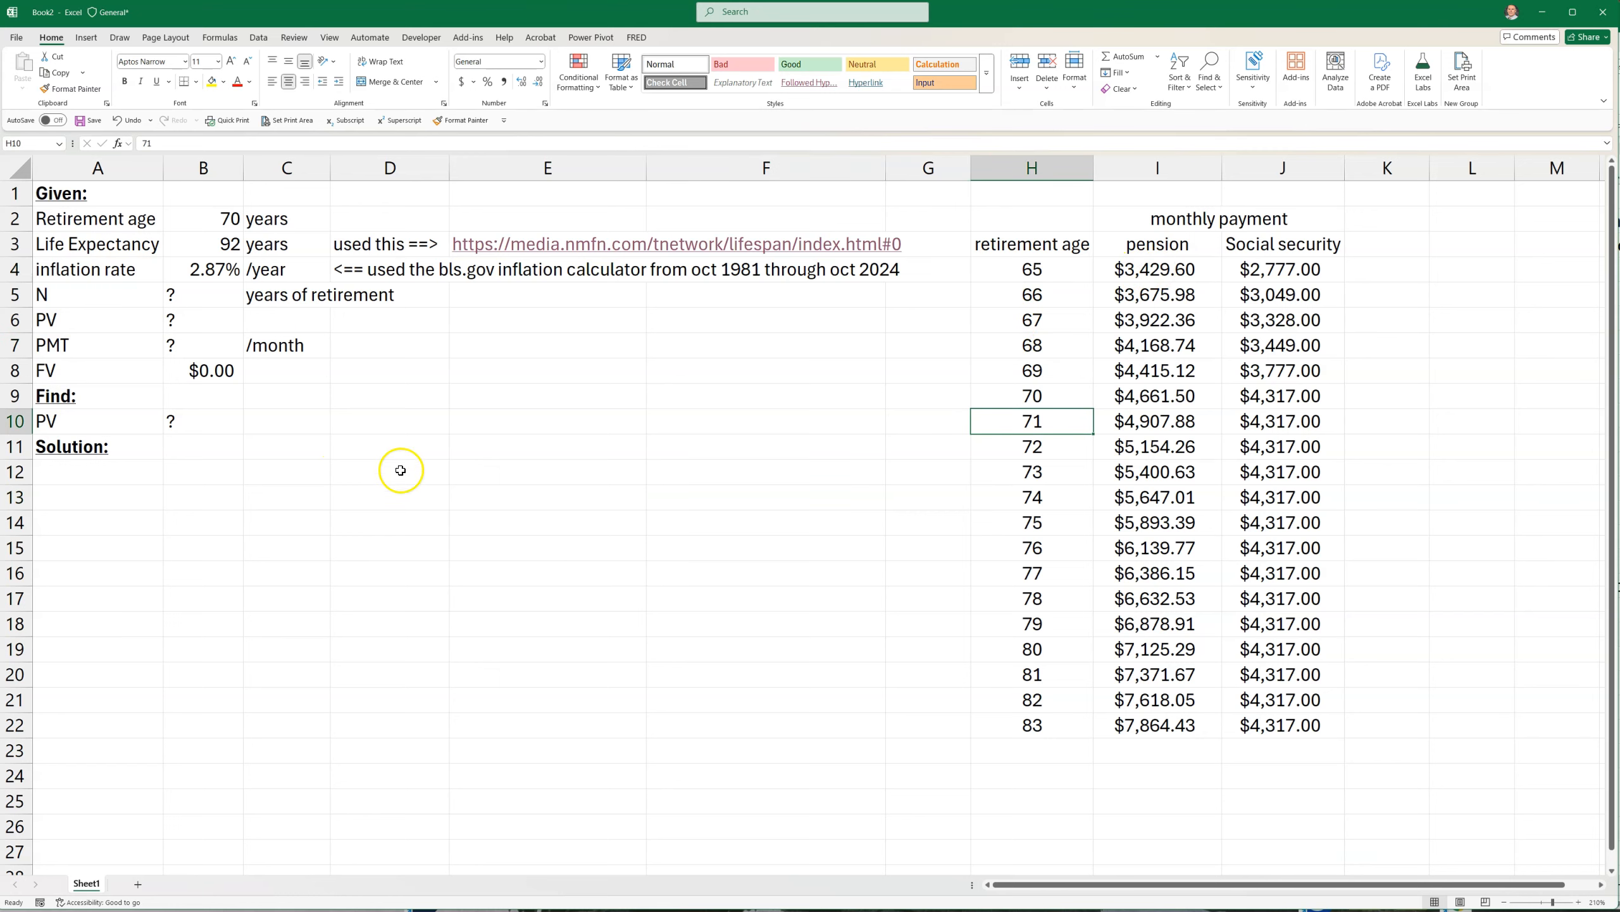
left_click(218, 218)
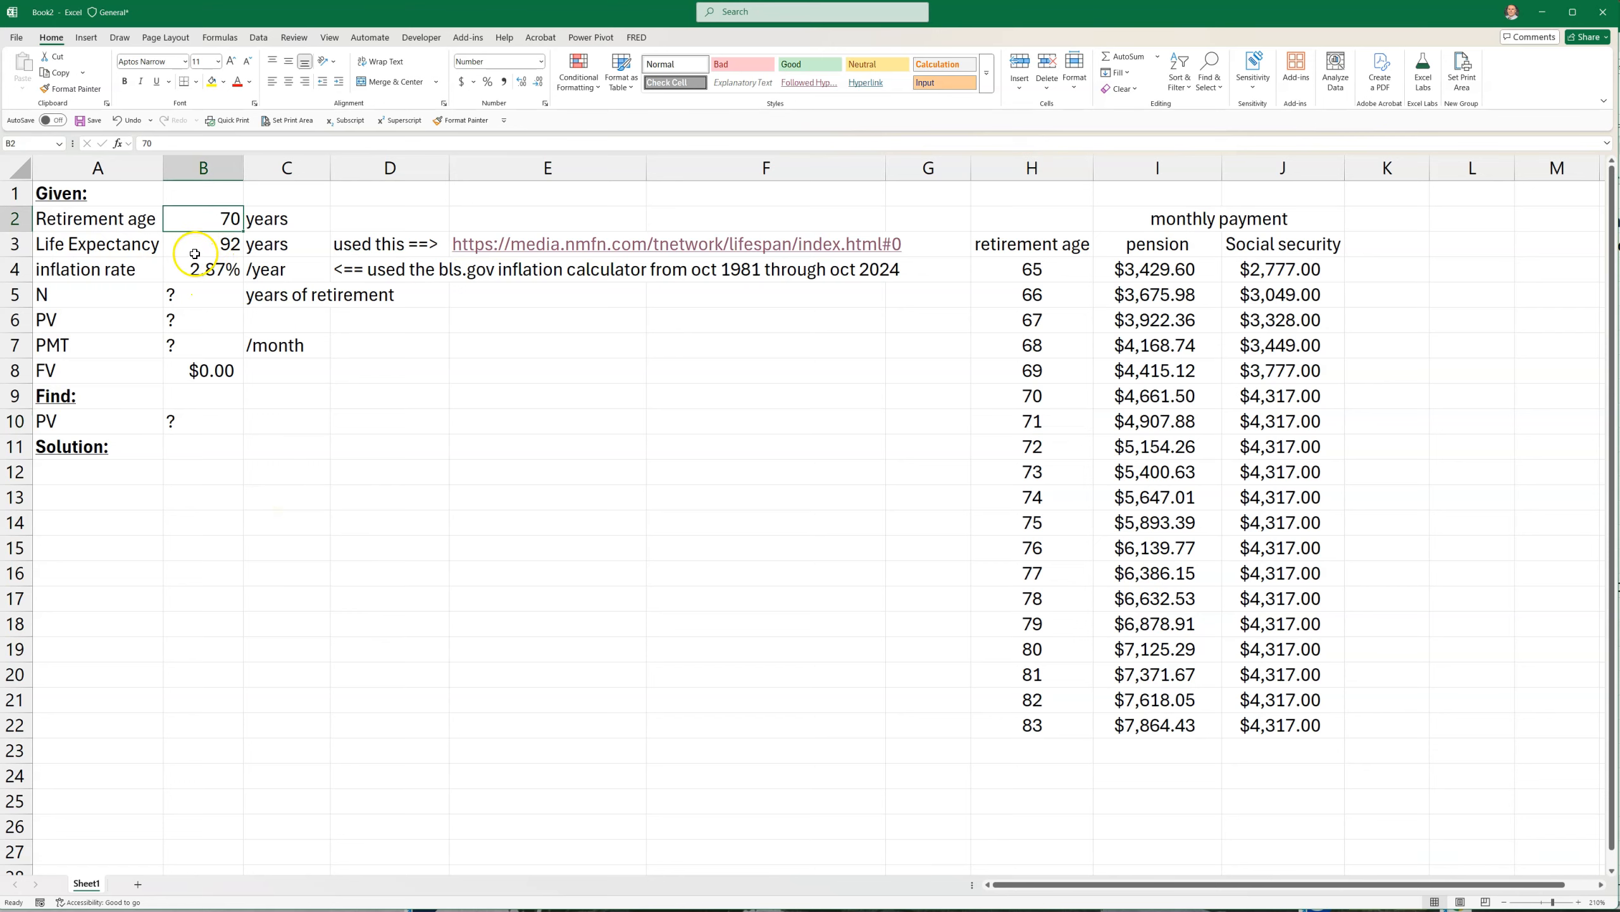
left_click(200, 242)
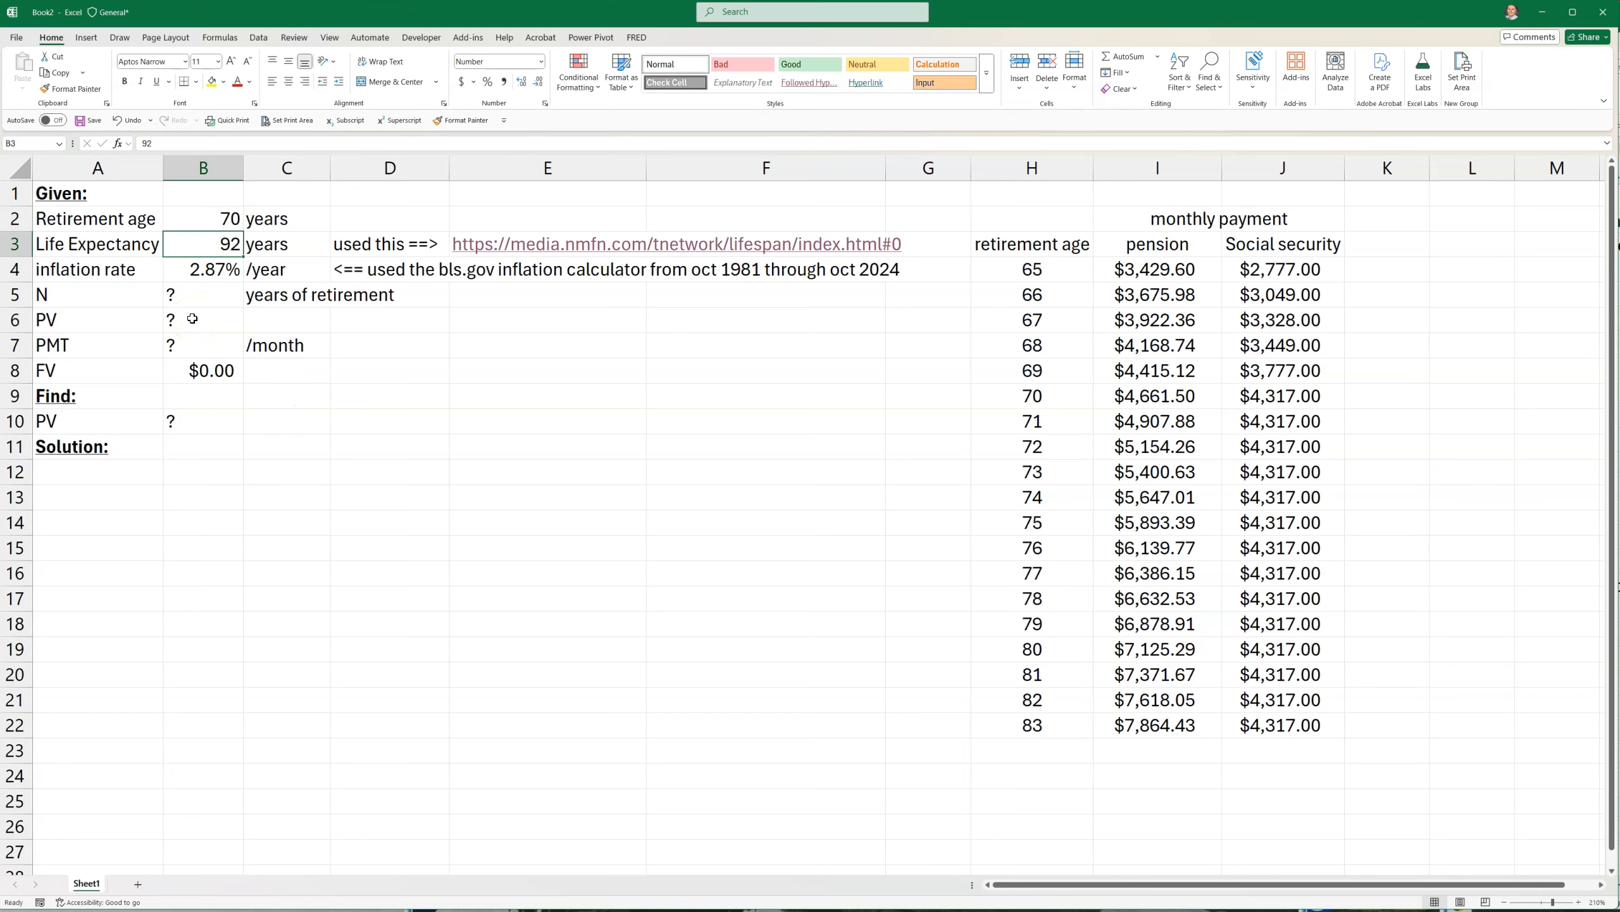
left_click_drag(1142, 368, 1295, 364)
left_click_drag(1148, 268, 1123, 727)
left_click_drag(1273, 268, 1260, 726)
left_click_drag(1173, 271, 1133, 723)
left_click(1131, 419)
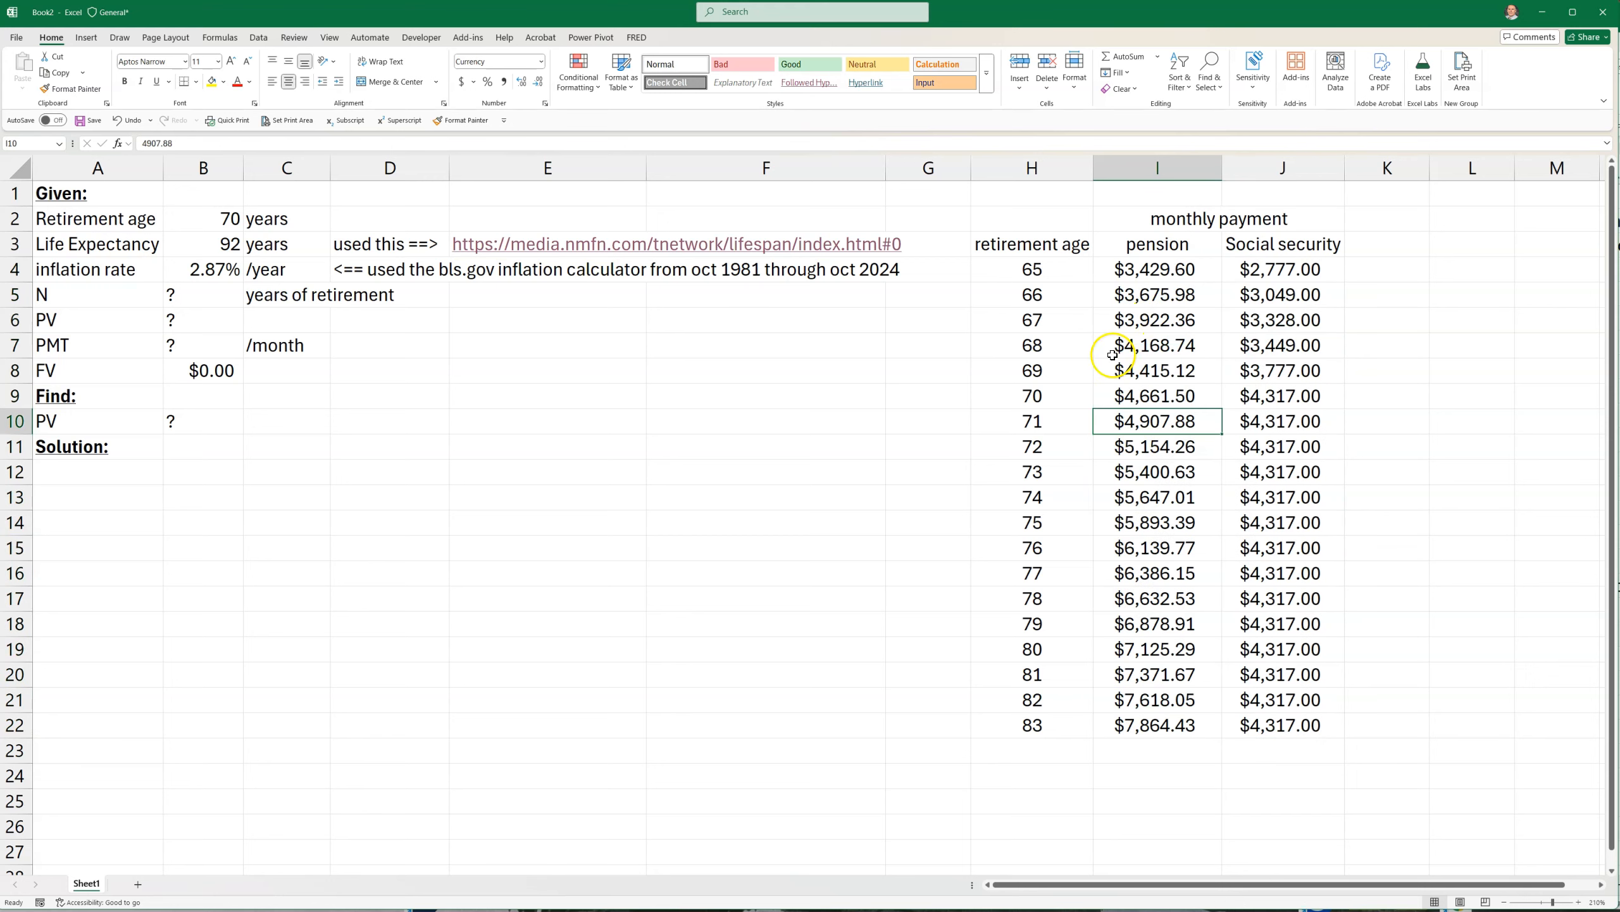
left_click_drag(1172, 256, 1171, 715)
left_click_drag(1301, 271, 1248, 724)
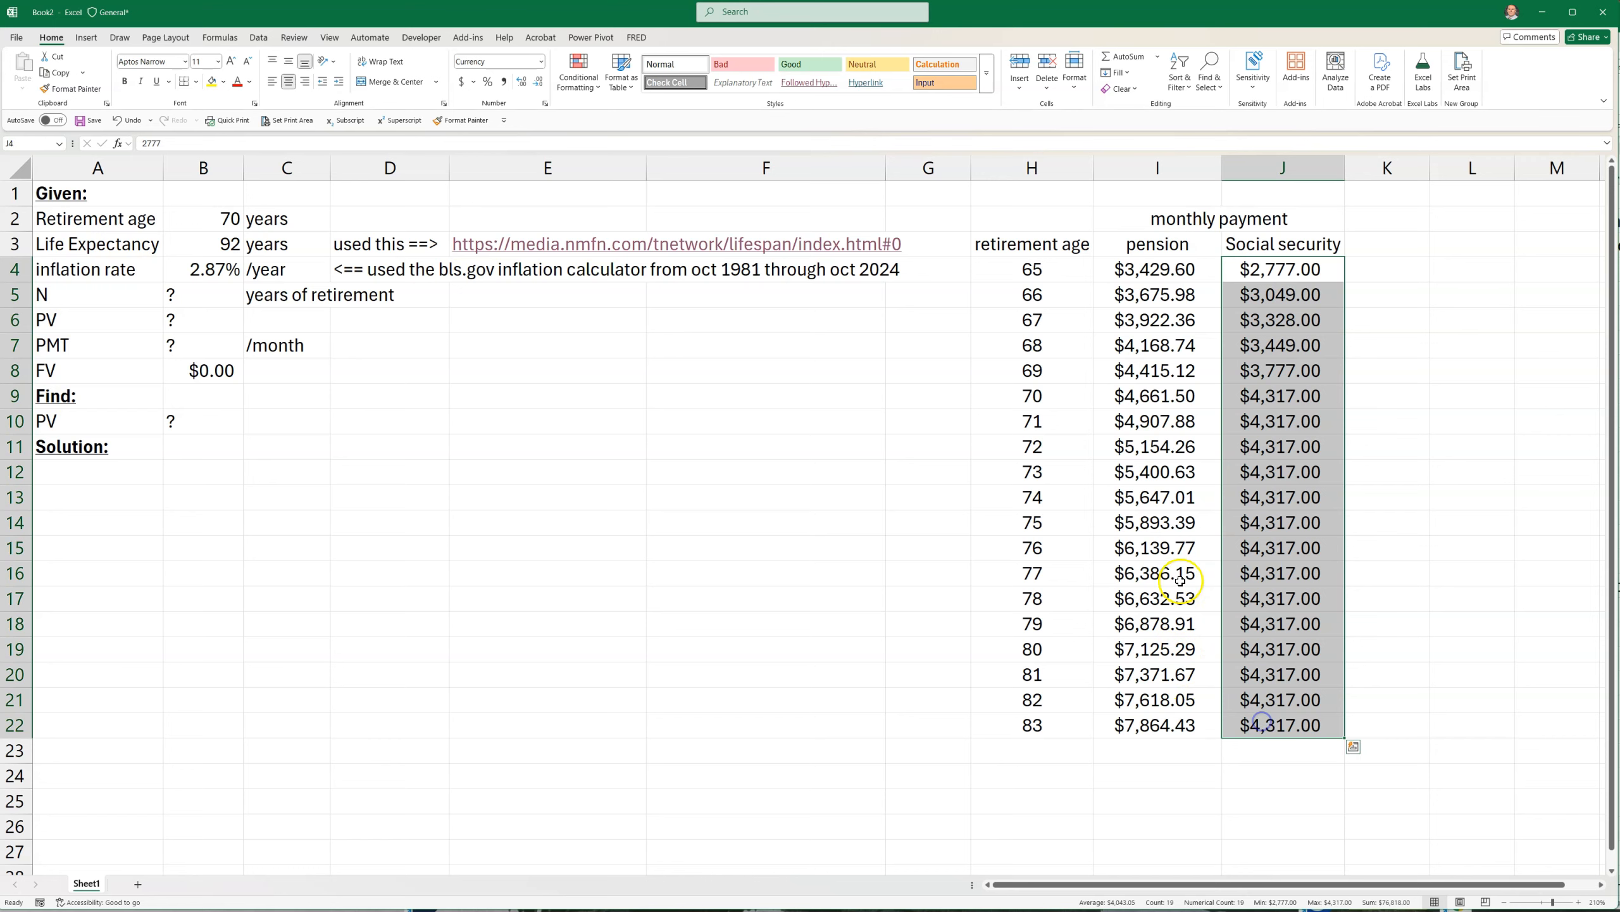
left_click(1180, 541)
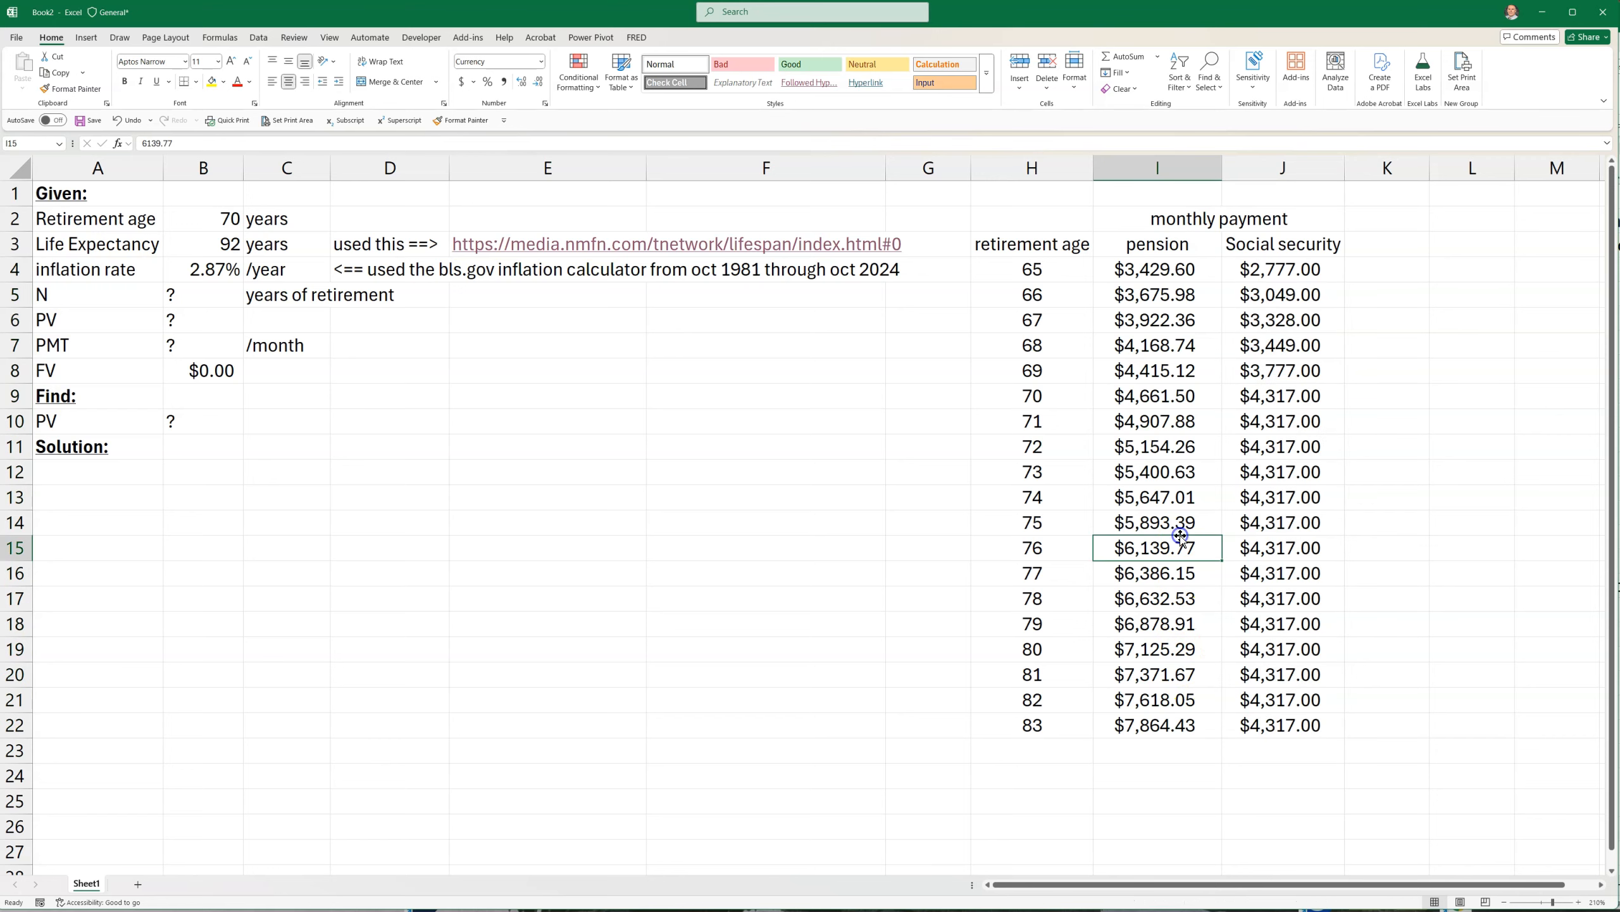
left_click(1043, 394)
left_click_drag(1044, 394, 1283, 403)
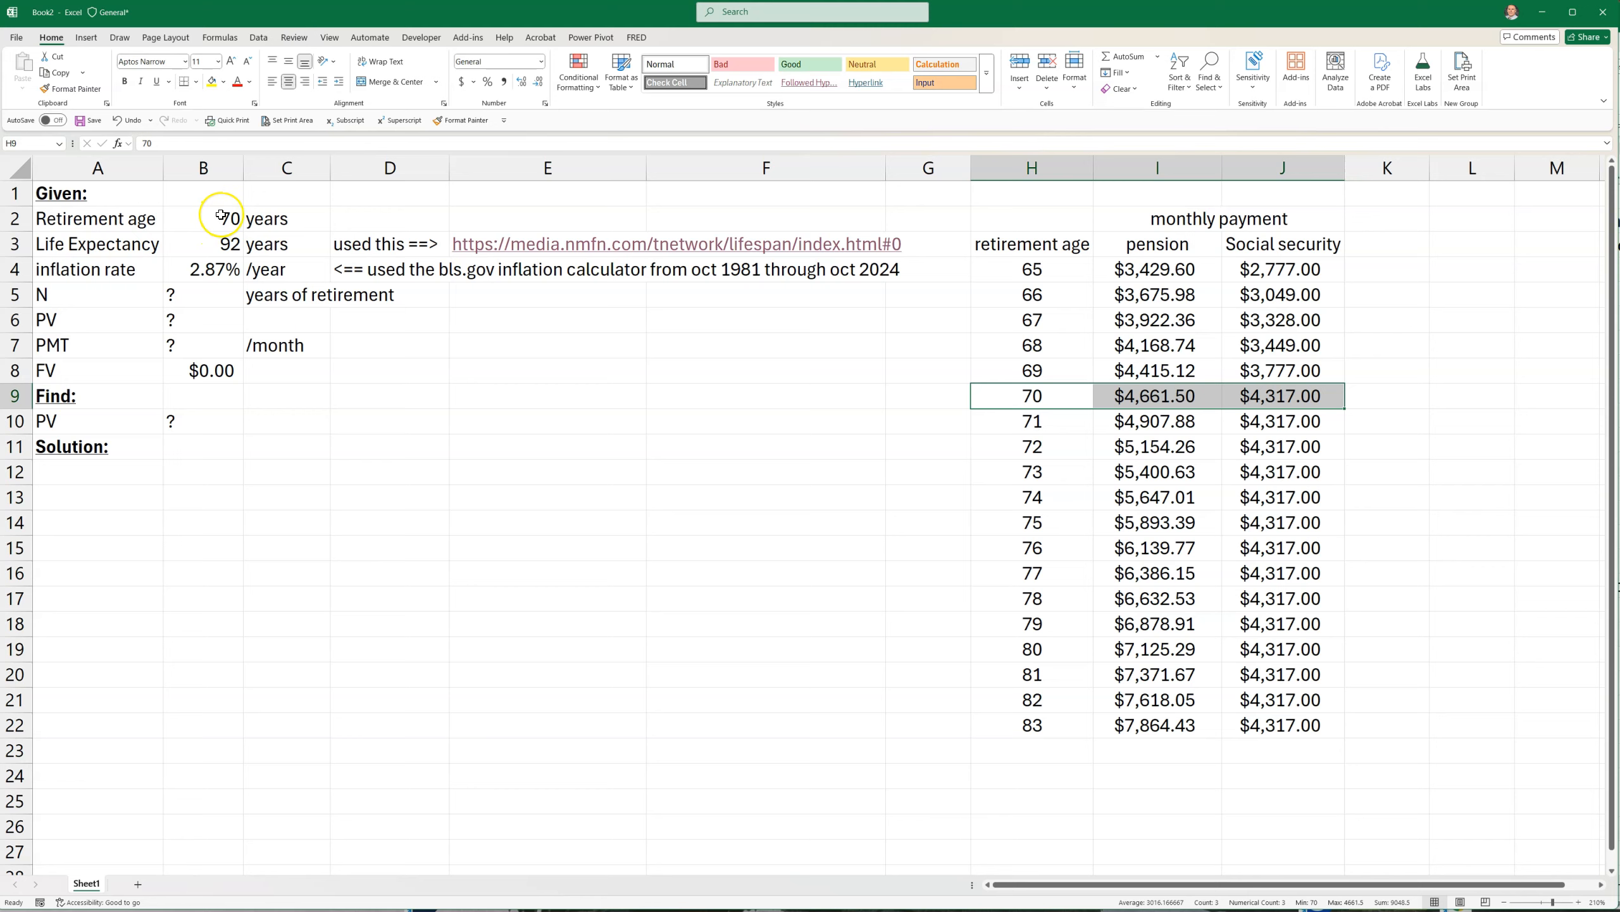
left_click_drag(1030, 397, 1295, 403)
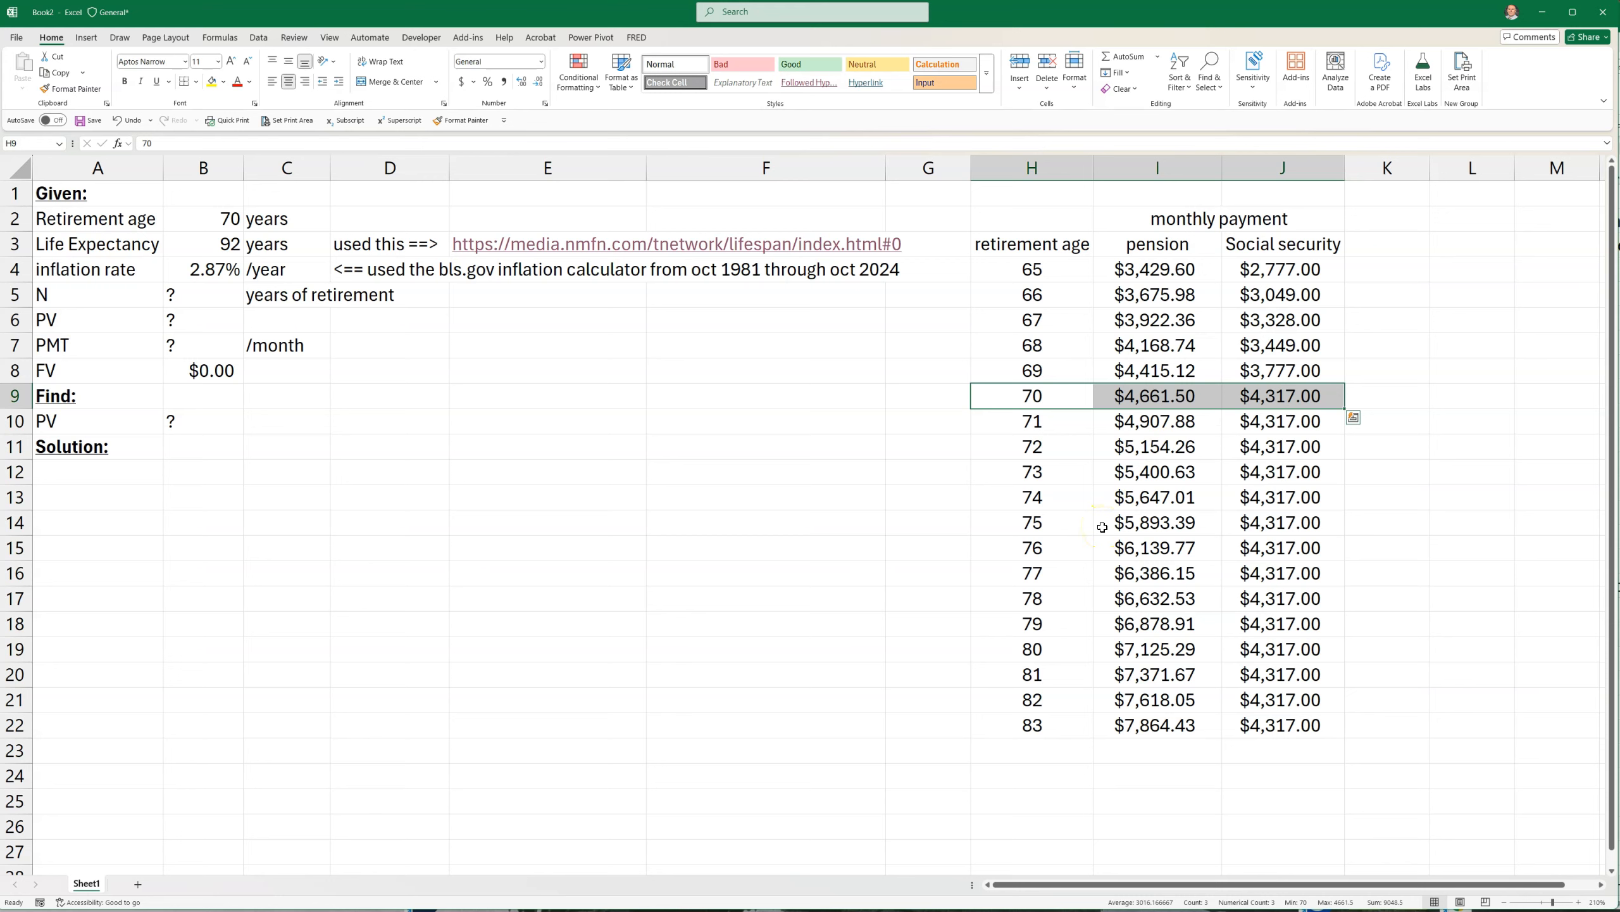
left_click(1133, 519)
left_click(1247, 480)
left_click(1159, 478)
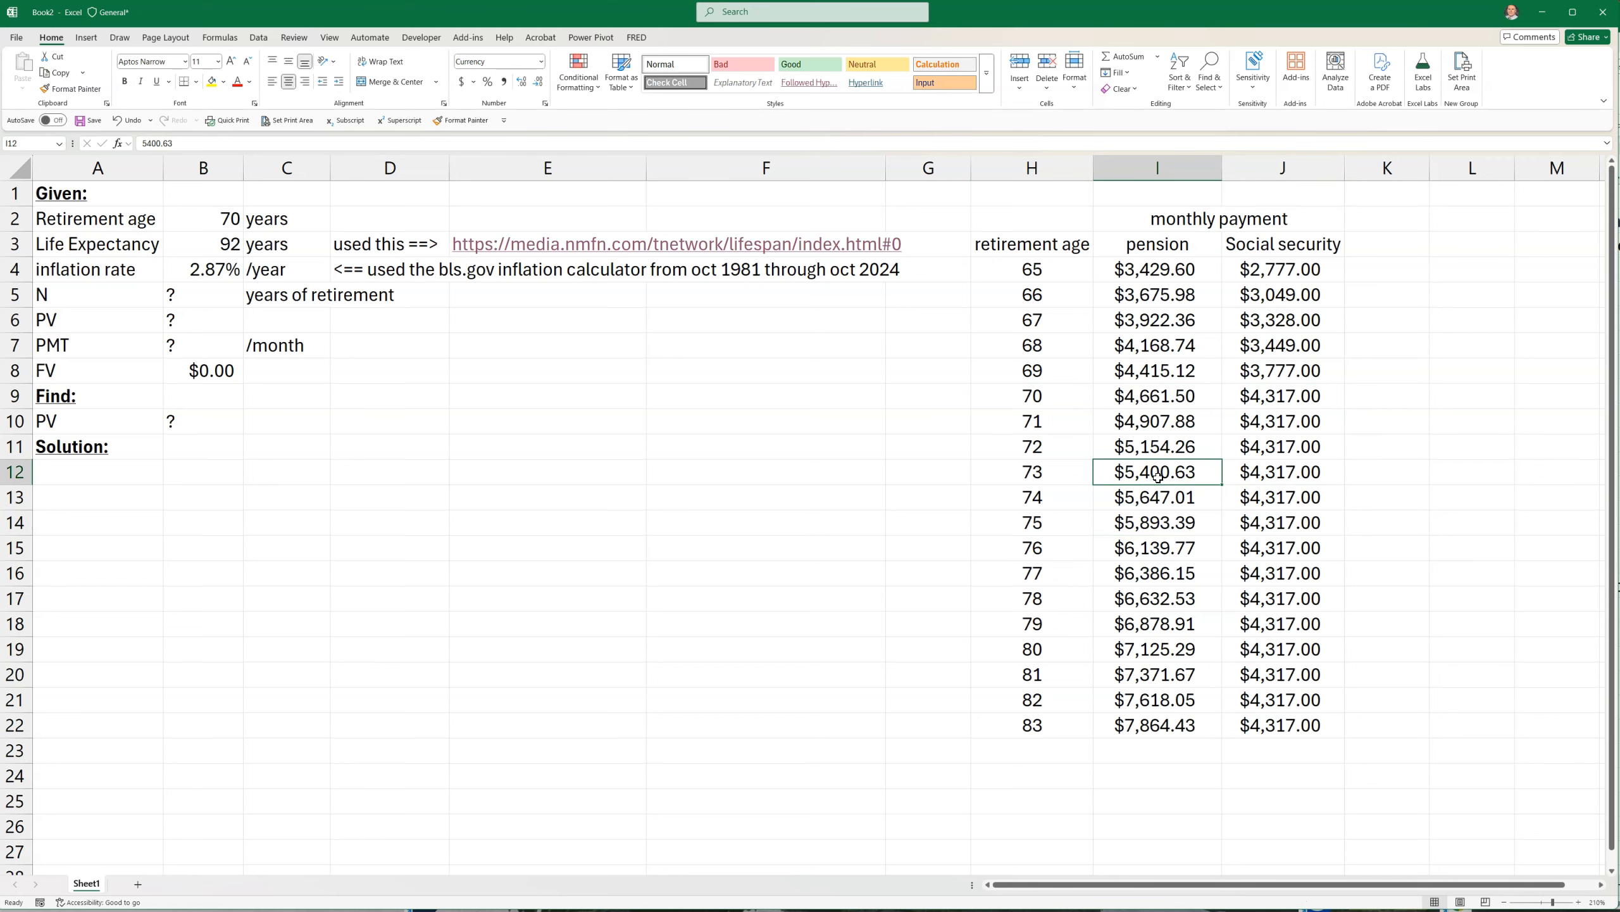
Examine the given retirement age, life expectancy and inflation rate, along with the PV to find
left_click(209, 219)
left_click_drag(208, 219, 208, 243)
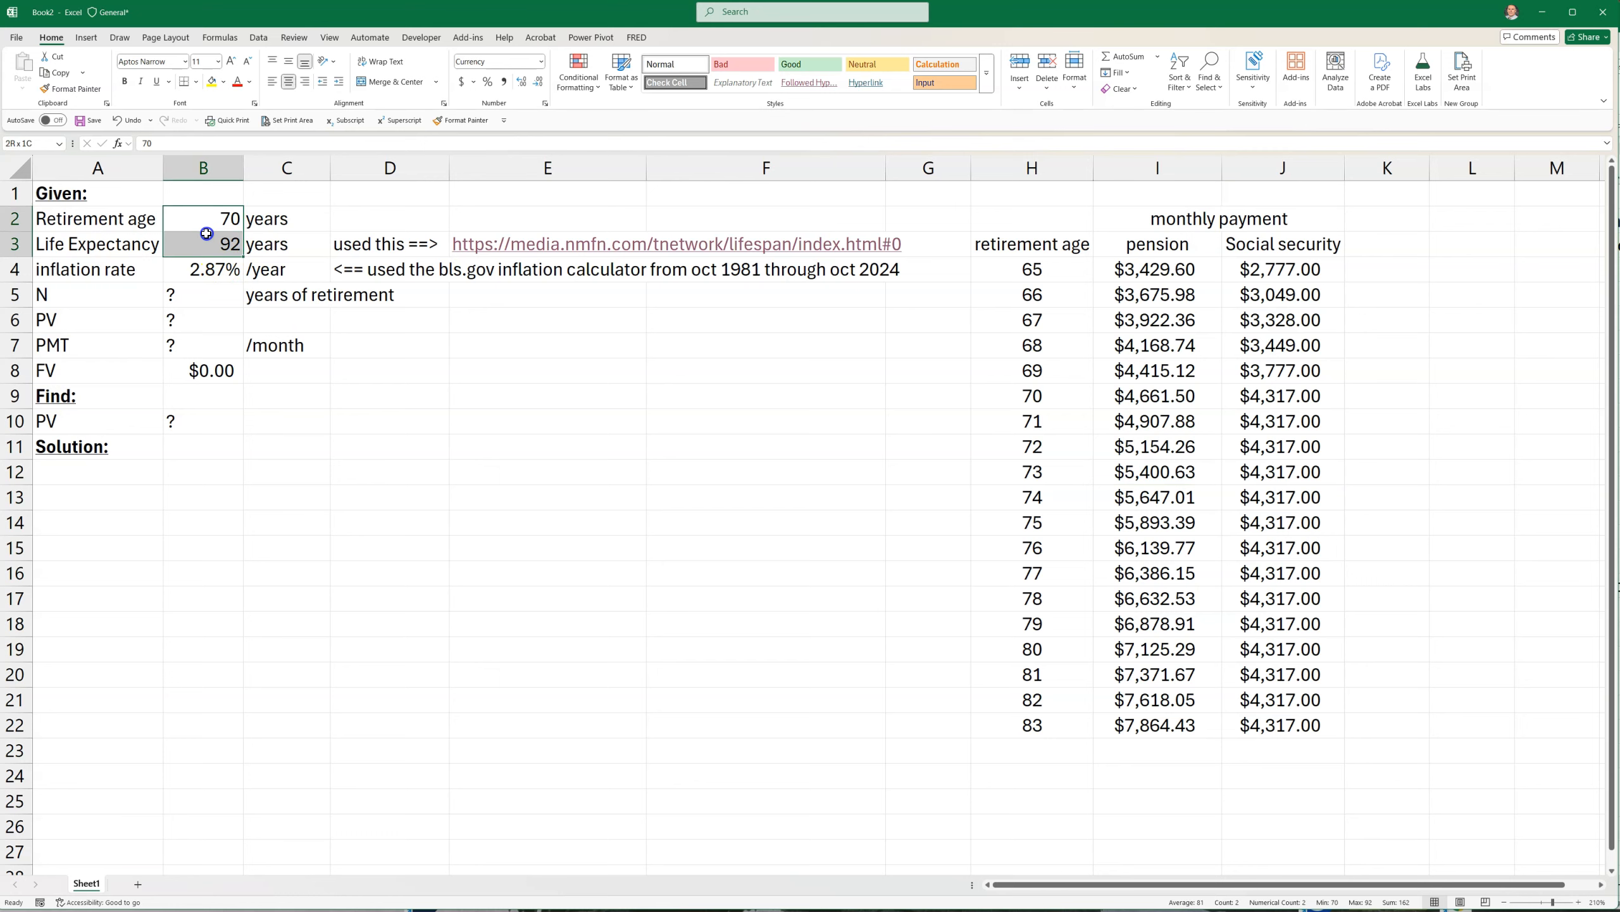
left_click(344, 556)
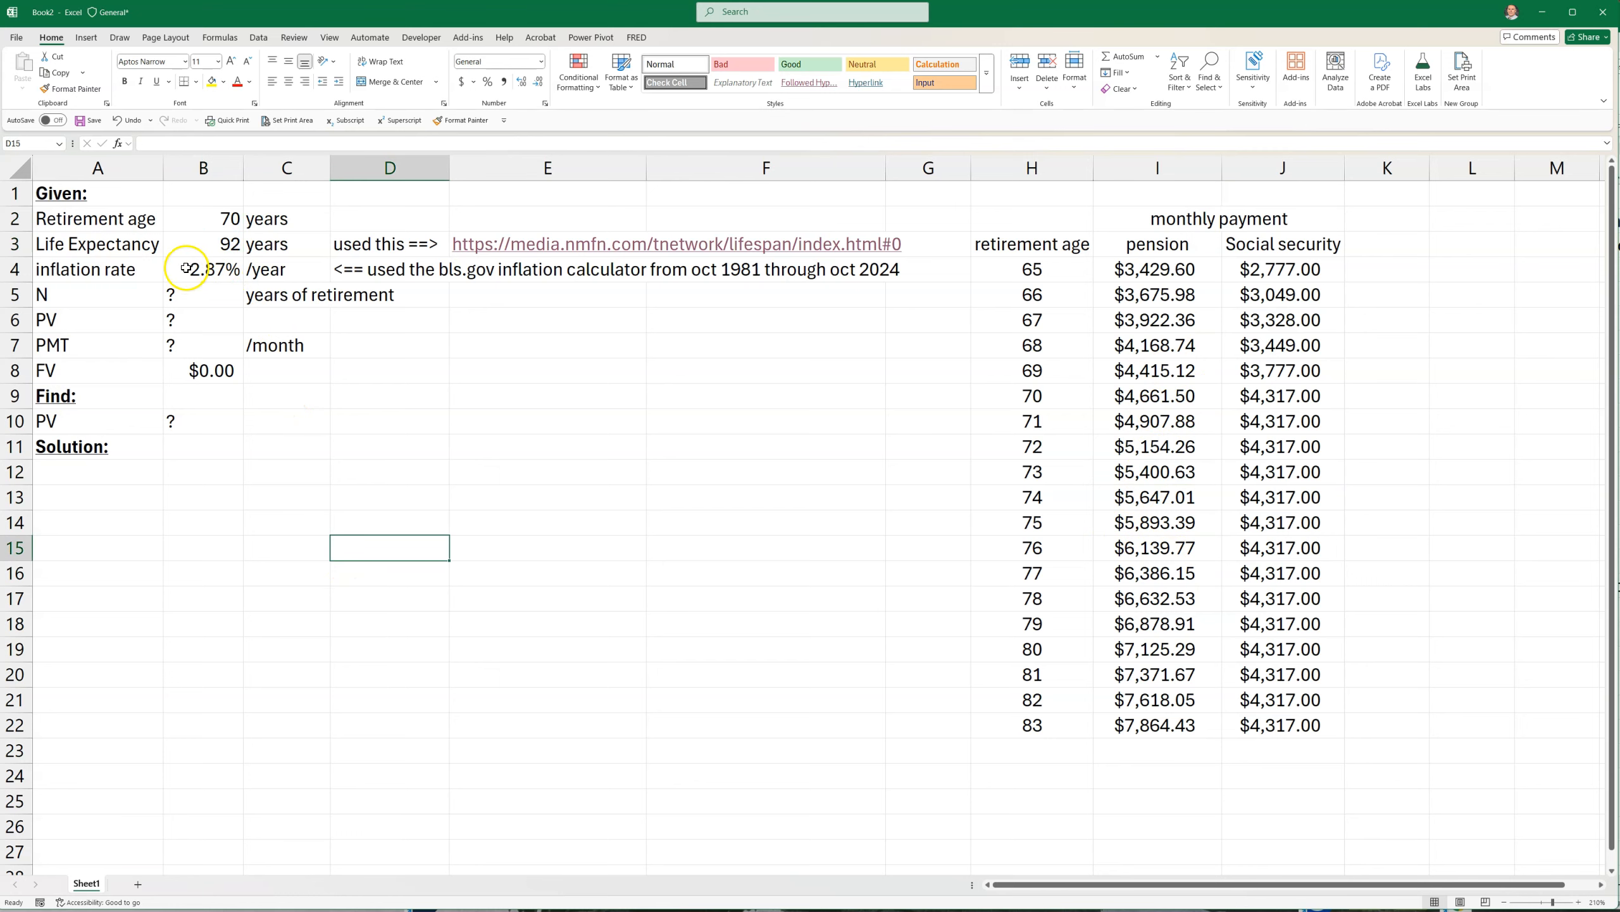
left_click_drag(49, 420, 165, 422)
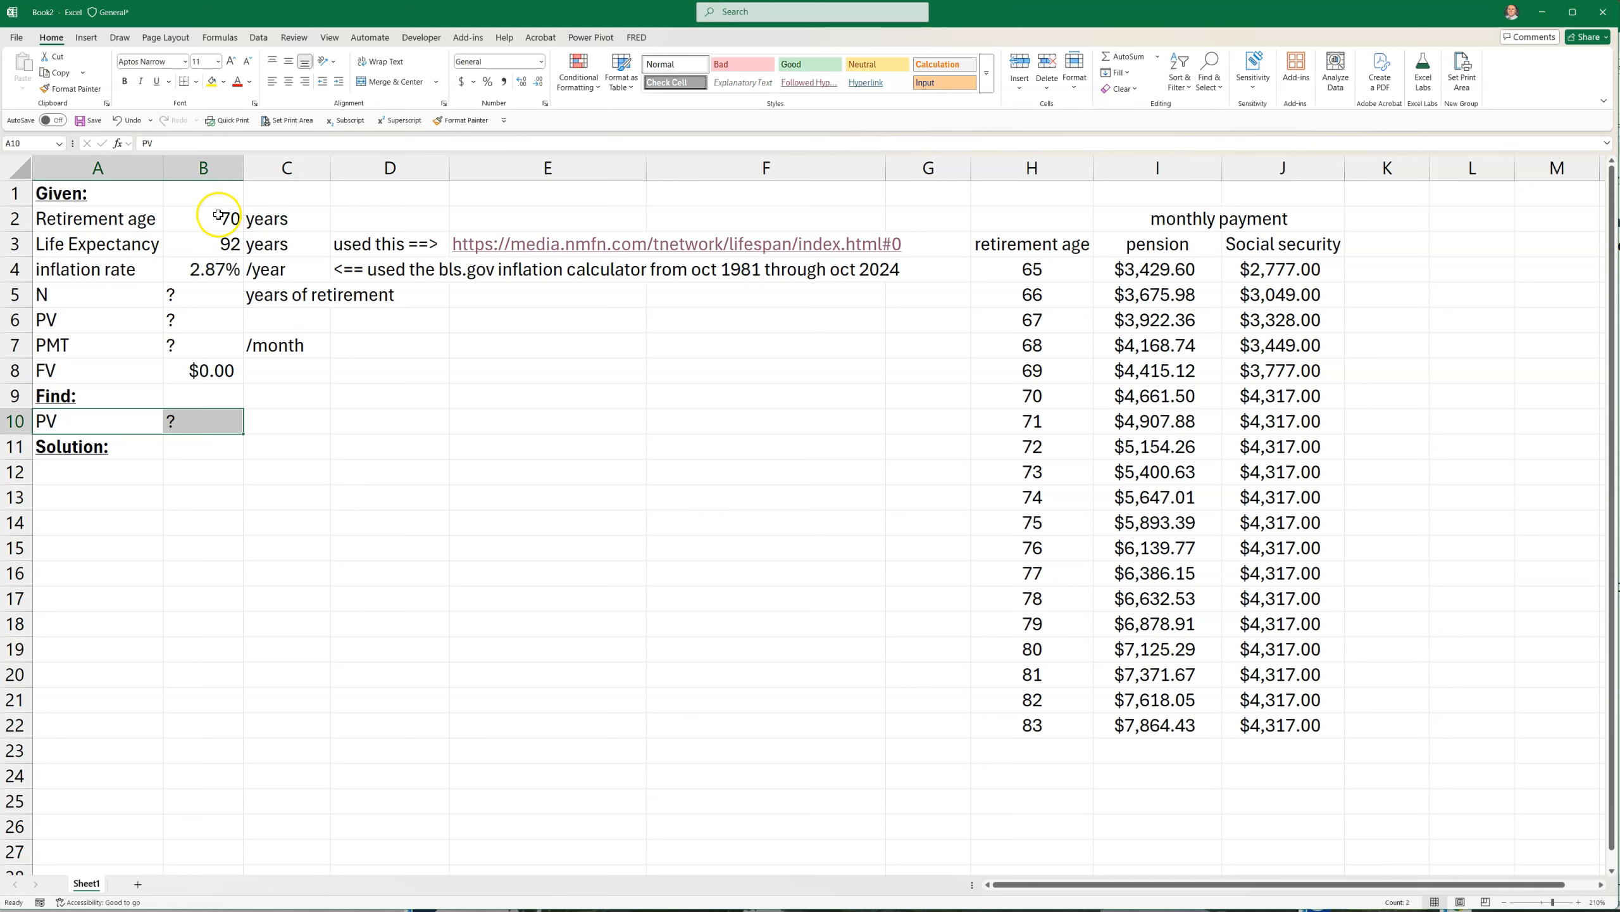
left_click(214, 269)
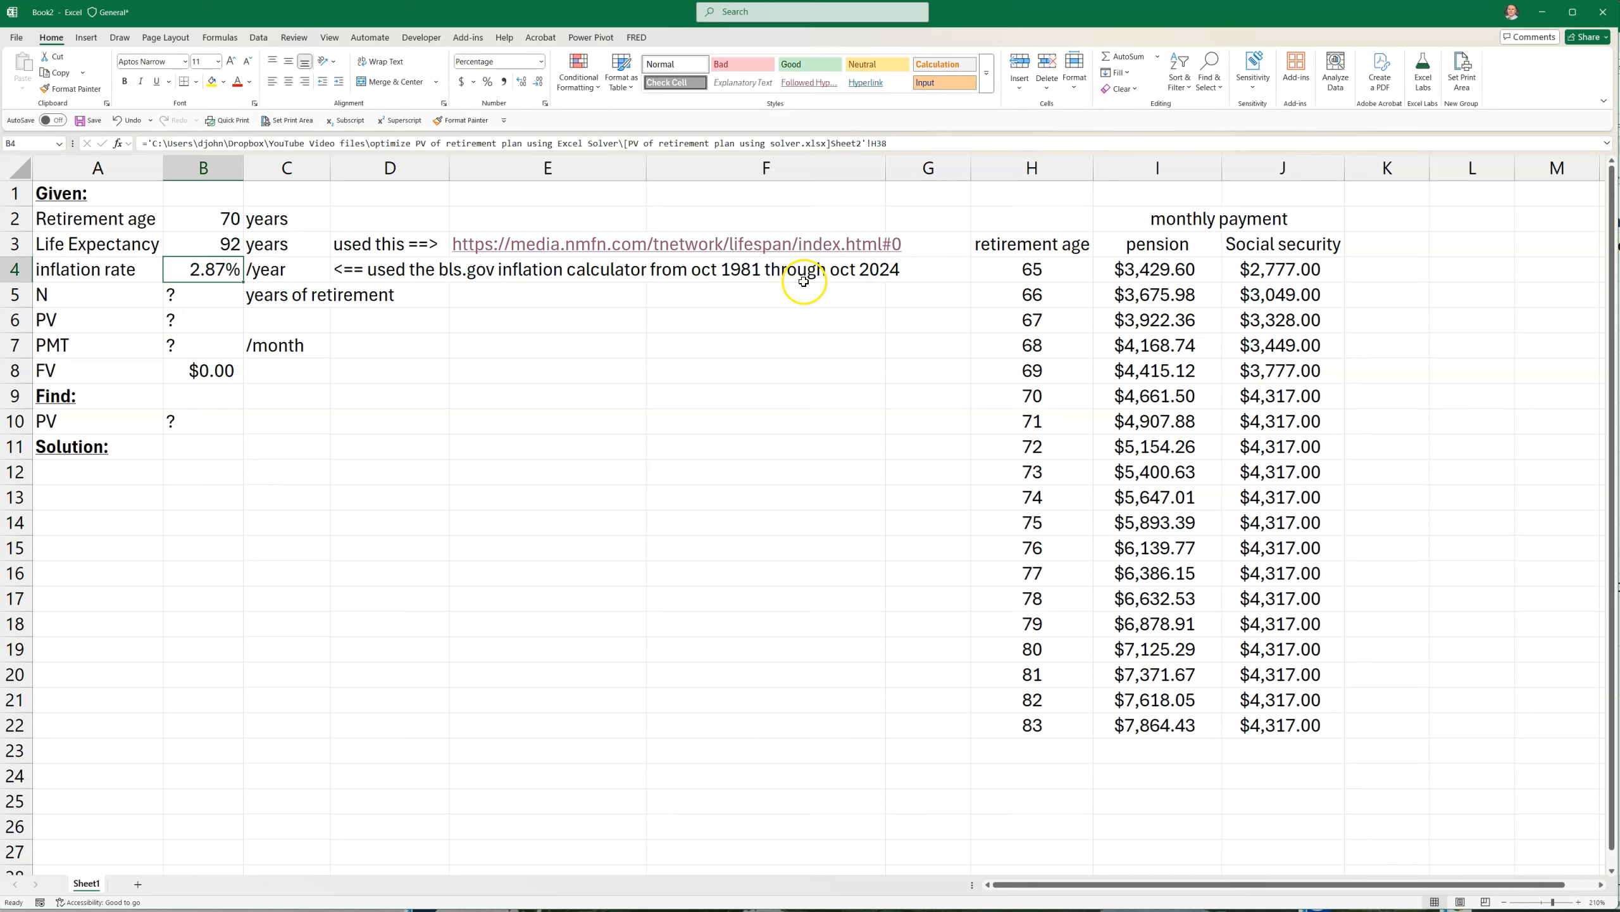
left_click(199, 274)
left_click(182, 318)
left_click(221, 278)
left_click(217, 320)
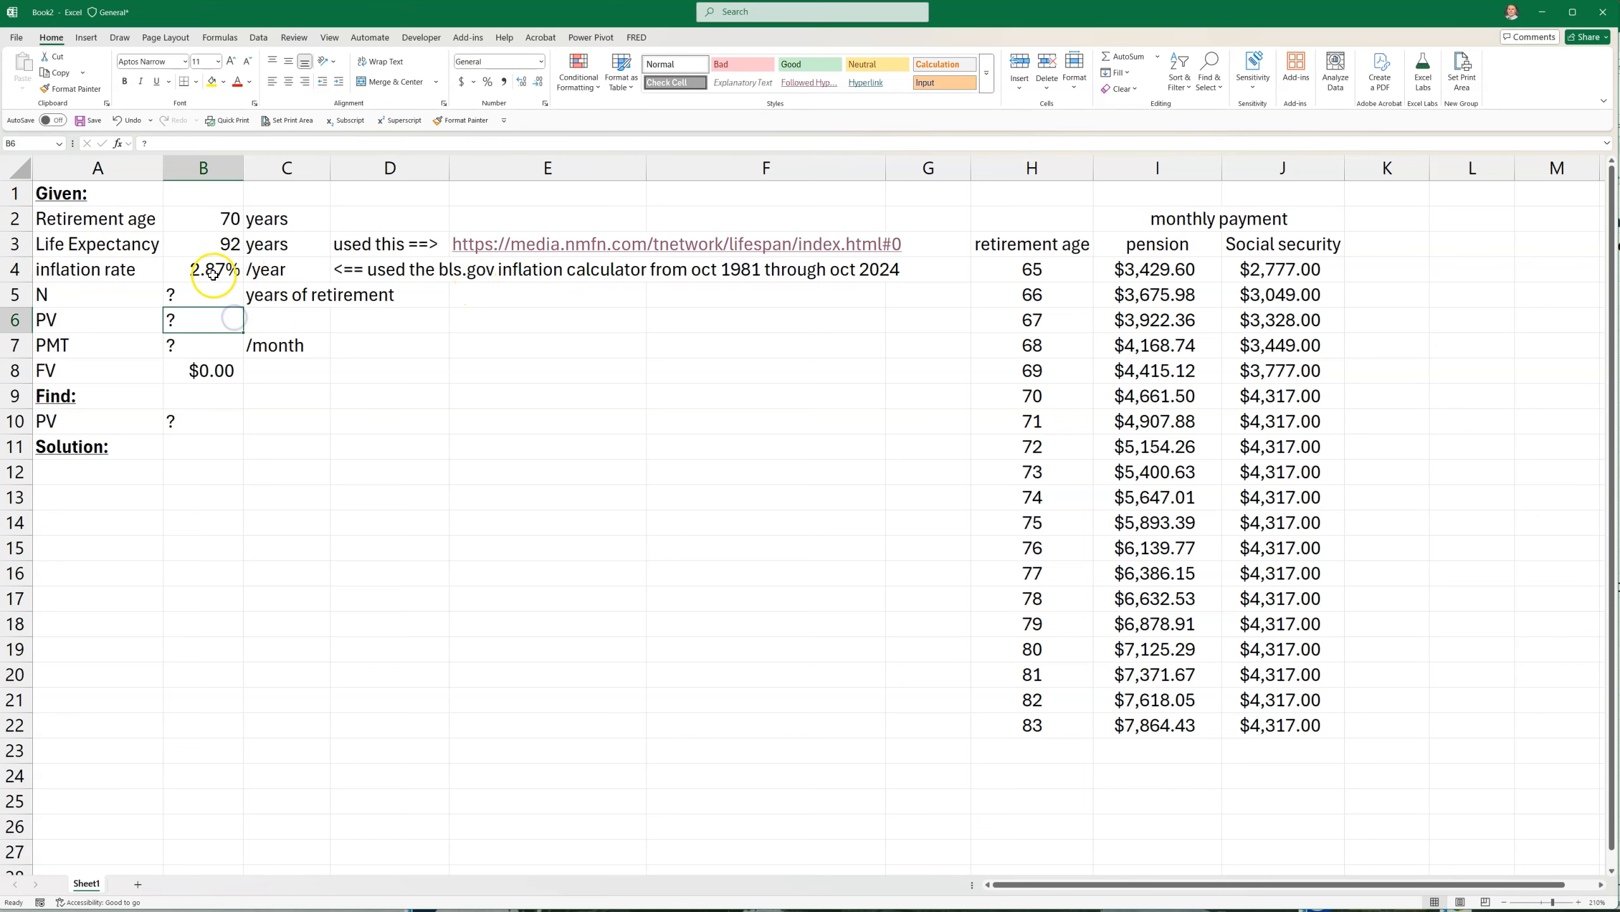
left_click(216, 273)
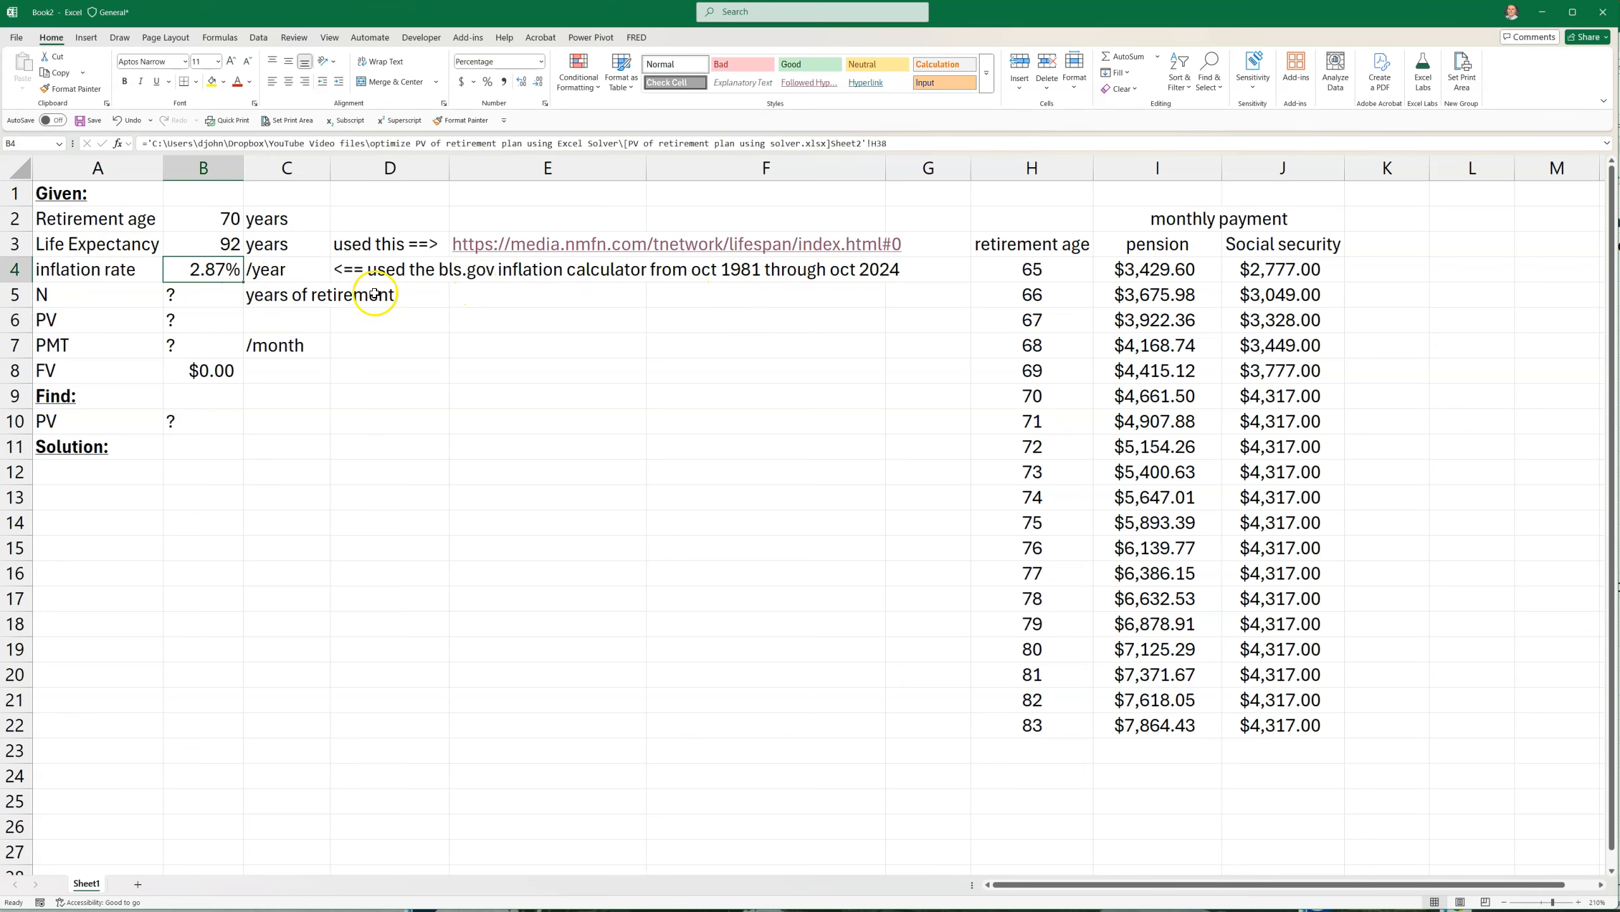
left_click(214, 237)
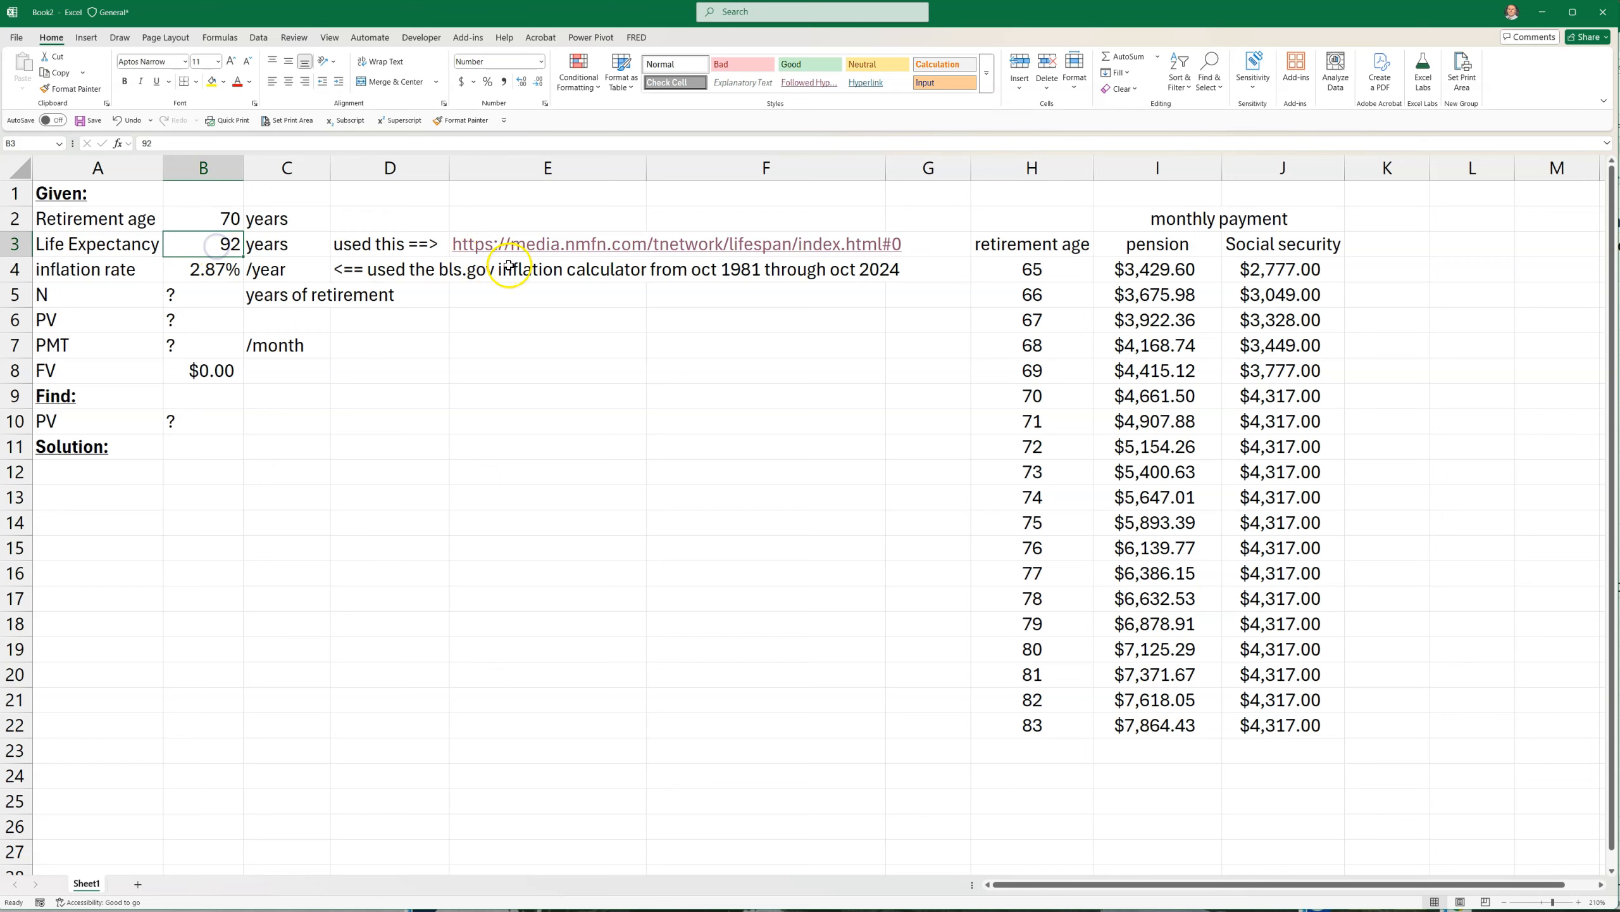
left_click(350, 492)
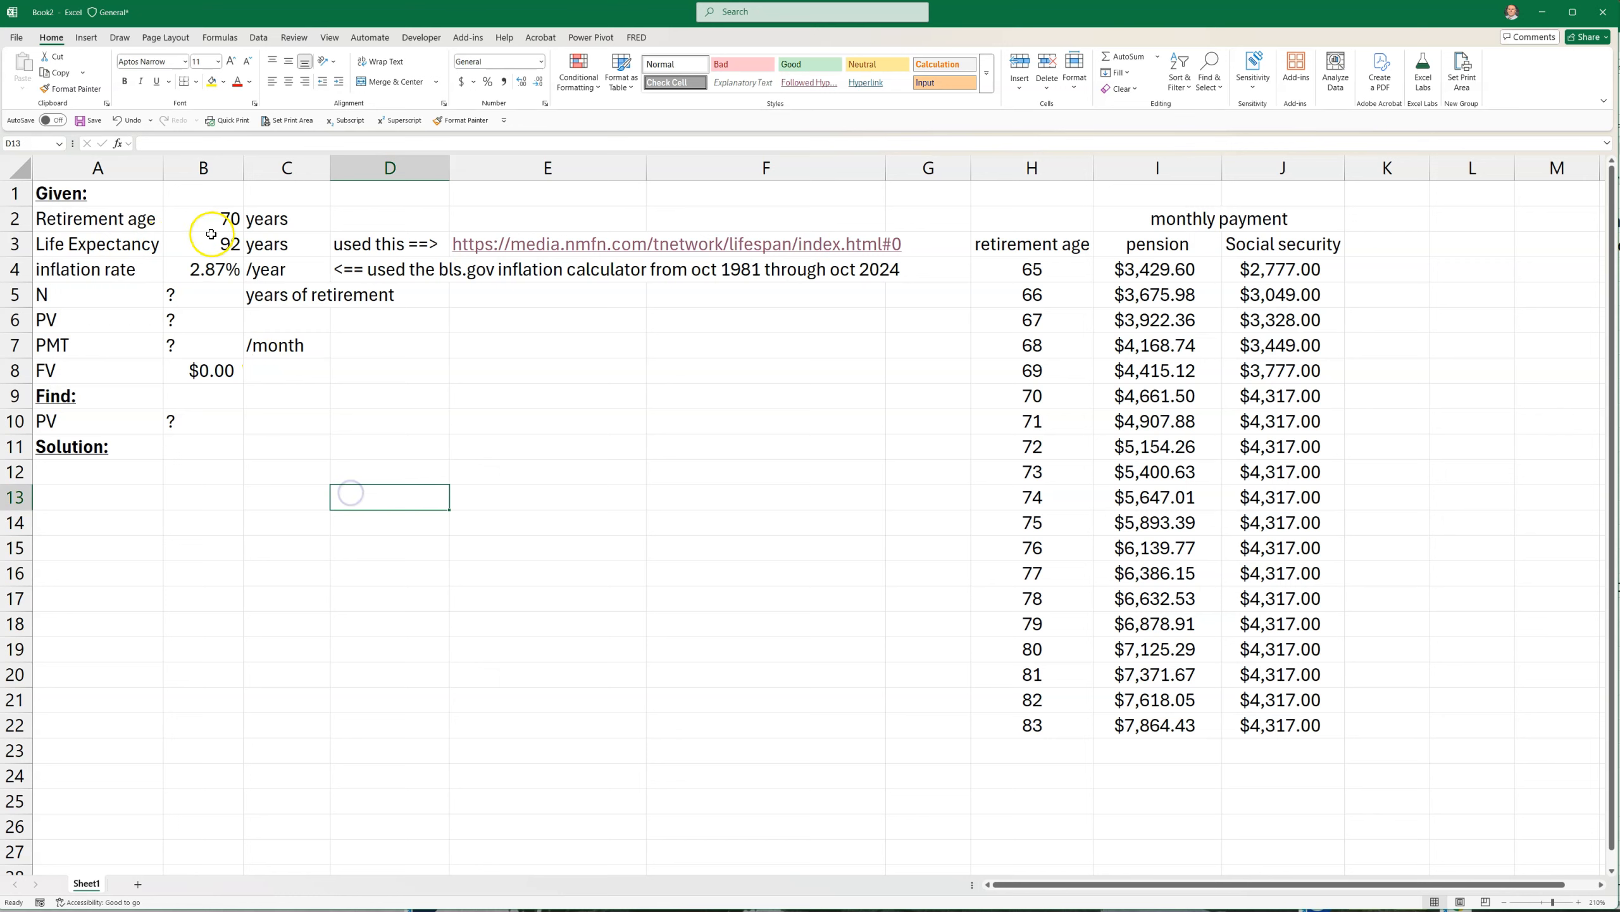
left_click_drag(69, 243, 201, 249)
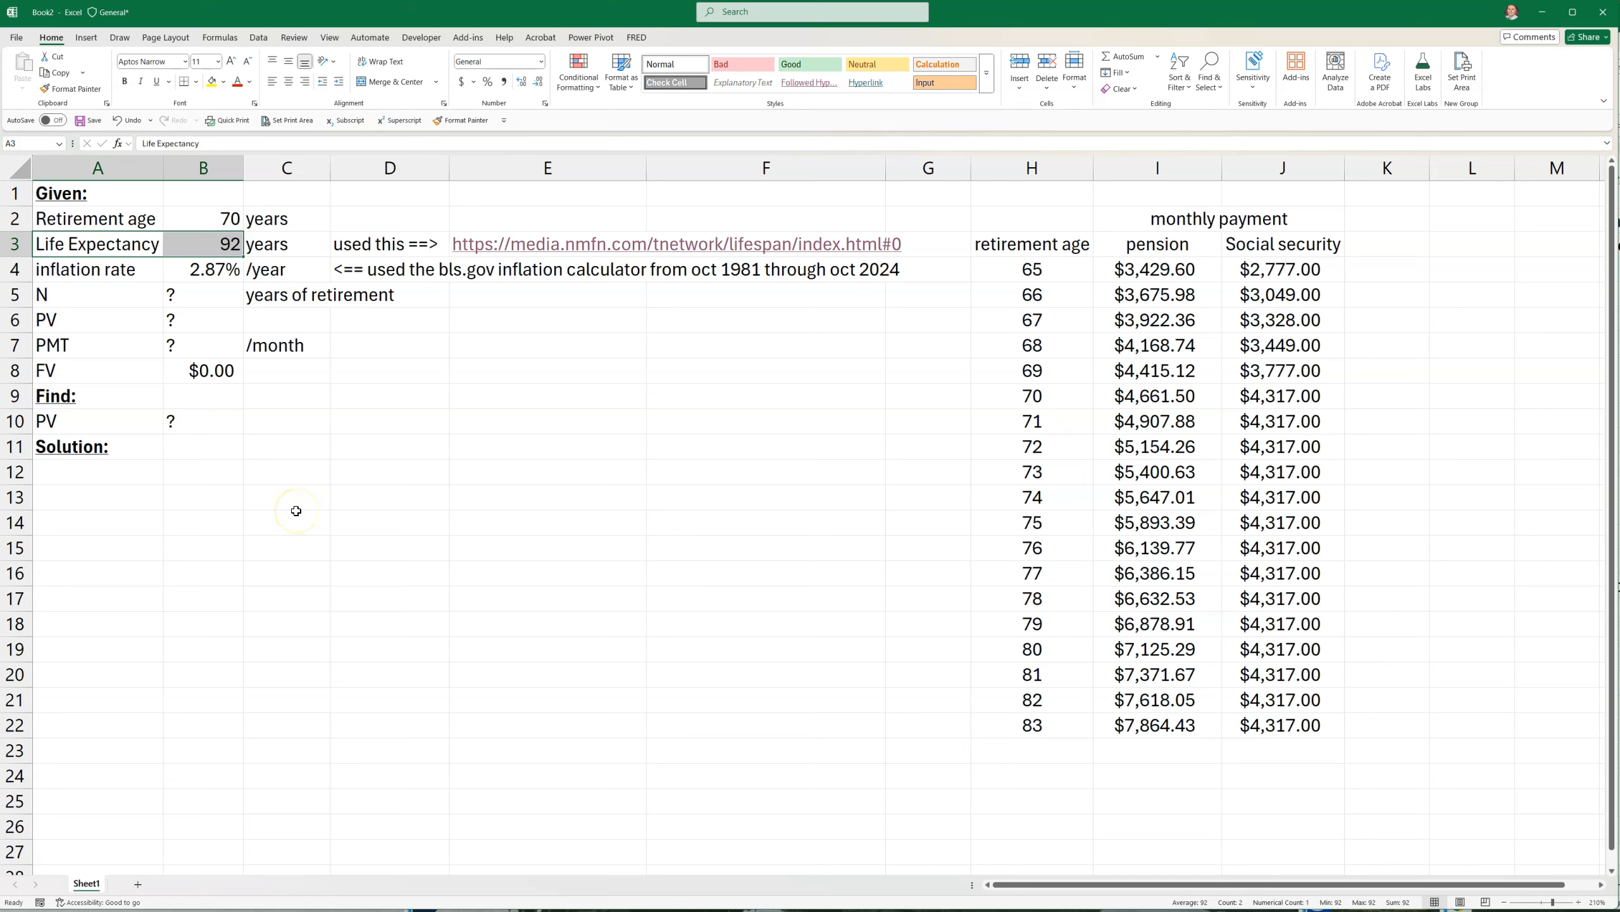
left_click(209, 238)
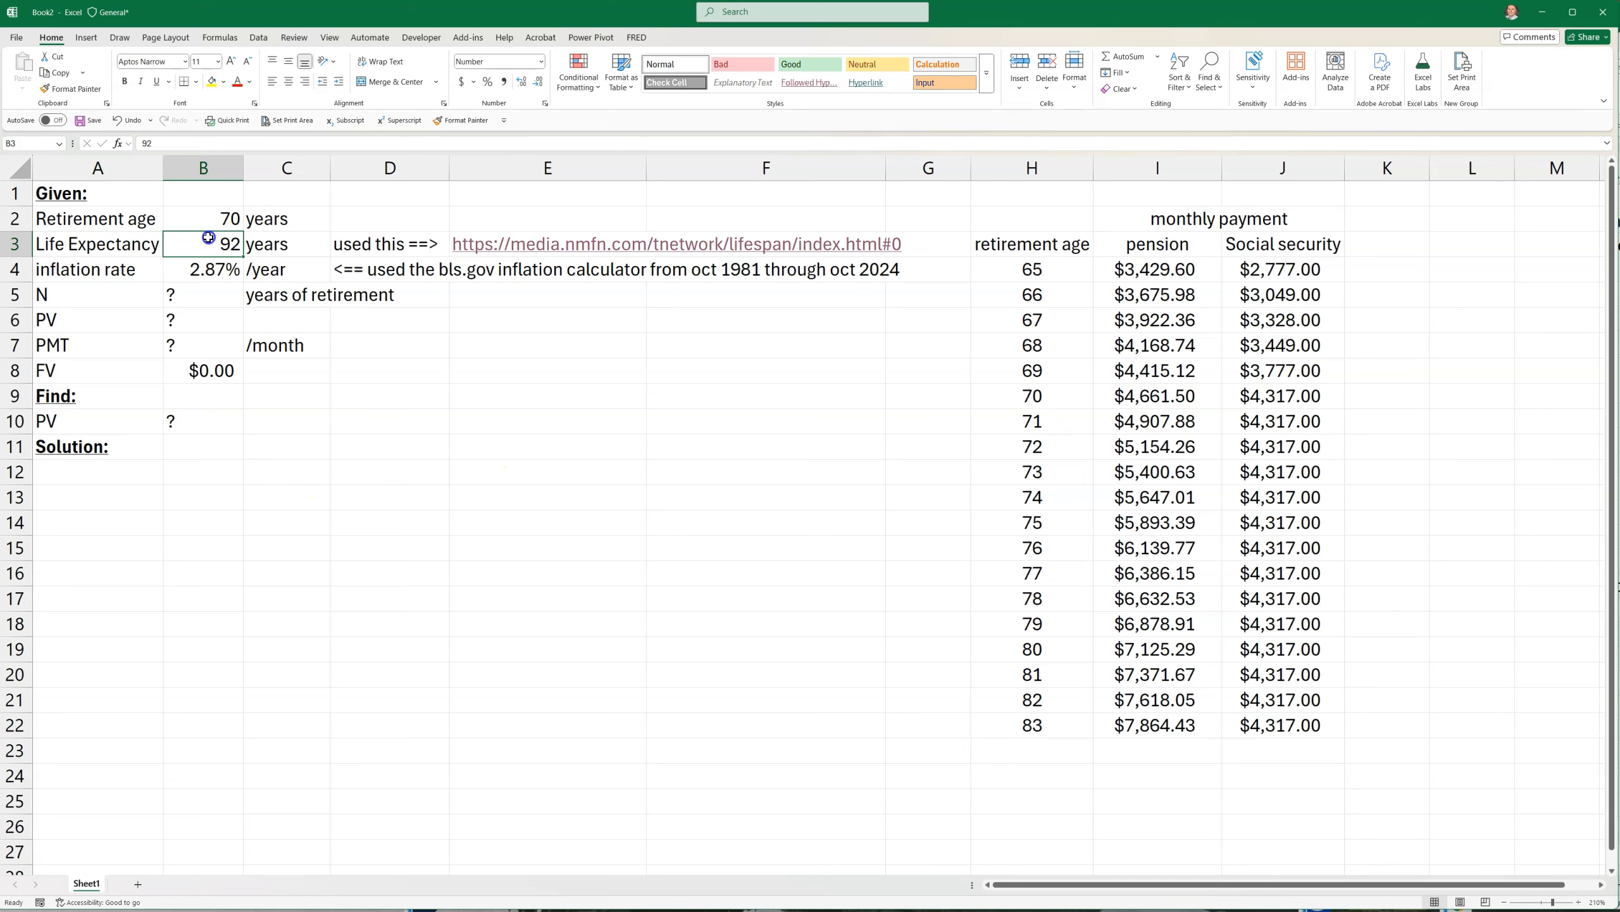
left_click_drag(95, 248, 221, 249)
left_click(271, 441)
left_click_drag(95, 248, 224, 246)
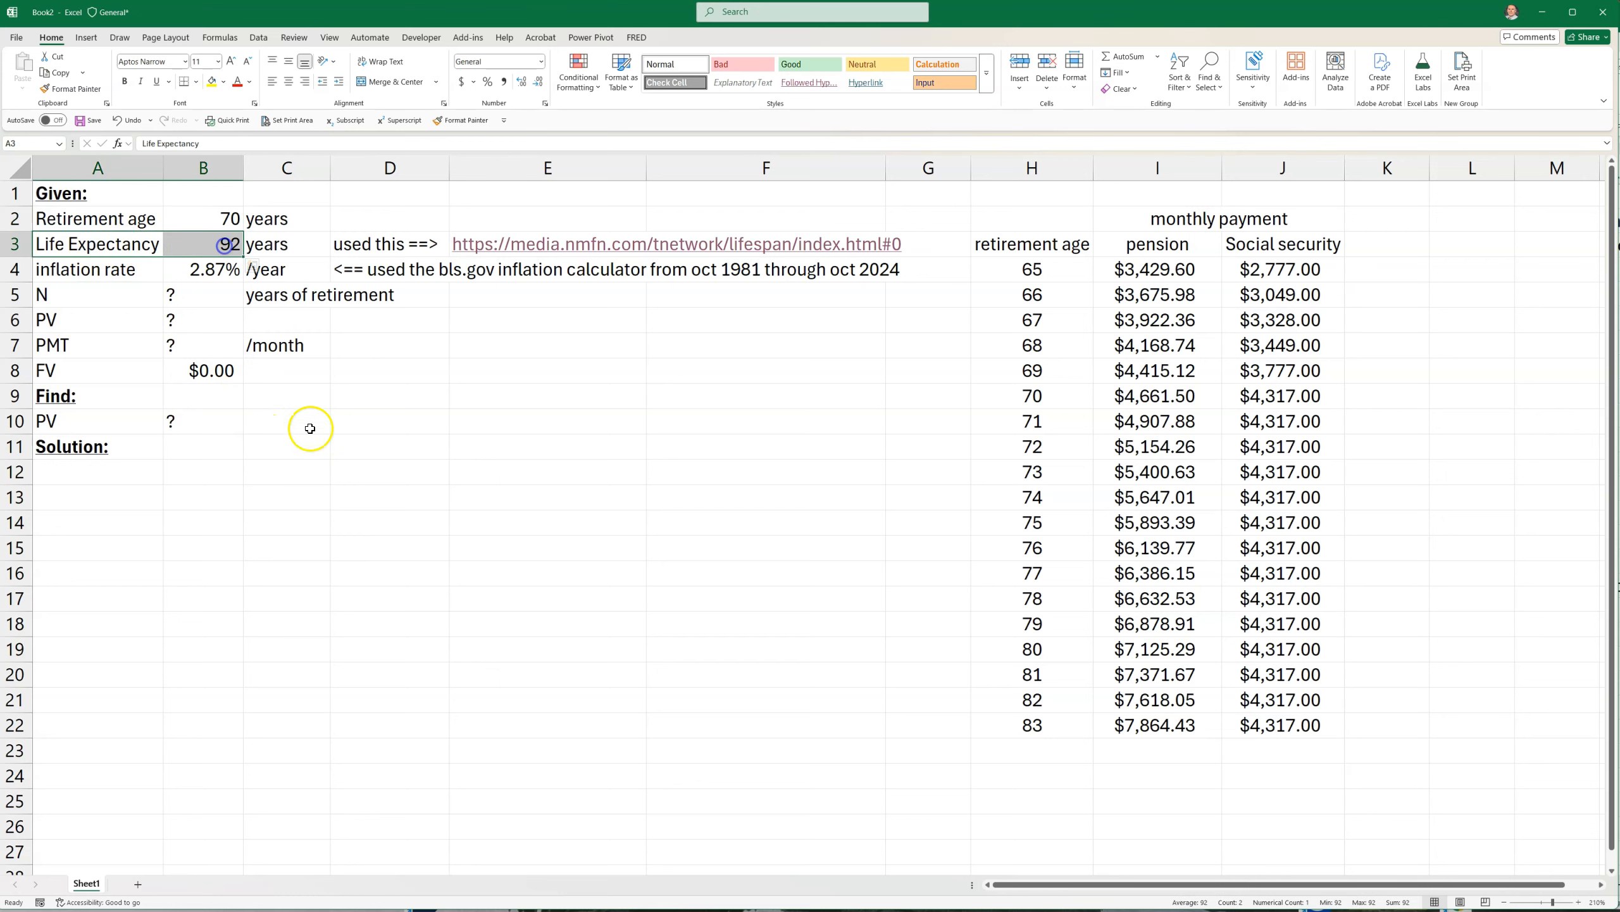
left_click(197, 220)
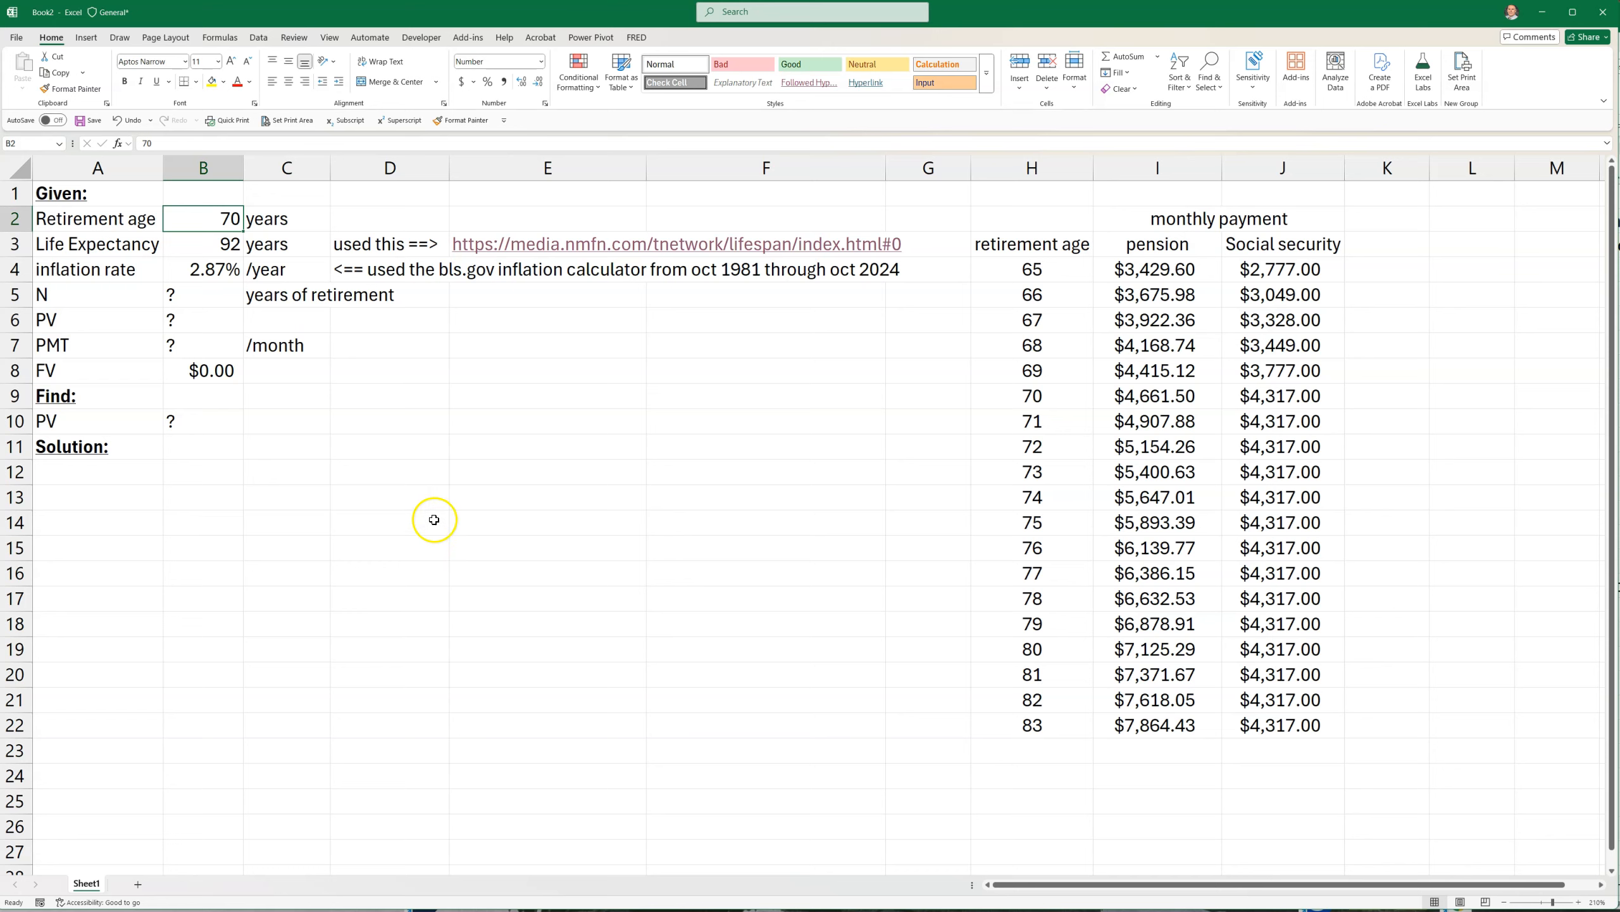
Label A12 as N and calculate the months of retirement in B12 with =(B3-B2)*12
left_click(102, 482)
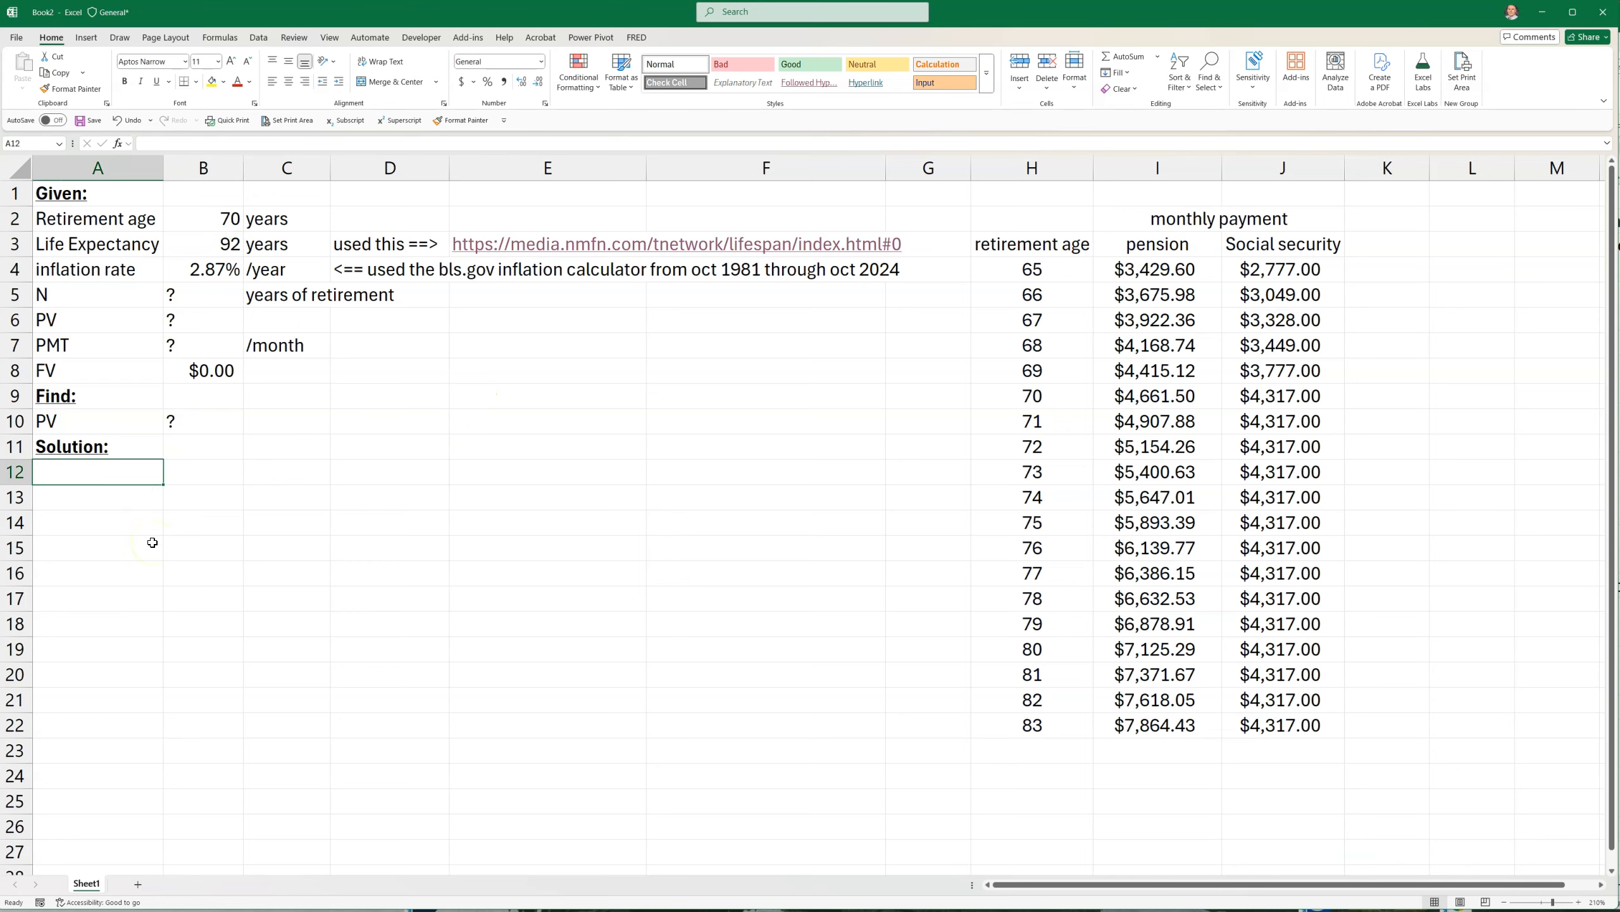
type("N")
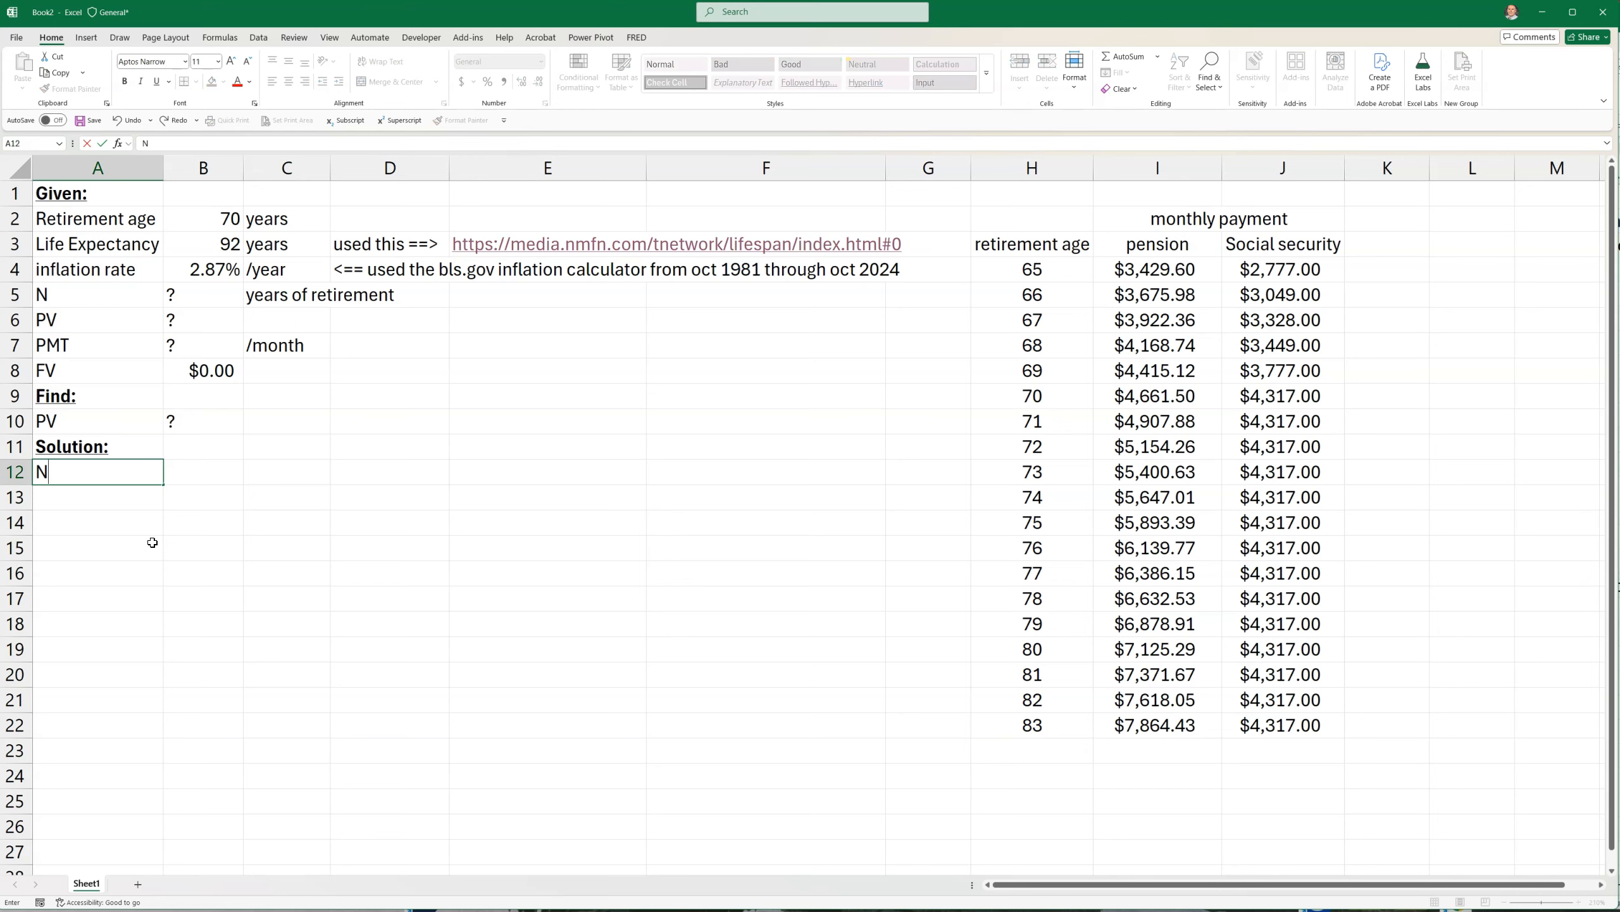
key("Tab")
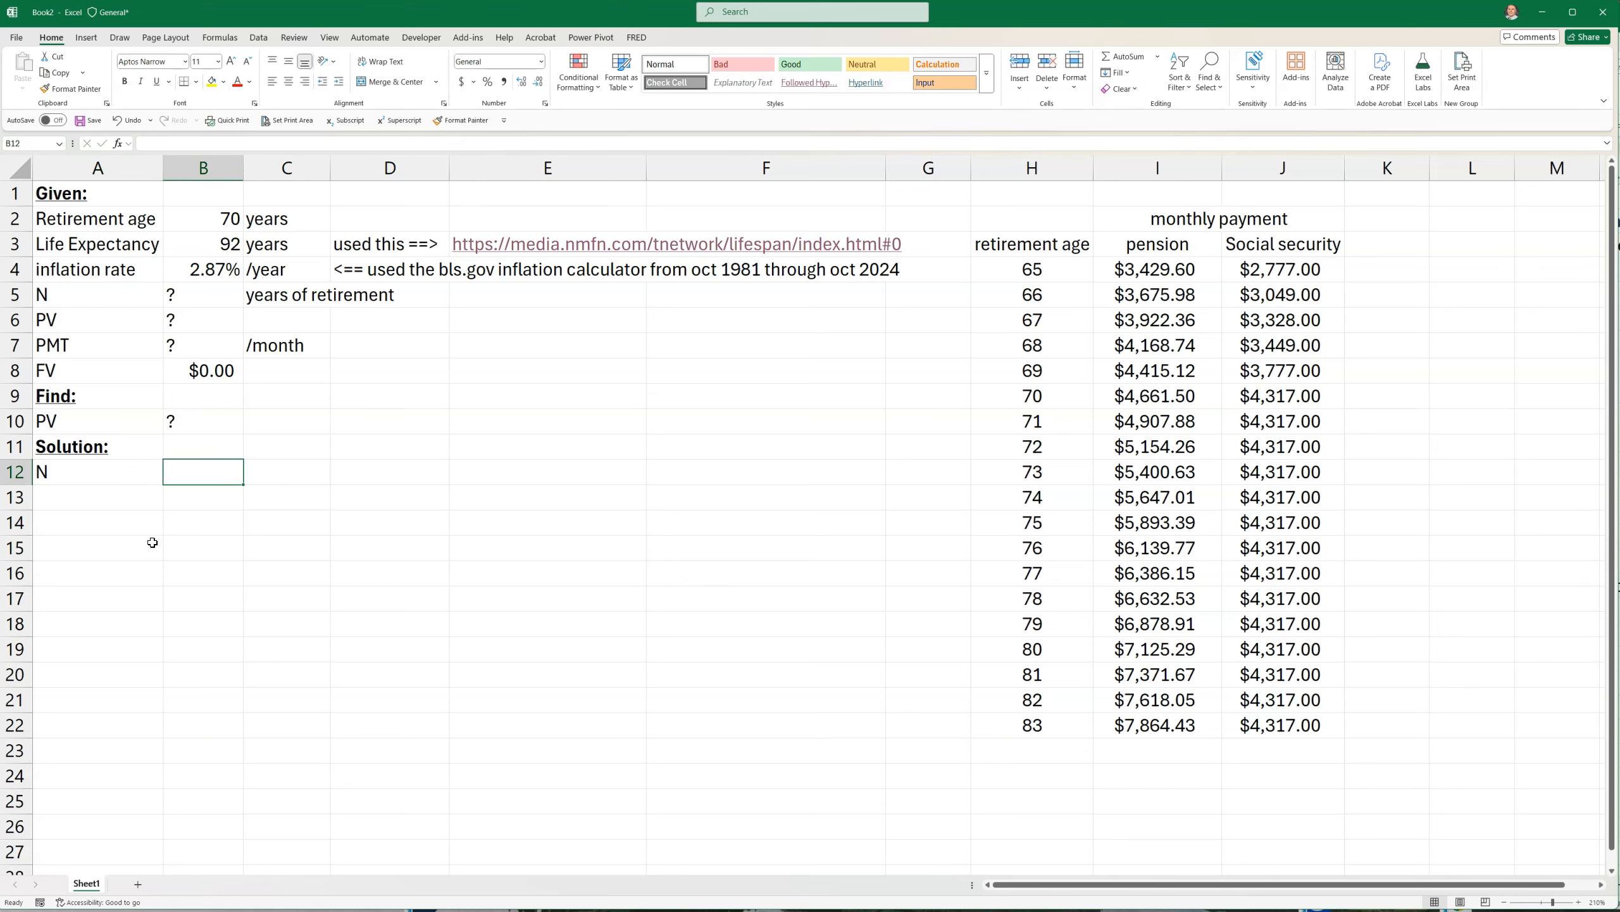
type("=(")
left_click(192, 243)
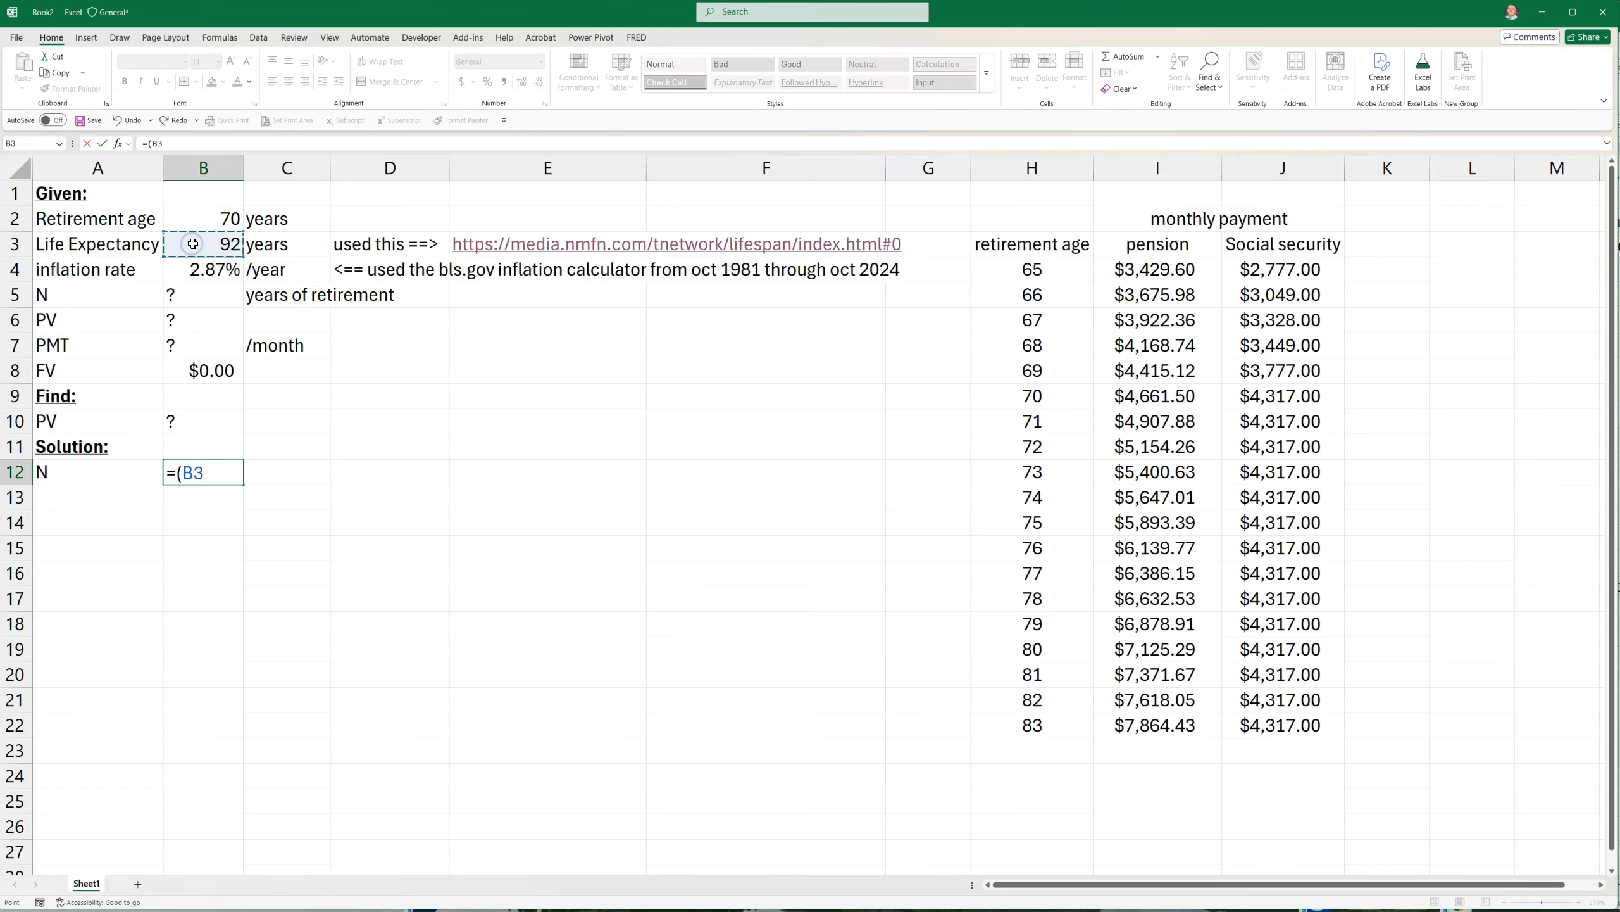
type("-")
left_click(211, 217)
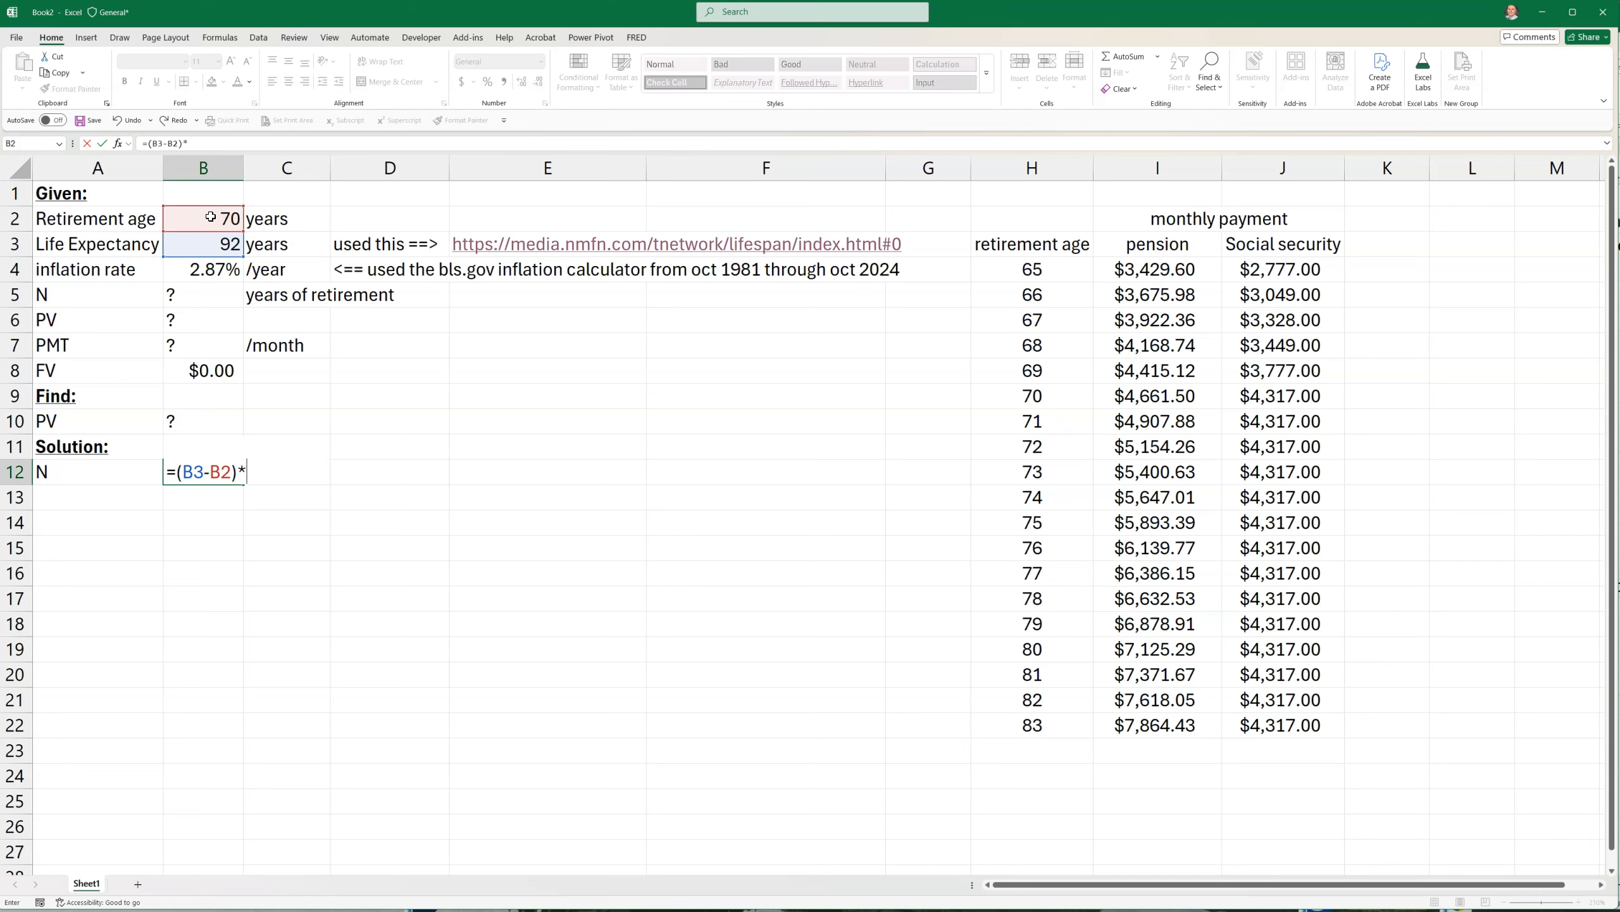
key("Return")
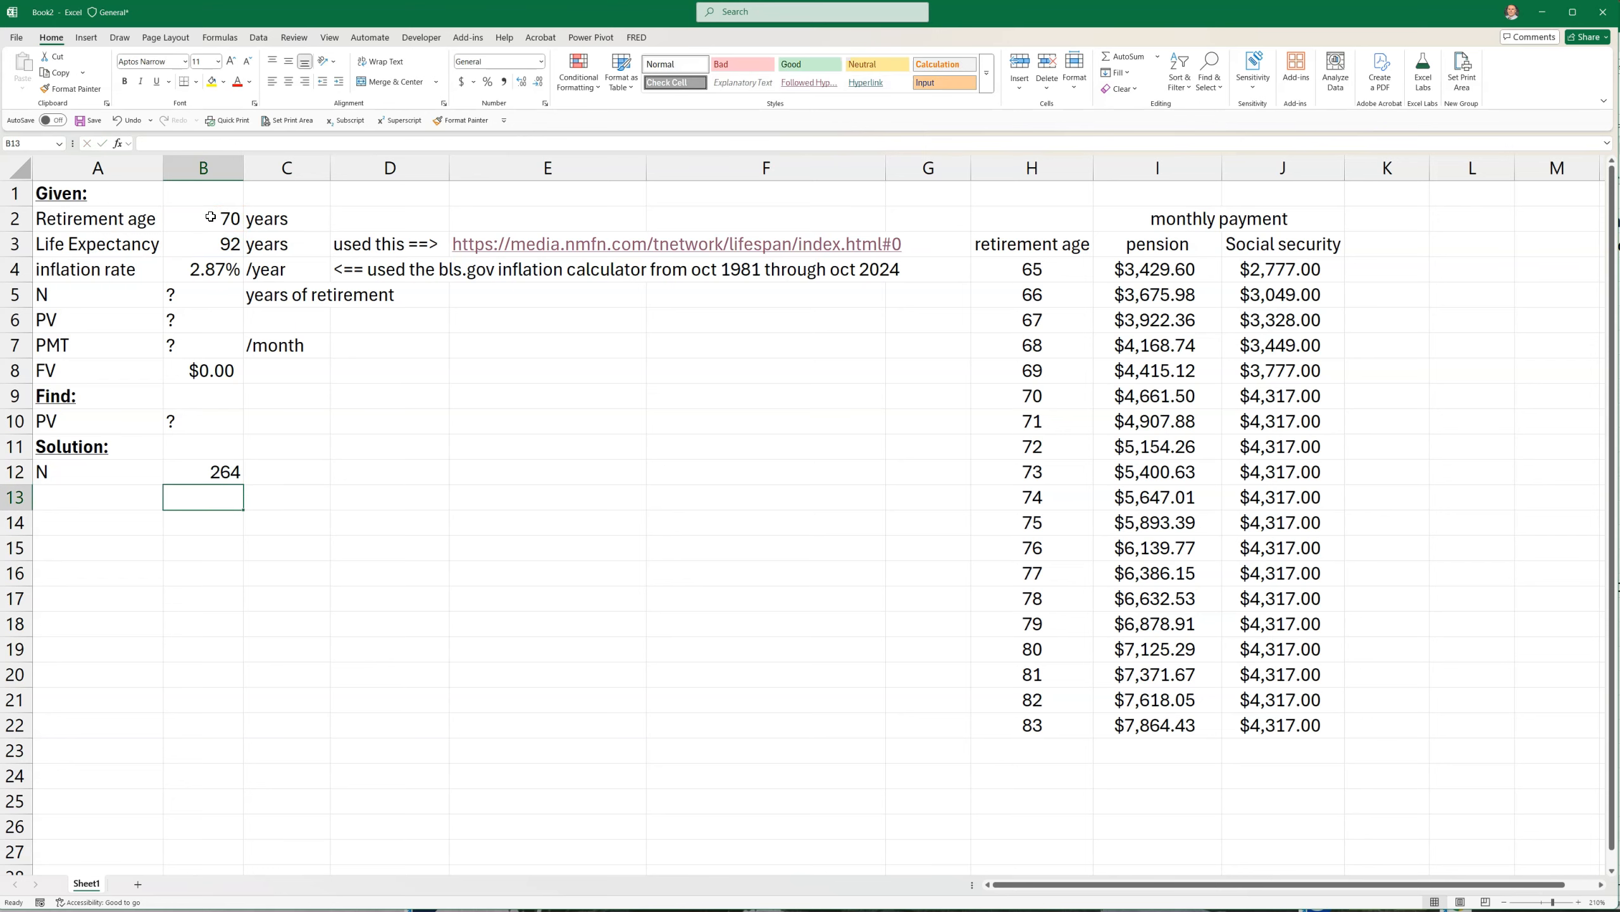
Enter the unit "months" in C12 beside the N result
left_click(273, 471)
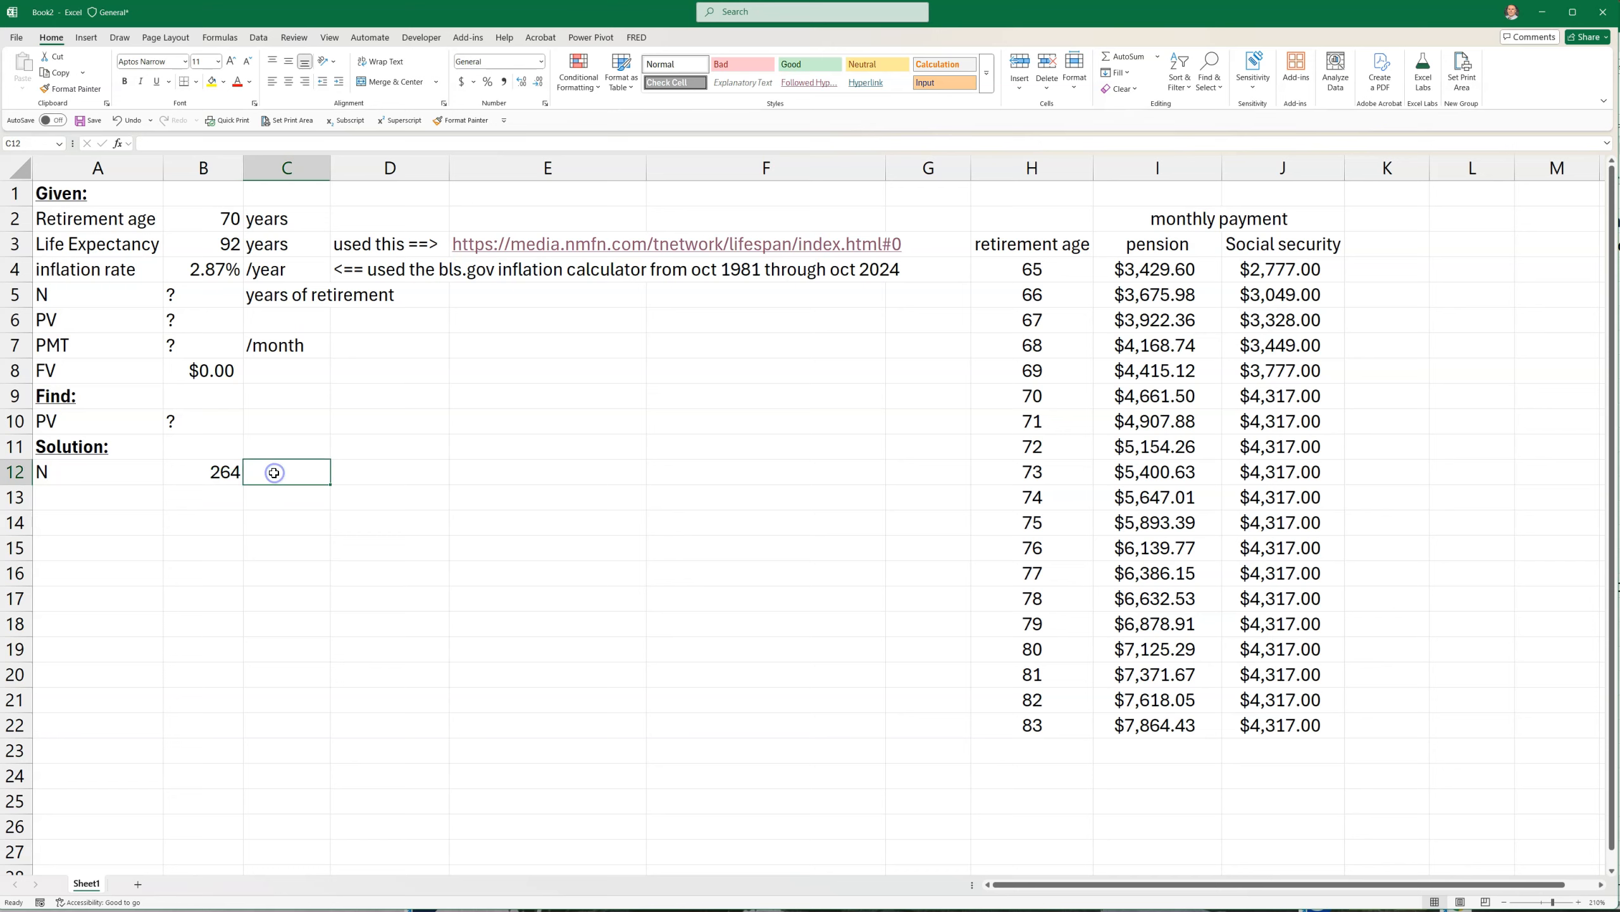
type("'mo")
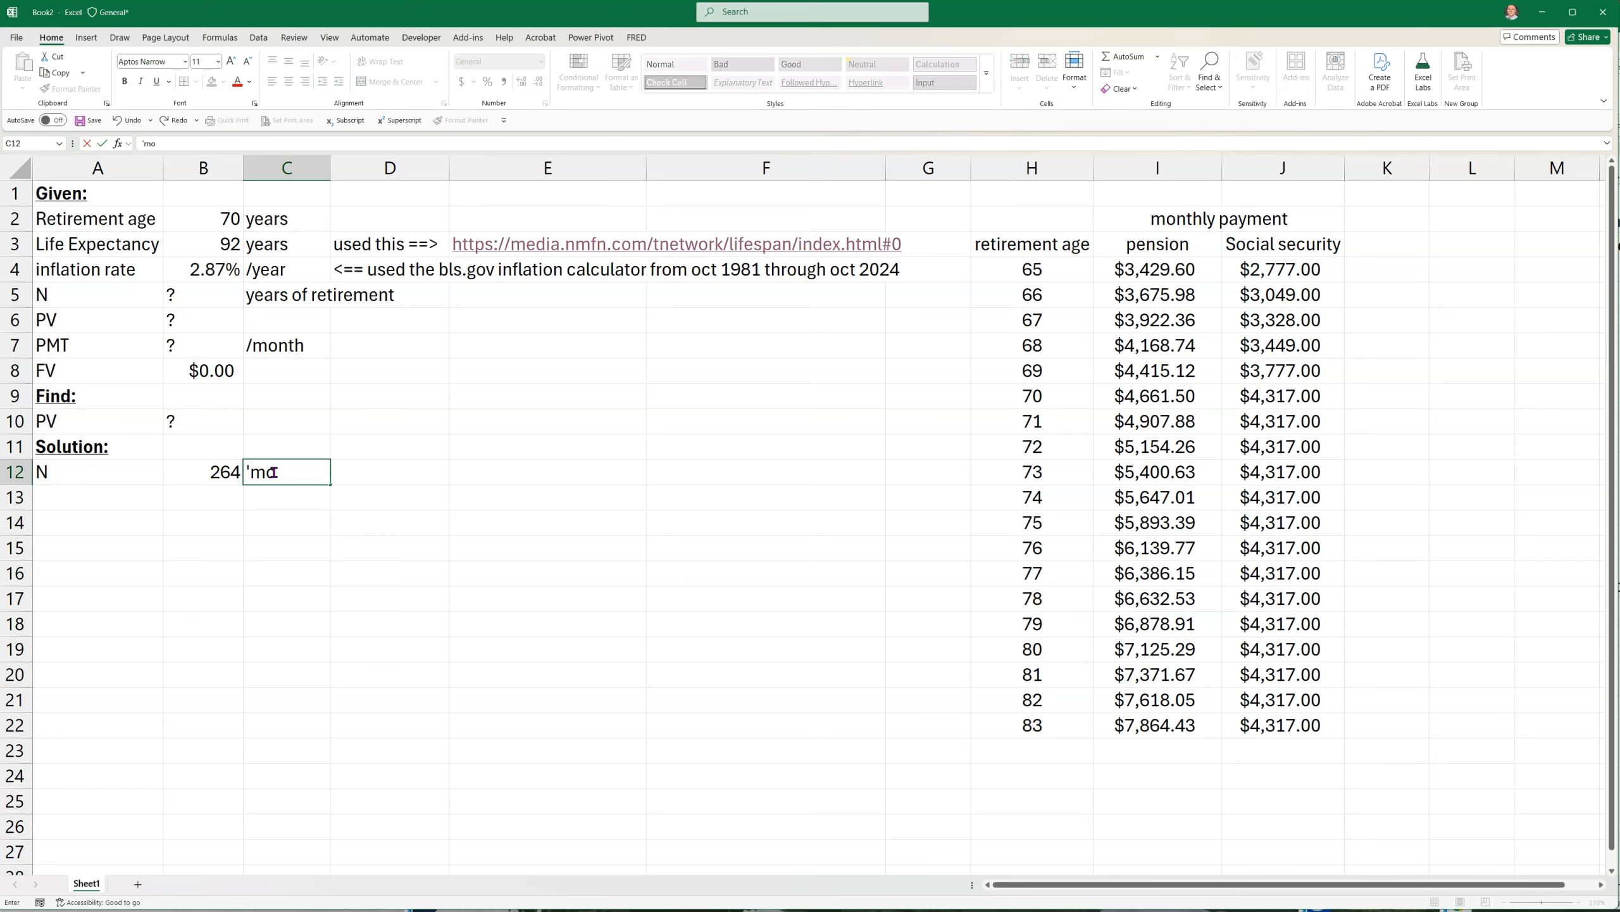
key("Tab")
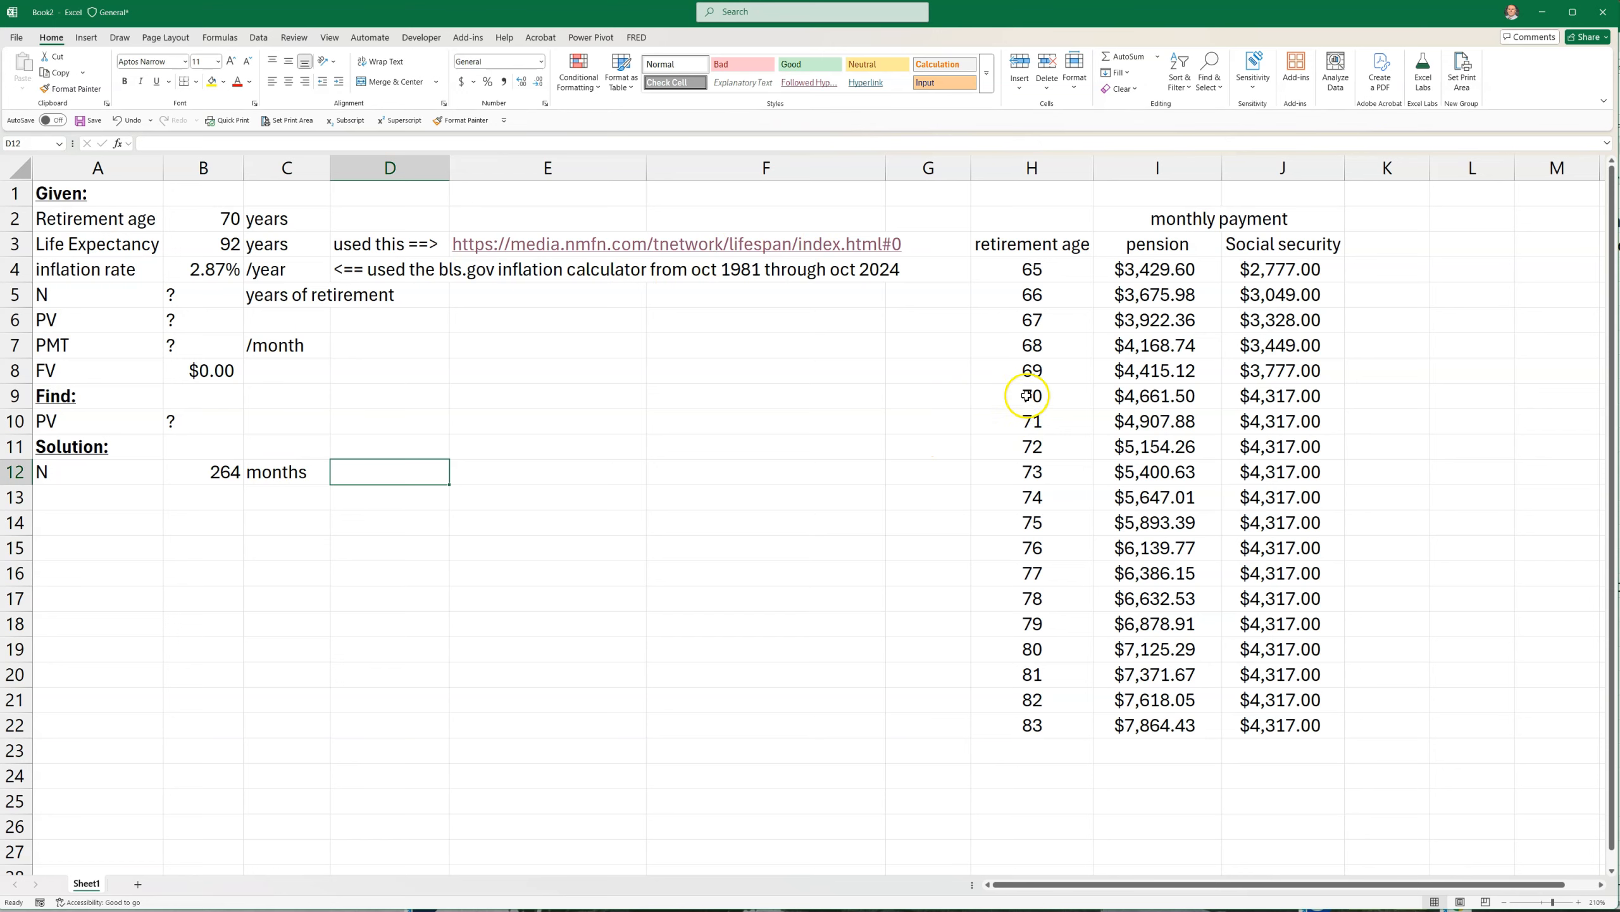
Display the formula of B12 as text in D12 using FORMULATEXT
left_click_drag(1040, 395, 1234, 388)
left_click(400, 471)
type("=form")
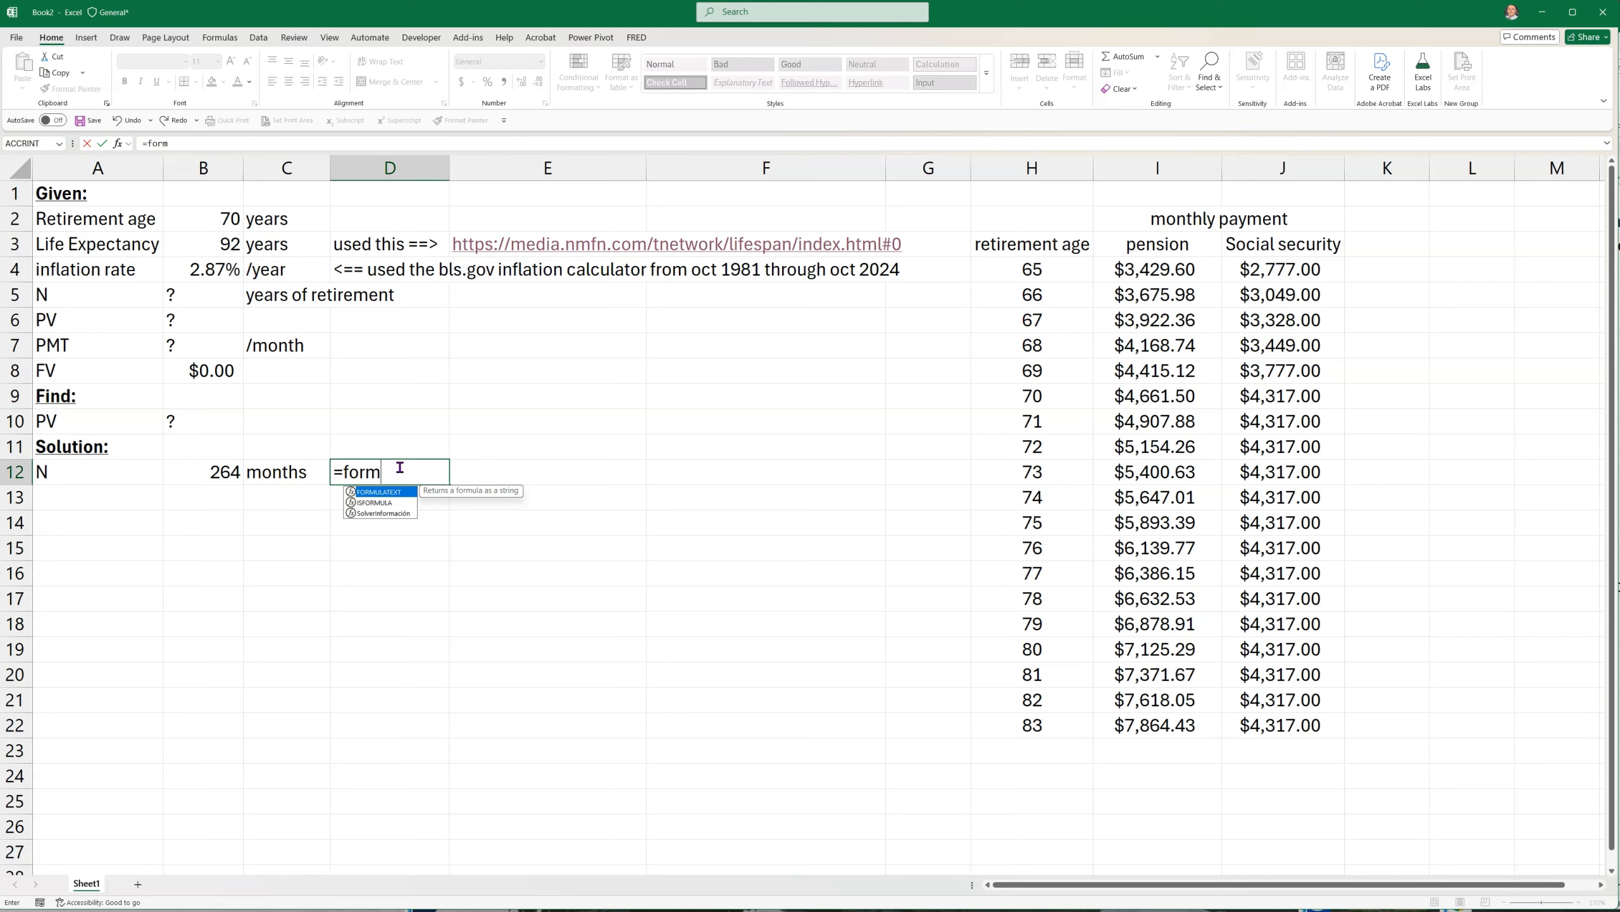
left_click(391, 490)
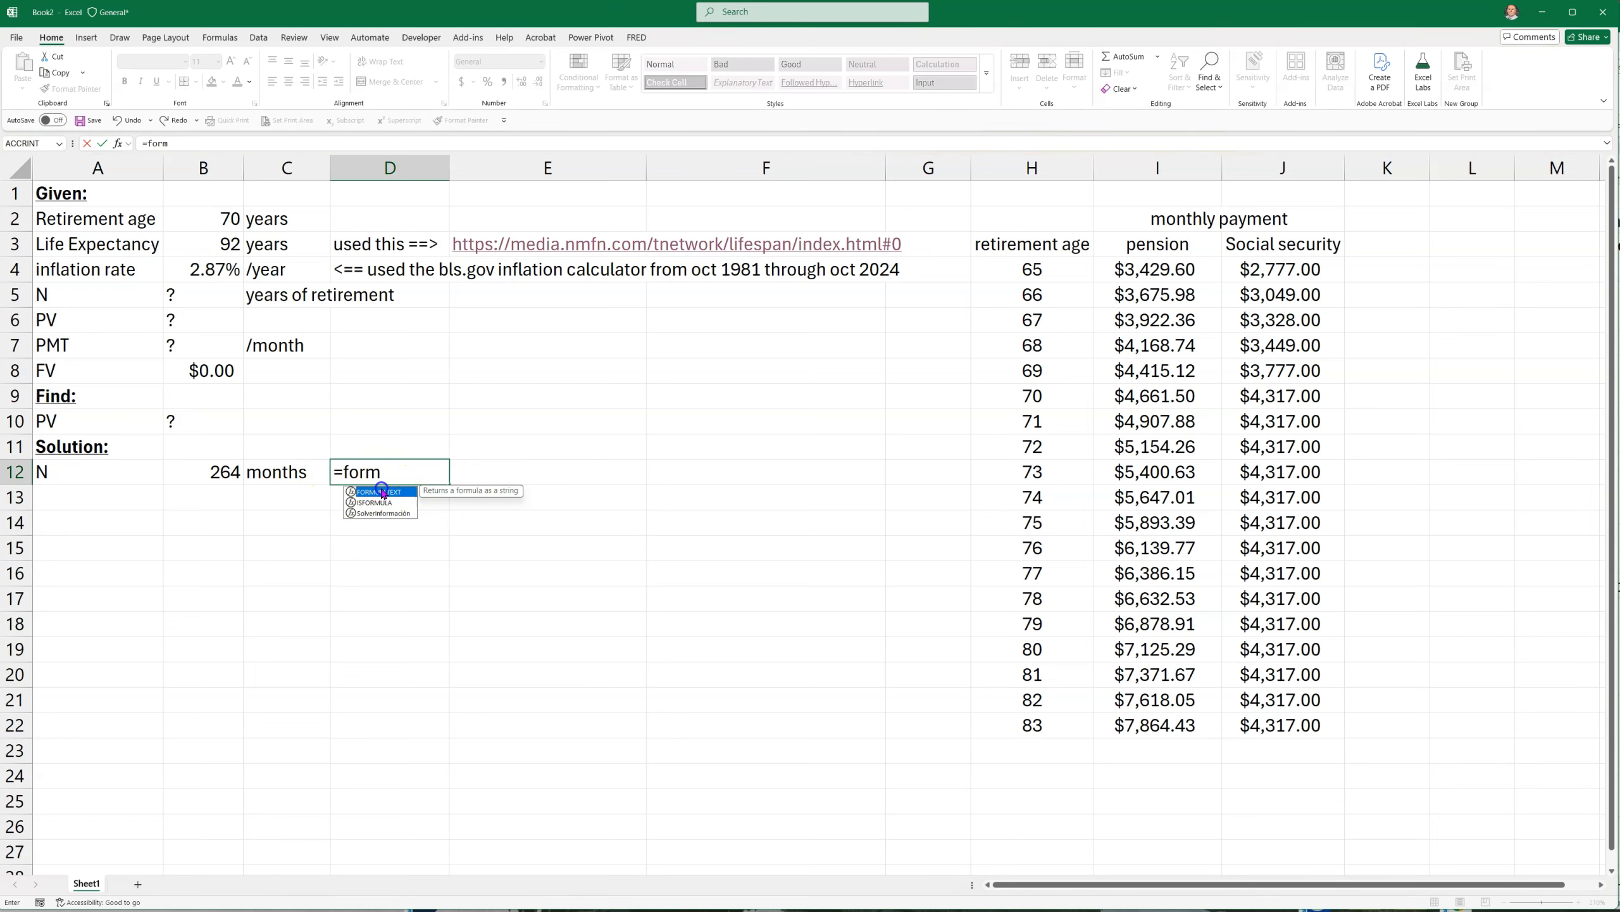
double_click(382, 491)
left_click(200, 483)
key("Return")
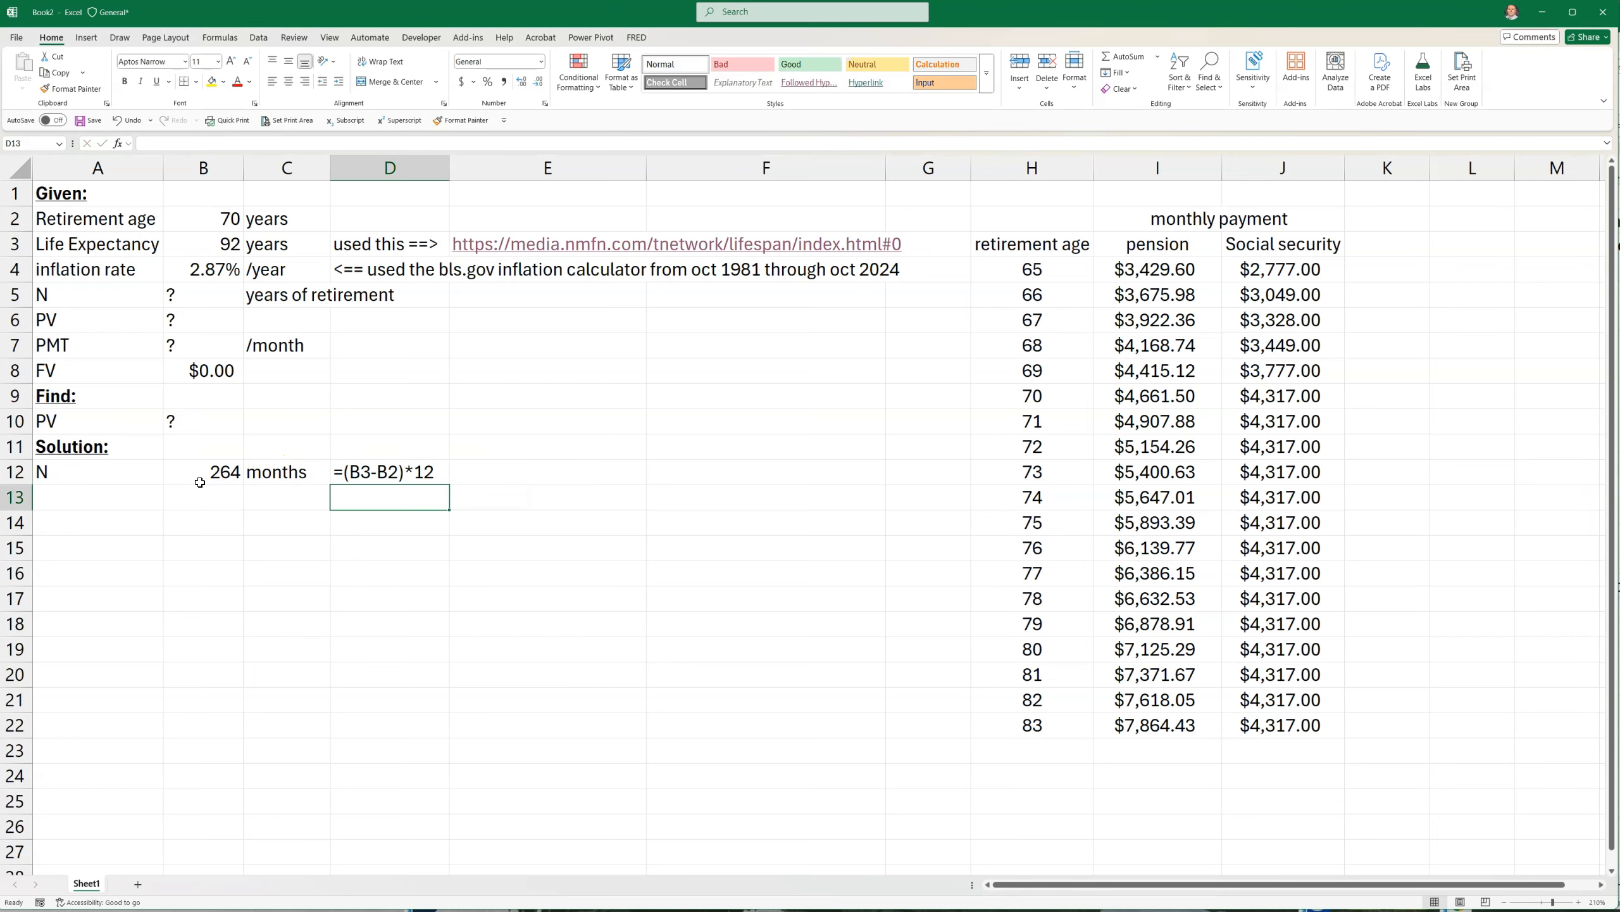
Add the header "total" in K3 beside the pension and Social Security columns of the payment table
left_click(93, 497)
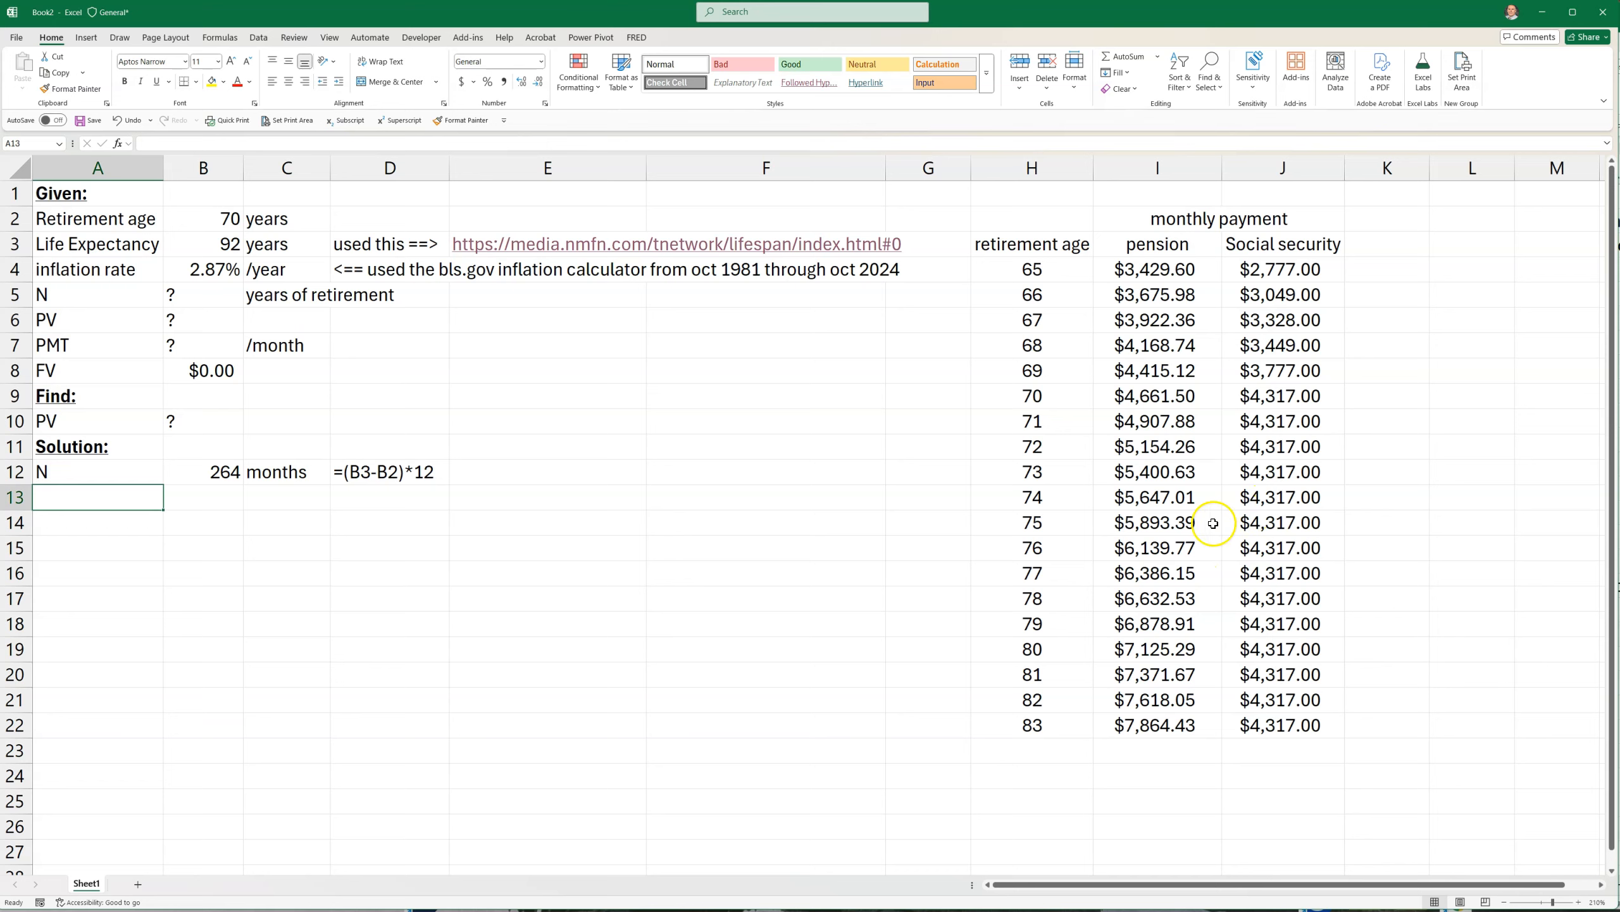
left_click_drag(1138, 235, 1313, 728)
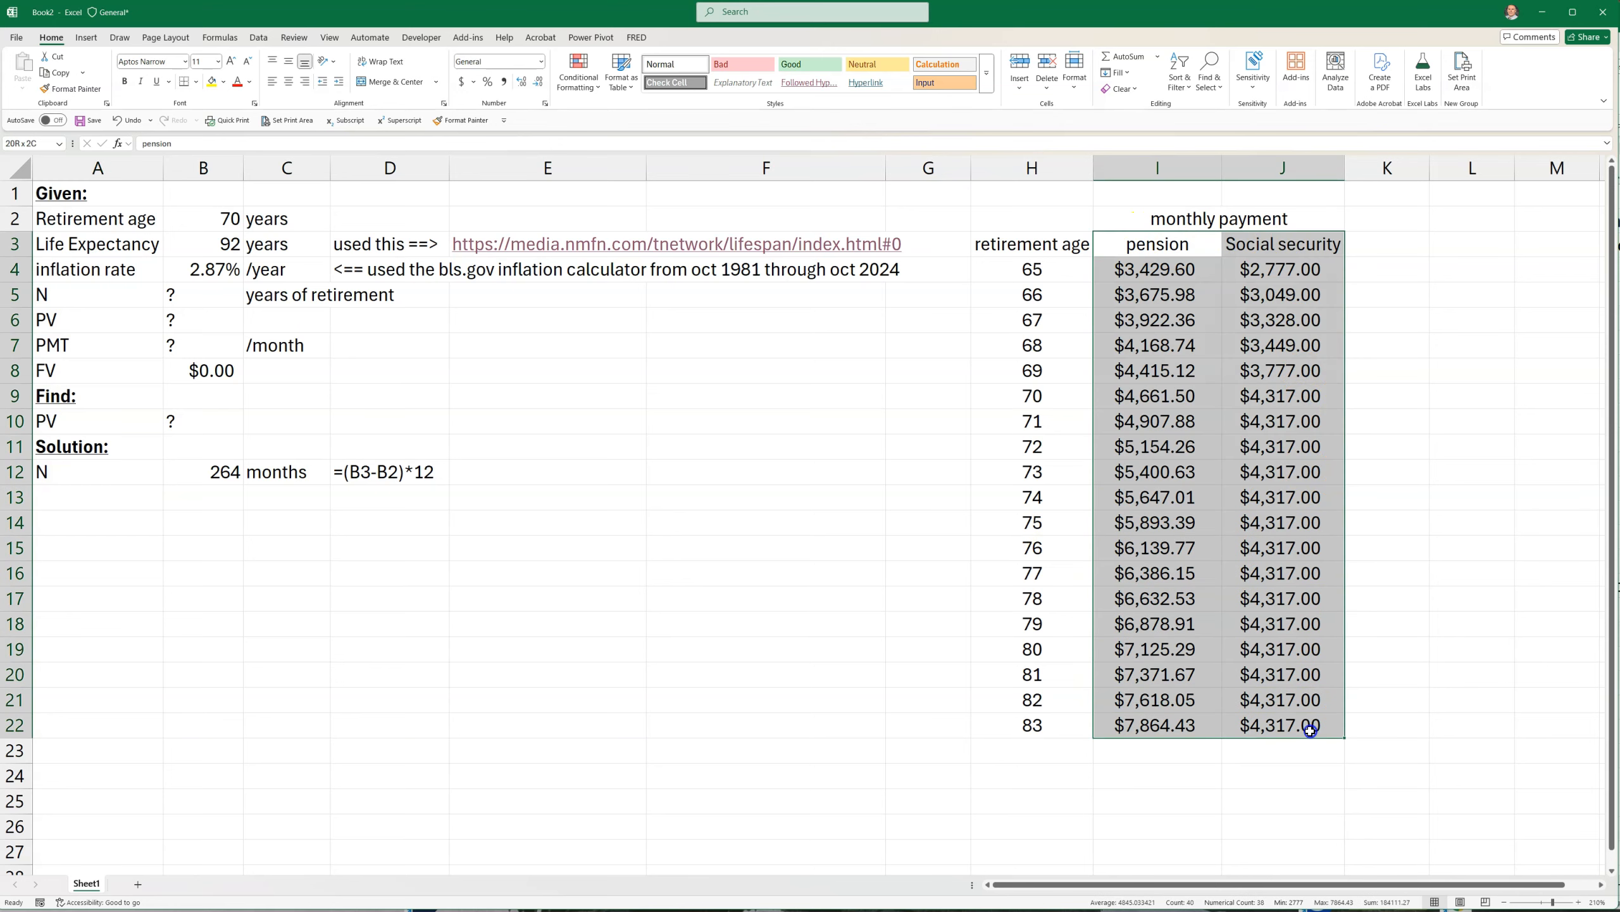
left_click(1381, 240)
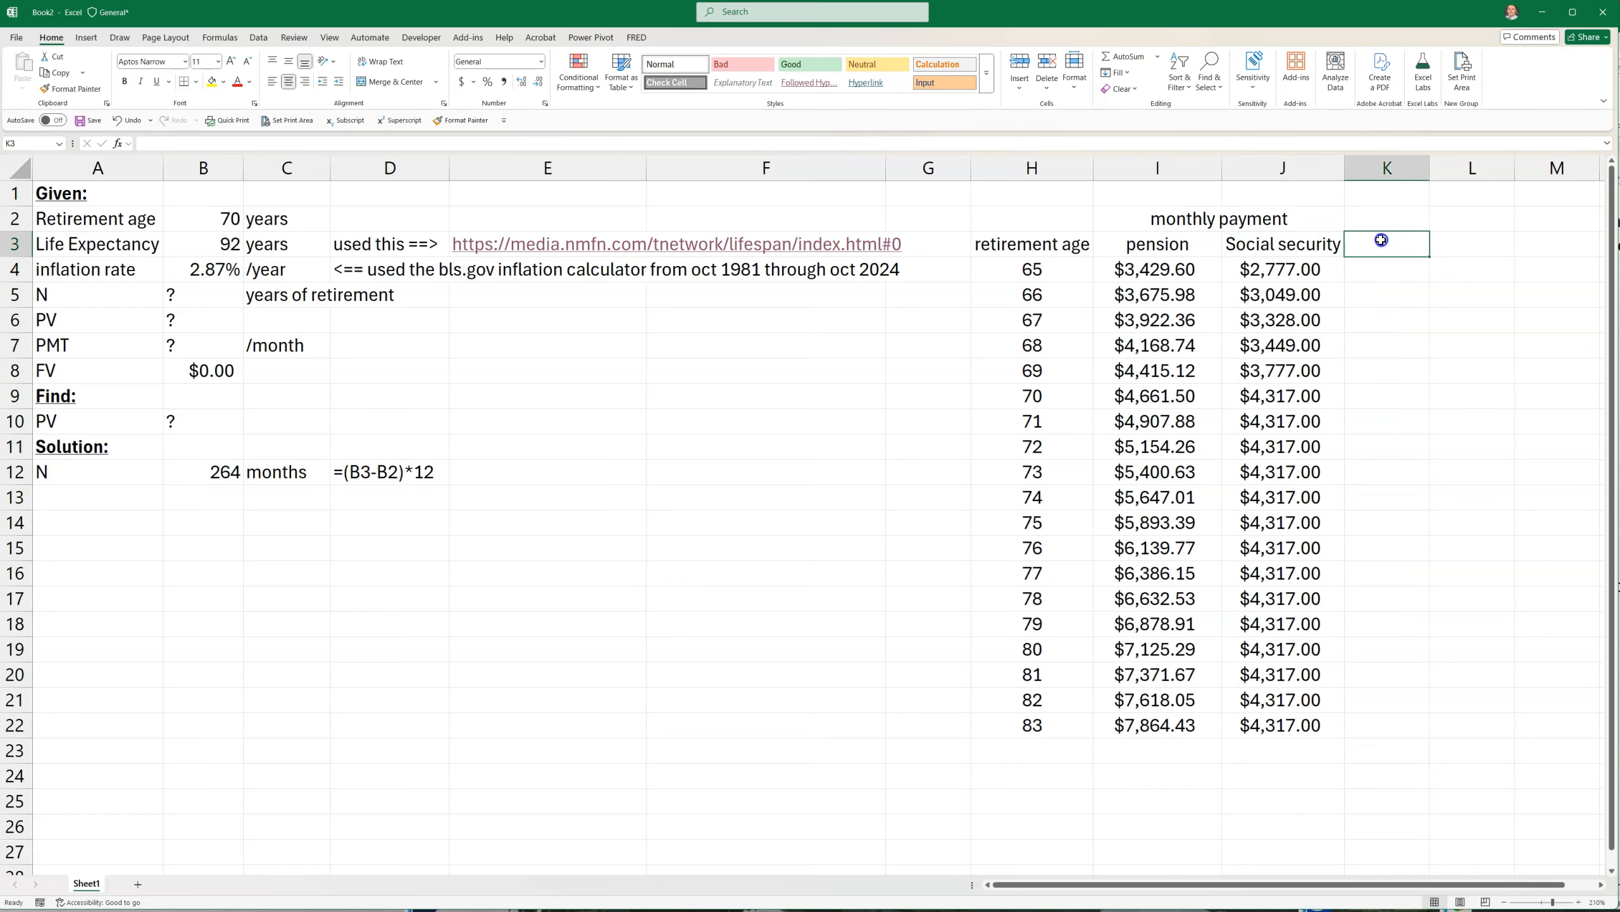
type("total")
key("Return")
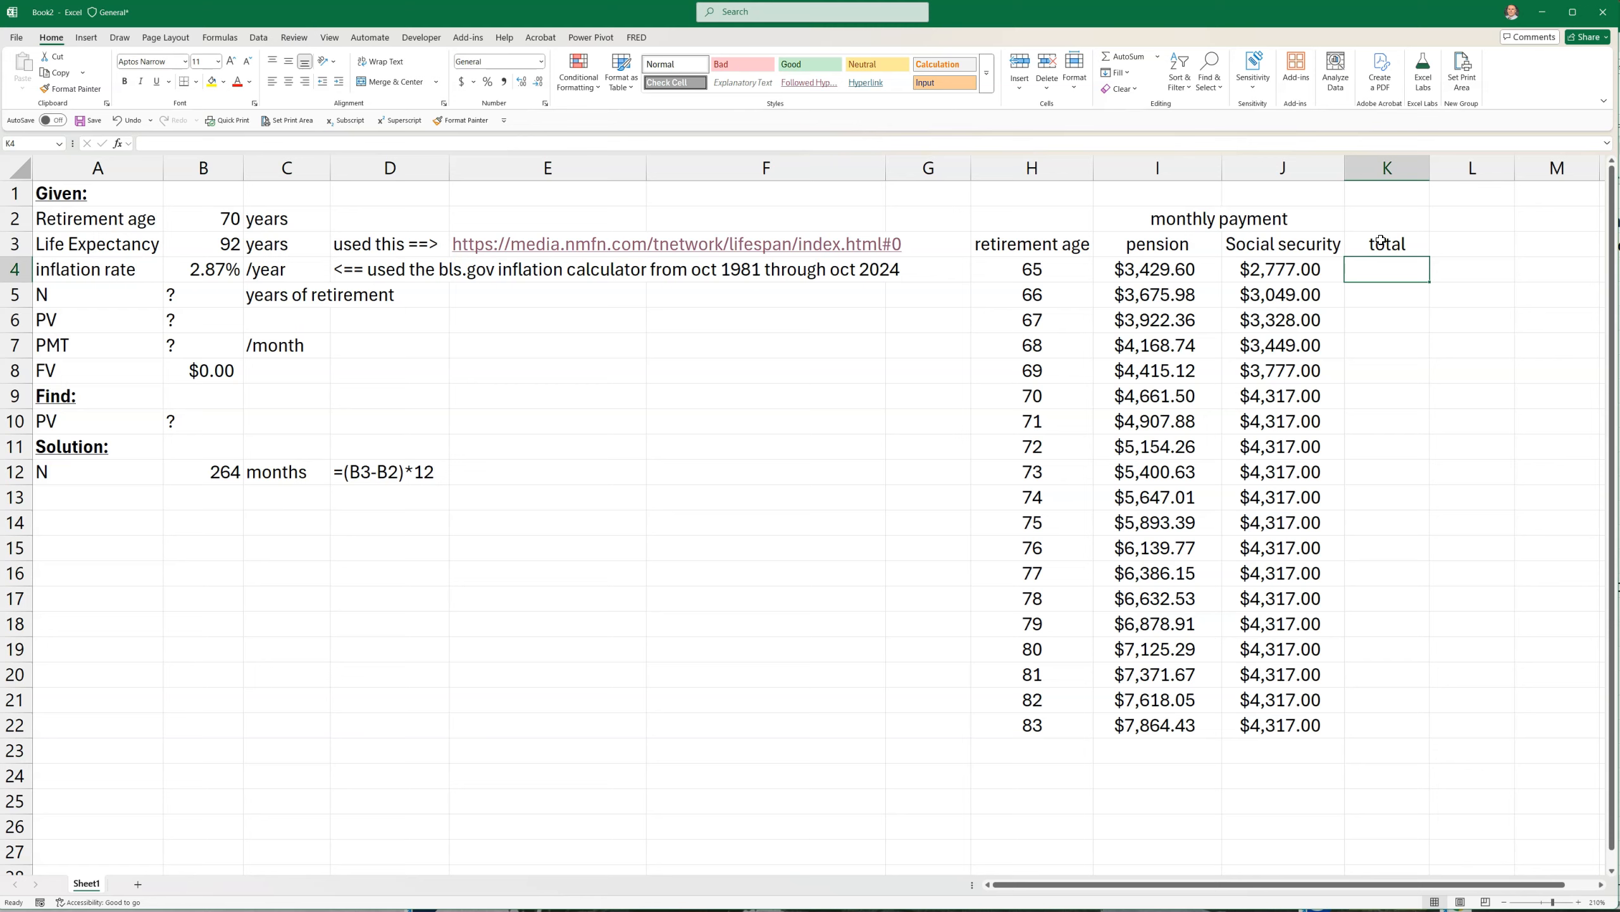
Calculate the total monthly payment in K4 with =I4+J4, fill it down to K22 and widen column K to fit
type("=")
left_click(1194, 272)
type("+")
left_click(1228, 271)
key("Return")
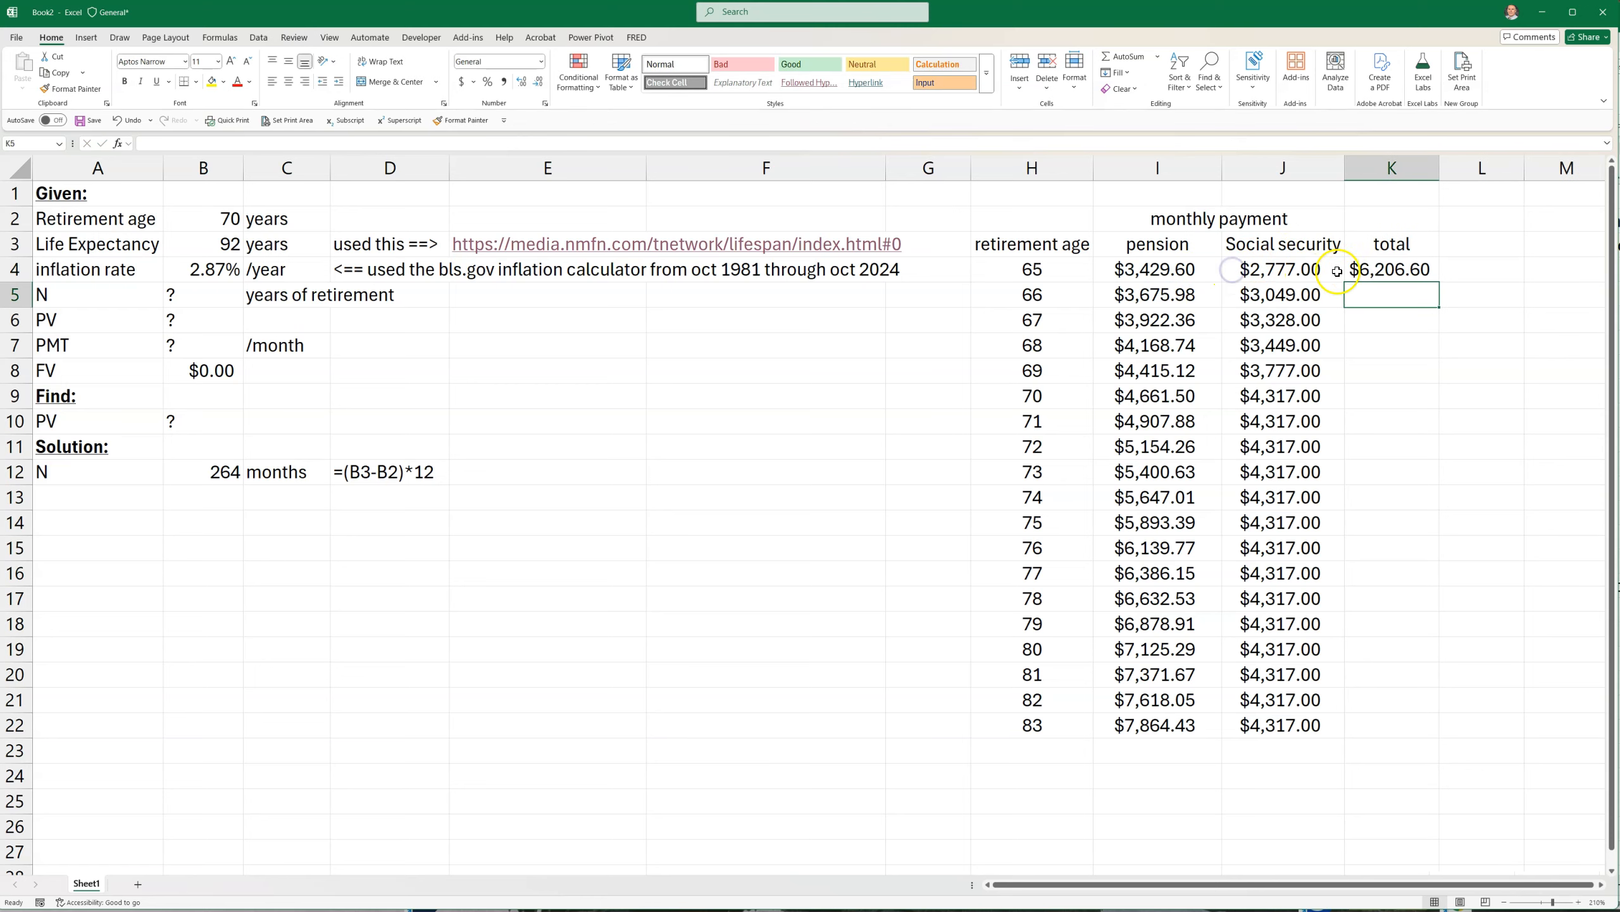
left_click(1391, 276)
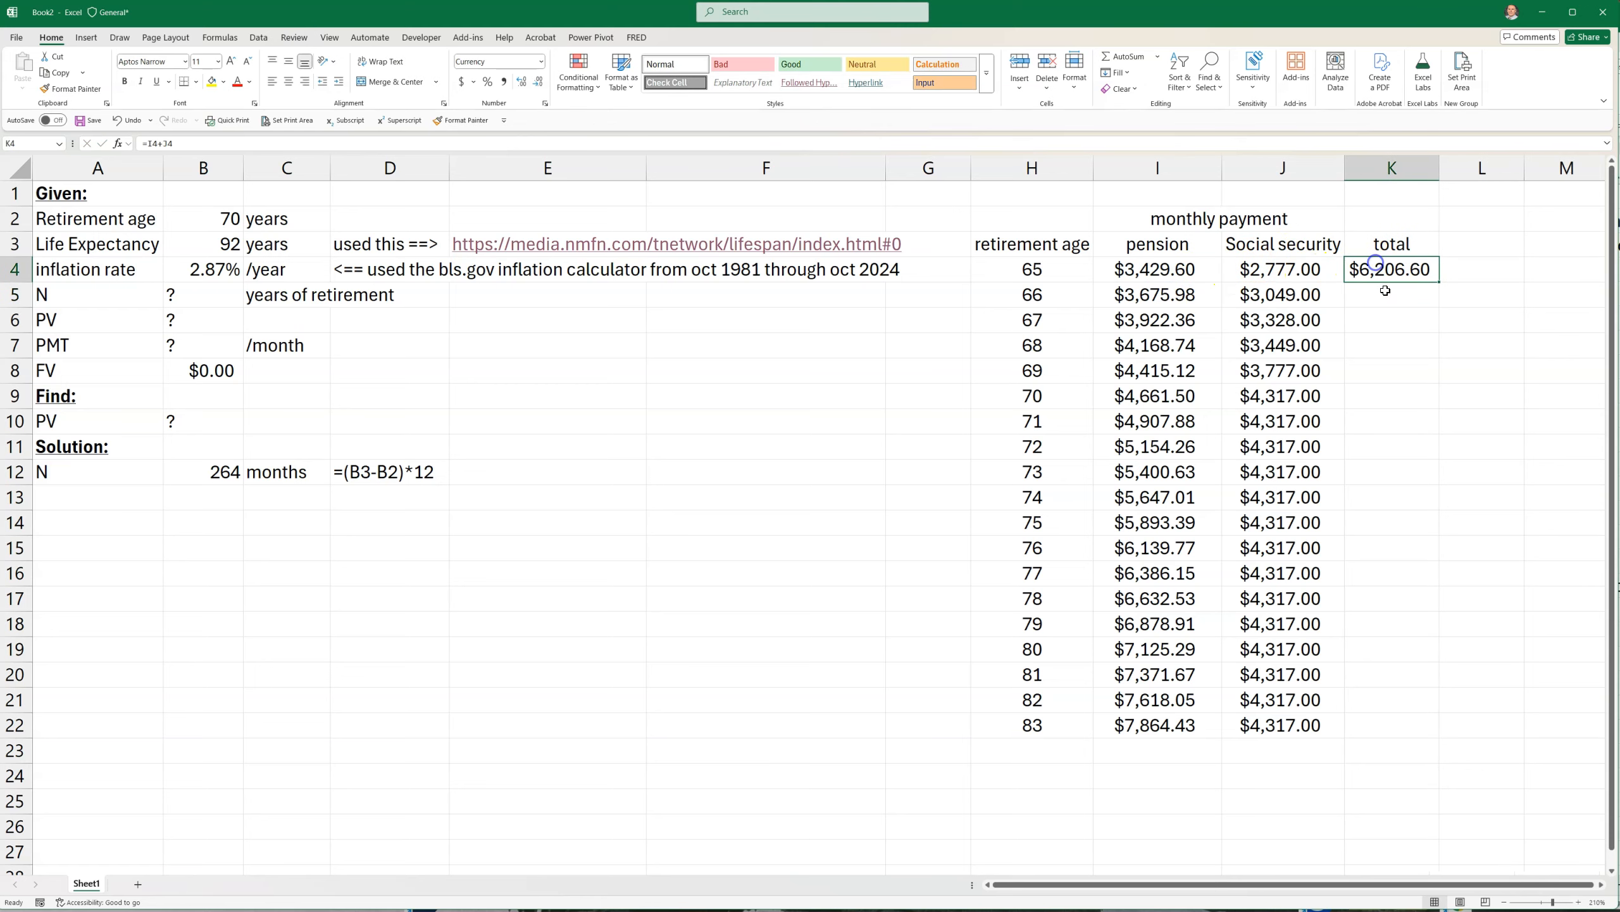
double_click(1437, 282)
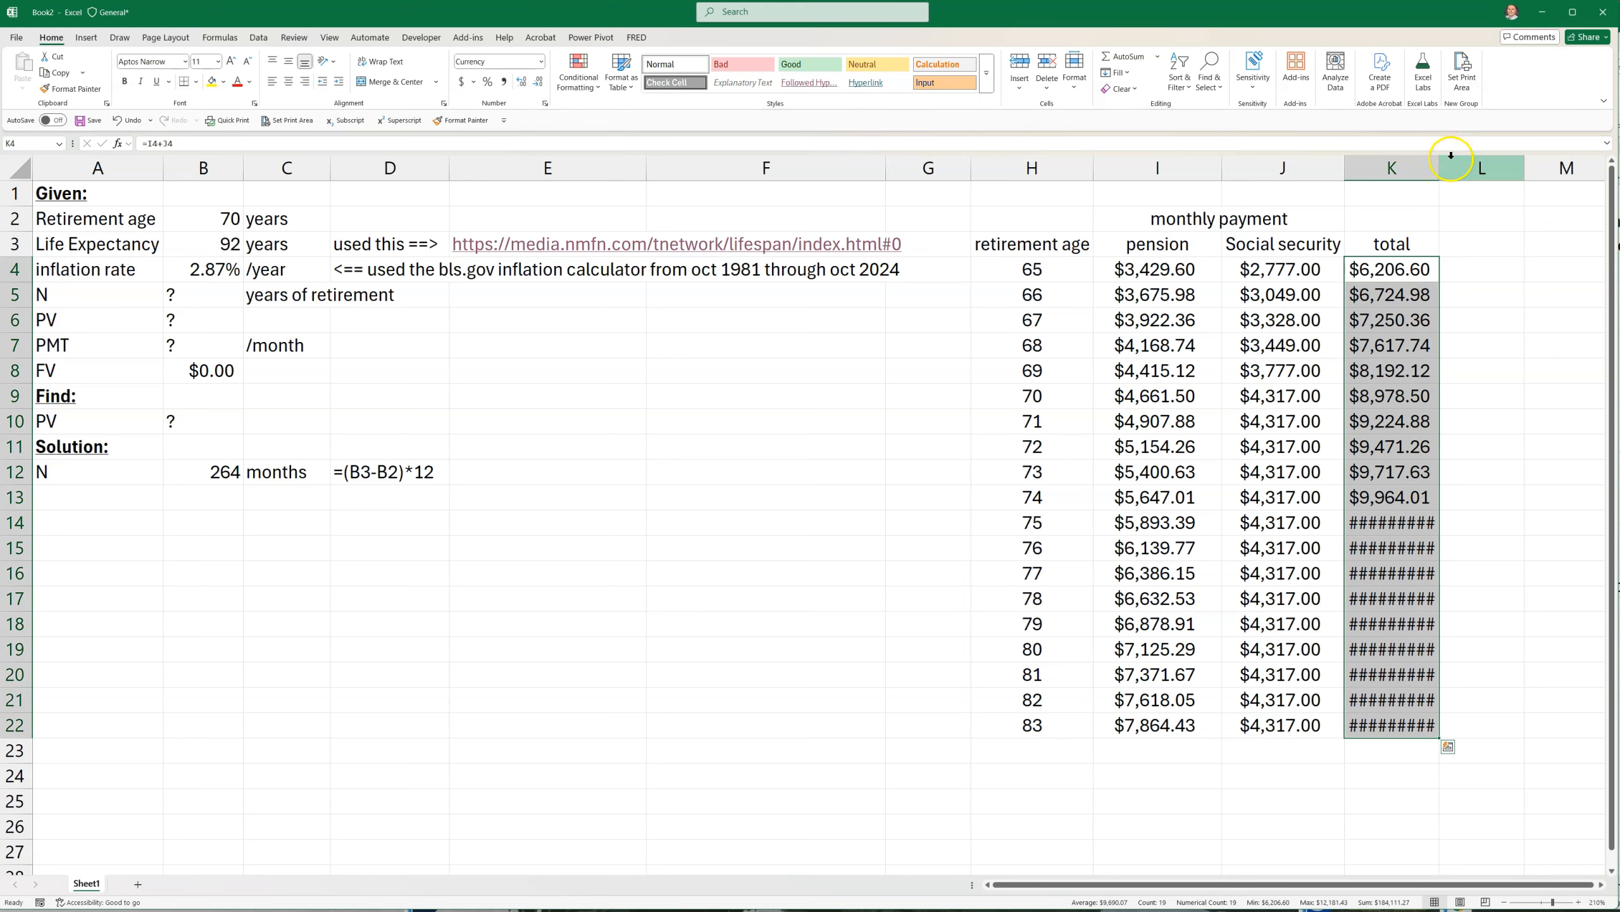
left_click_drag(1440, 167, 1461, 167)
Examine how the Social Security, pension and total monthly payments change with retirement age from 65 to 83
left_click_drag(1270, 276, 1237, 723)
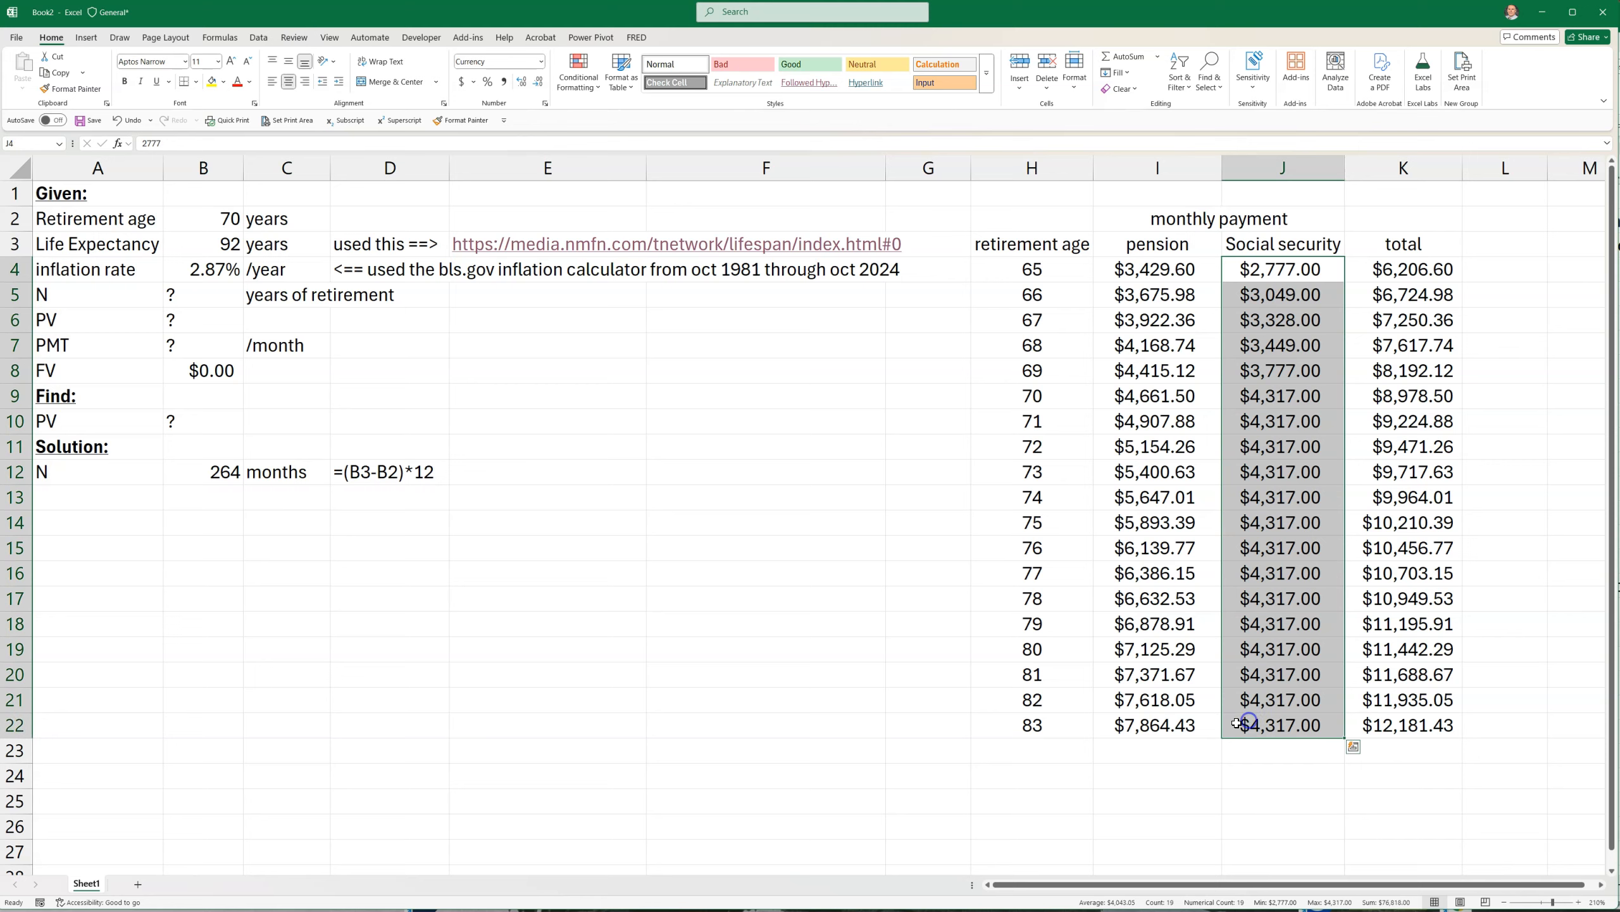
left_click_drag(1249, 394, 1246, 720)
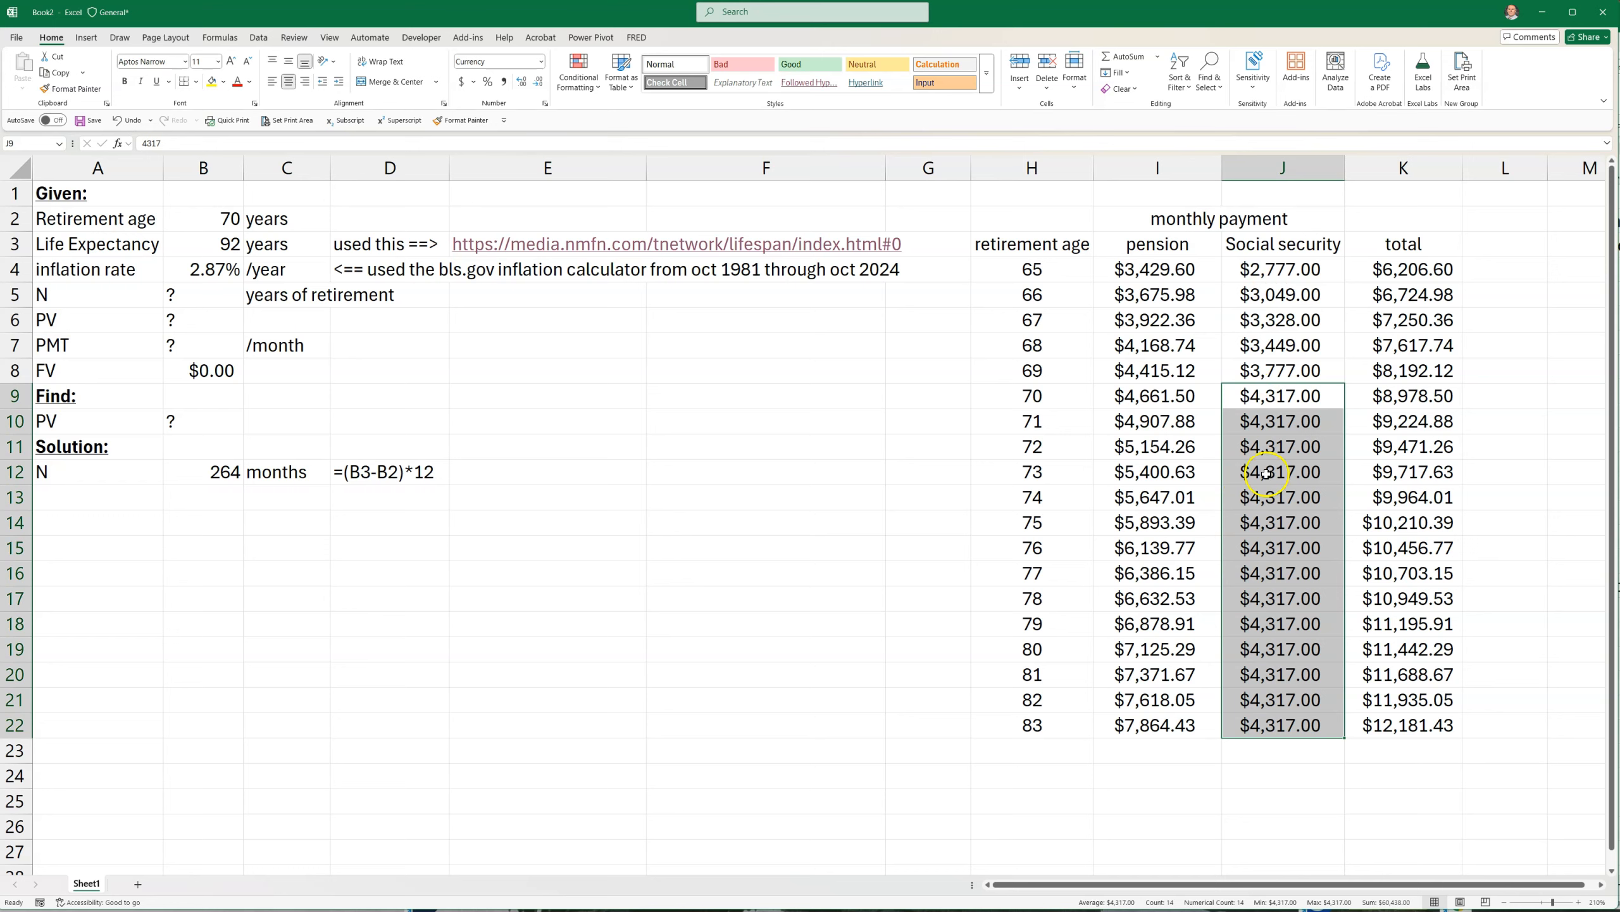
left_click_drag(1267, 272, 1265, 716)
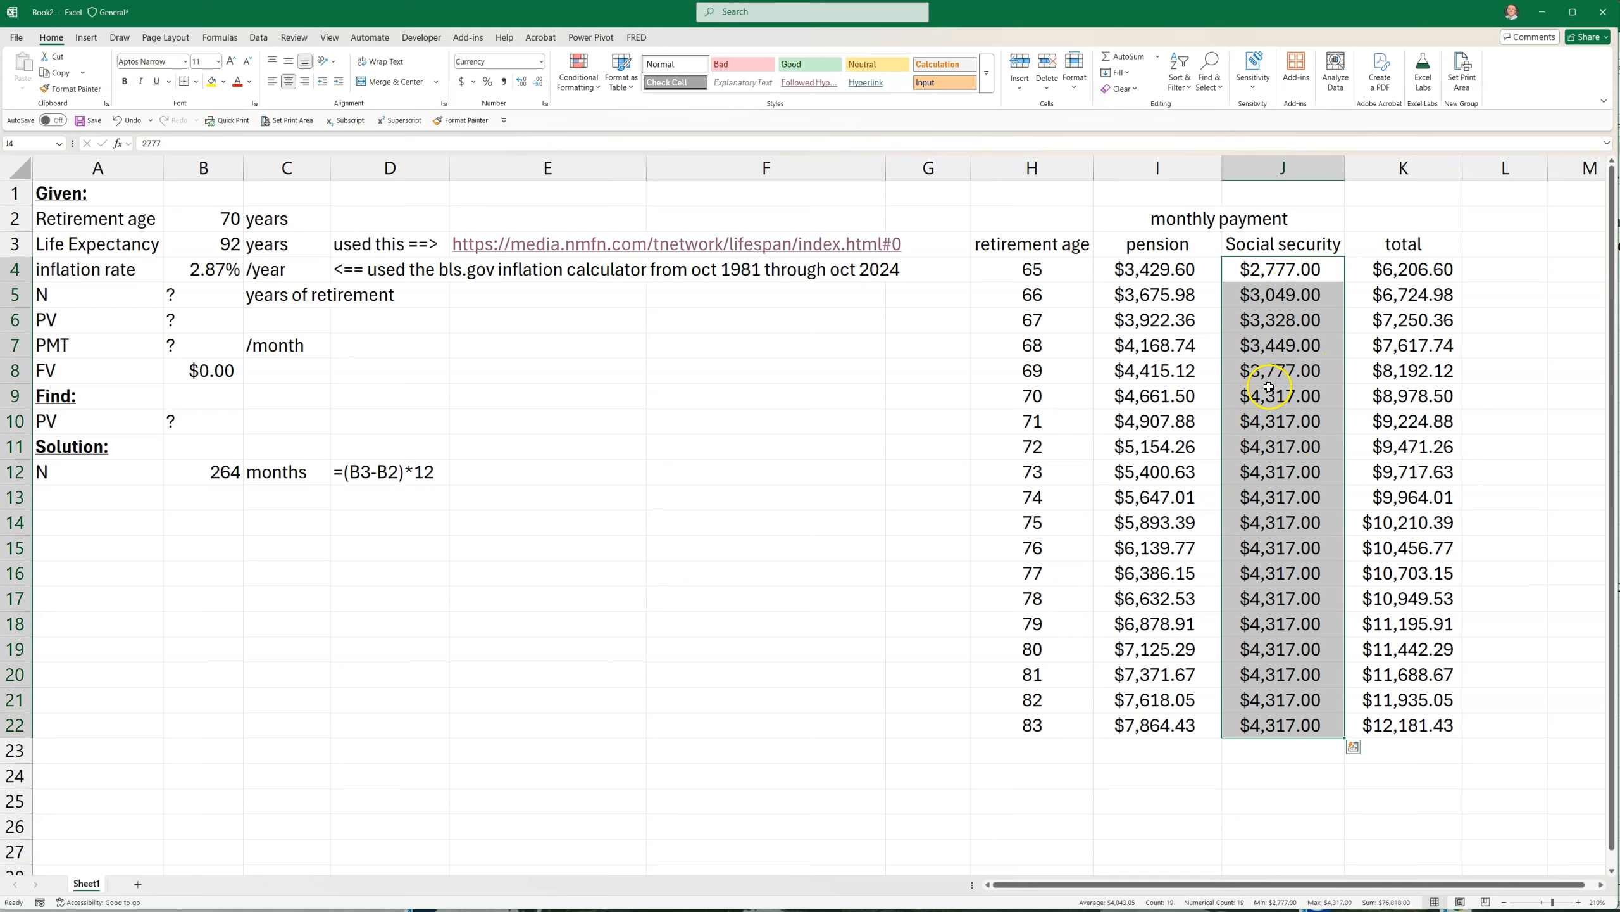
left_click_drag(1145, 268, 1169, 727)
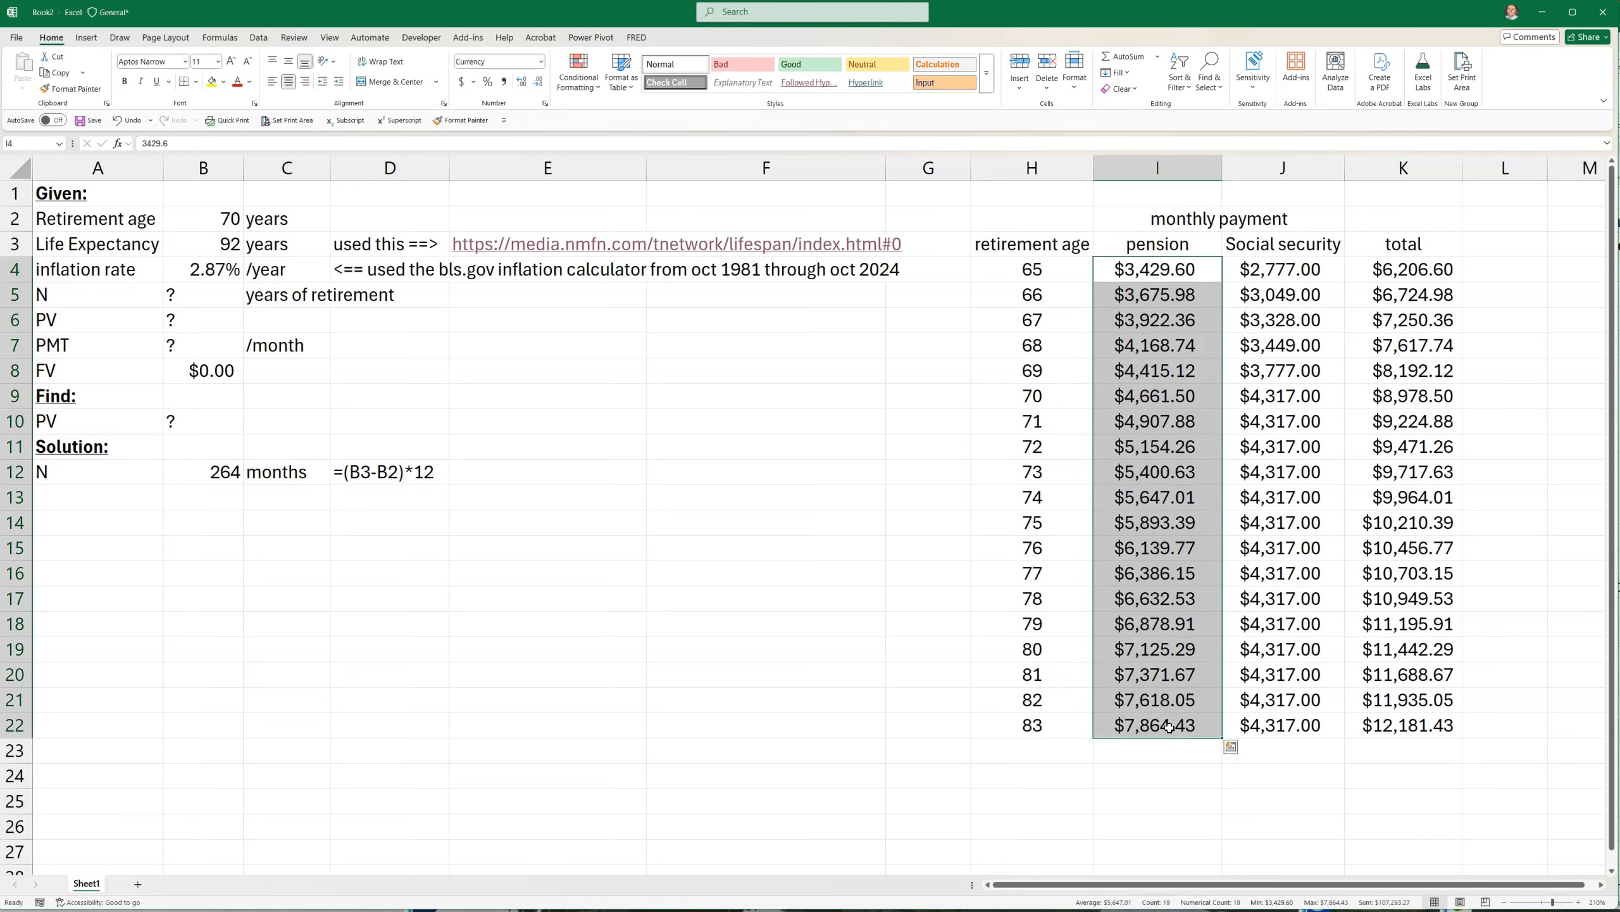
left_click(1143, 389)
left_click(1143, 486)
left_click(1141, 525)
left_click(1133, 625)
left_click(1129, 725)
left_click(1170, 586)
left_click_drag(1171, 585, 1151, 724)
left_click(739, 597)
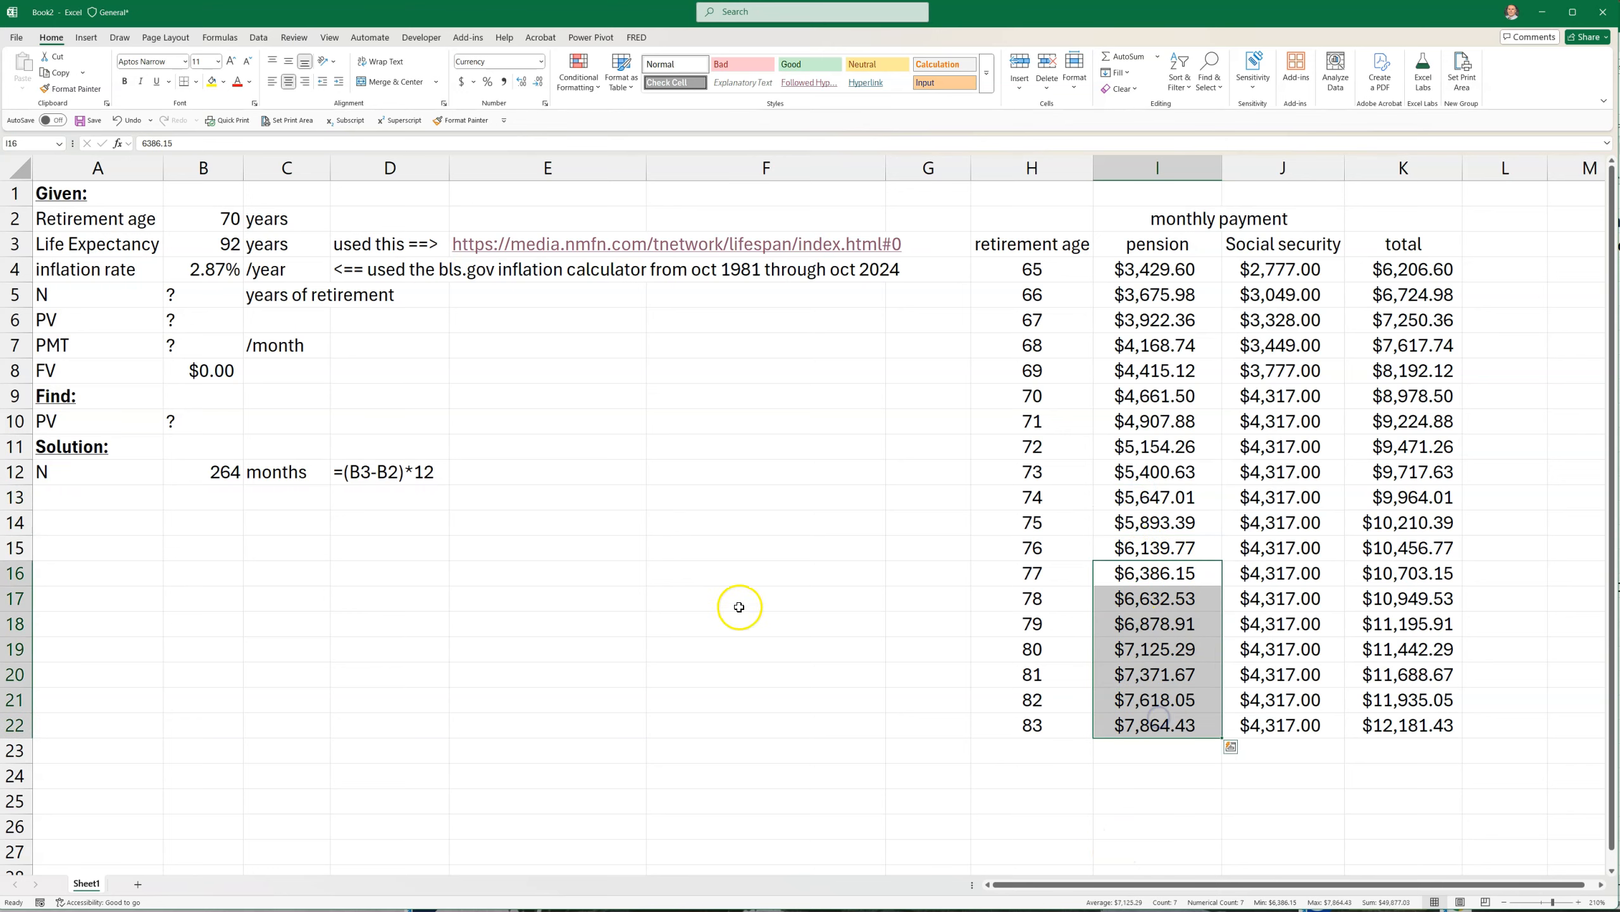
left_click_drag(1394, 272, 1391, 721)
left_click(638, 721)
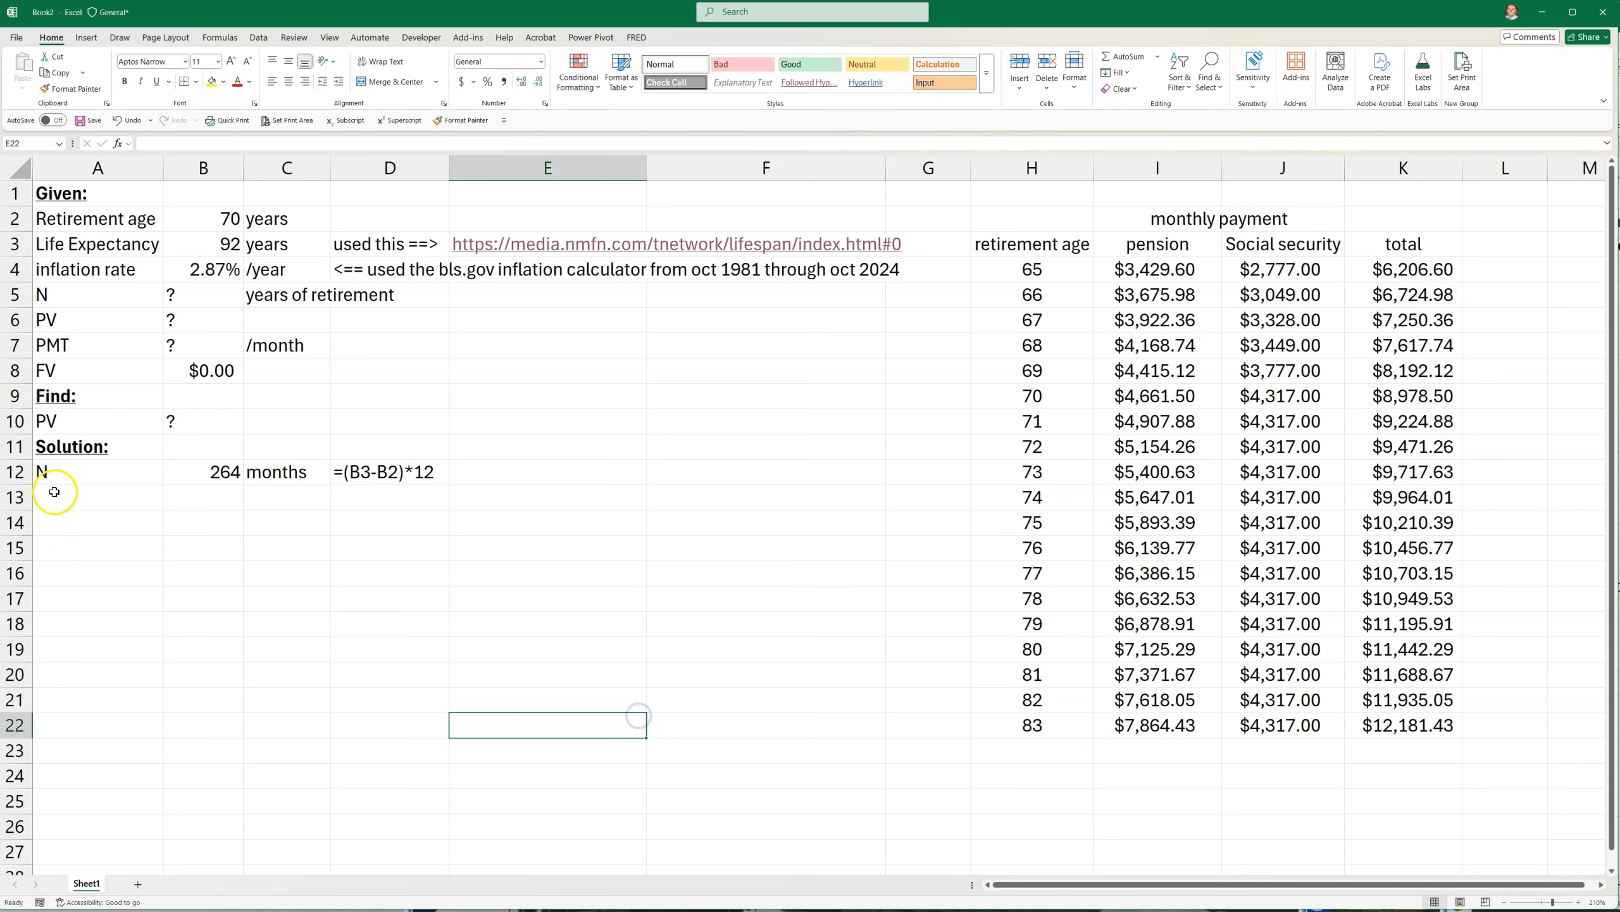
Label A13 as PMT and remove the bold and underline formatting from the label
left_click(75, 497)
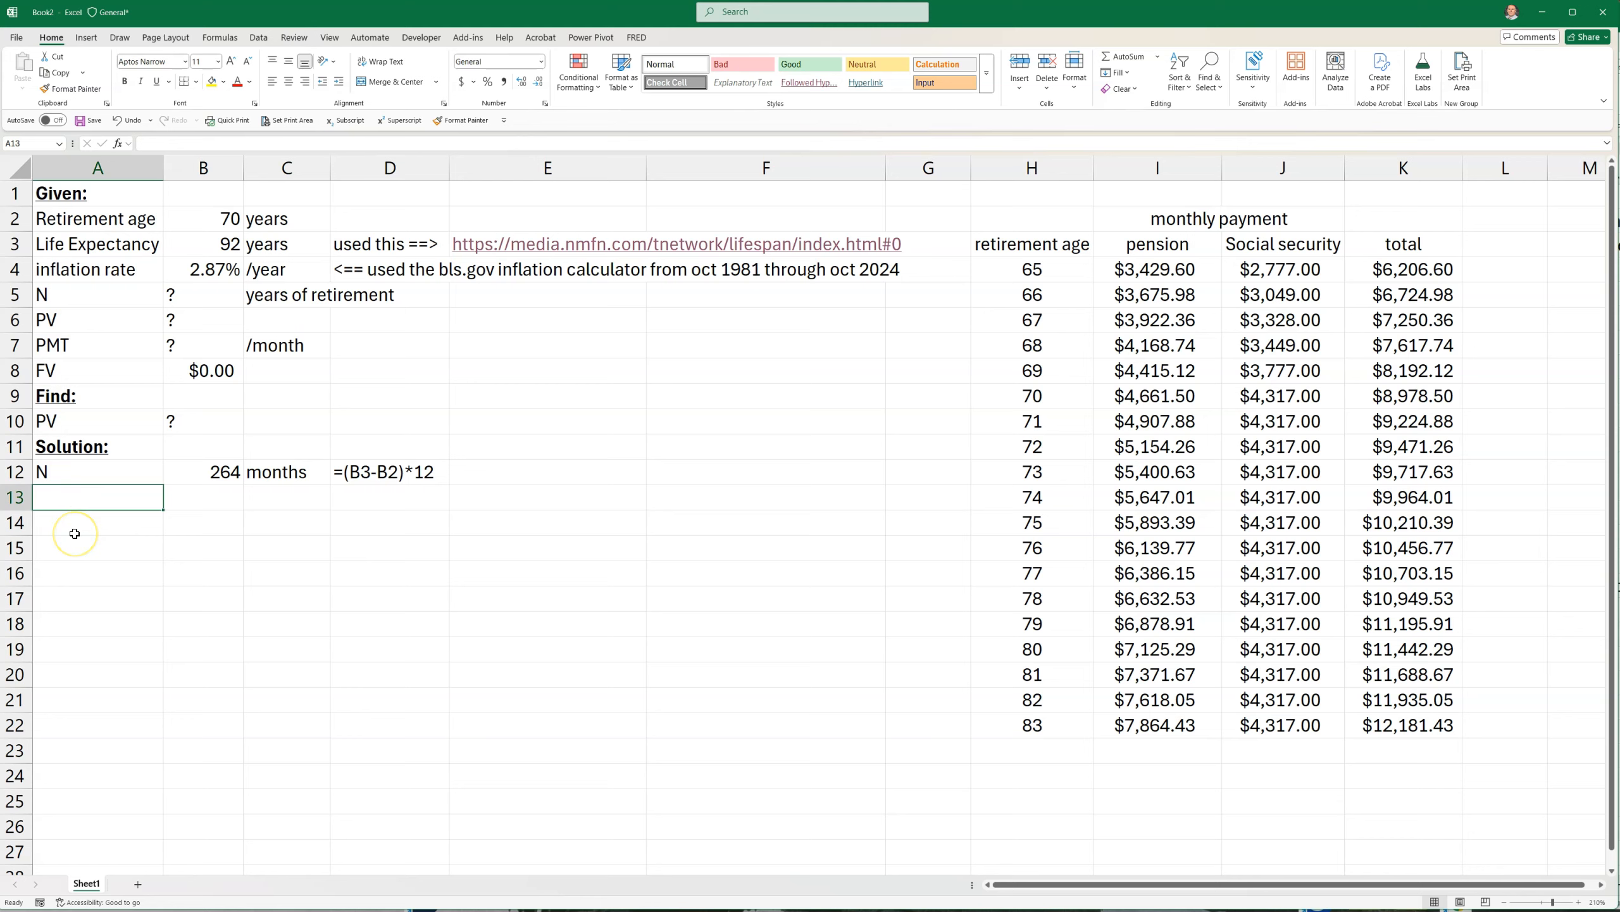
type("PMT")
key("Tab")
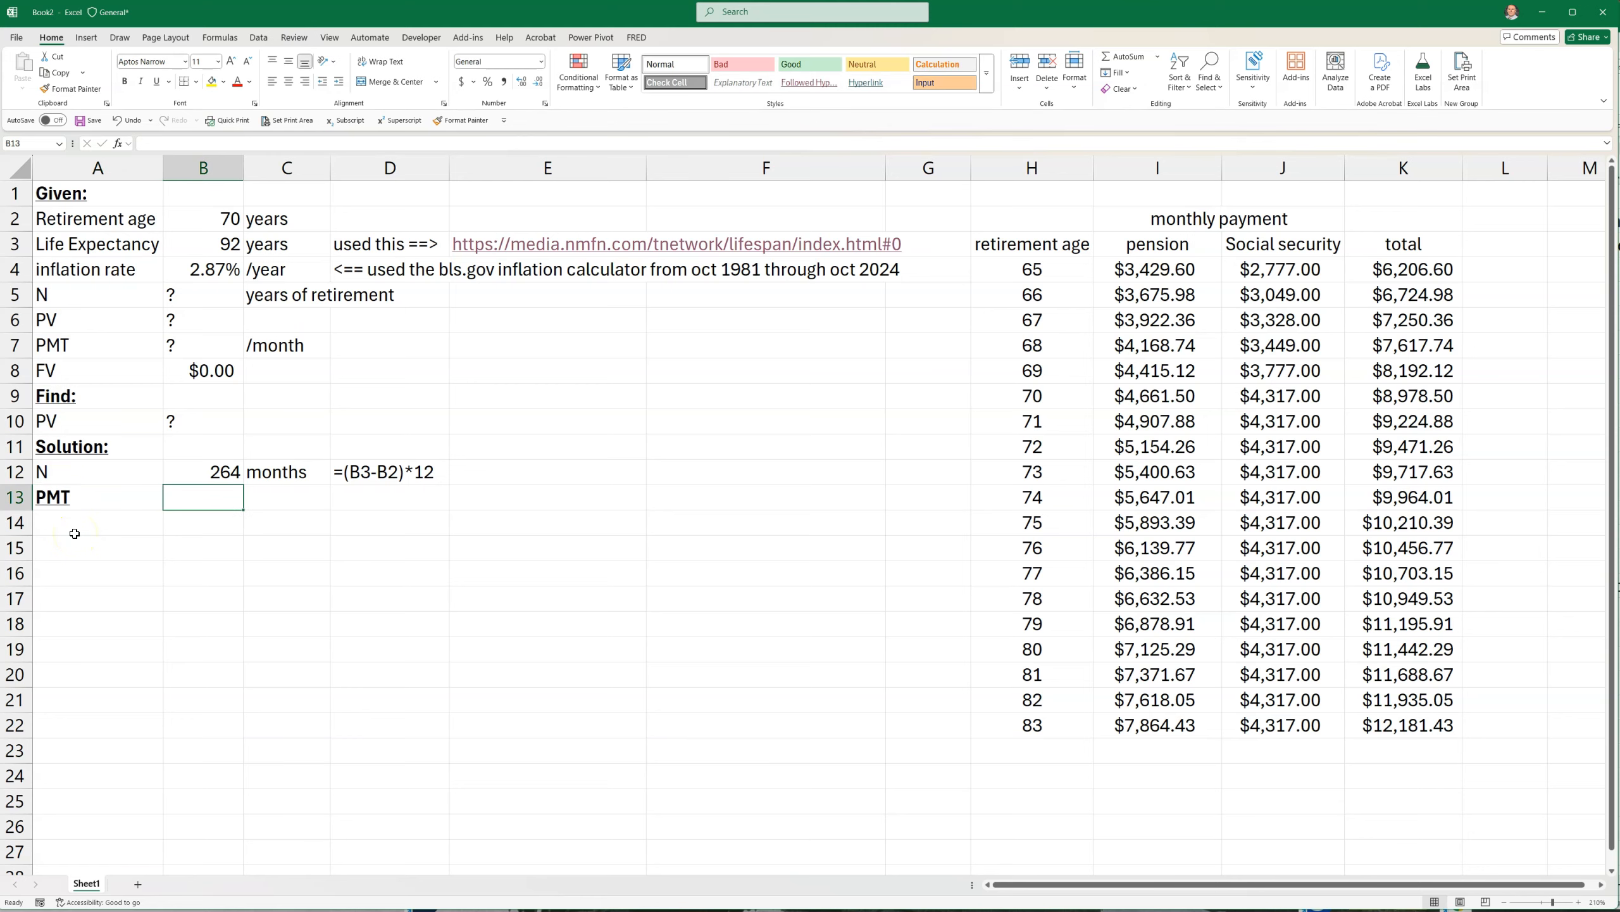
left_click(51, 502)
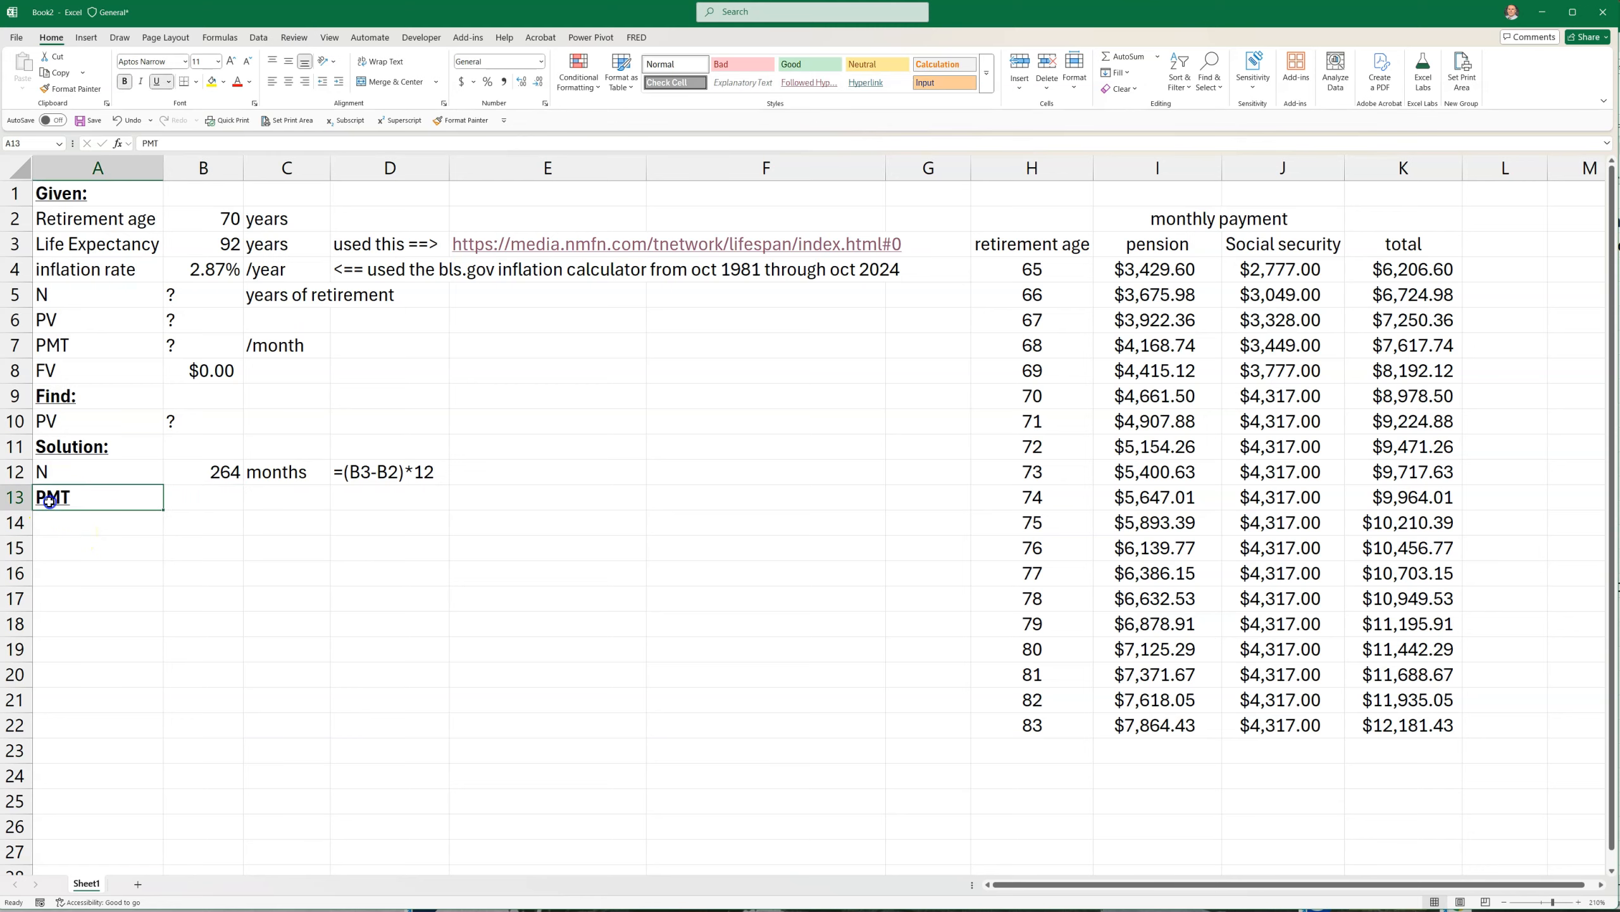
left_click(125, 81)
left_click(156, 81)
left_click(234, 635)
Link the PMT cell B13 to the age 70 total with =K9 and widen column B to fit the amount
left_click(208, 497)
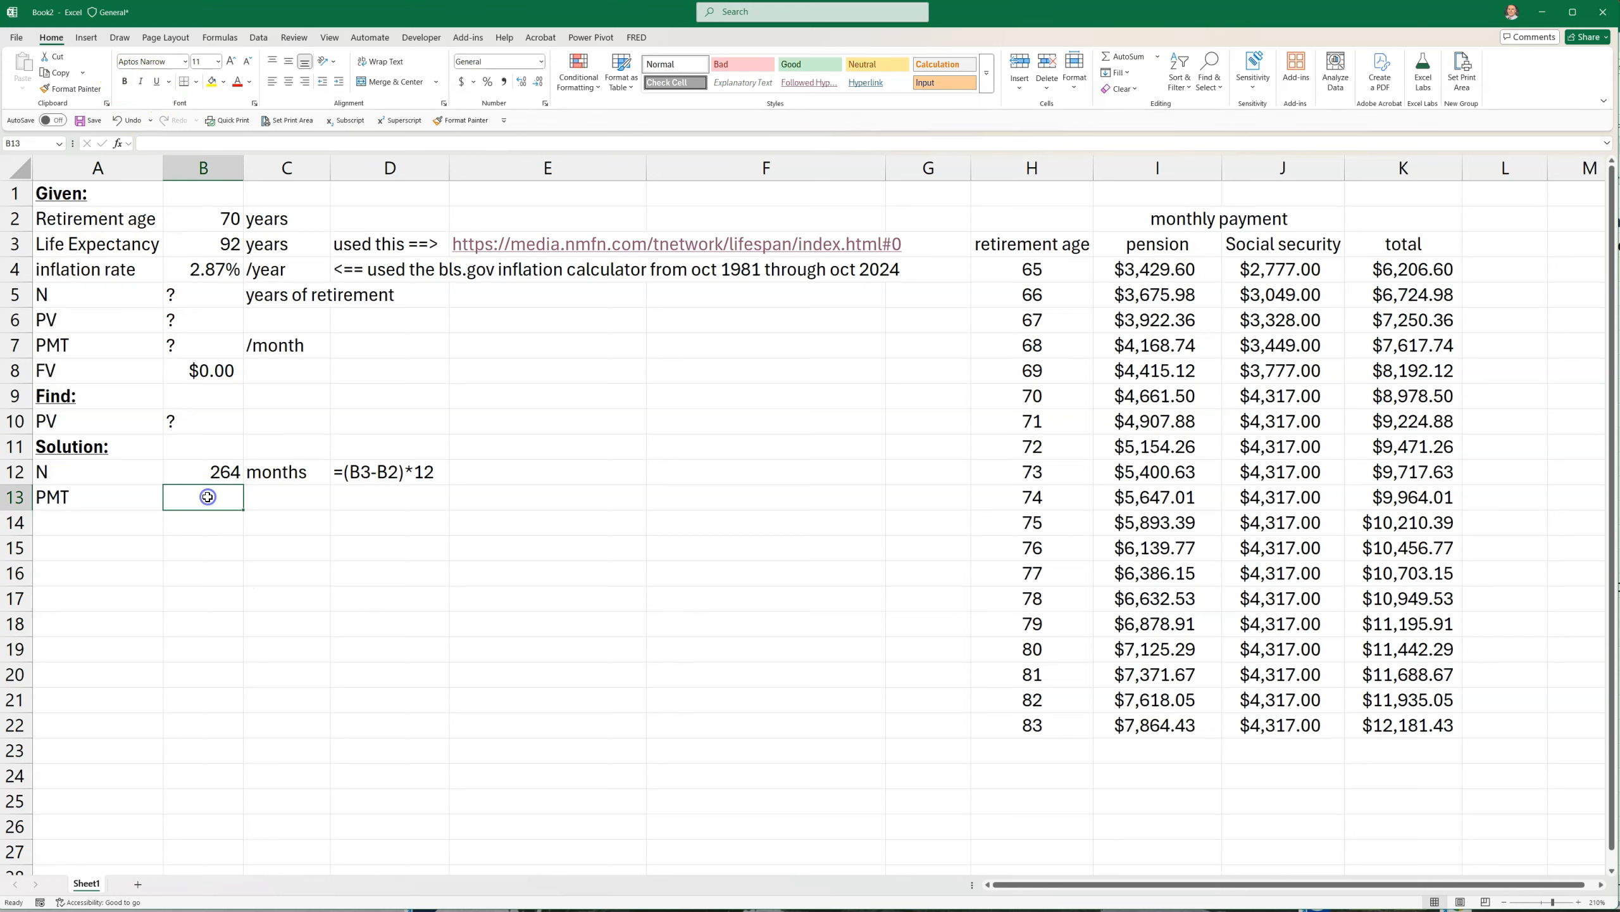
type("=")
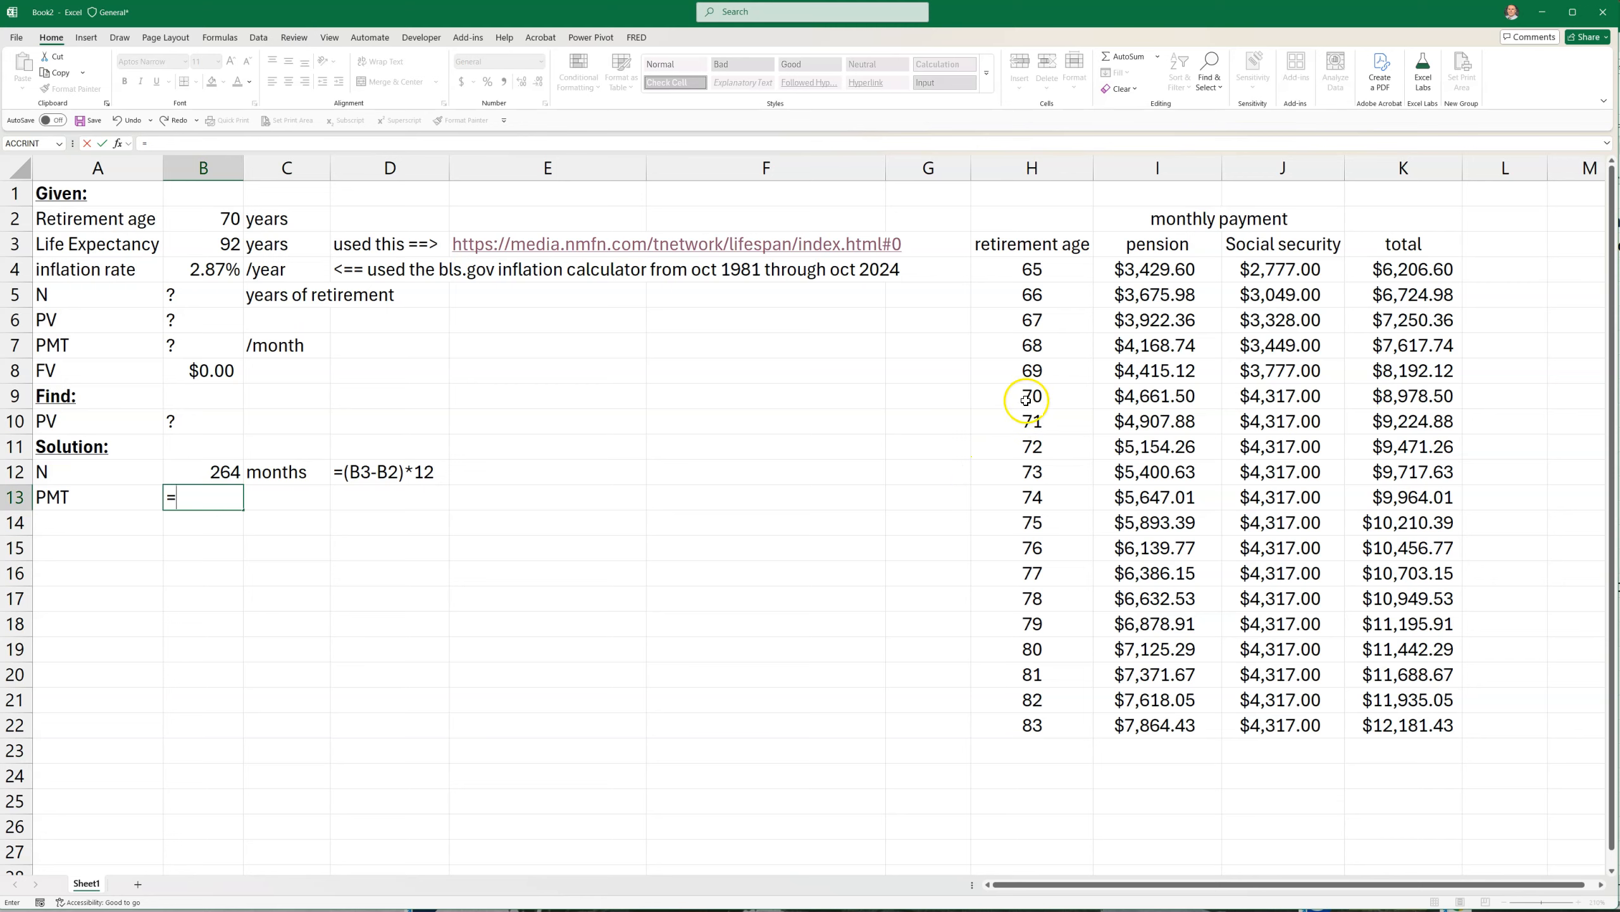
left_click(1397, 401)
key("Return")
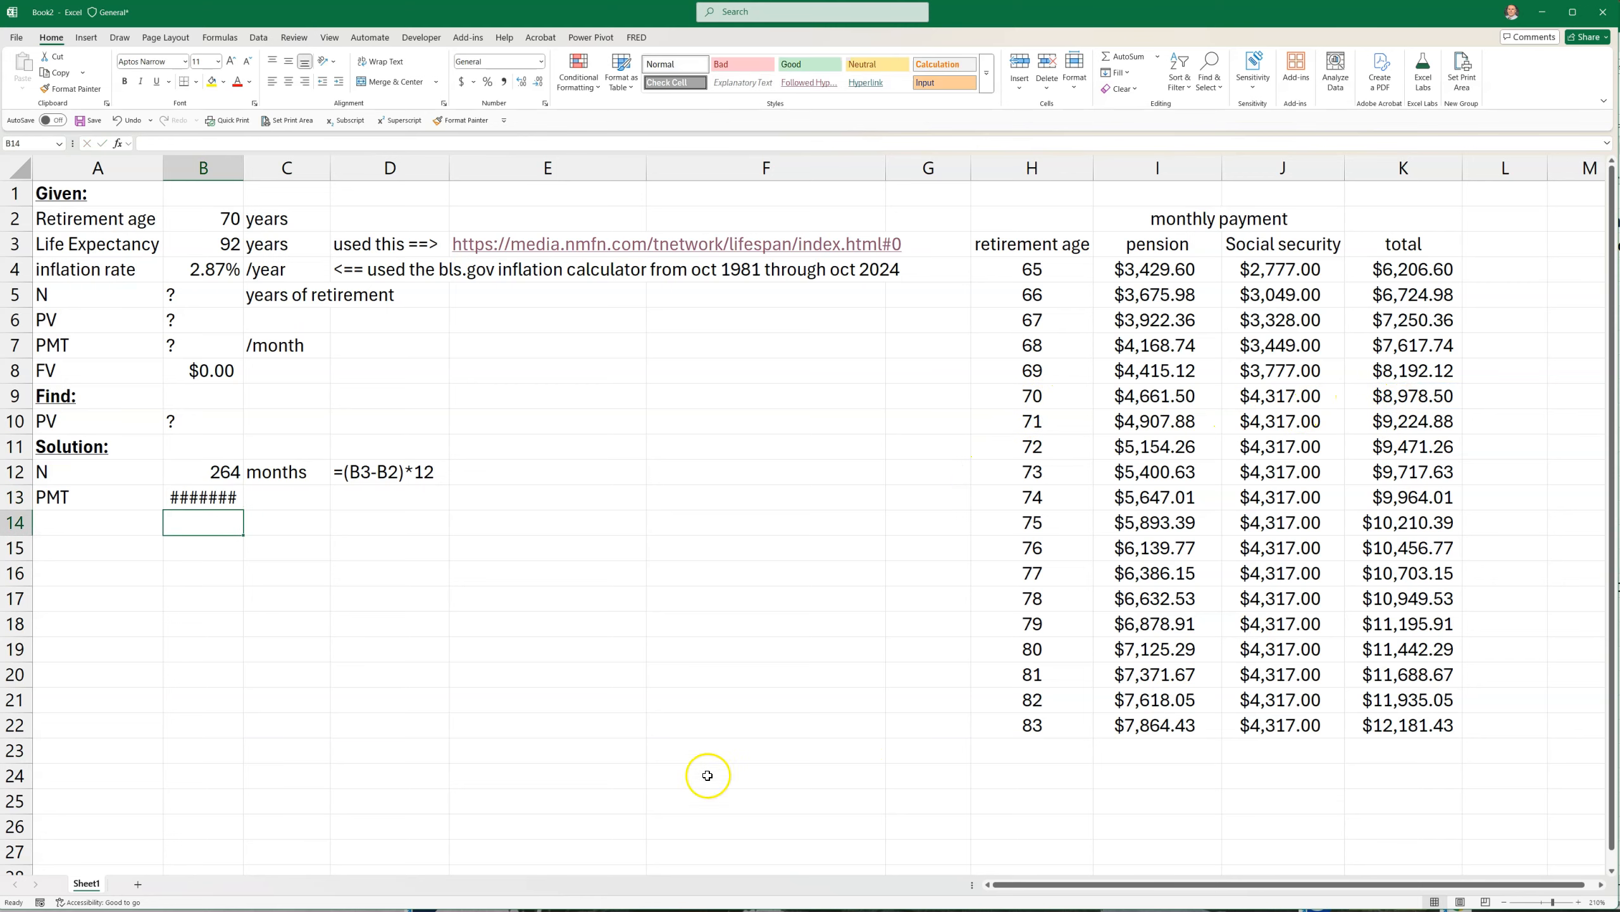
double_click(239, 169)
Replace the PMT formula in B13 with =XLOOKUP(B2,H4:H22,K4:K22,,-1) and check it against the age 70 row of the table
left_click(222, 212)
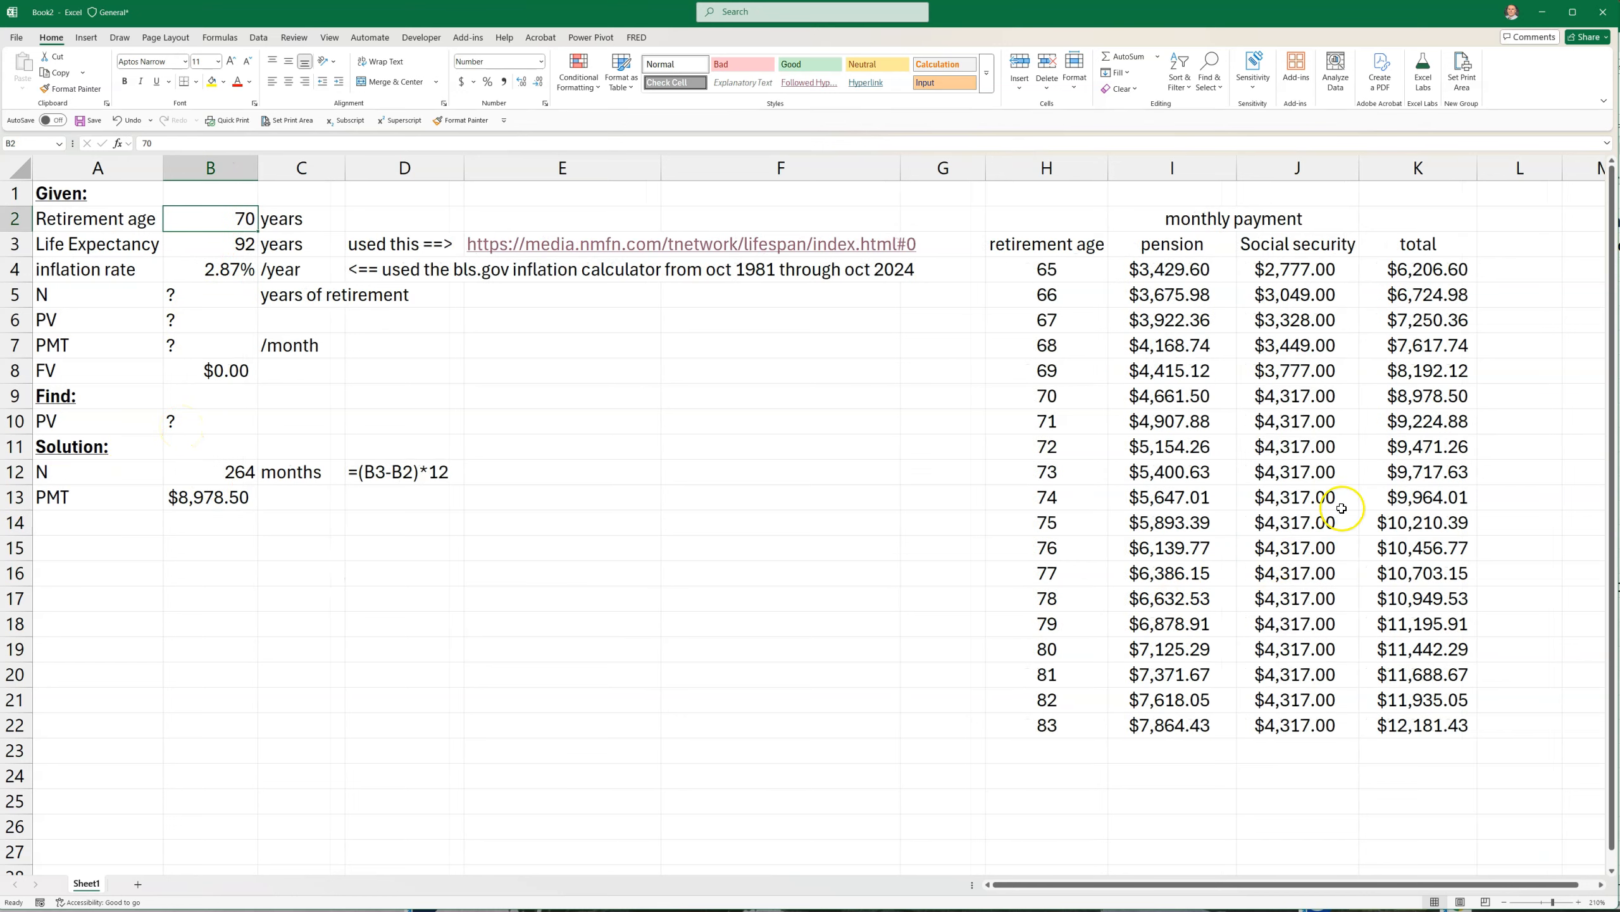
left_click_drag(1034, 426, 1447, 433)
left_click(1447, 429)
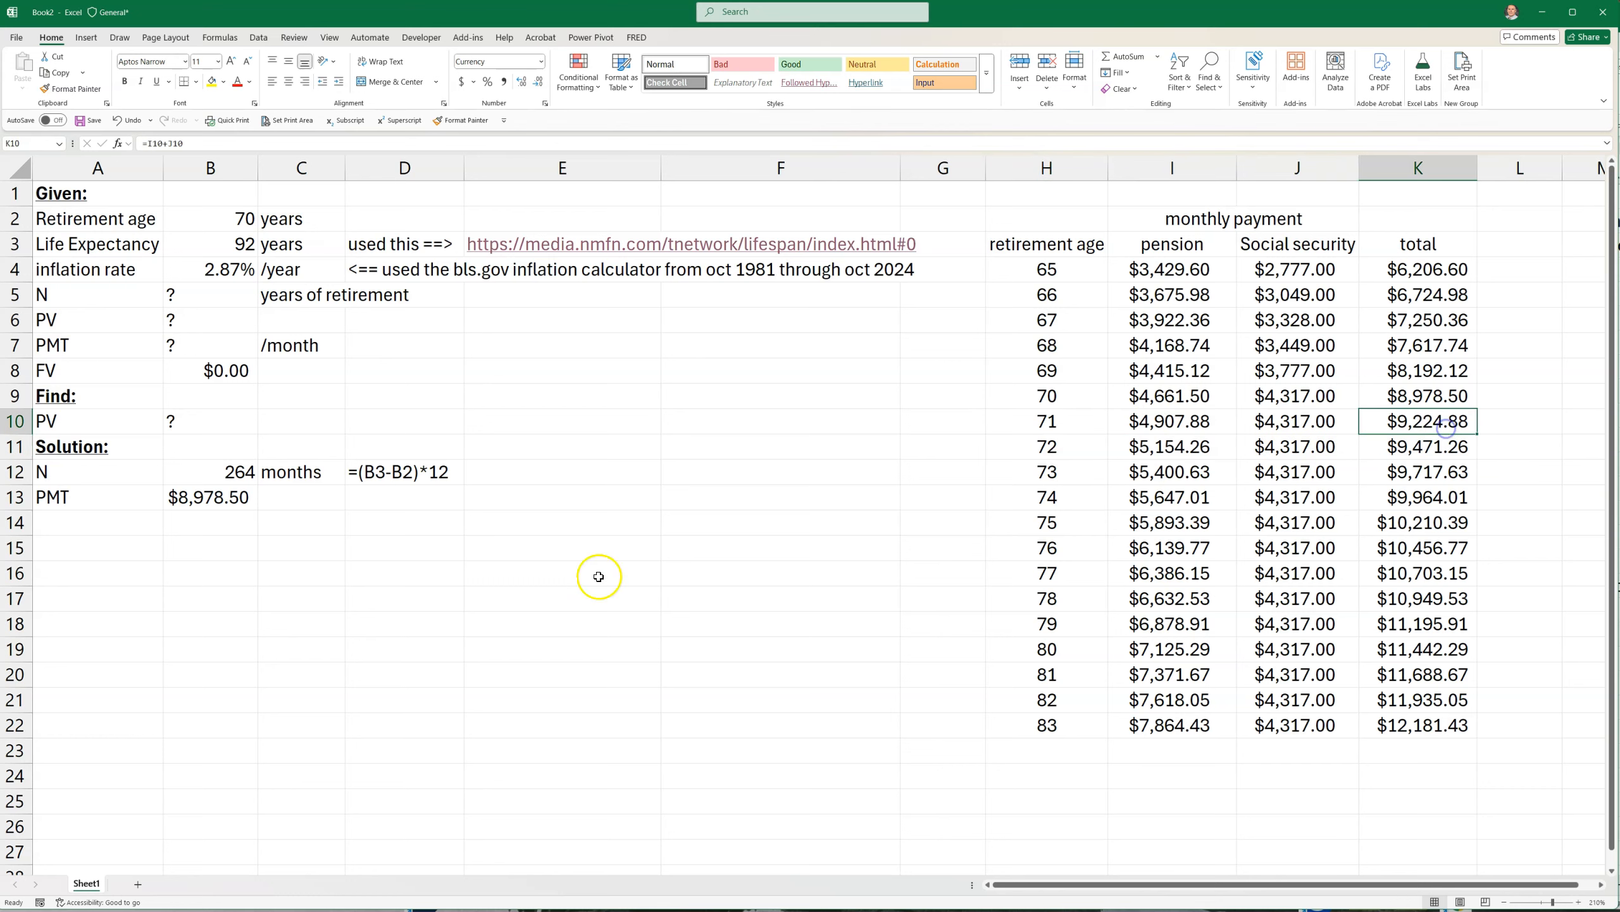
left_click(178, 498)
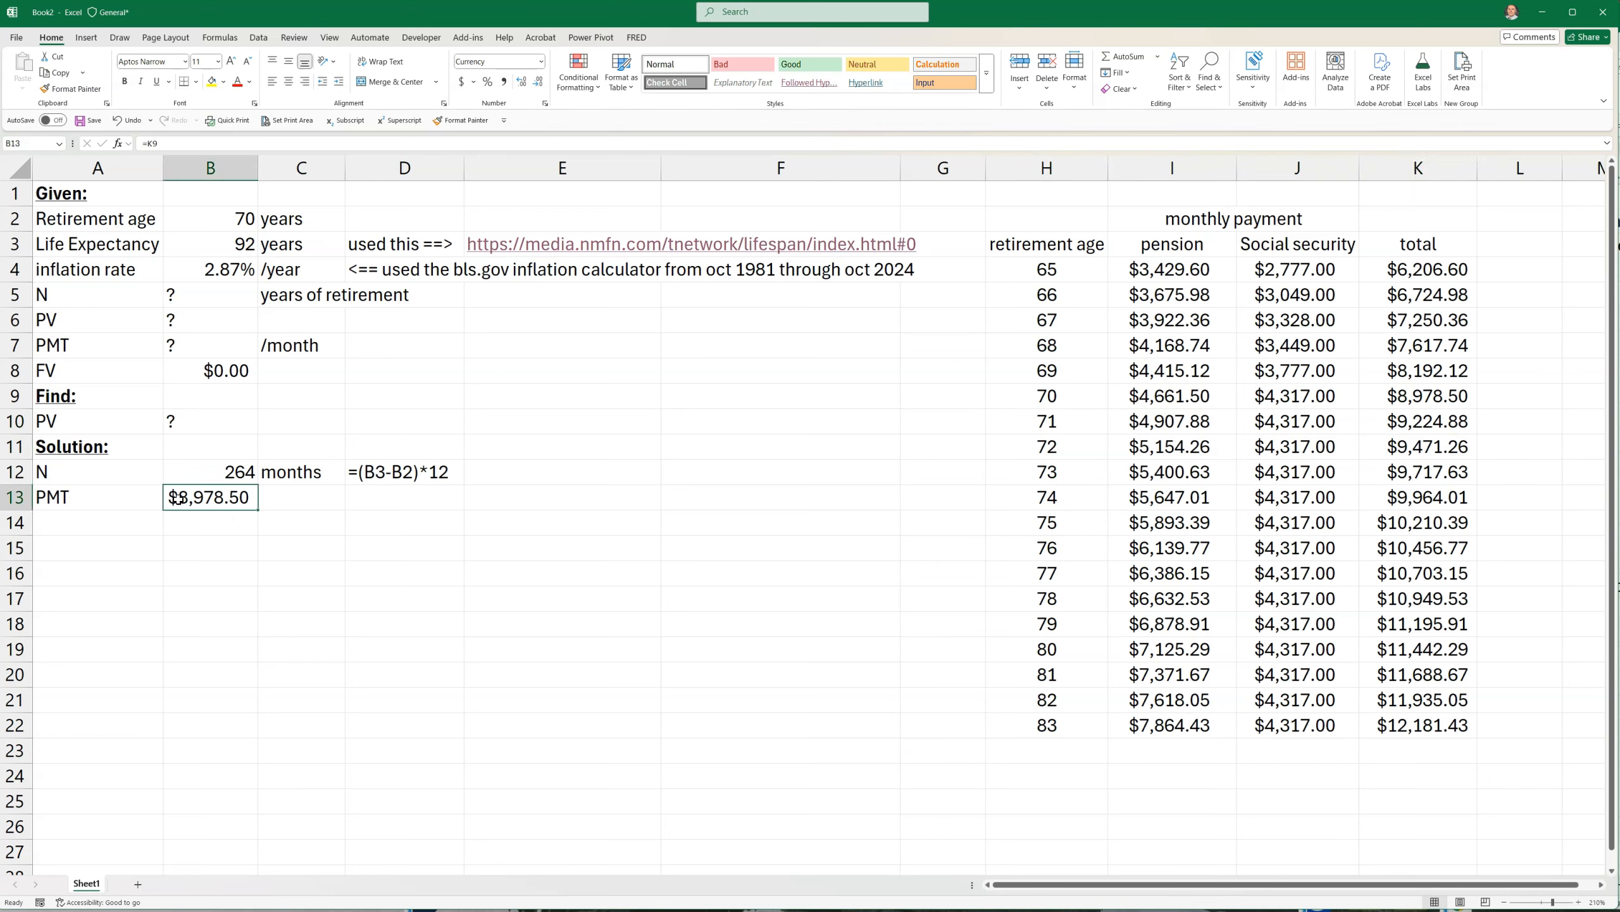
type("=xlookup")
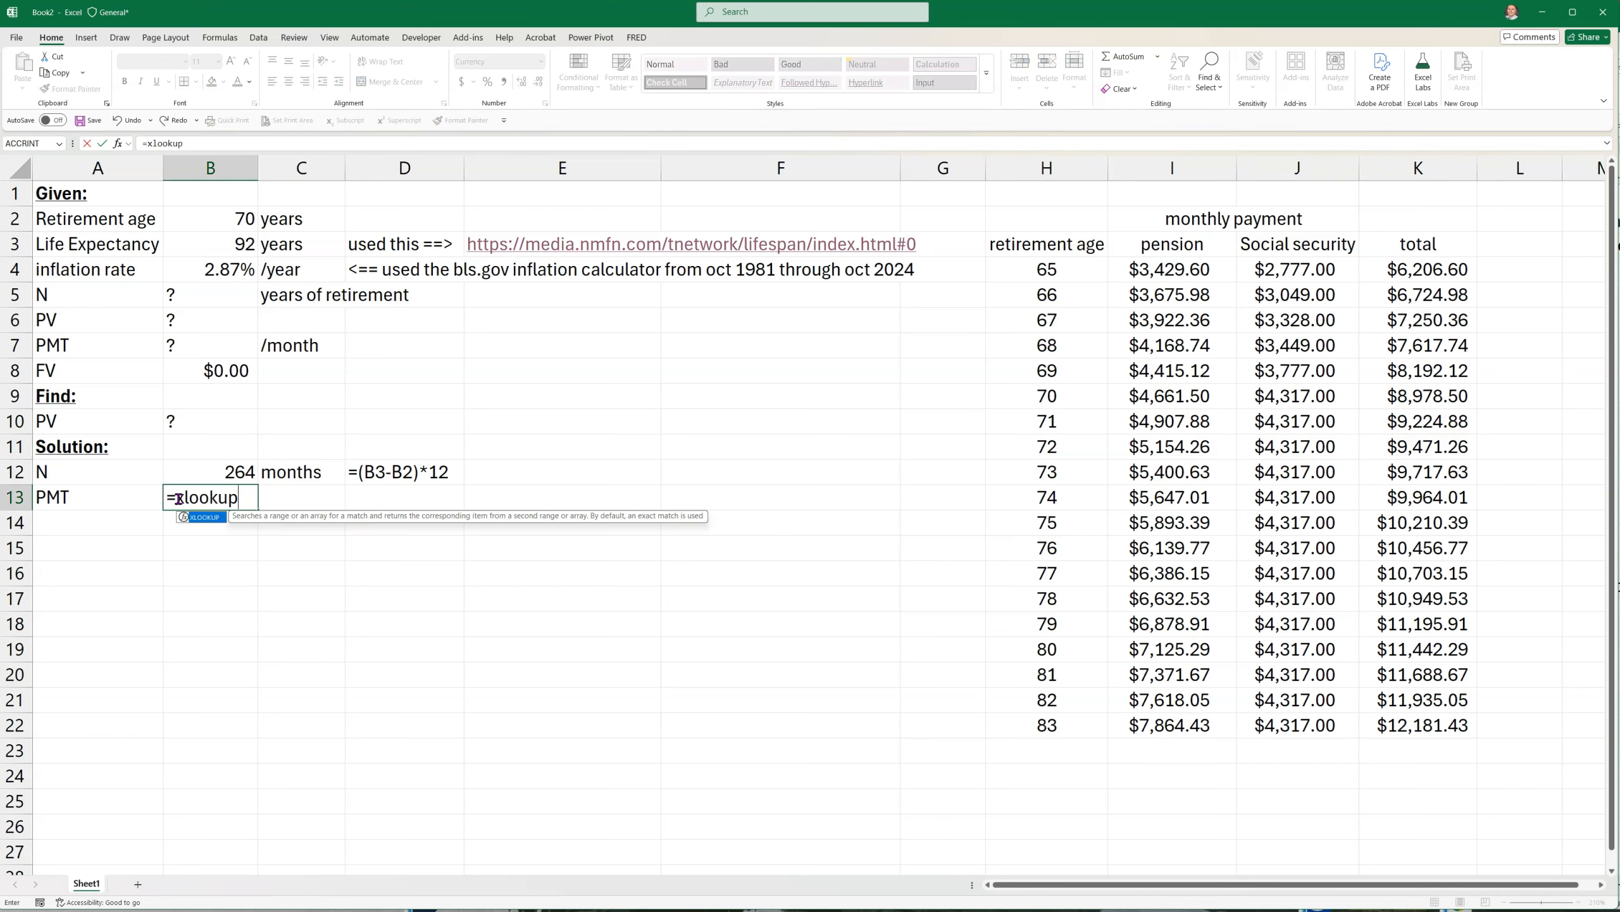
type("(")
left_click(201, 222)
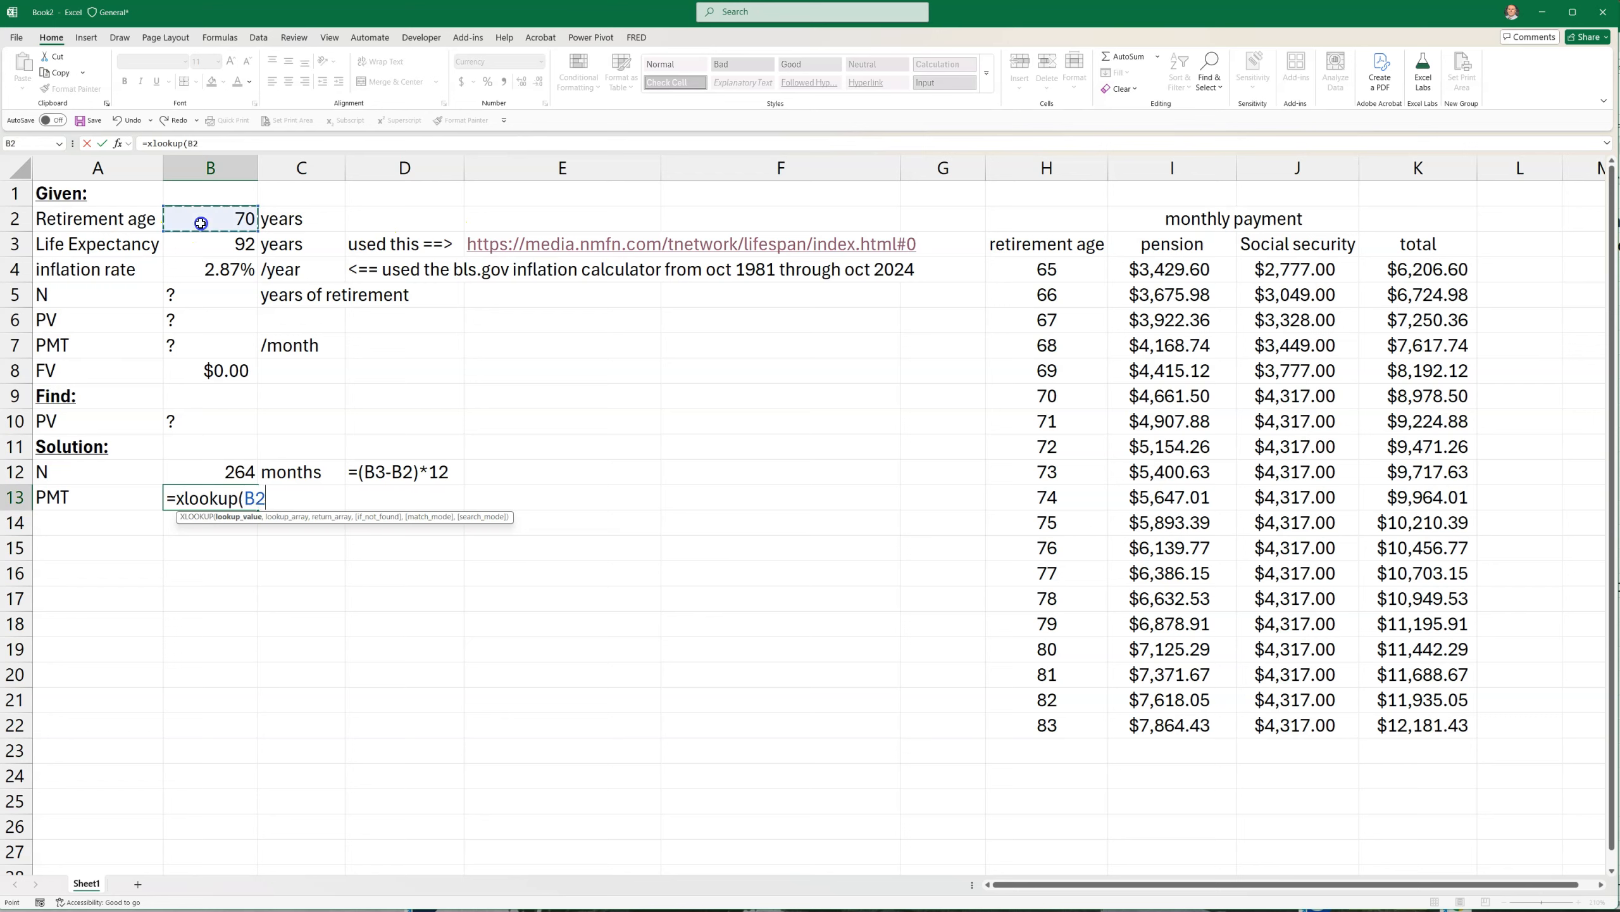
type(",")
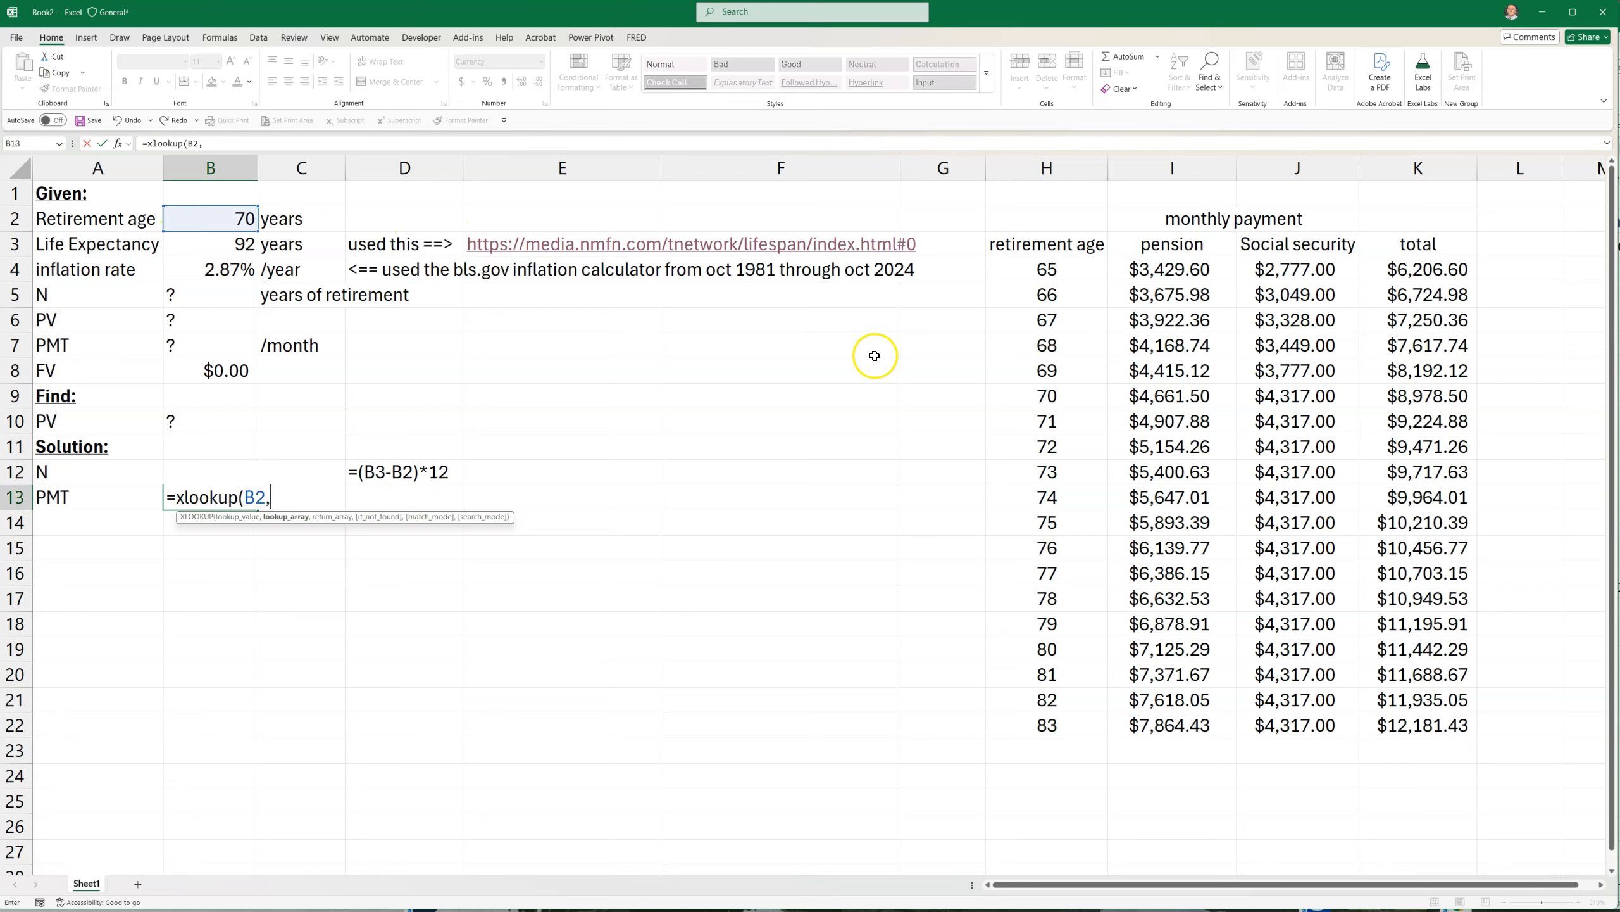
left_click_drag(1047, 267, 1025, 728)
type(",")
left_click_drag(1432, 271, 1397, 715)
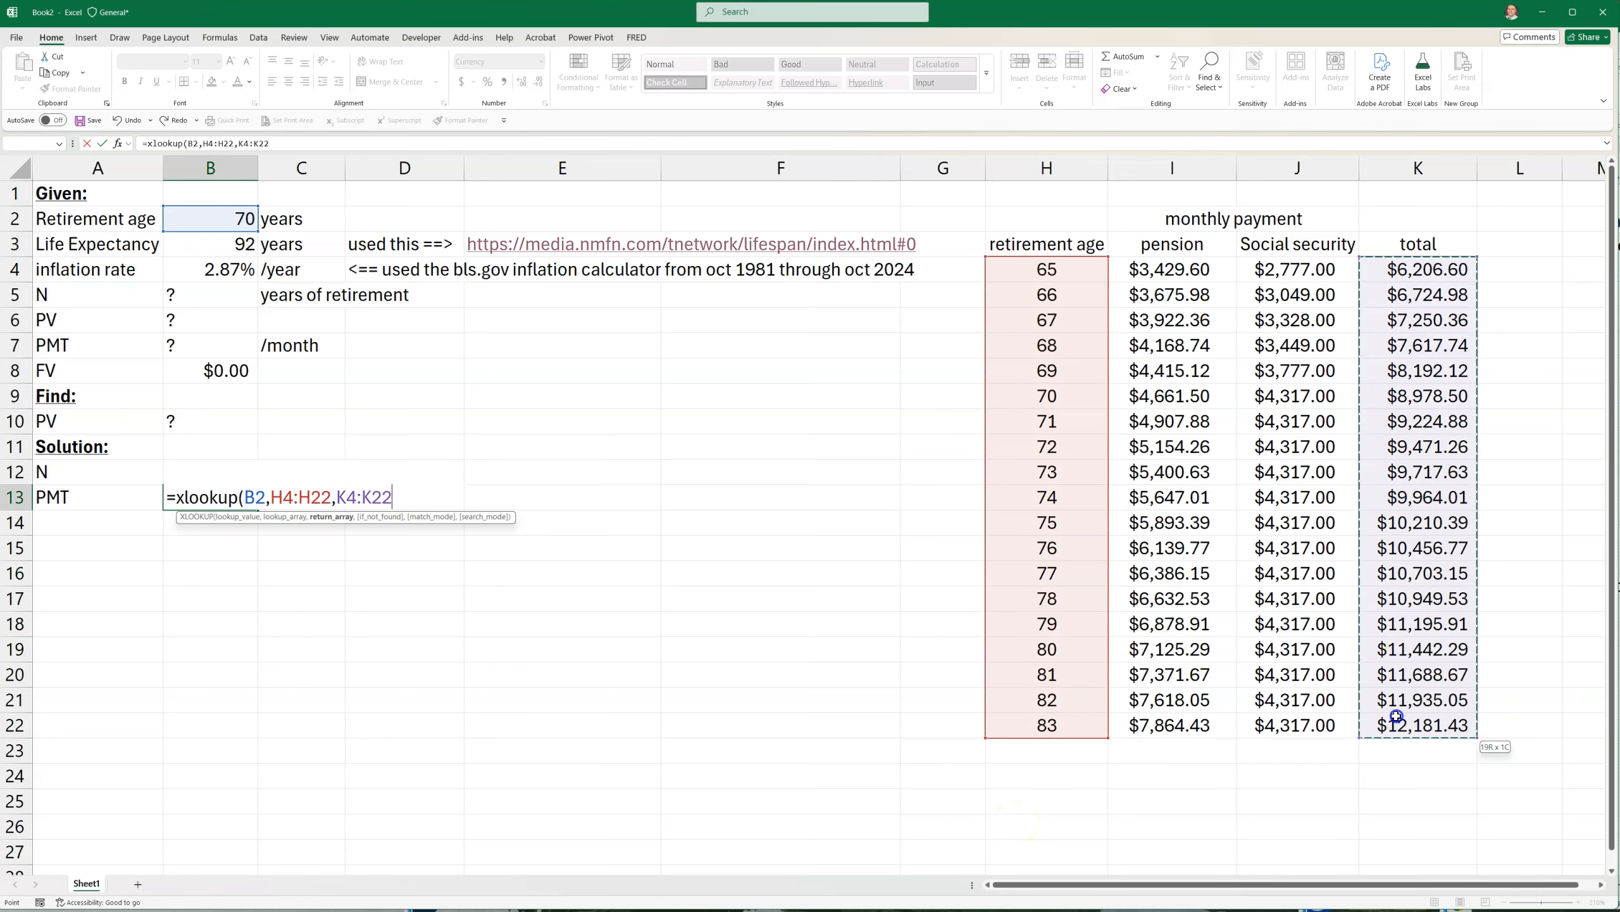
type(",,")
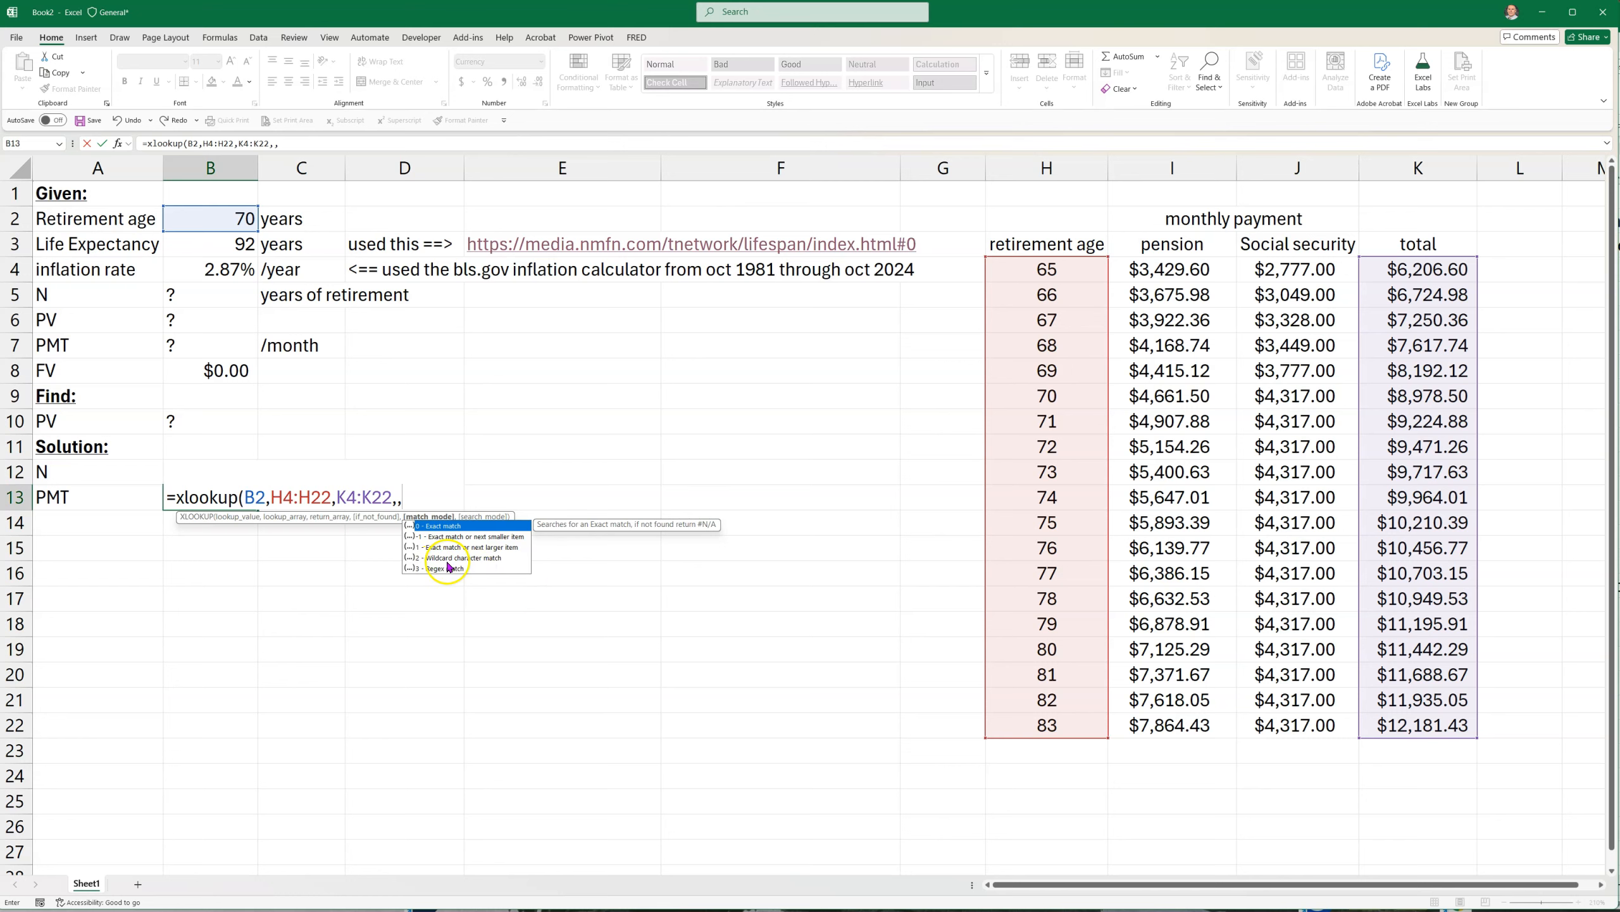
left_click(451, 537)
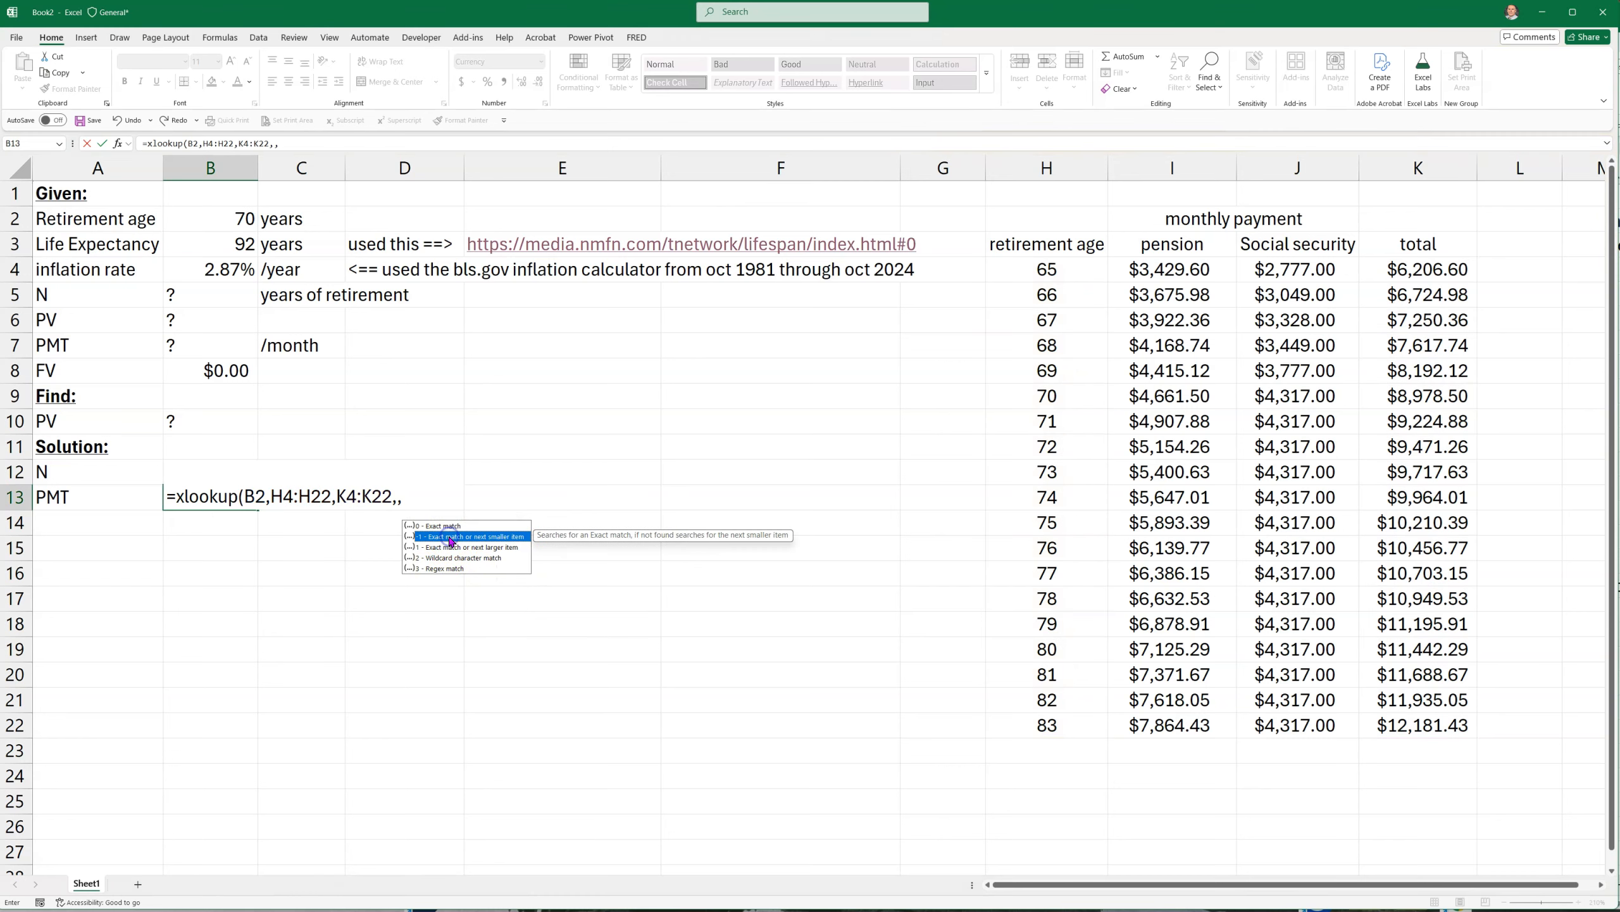
double_click(451, 537)
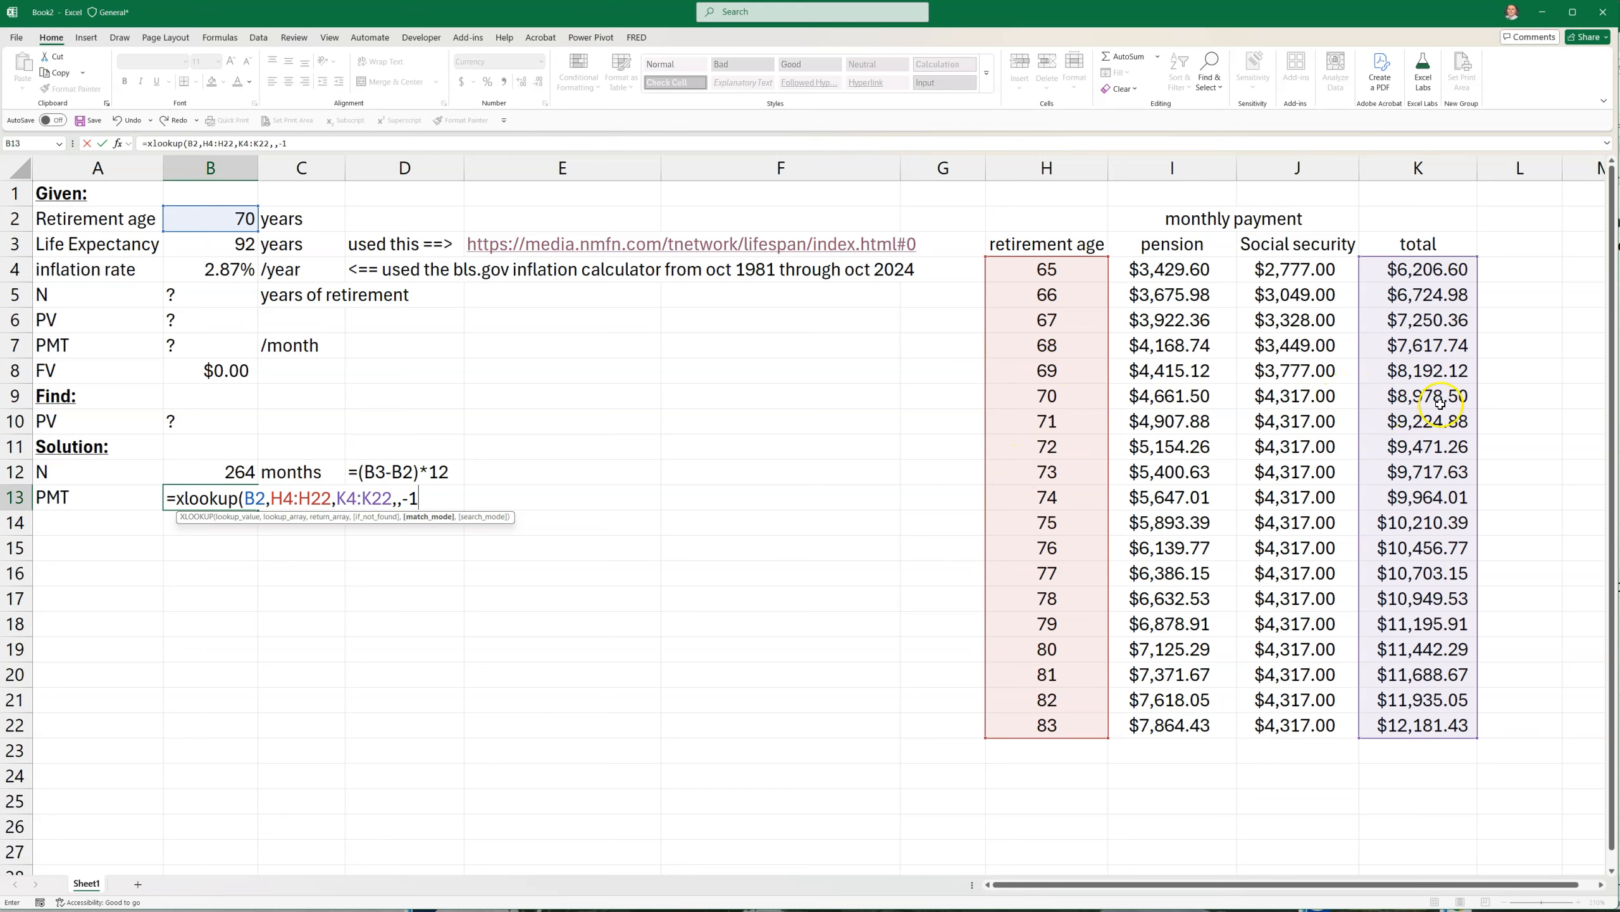
key("Return")
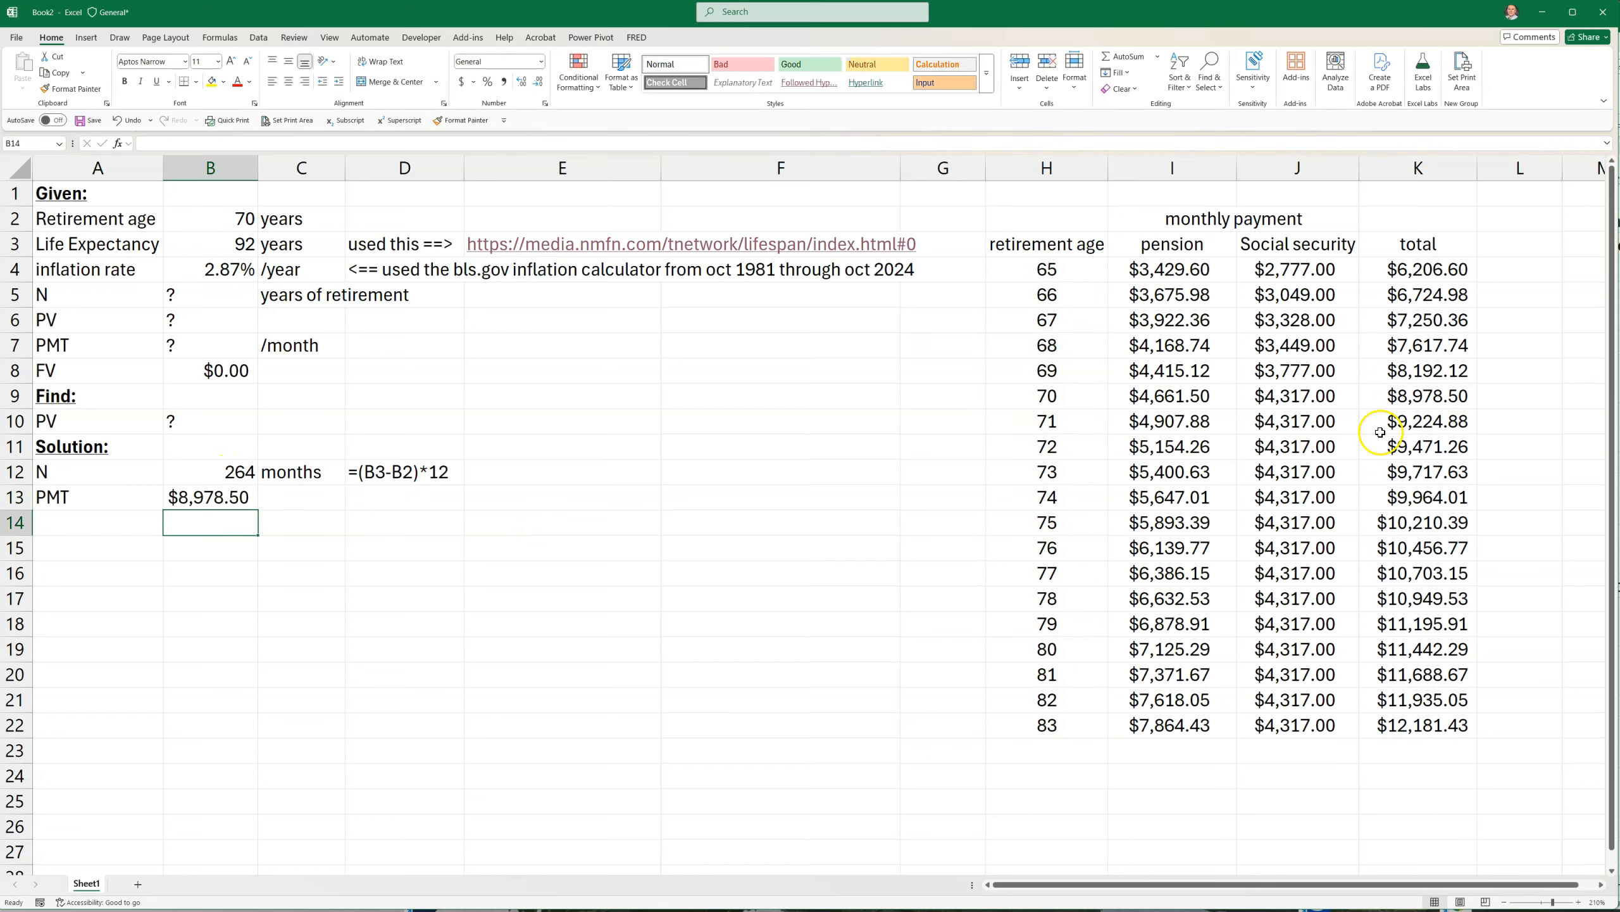
left_click_drag(1041, 396, 1407, 419)
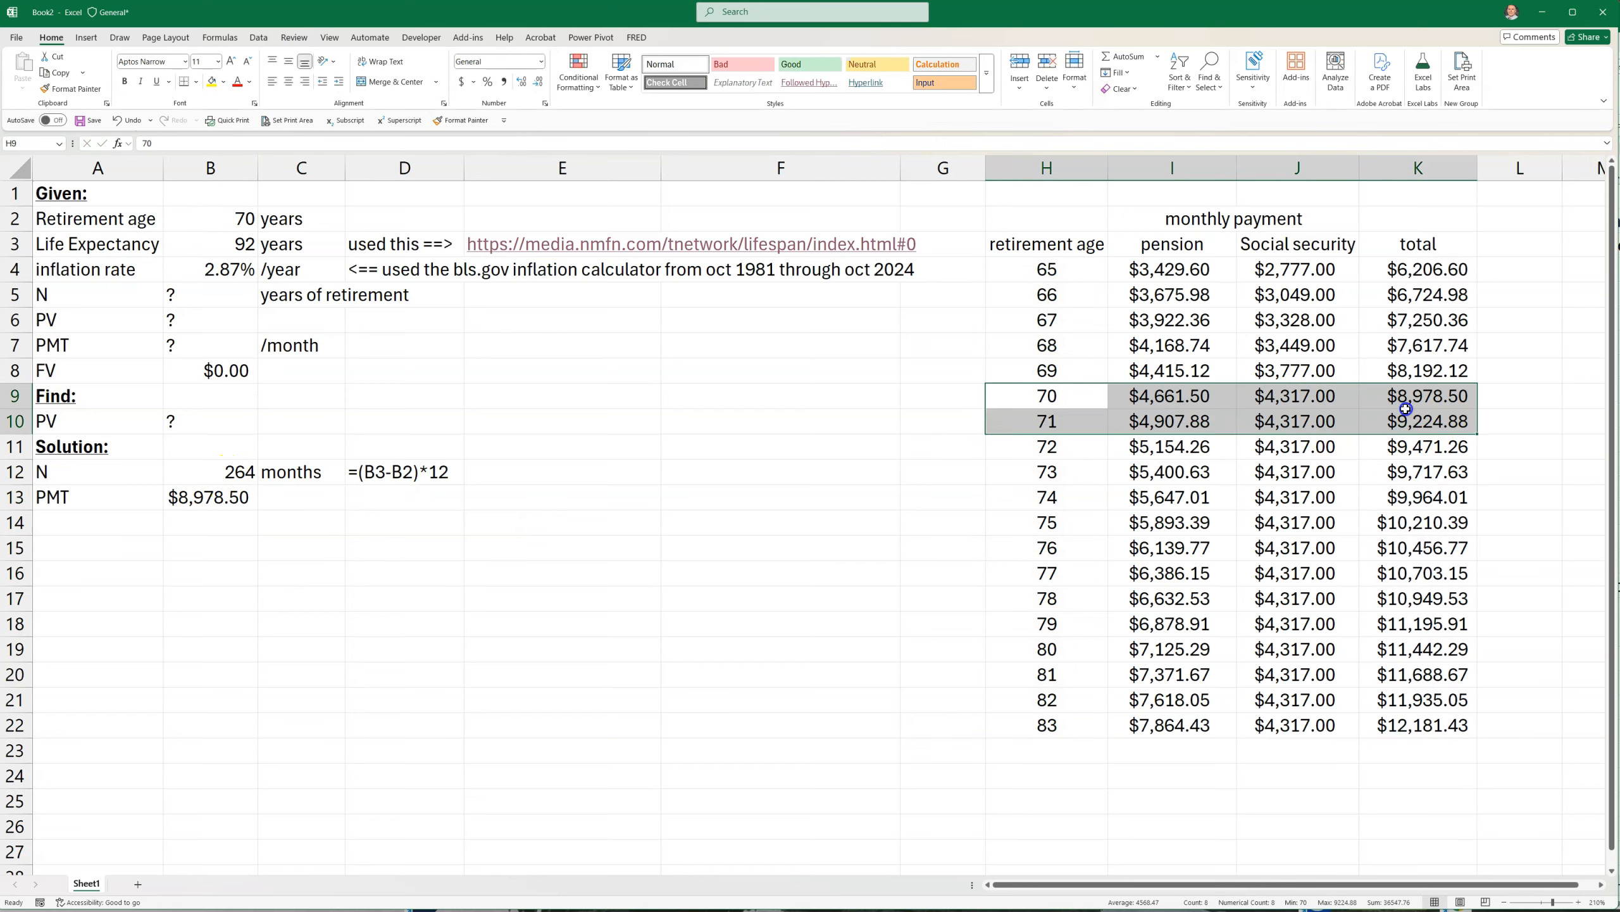
left_click(1420, 396)
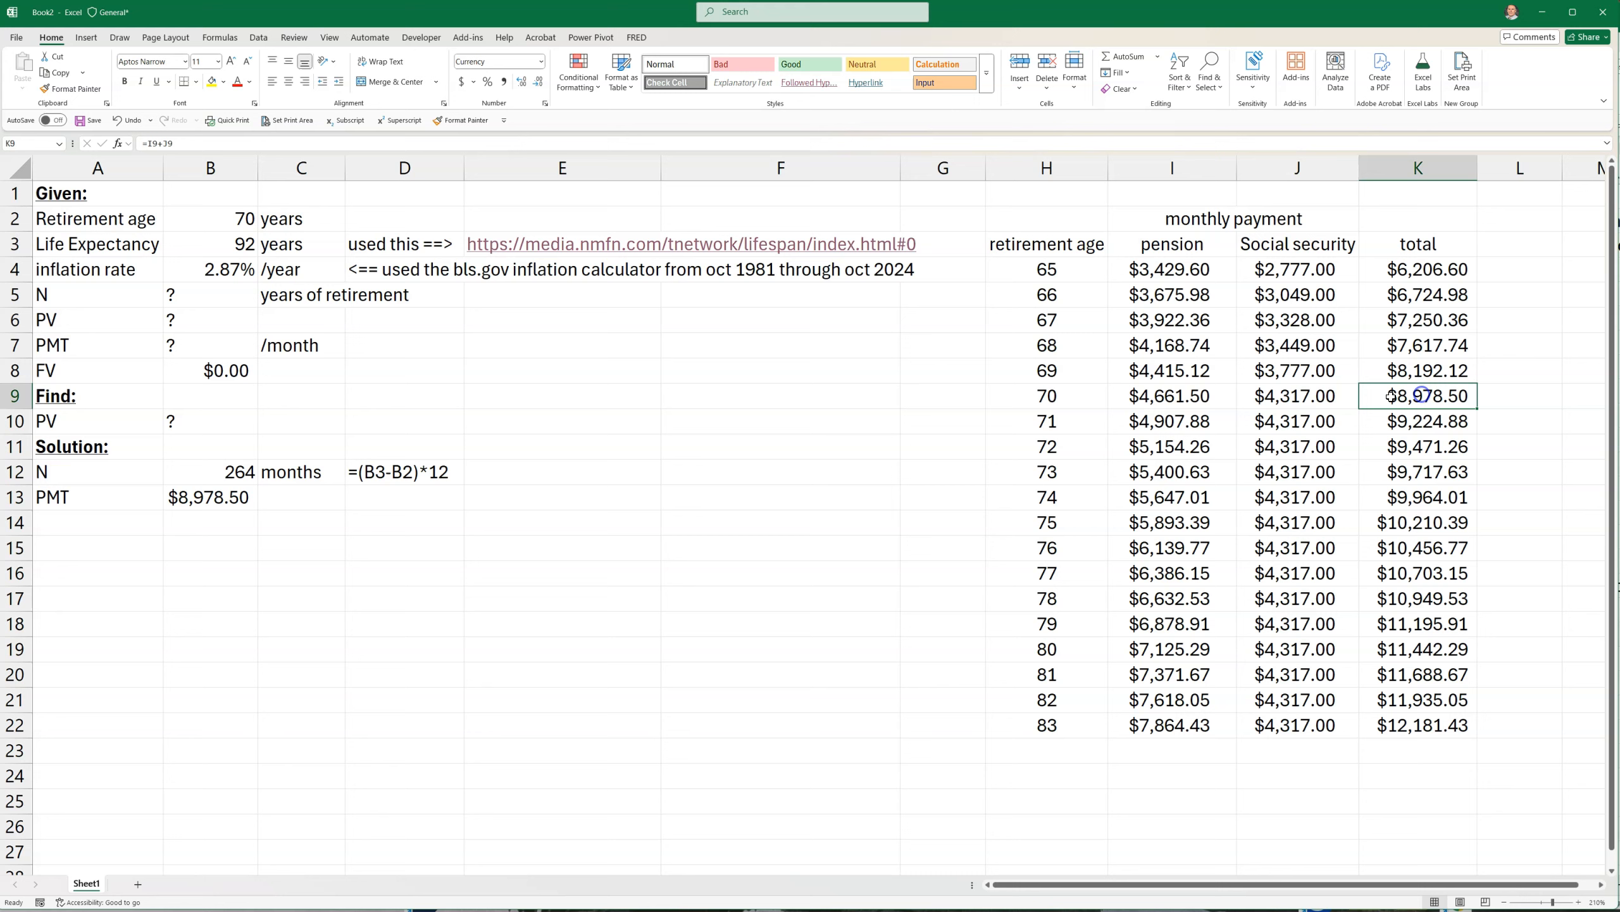
Enter the unit "/month" in C13 beside the PMT result
left_click(276, 495)
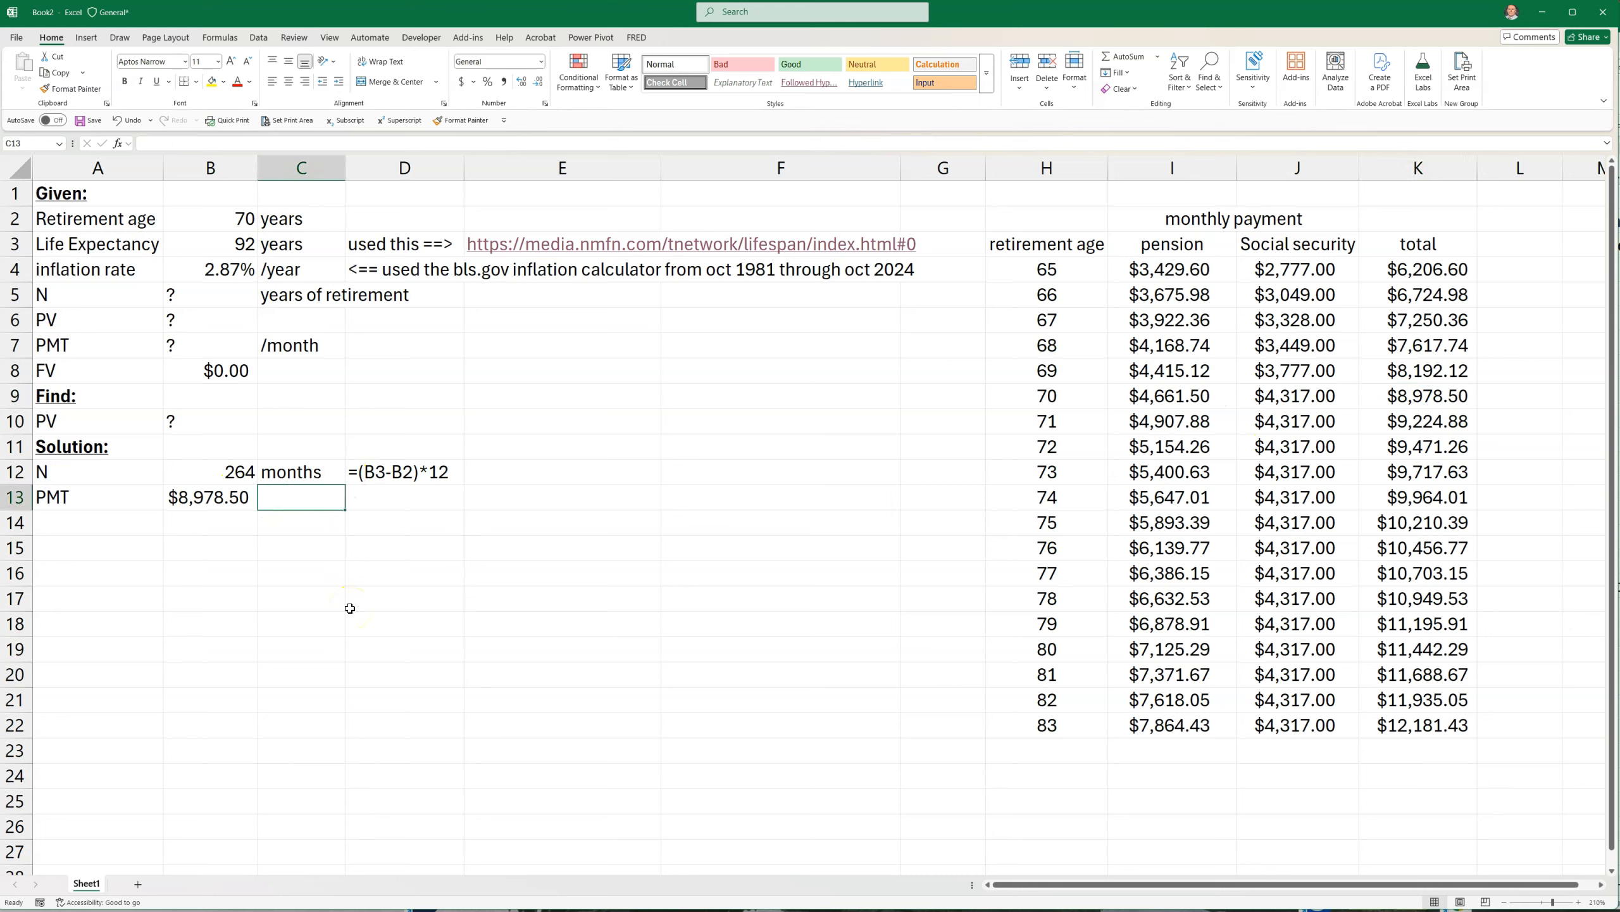
type("=form")
key("BackSpace")
key("BackSpace")
key("BackSpace")
key("BackSpace")
key("BackSpace")
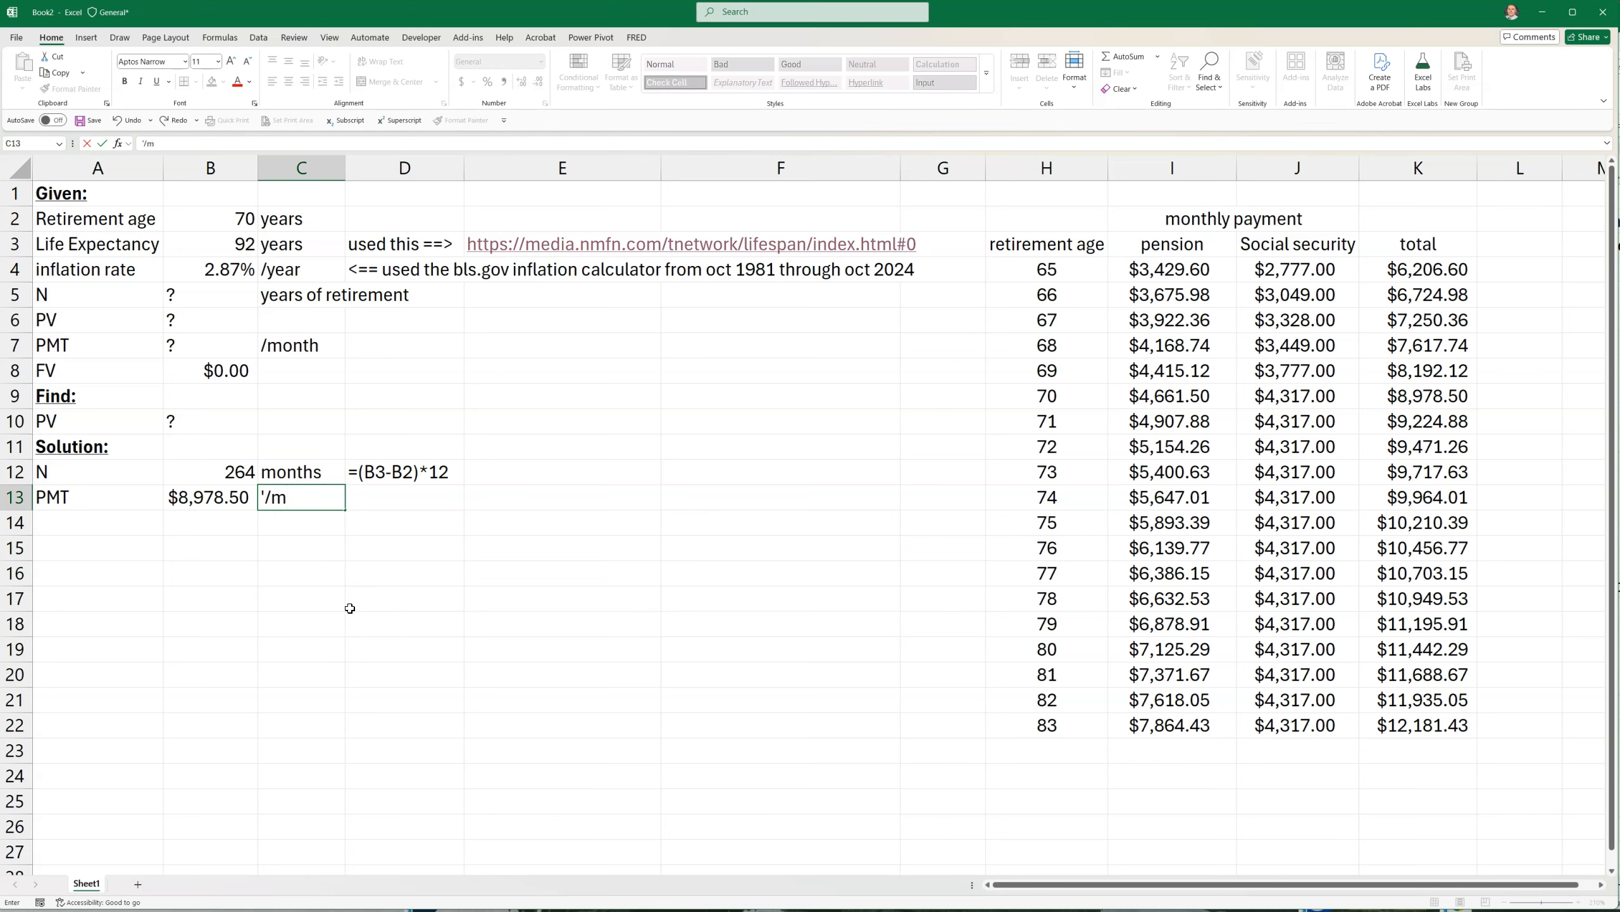
key("Return")
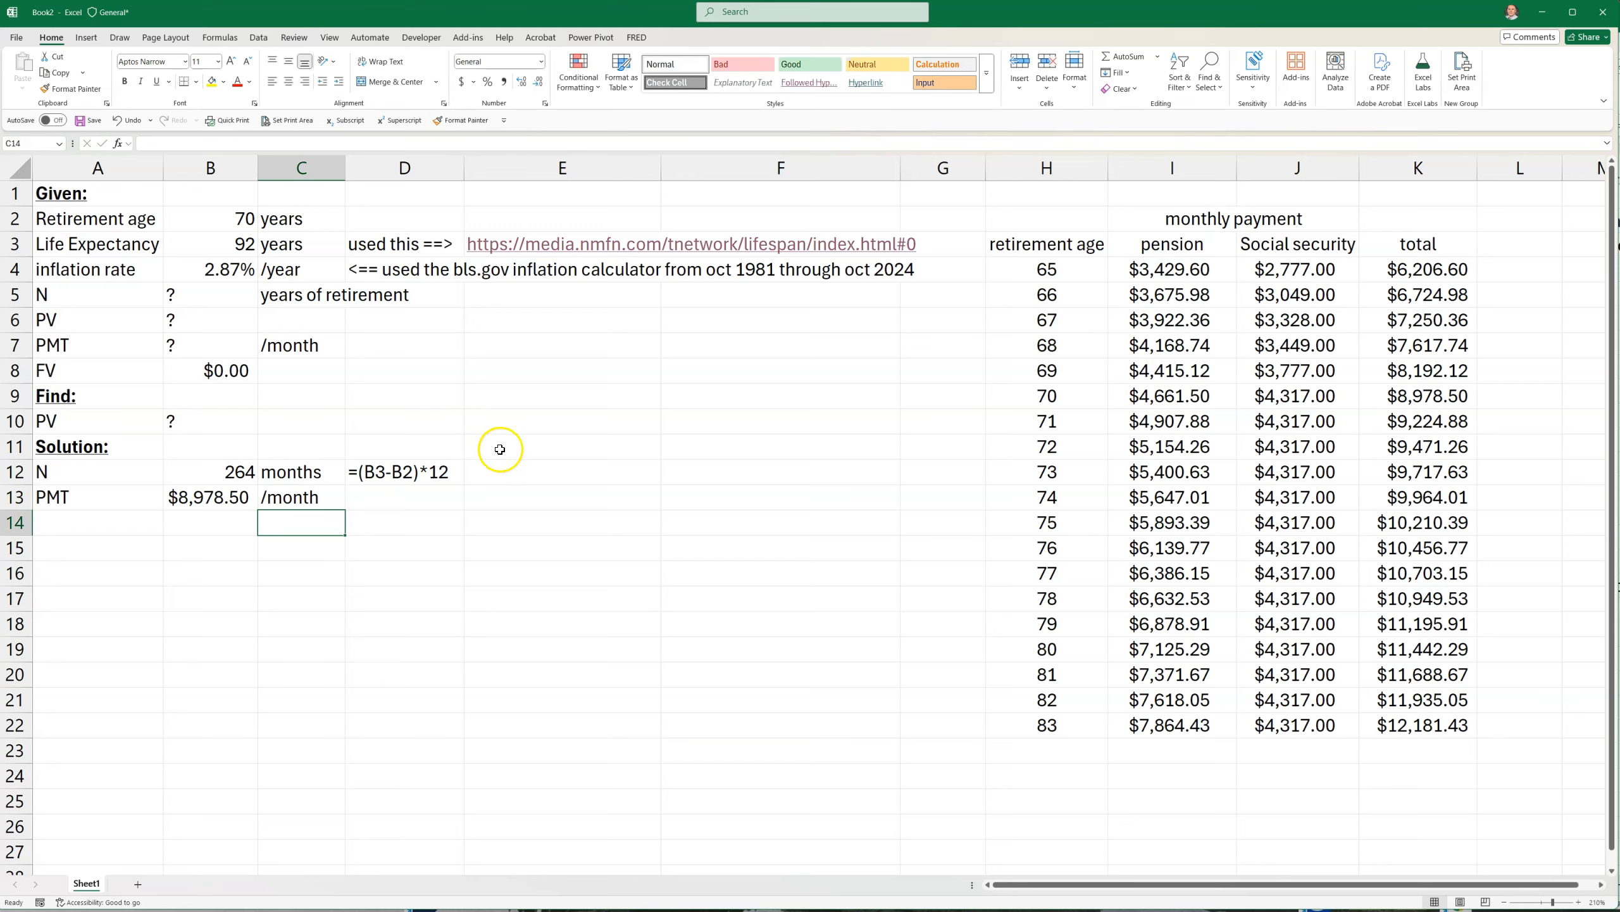
Fill the formula text display from D12 down to D13 to show the PMT formula
left_click(352, 473)
left_click_drag(465, 484, 465, 509)
left_click(202, 299)
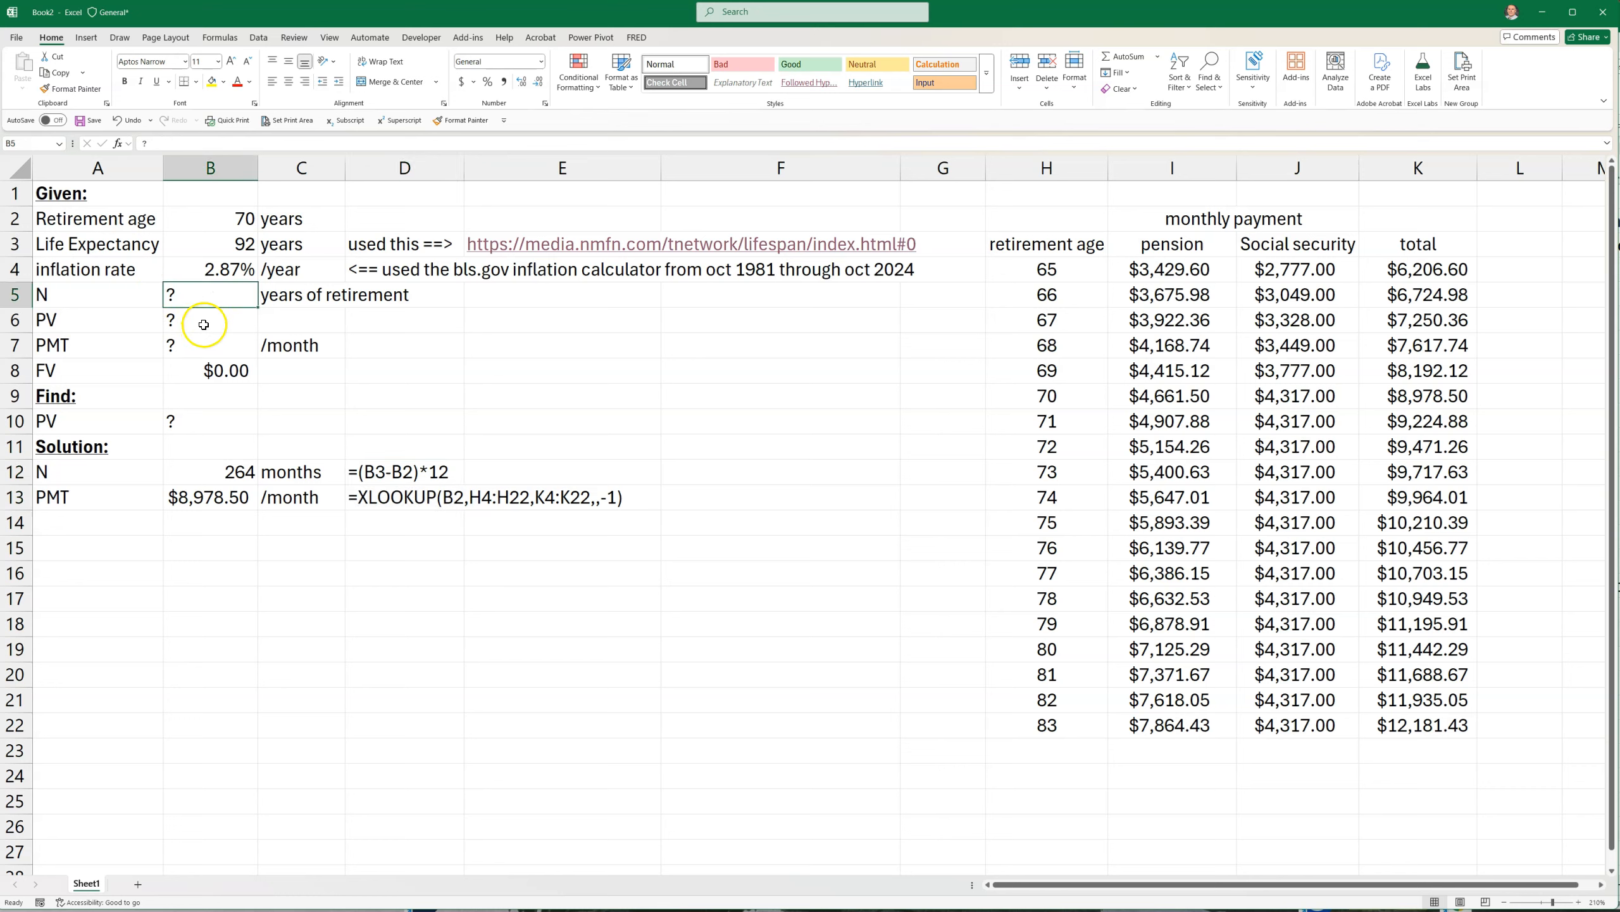
left_click(69, 524)
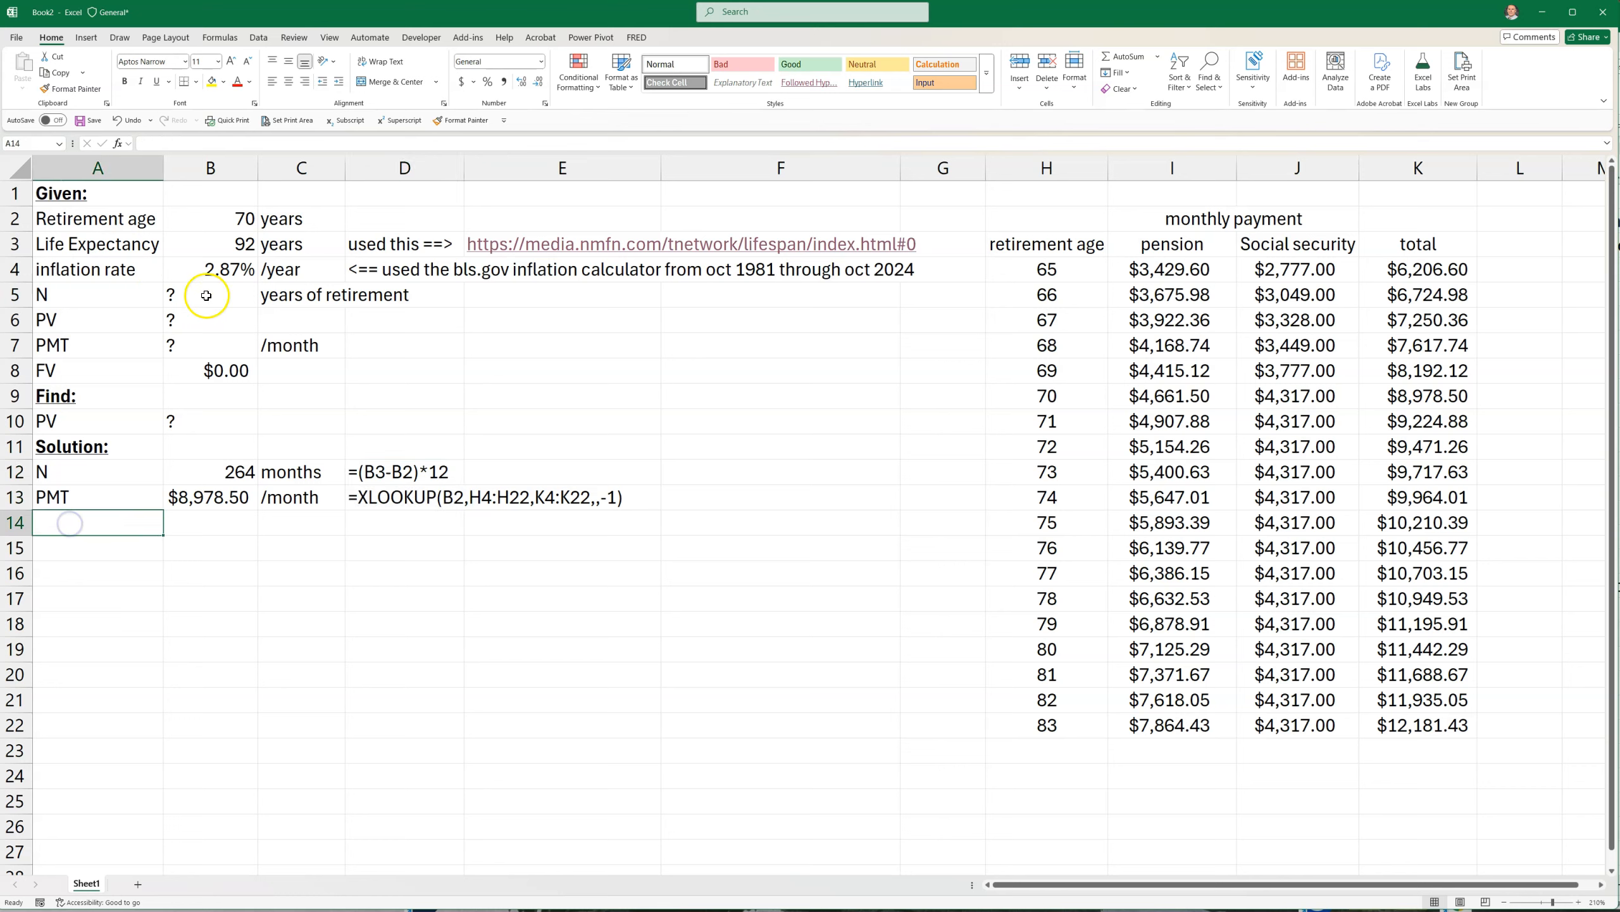
left_click(187, 320)
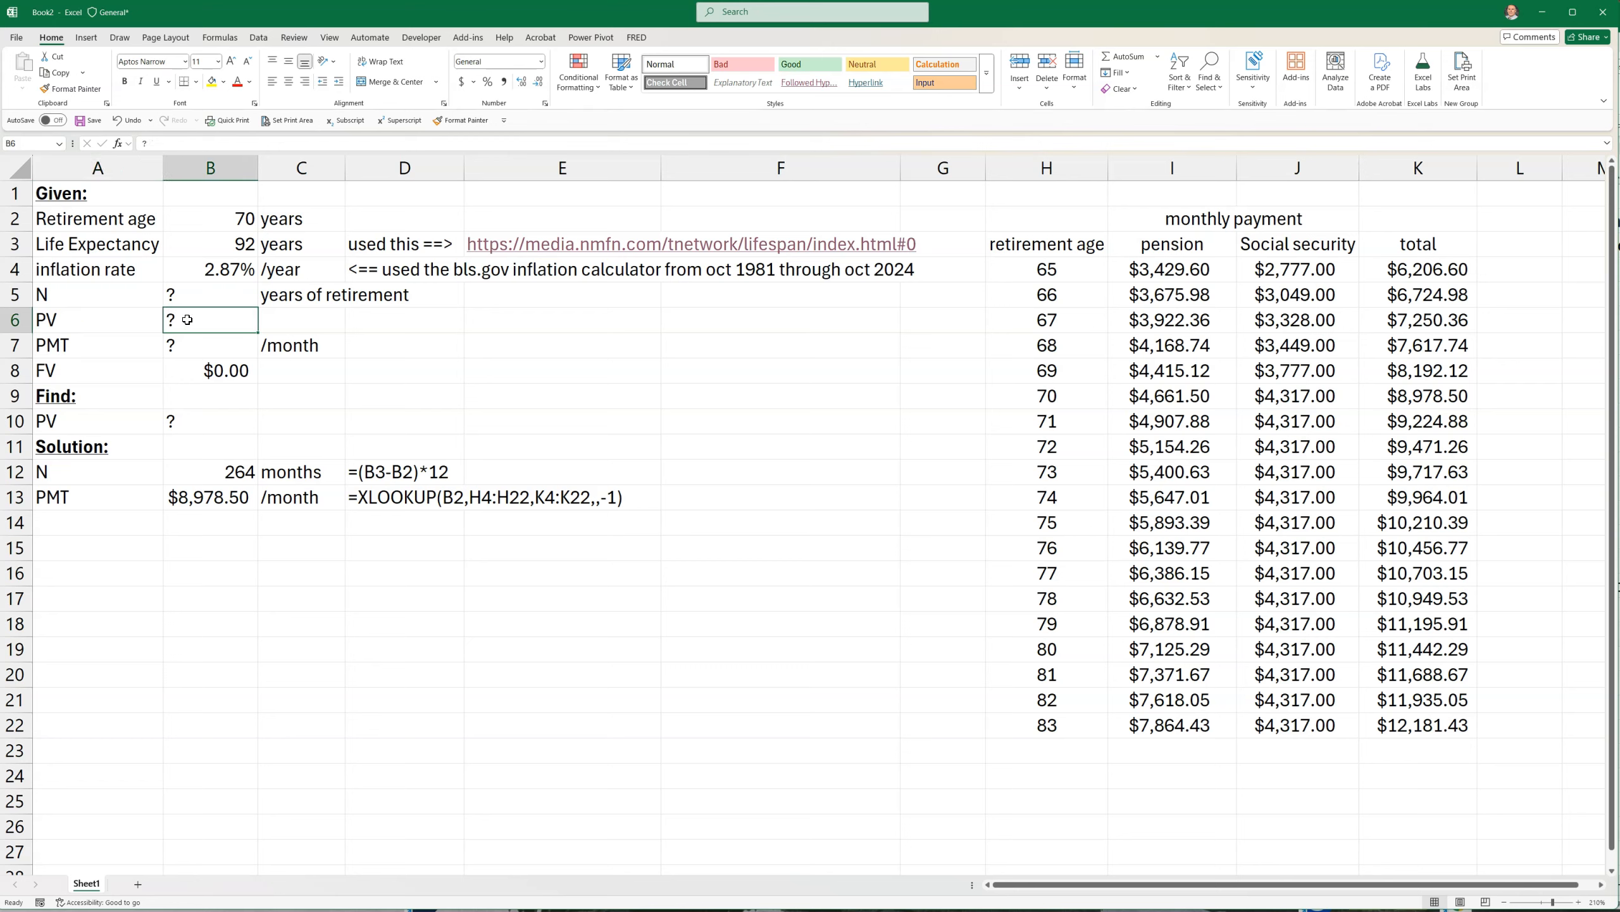
type("$")
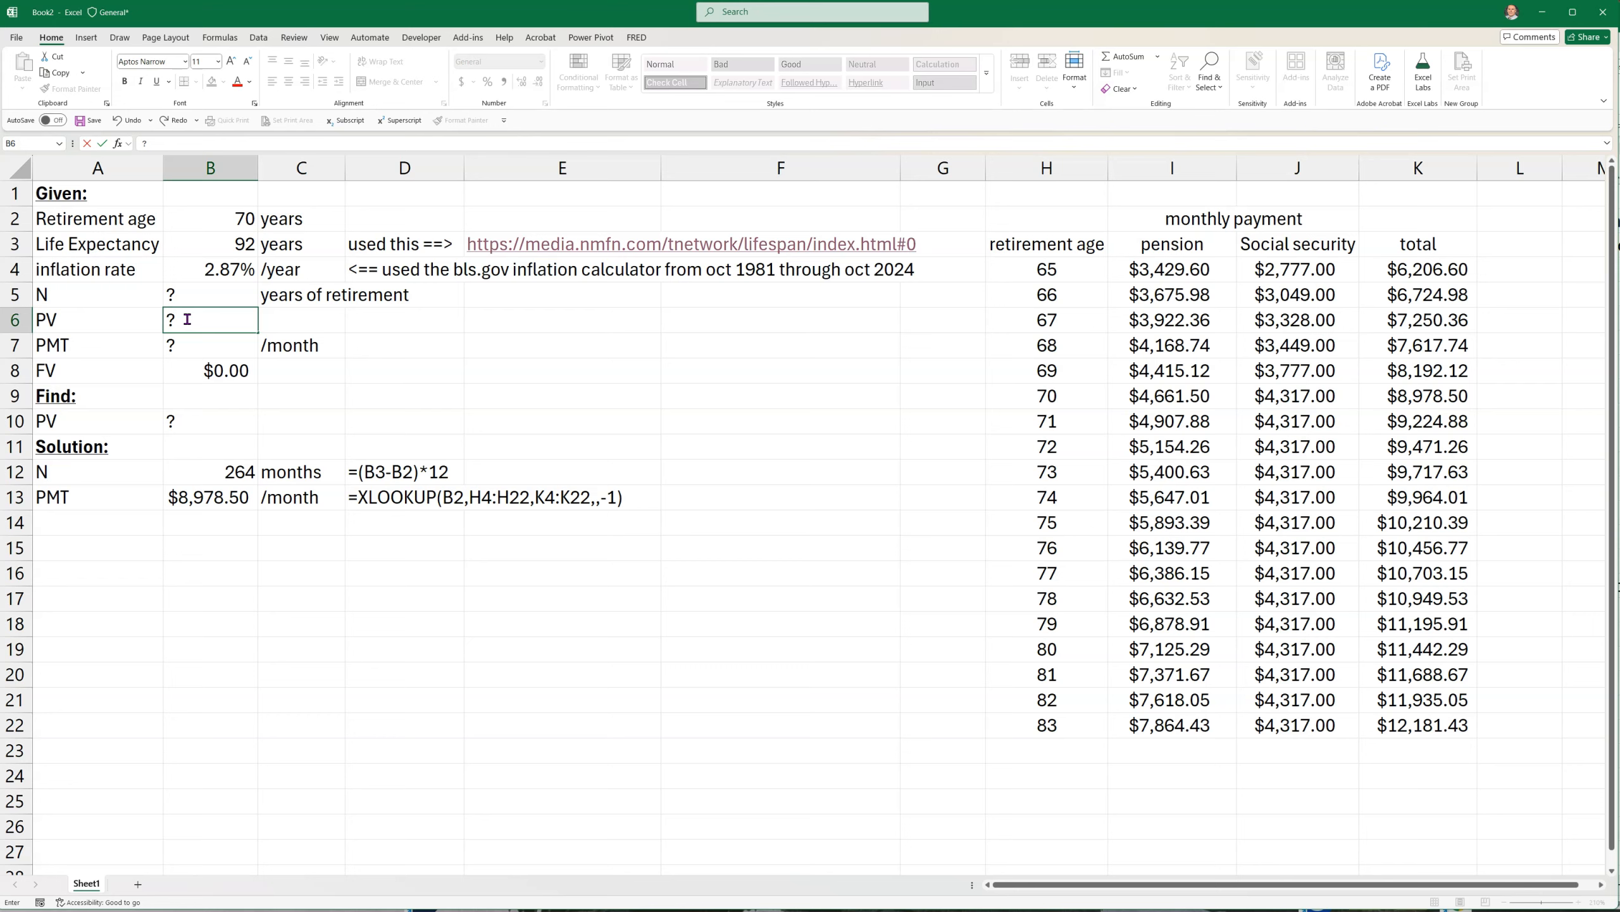
left_click(232, 599)
left_click(213, 369)
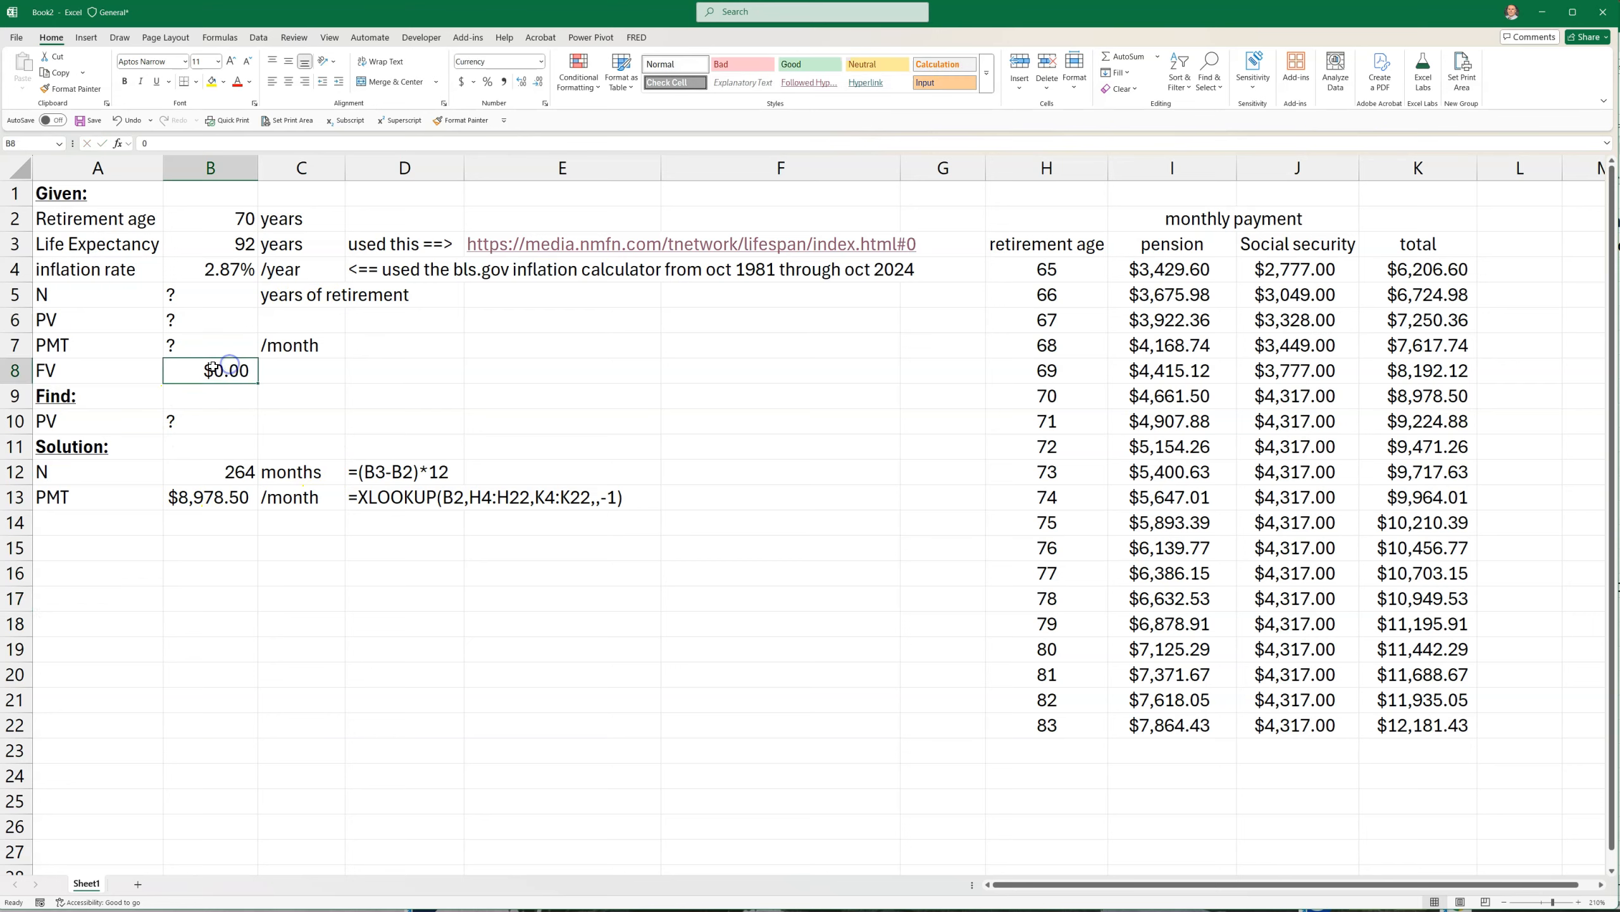
Label A14 as "PV" and calculate the present value in B14 with =PV(B4/12,B12,B13)
left_click(90, 523)
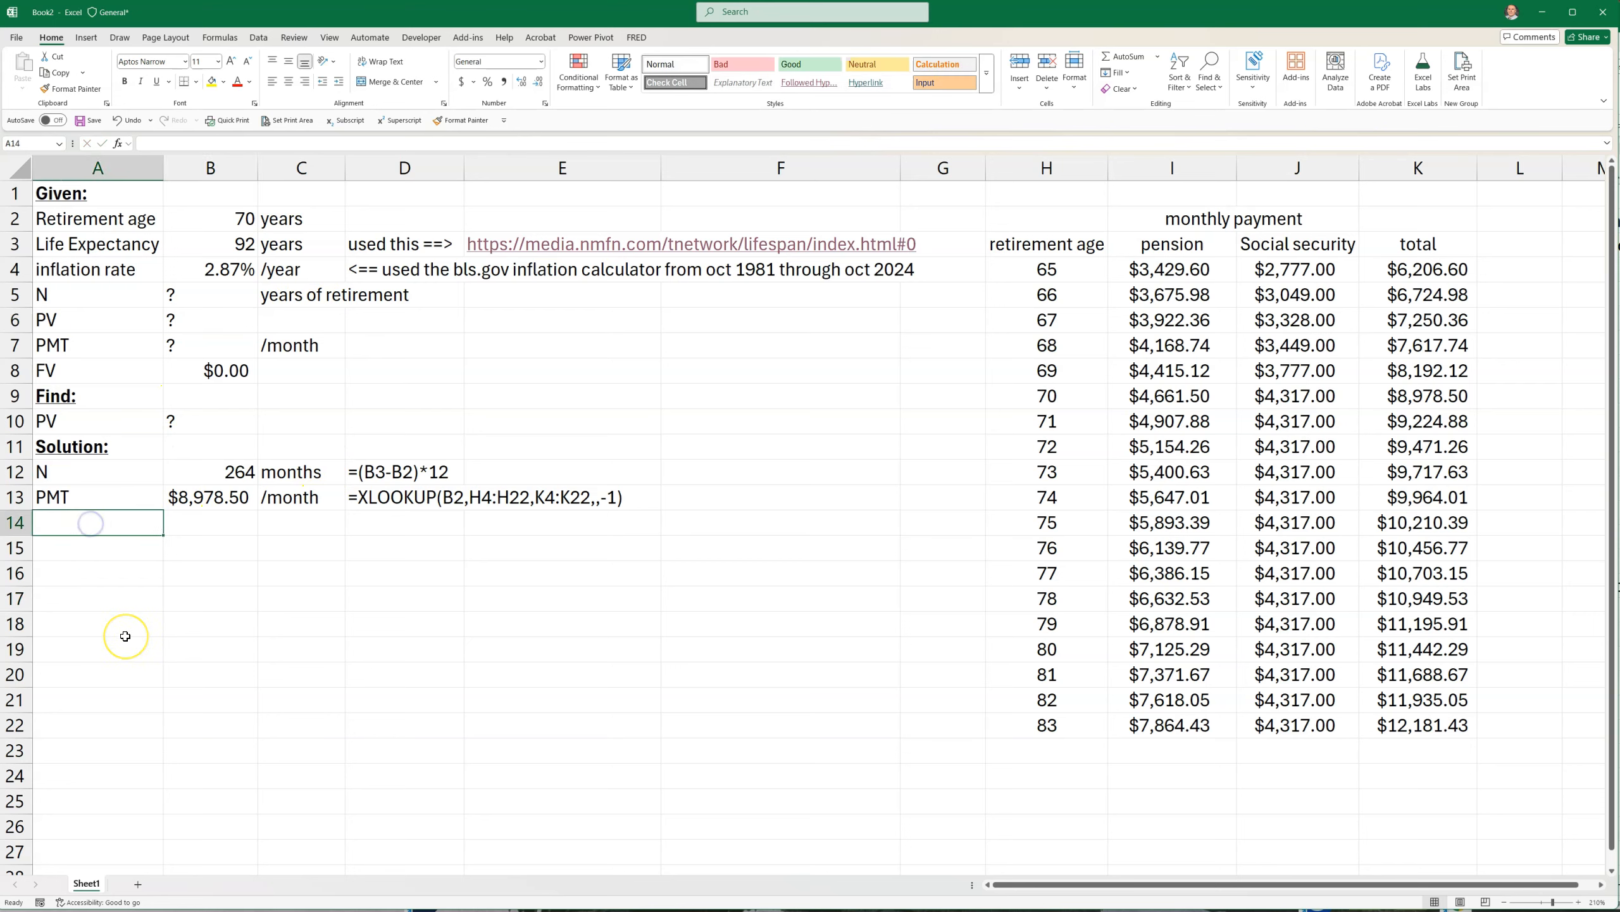
type("PV")
key("Tab")
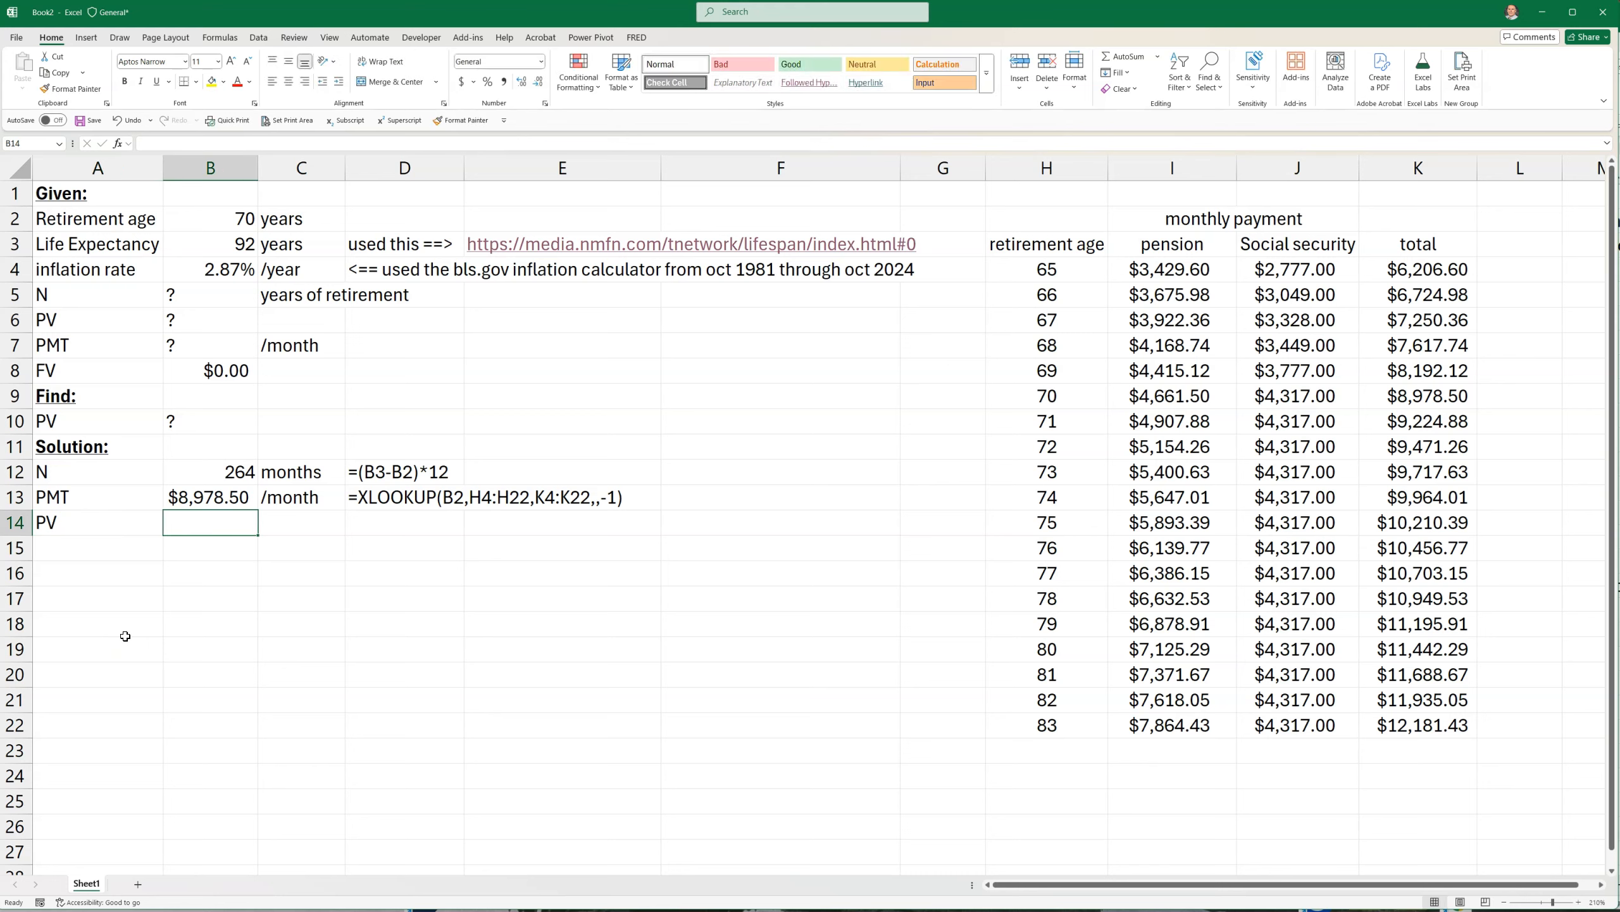
type("=pv(")
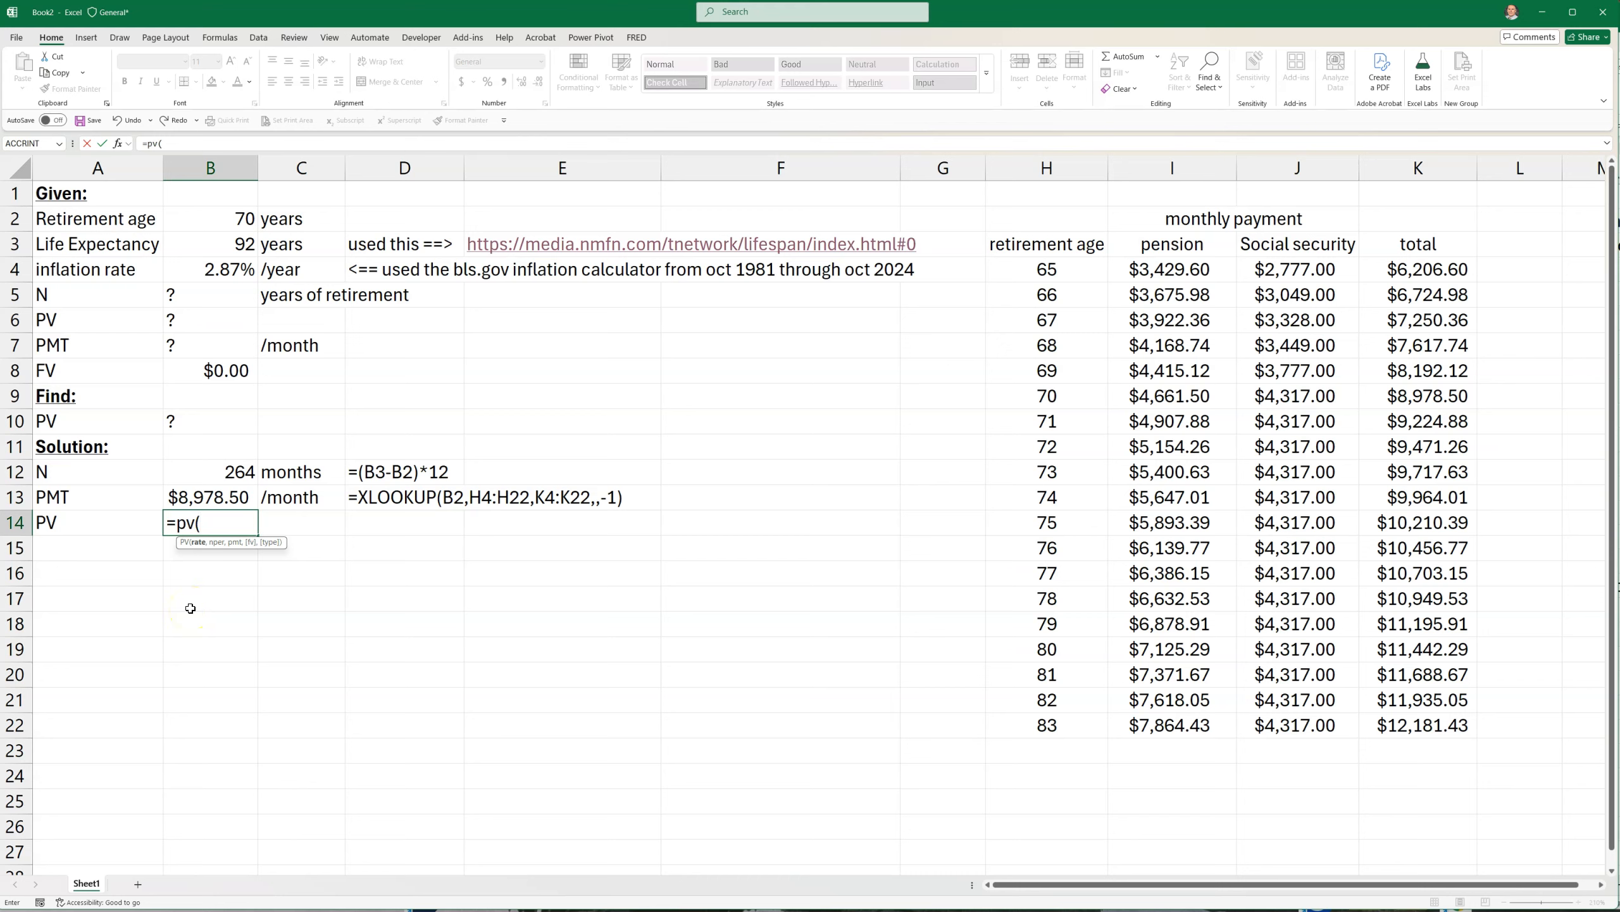
left_click(209, 270)
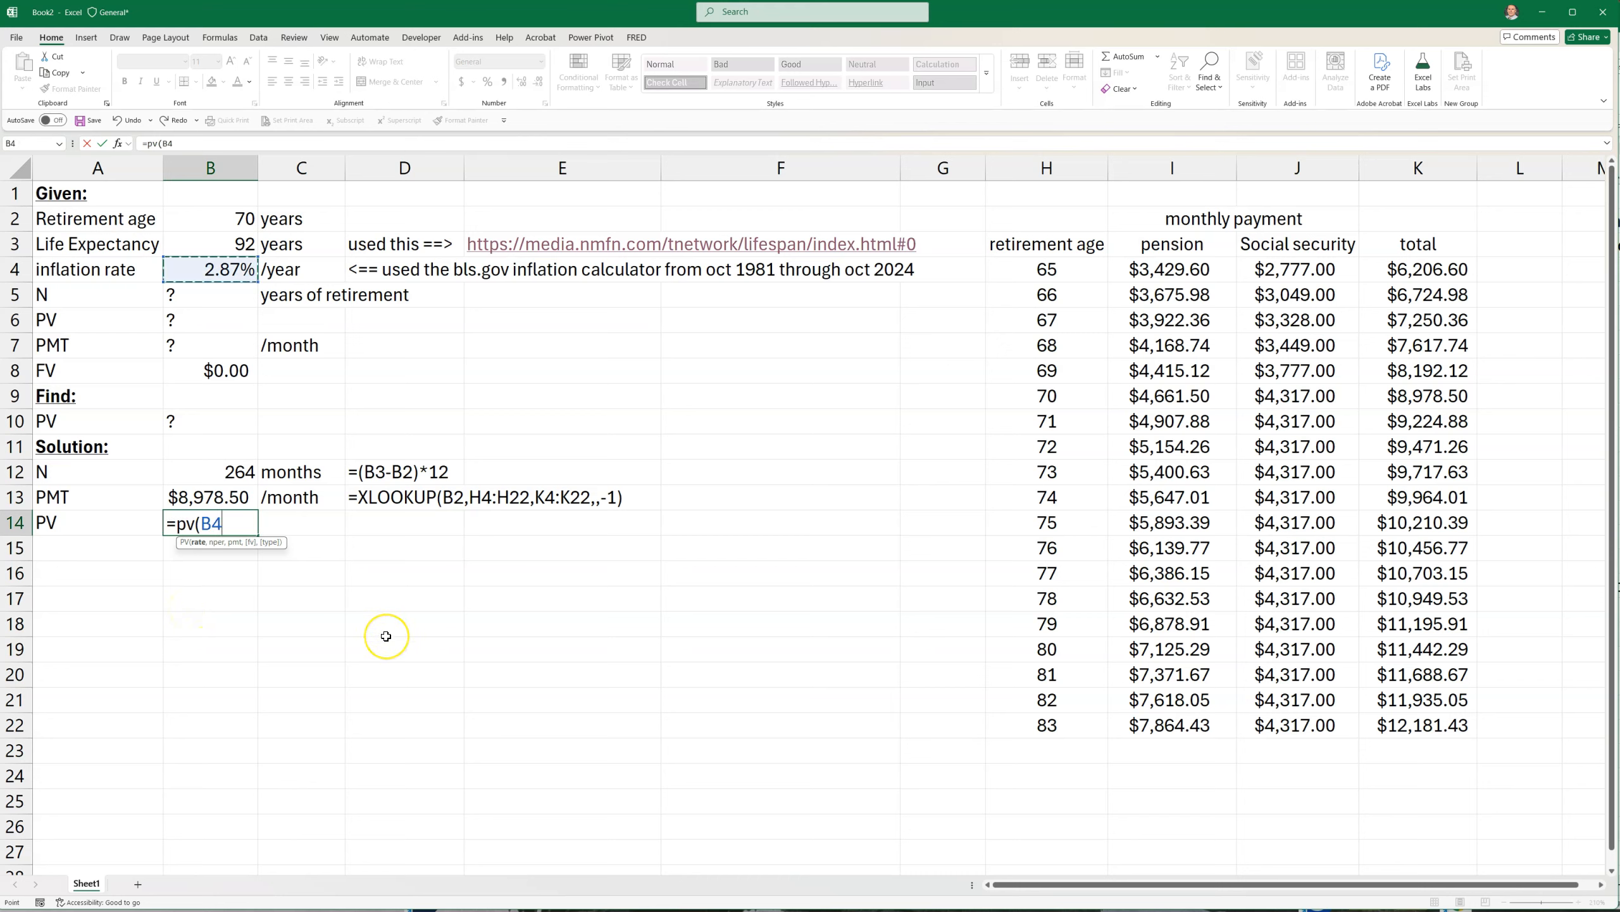
type("/12,")
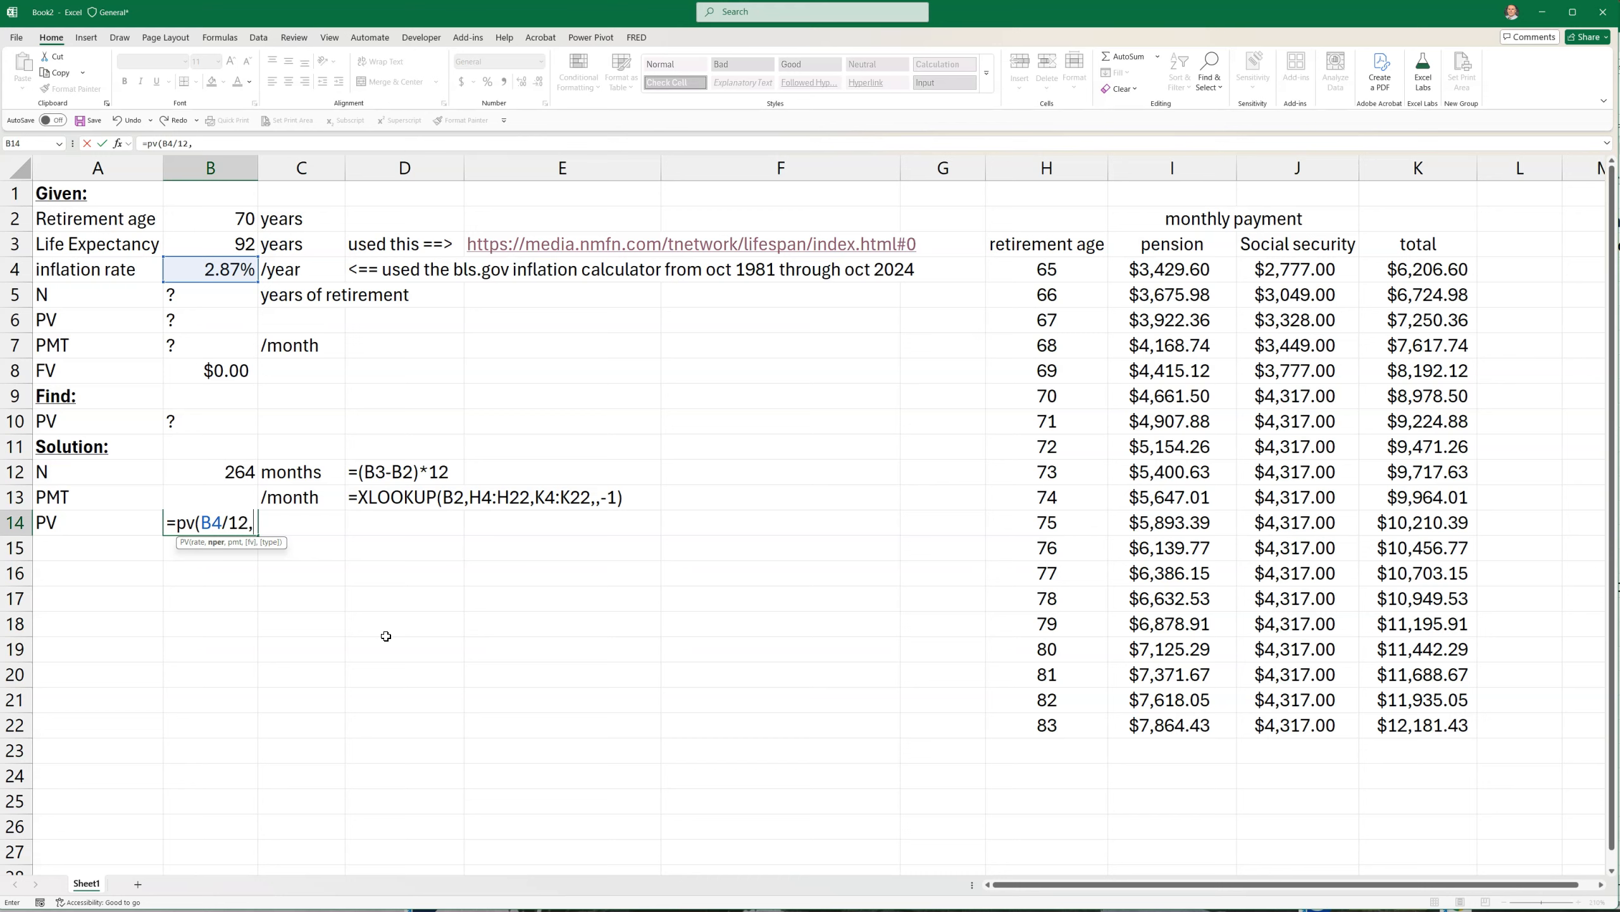
left_click(227, 472)
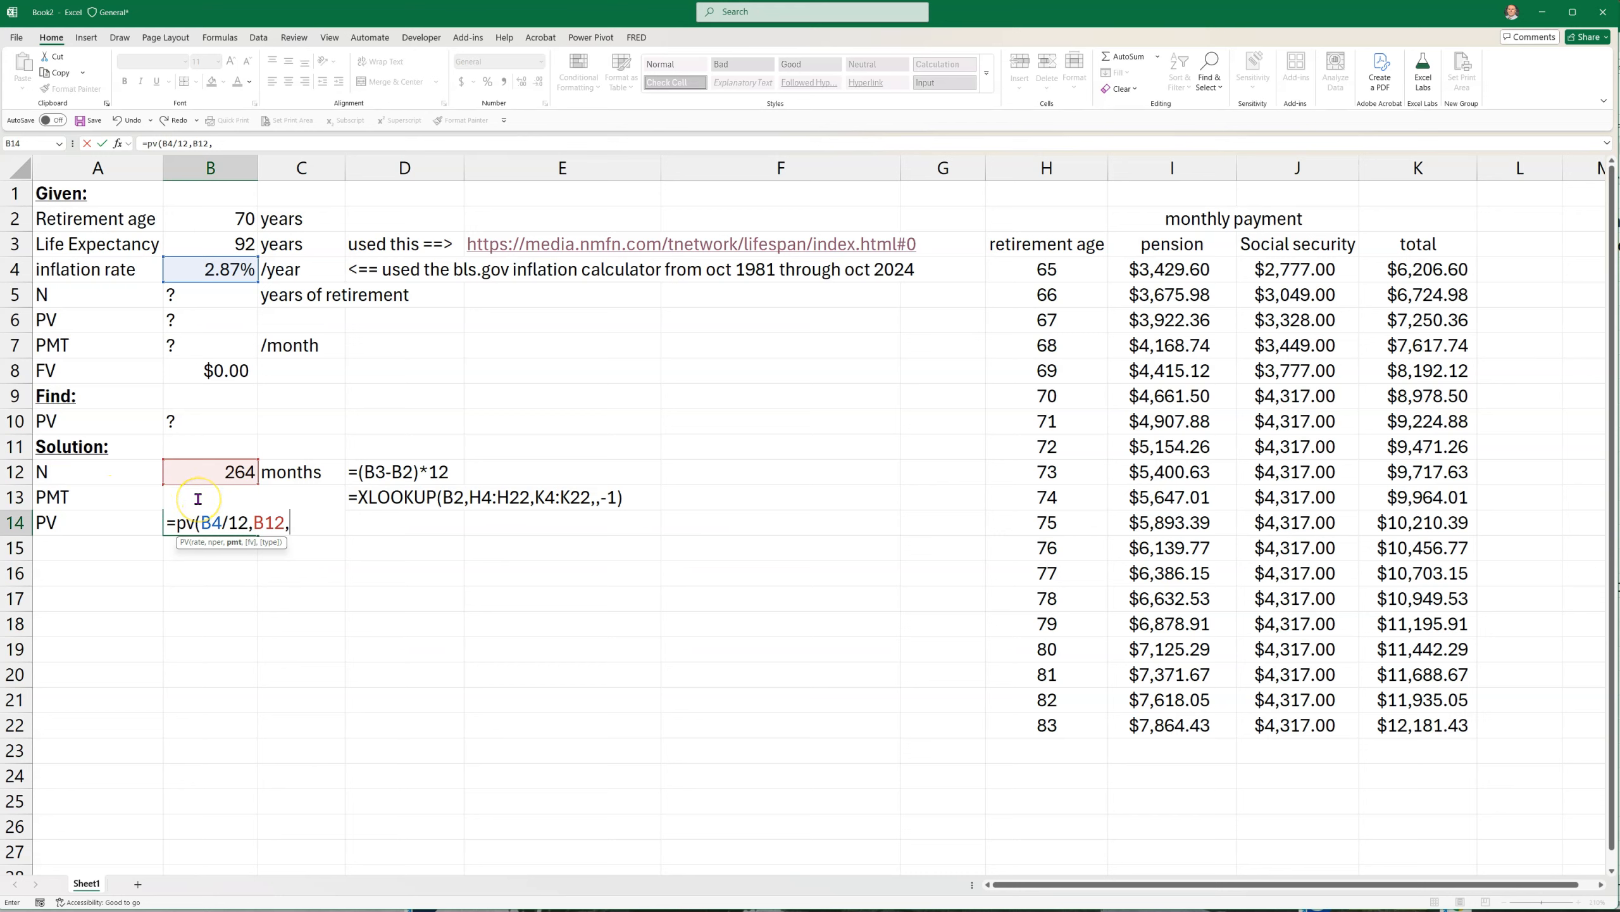
type("b13")
key("Return")
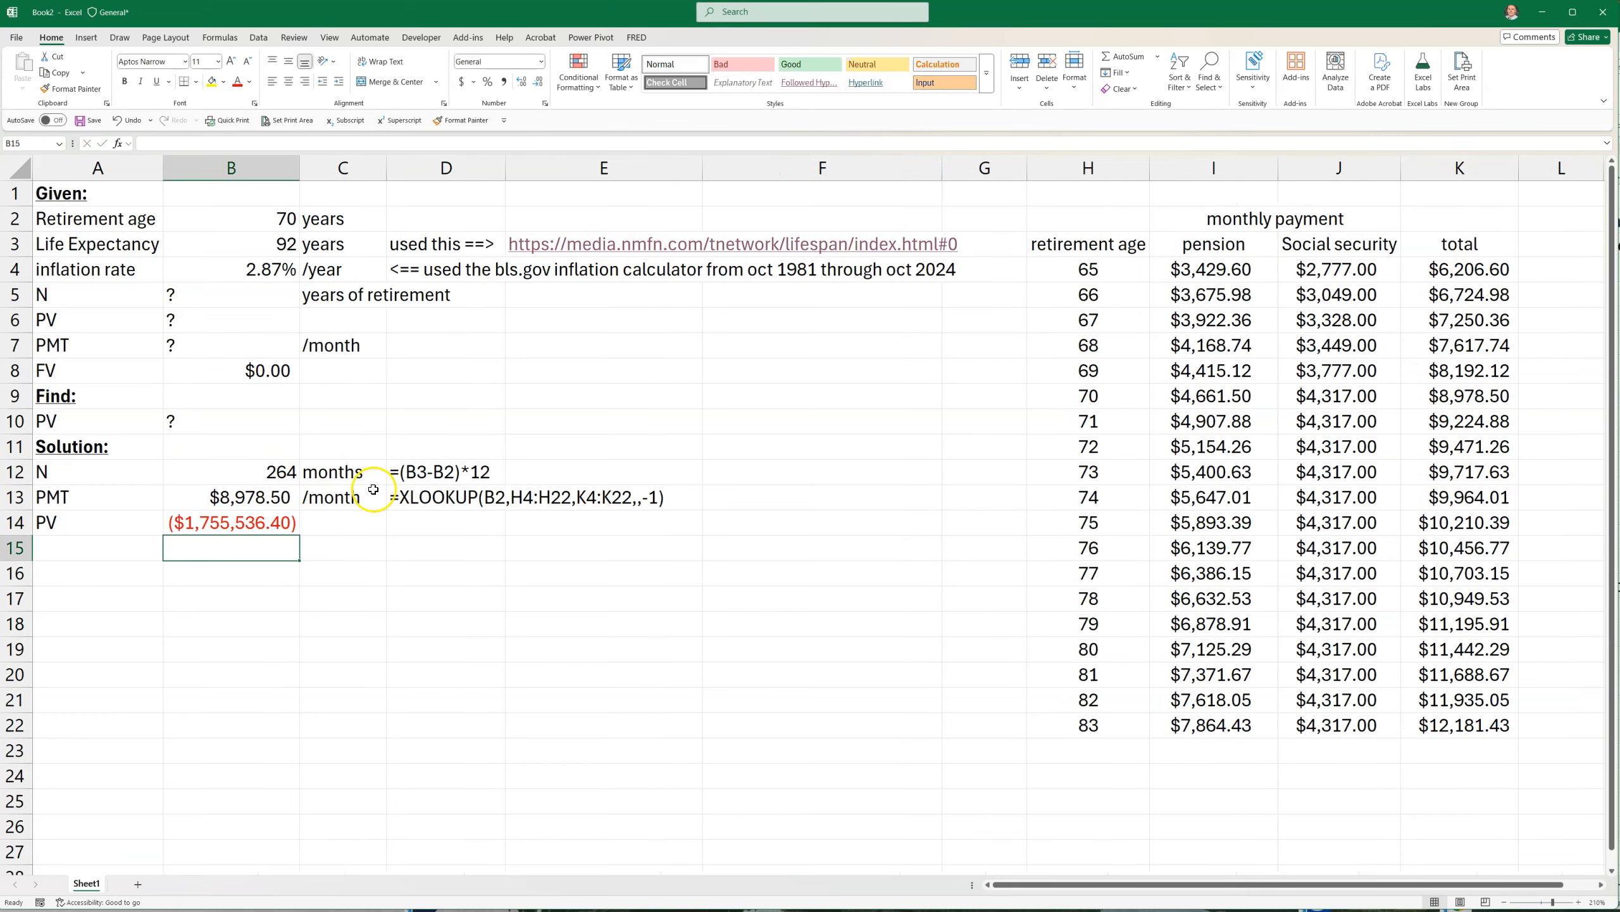
Reverse the sign of the present value in B14 by changing its formula to =-PV(B4/12,B12,B13)
double_click(208, 517)
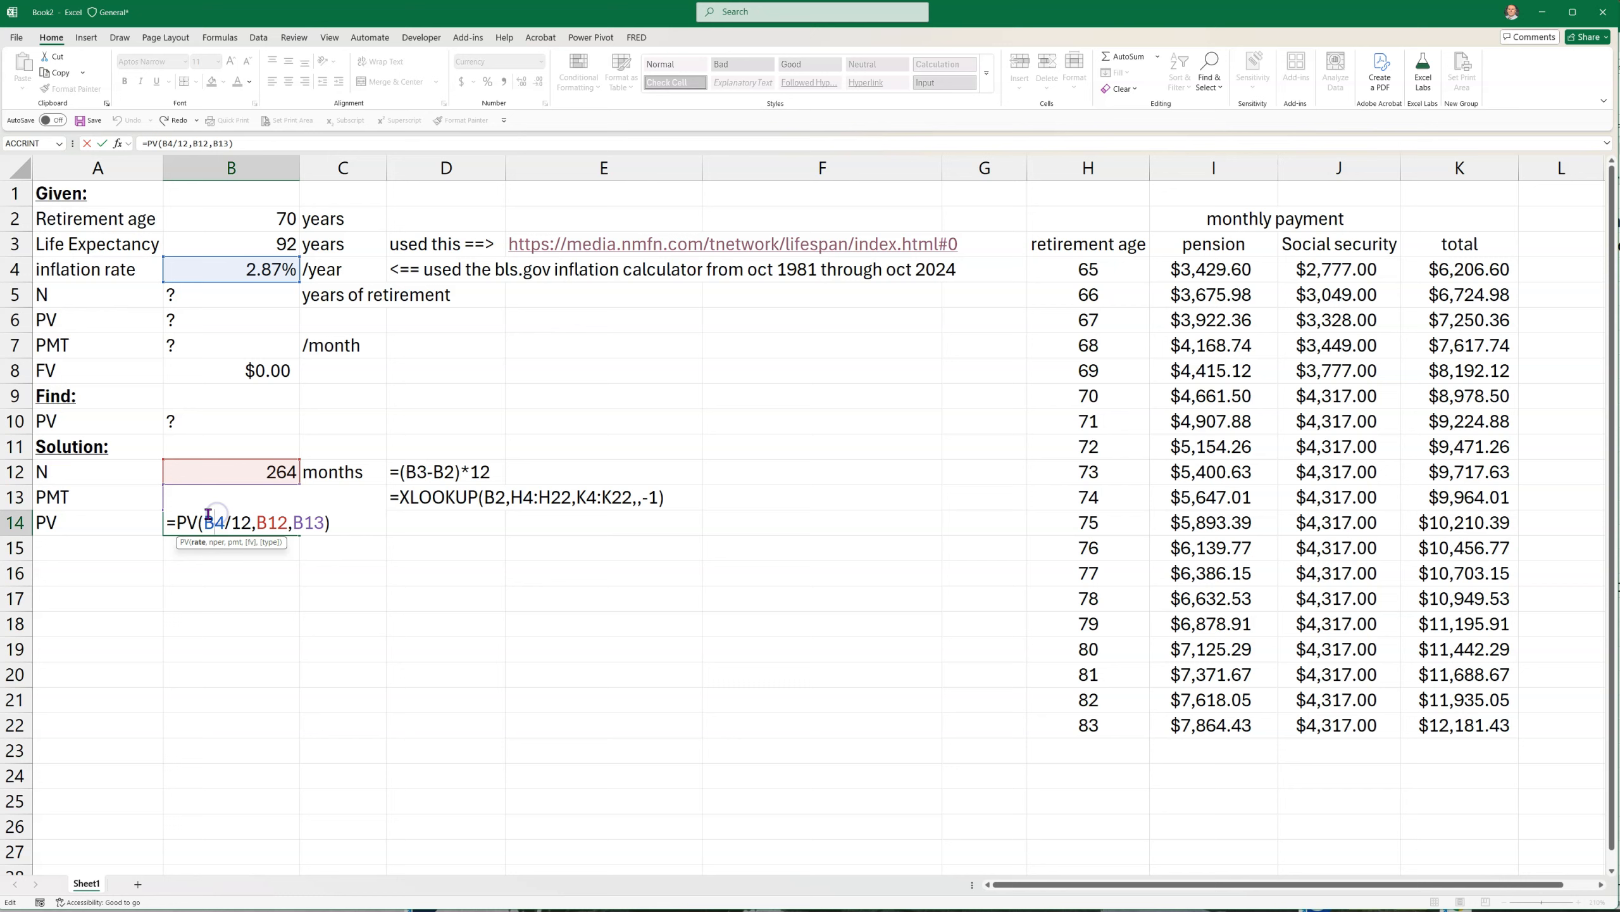
left_click(174, 519)
type("-")
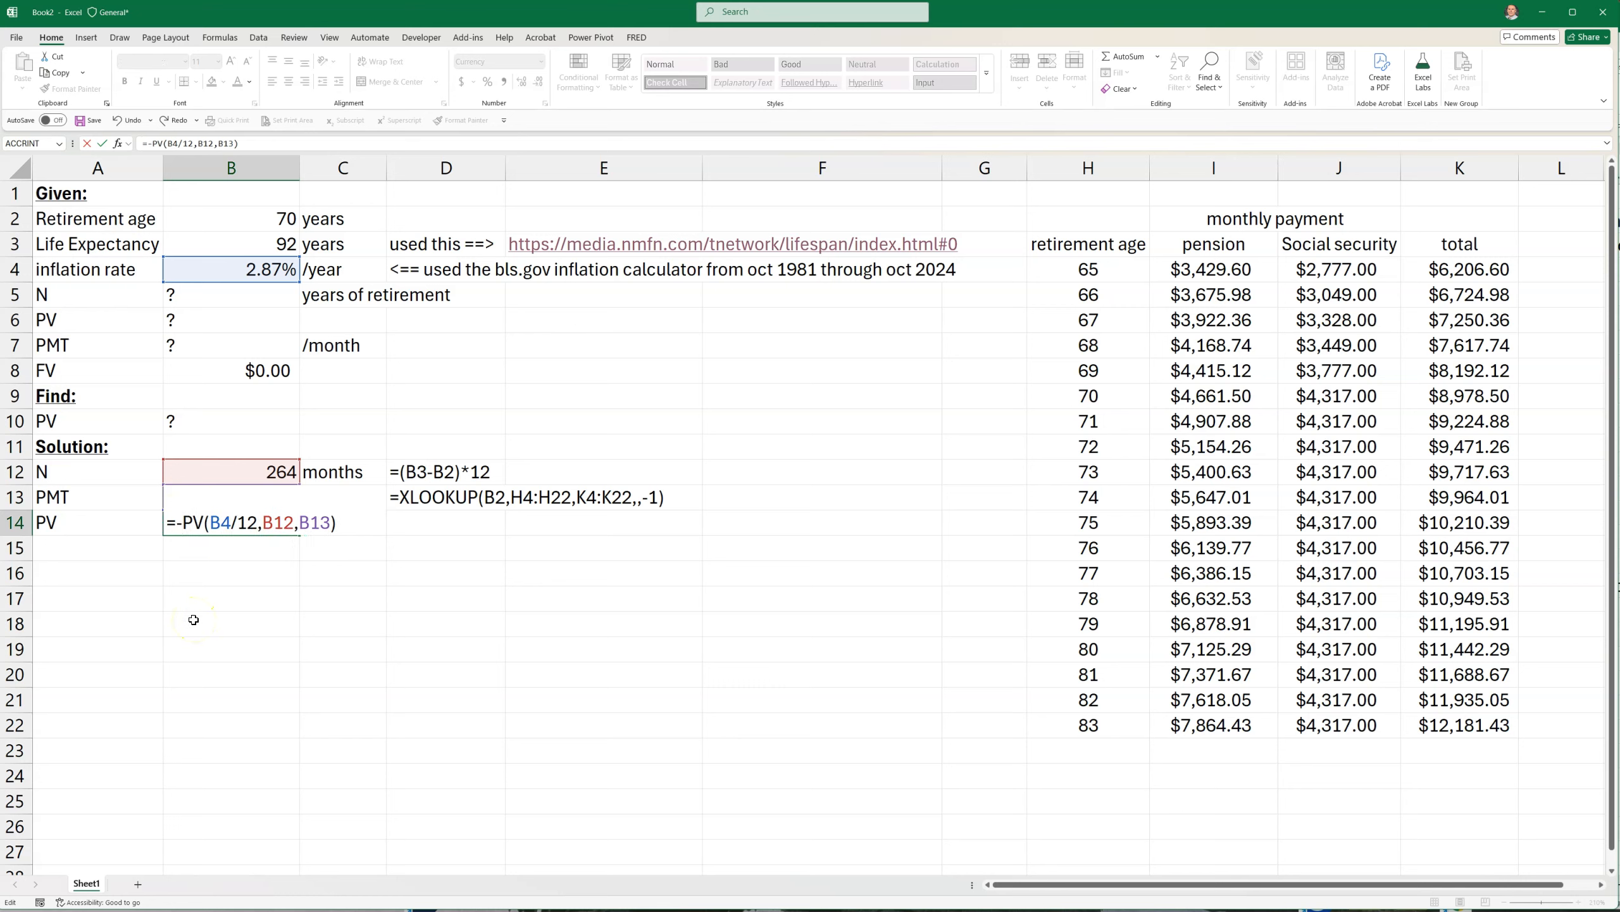
key("Return")
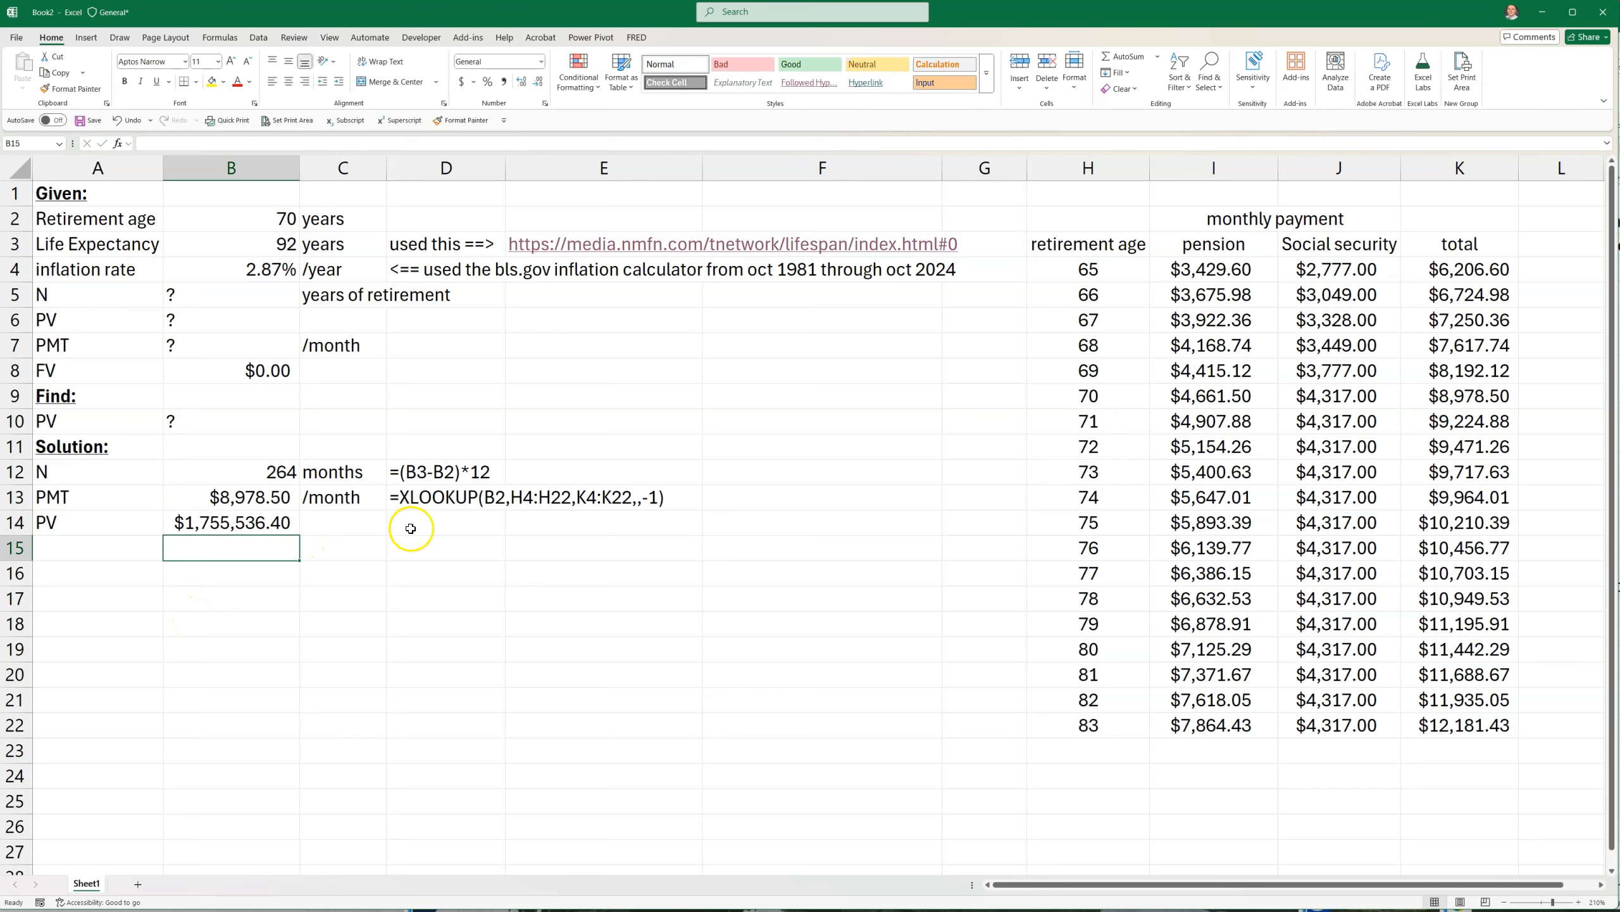
Calculate the undiscounted sum of all monthly payments in B15 with =B12*B13
left_click(270, 520)
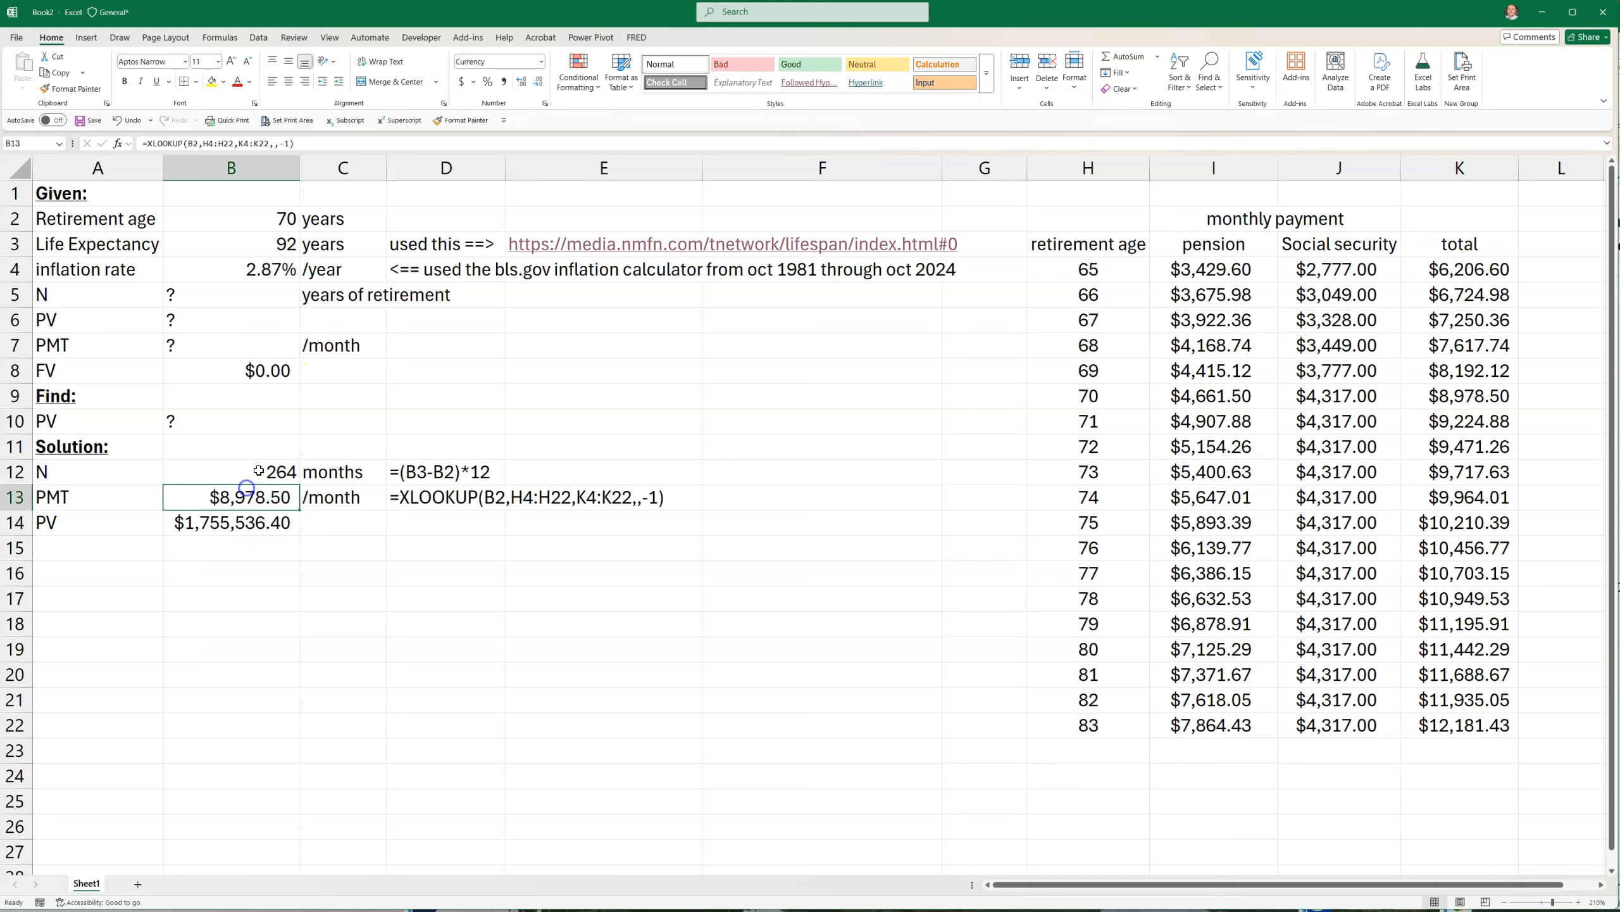
left_click(209, 548)
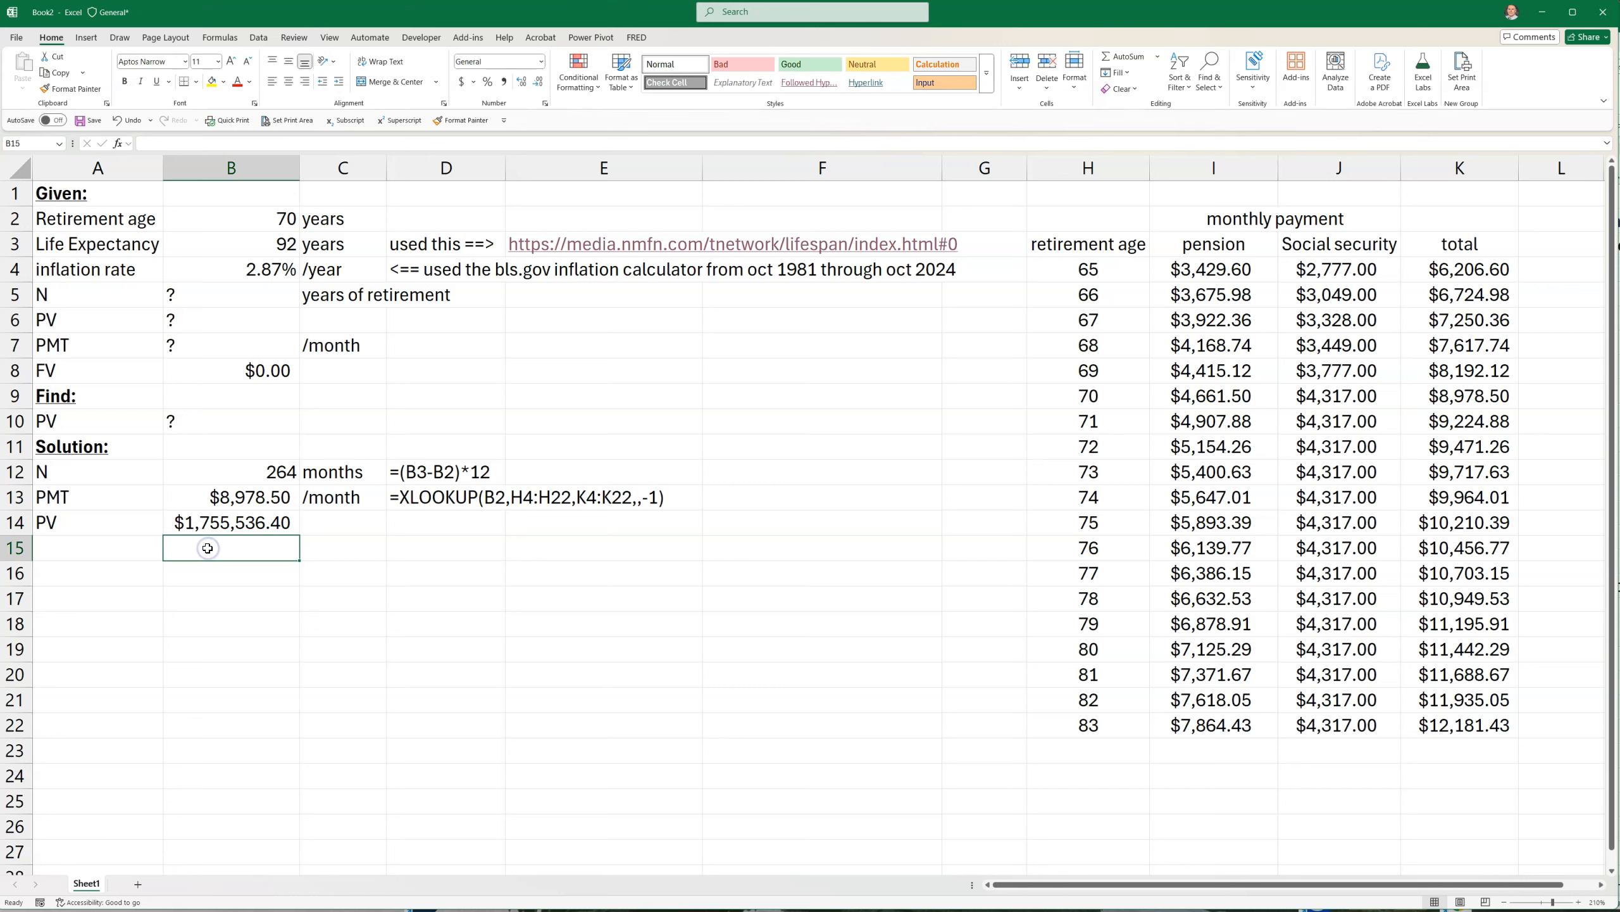
type("=")
left_click(224, 472)
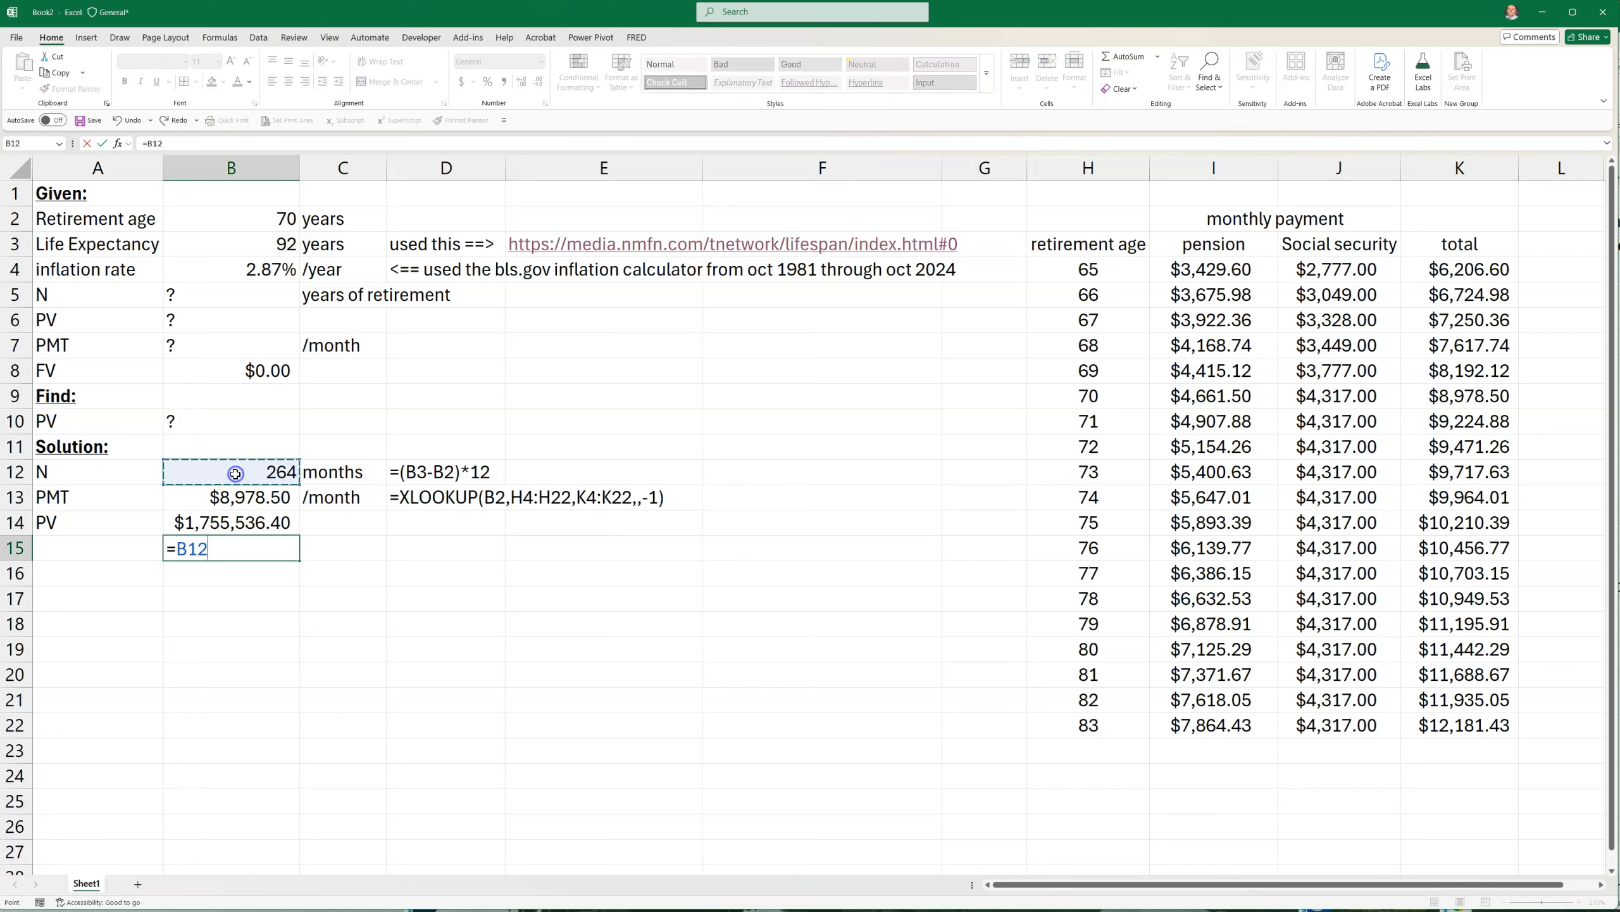
type("*")
left_click(217, 499)
key("Return")
Compare the undiscounted sum in B15 with the present value in B14 and clear B15
left_click(202, 553)
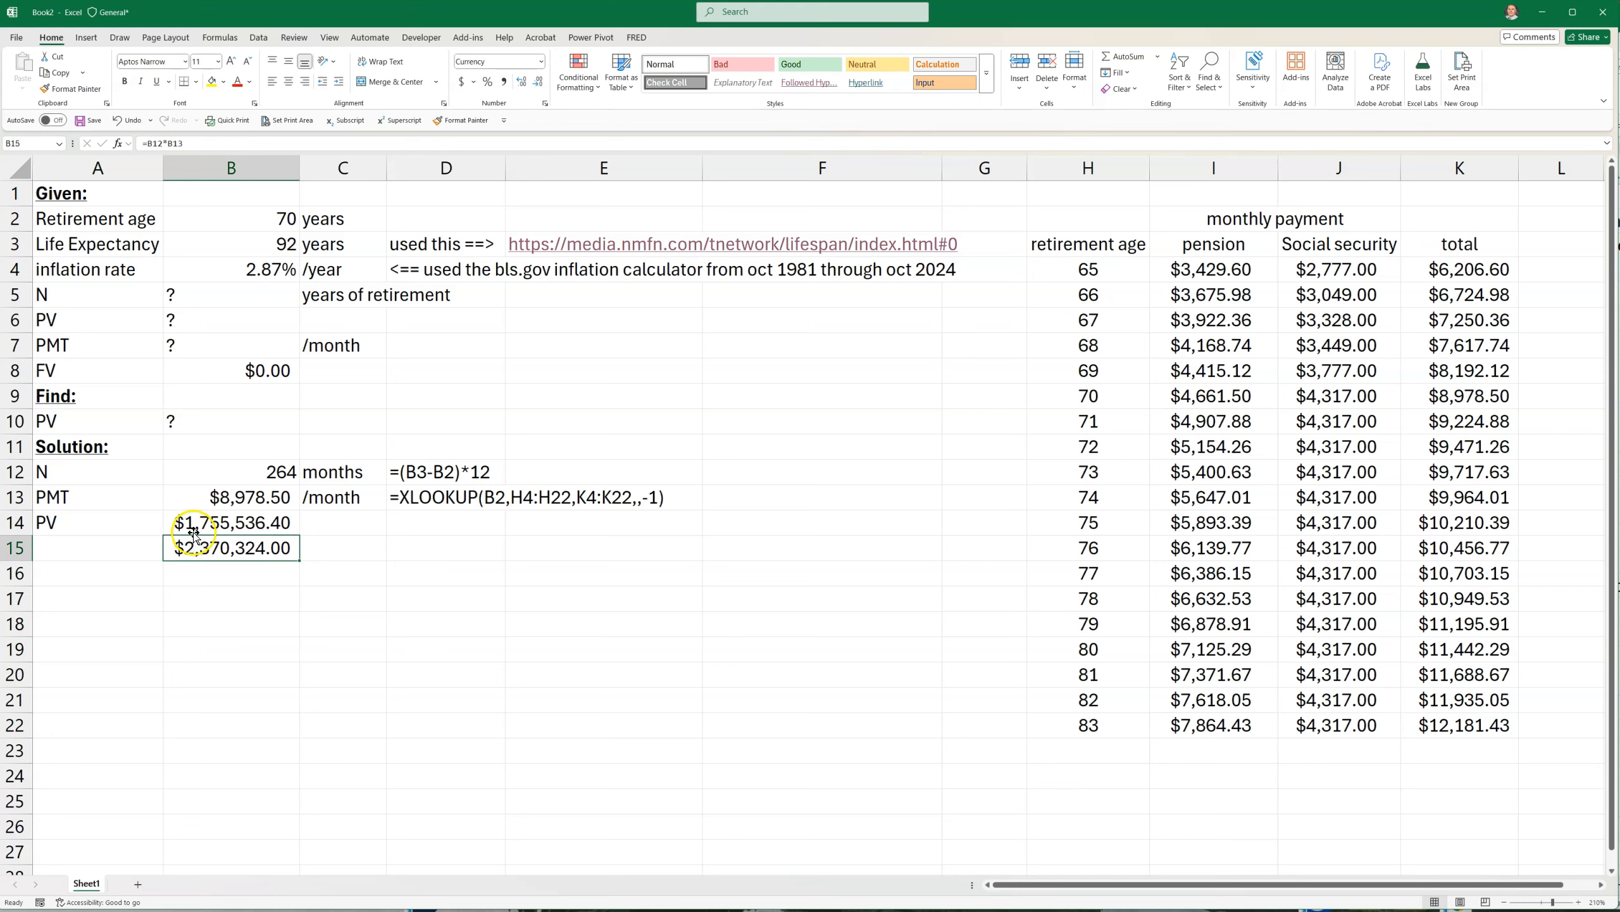
left_click(197, 524)
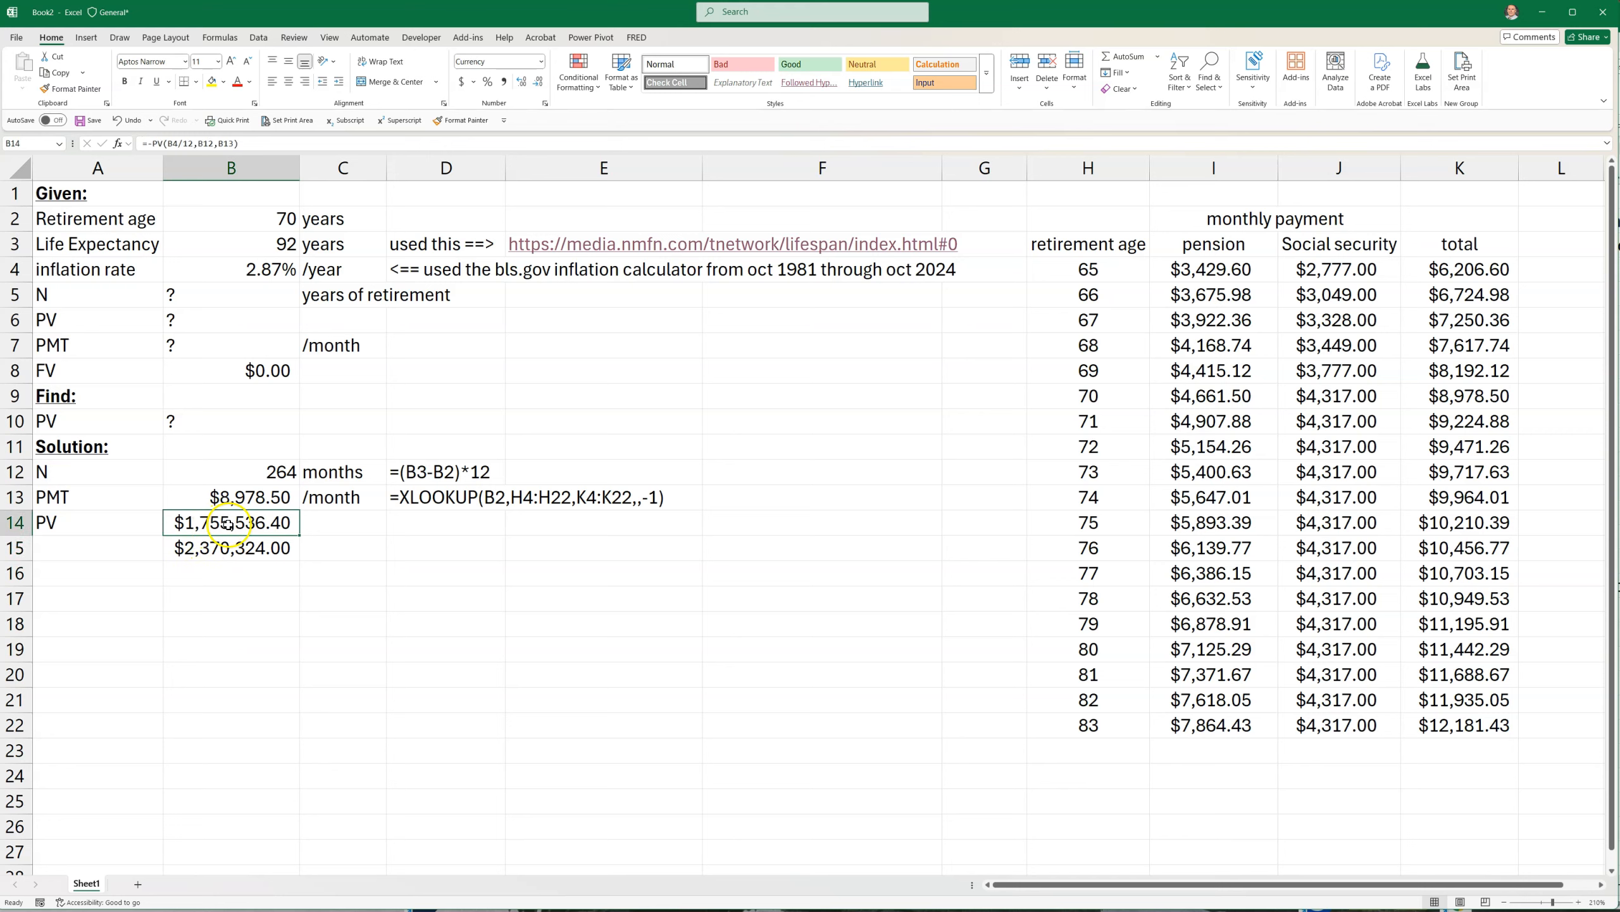
left_click(204, 555)
left_click(206, 524)
left_click(224, 545)
left_click(225, 523)
left_click(194, 567)
left_click(195, 549)
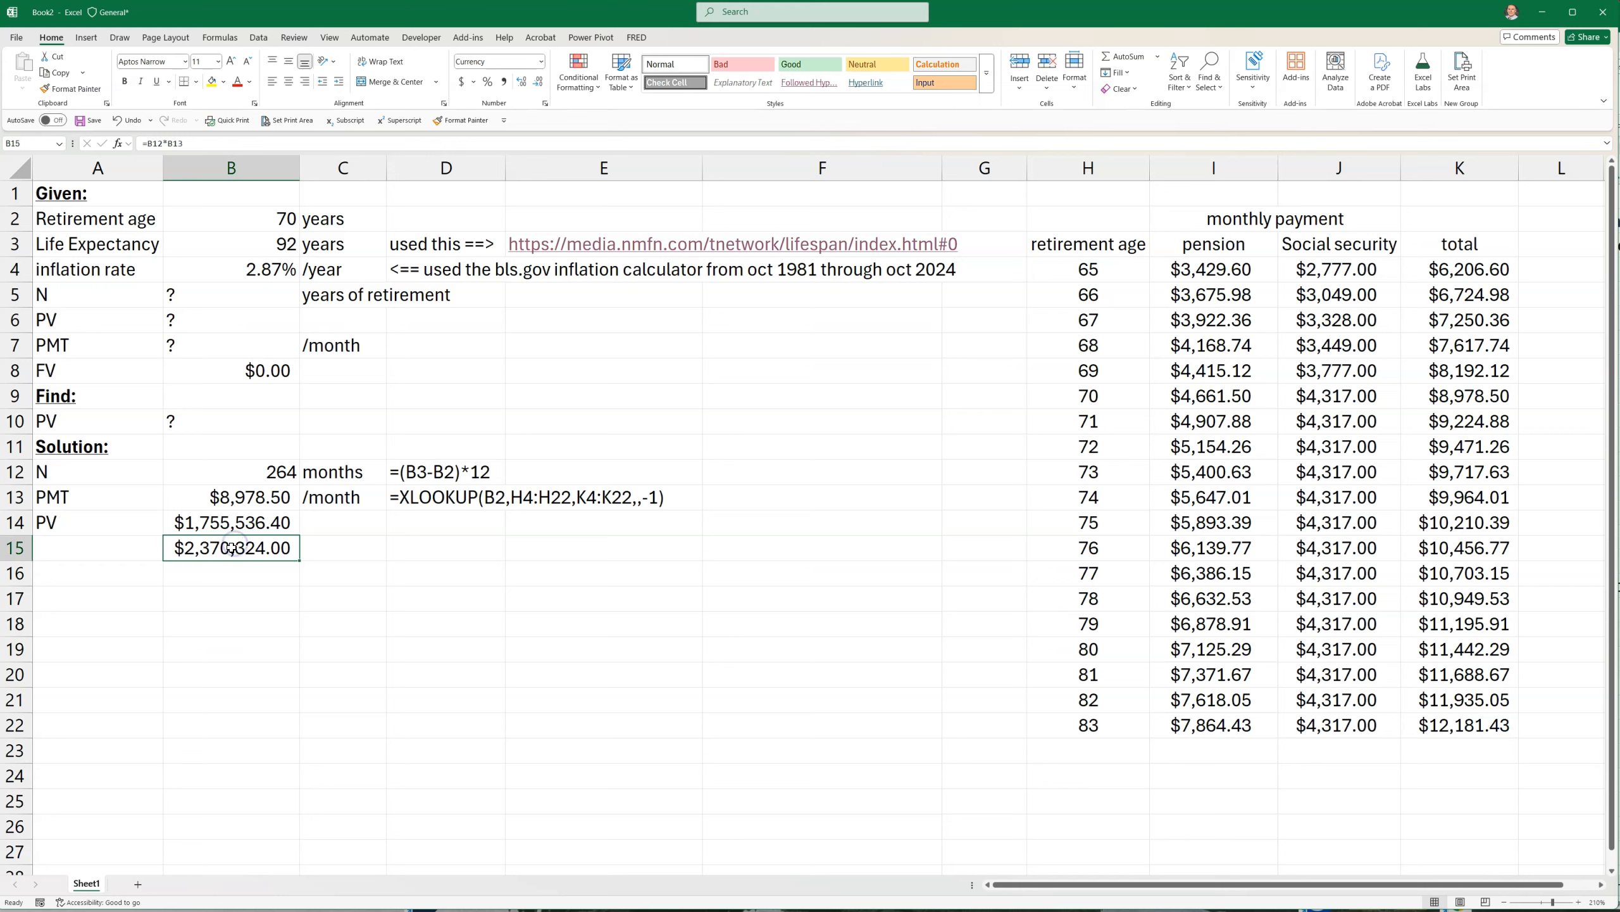
key("Delete")
left_click(241, 619)
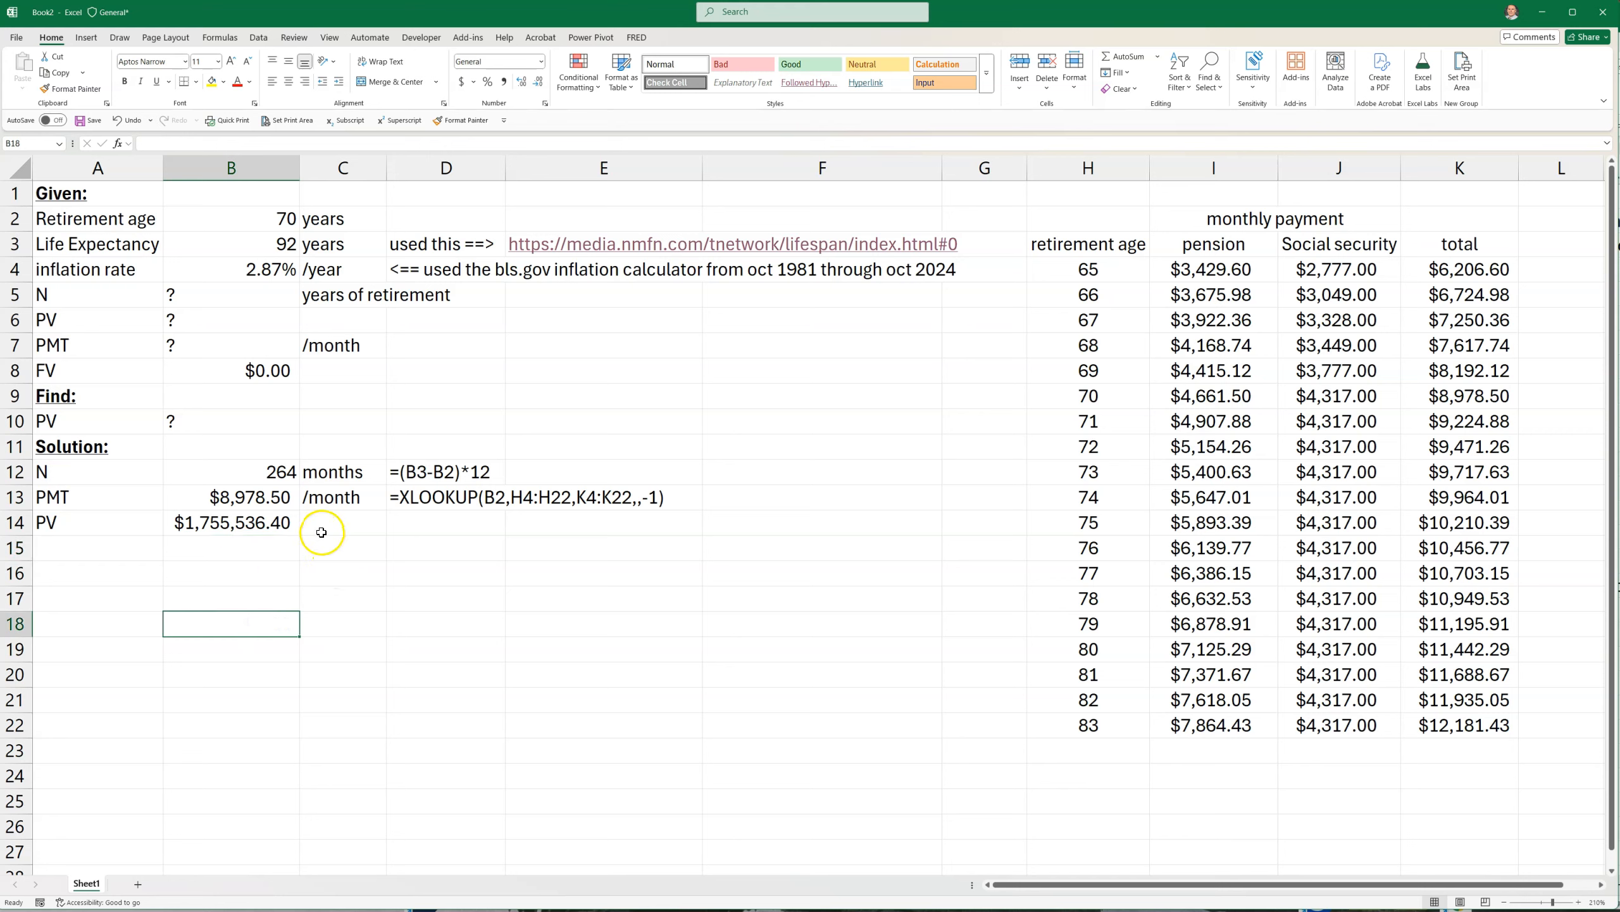
Show the present value formula as text in C14 using FORMULATEXT on B14
left_click(324, 526)
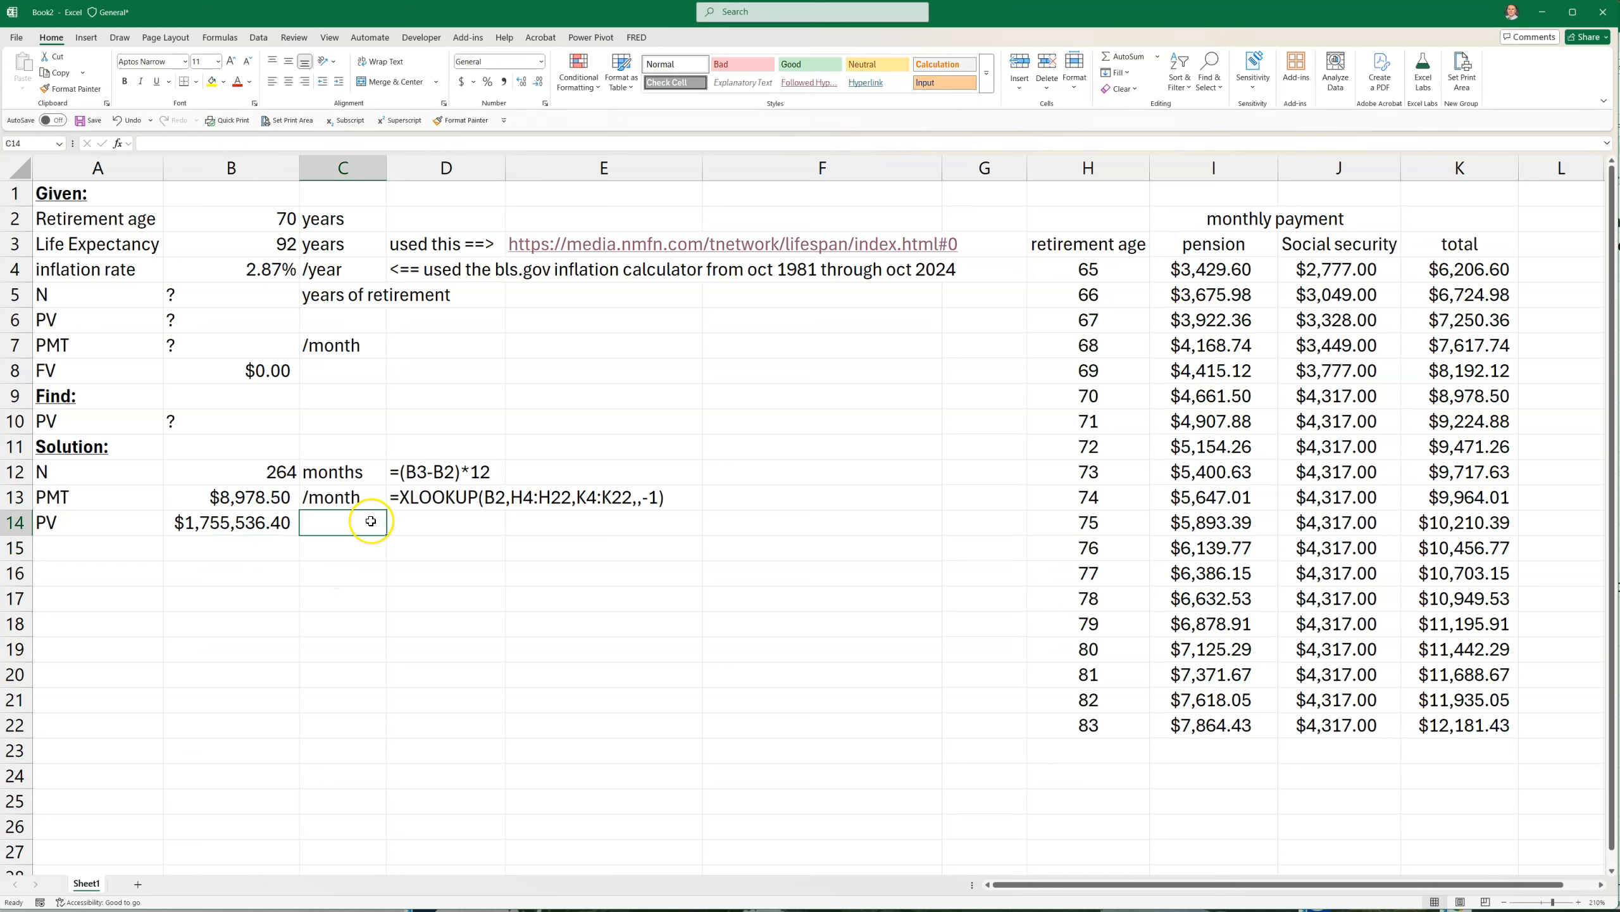
type("=form")
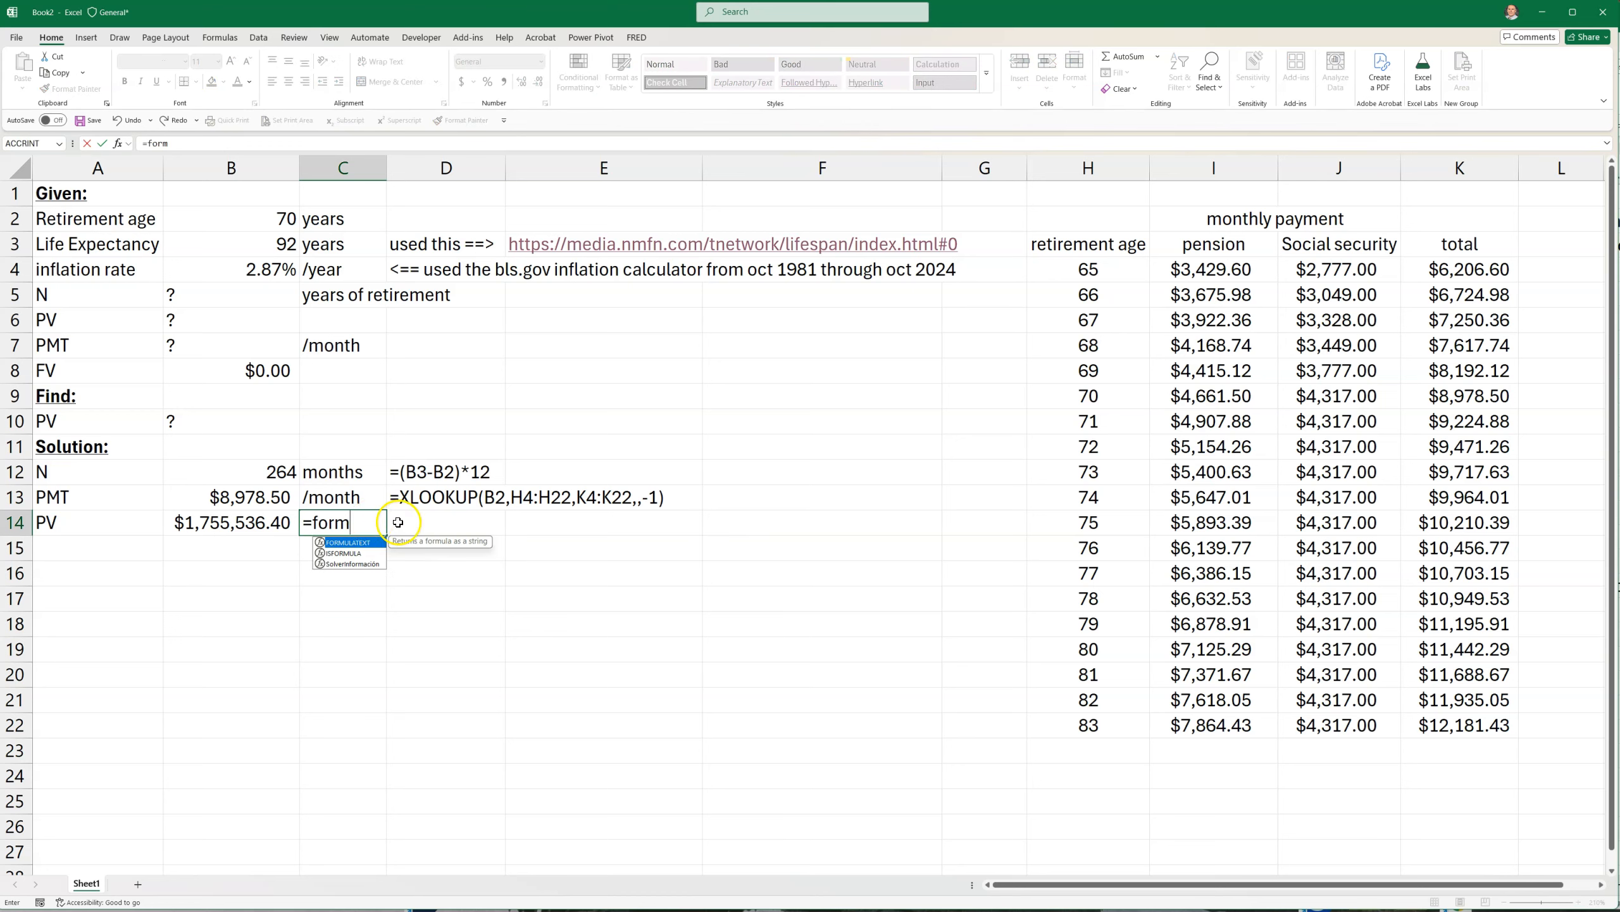
double_click(326, 542)
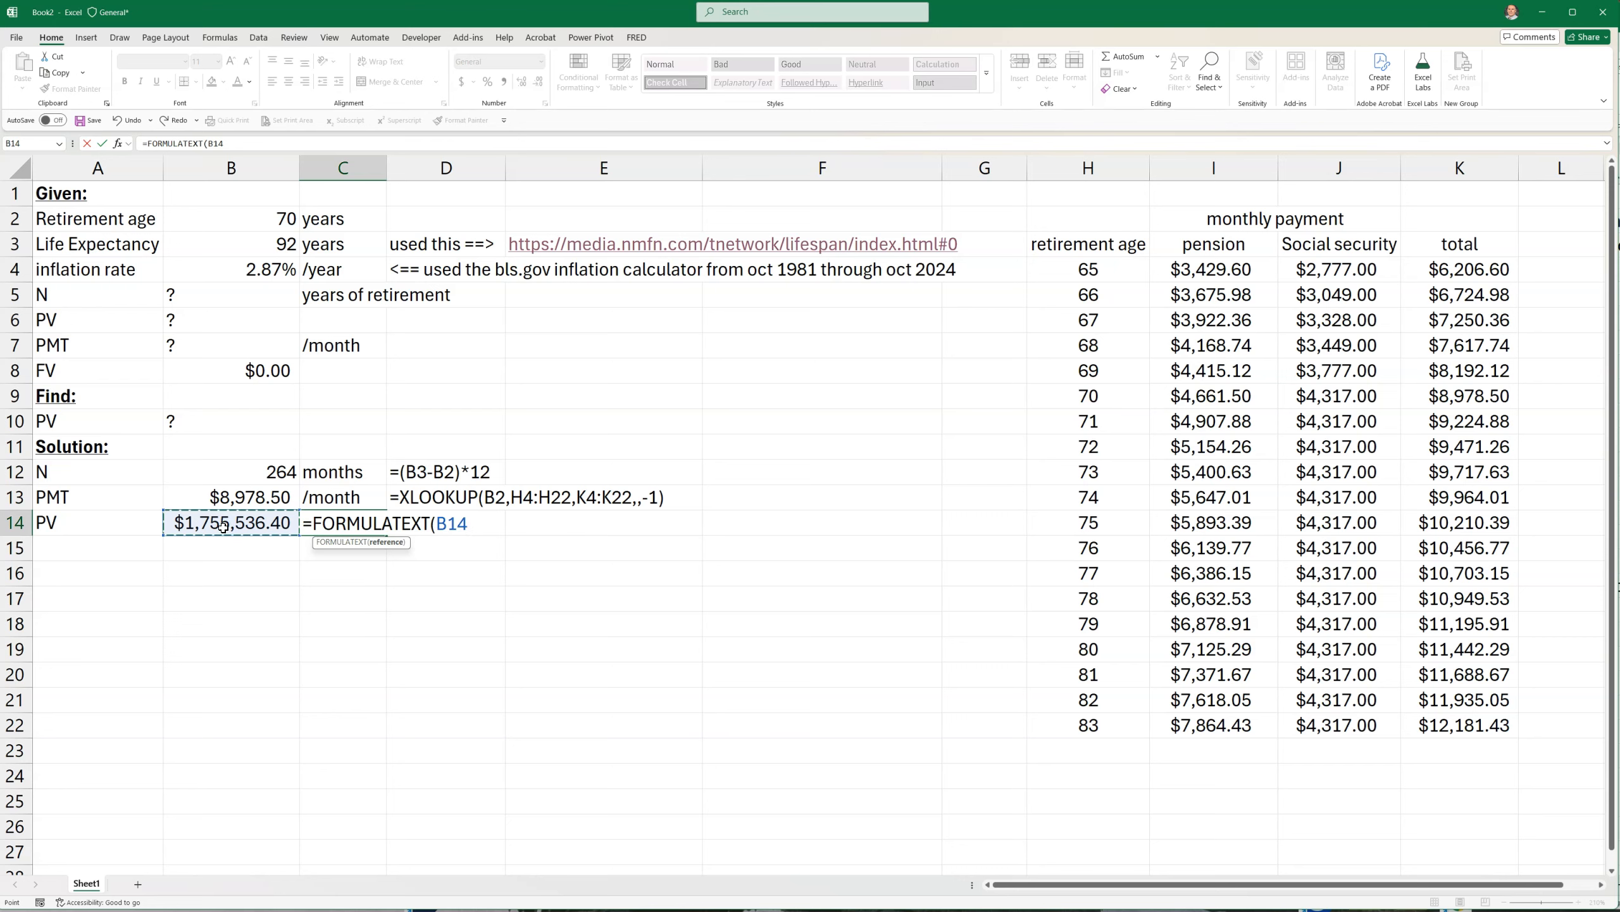
key("Return")
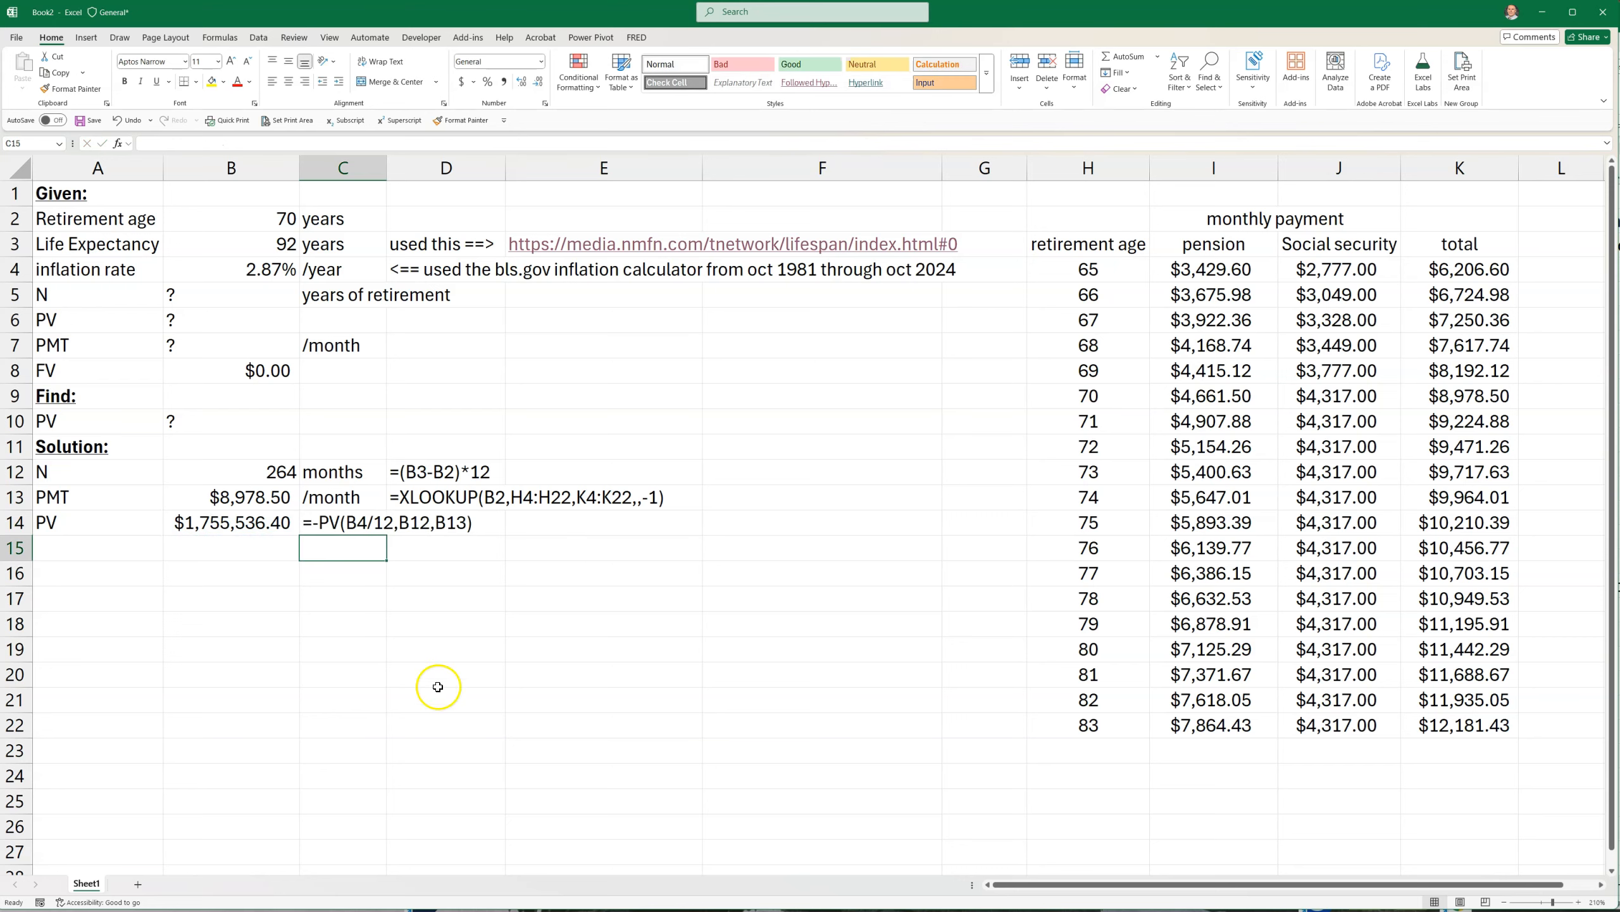
Review the given values in A1:C8 and inspect the formula behind the present value in B14
left_click(250, 223)
left_click(251, 236)
left_click(251, 216)
left_click_drag(61, 194, 328, 373)
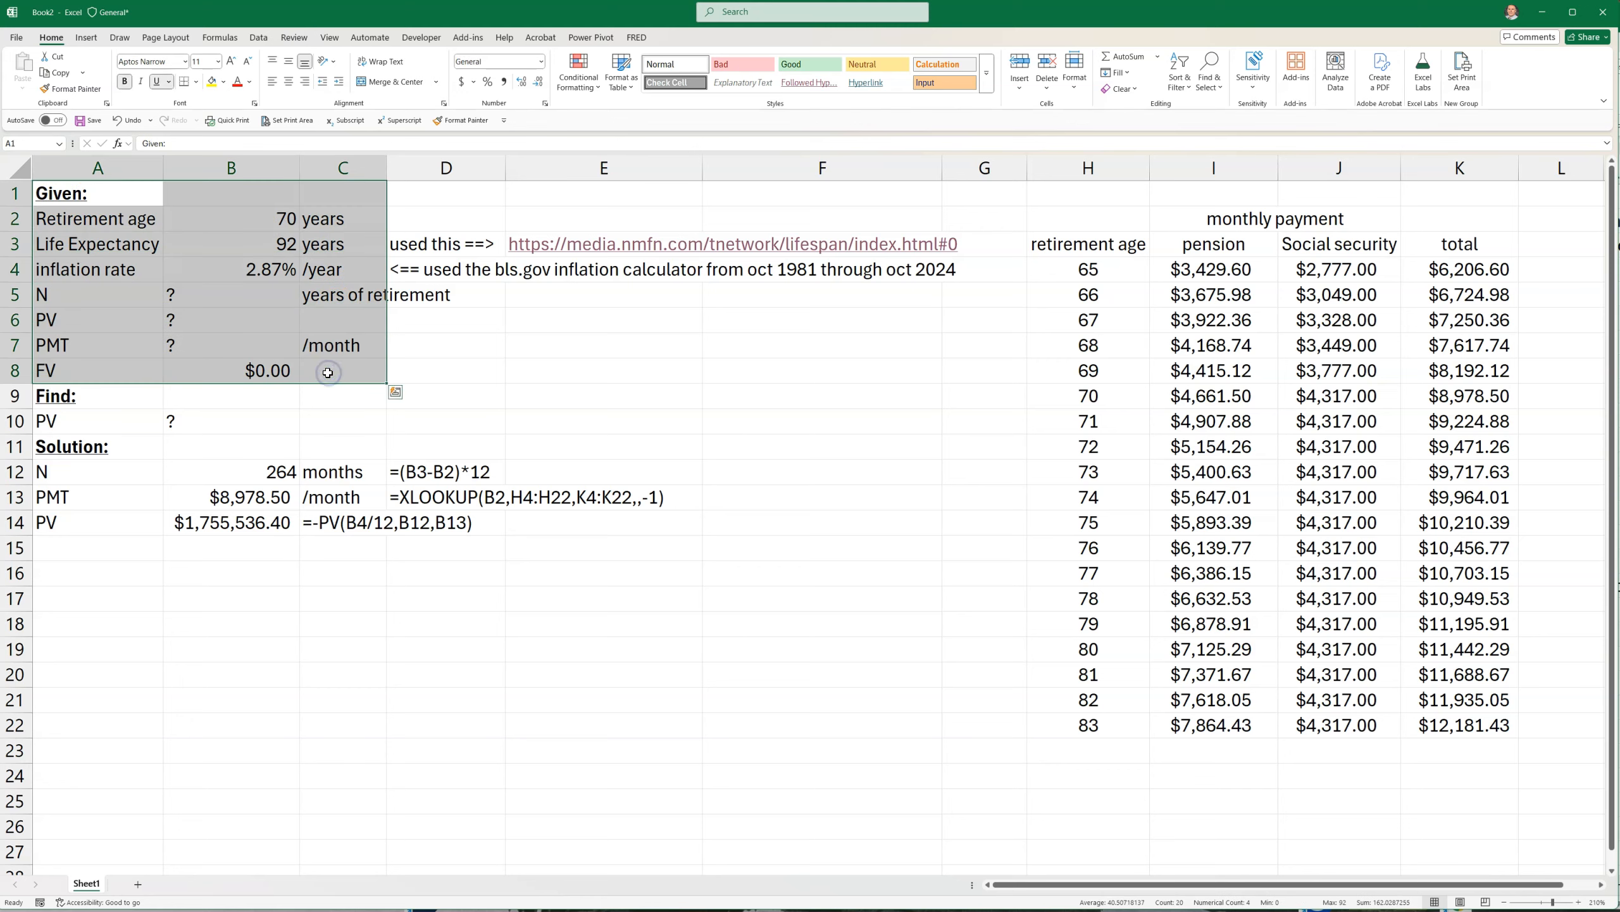
left_click_drag(283, 218, 277, 244)
left_click_drag(218, 512, 224, 480)
left_click(220, 554)
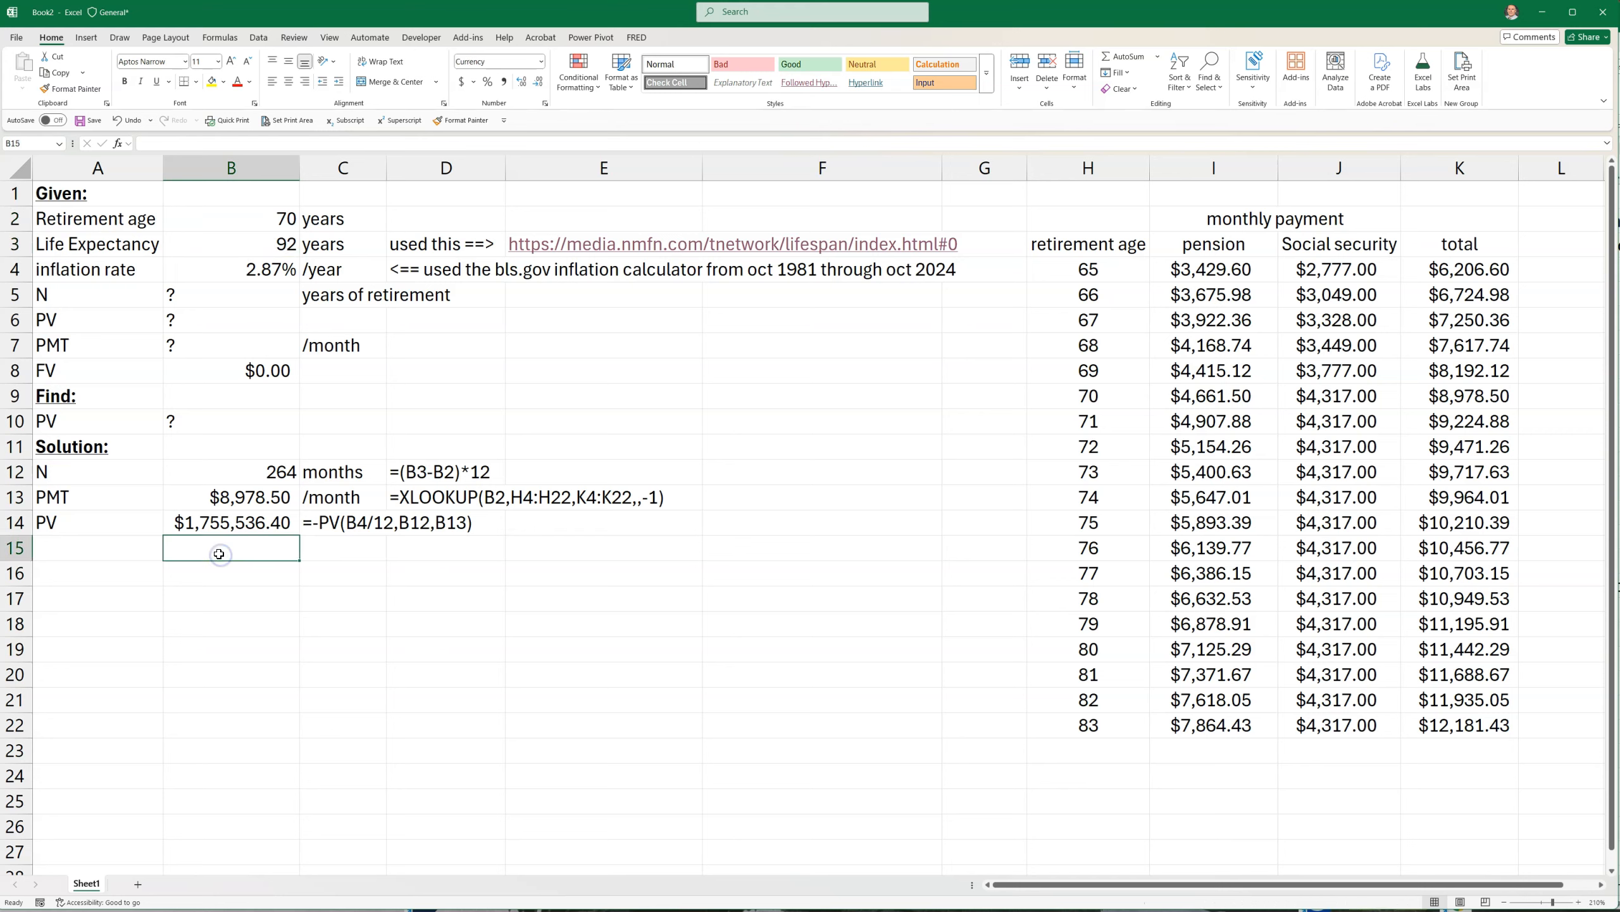
left_click(232, 522)
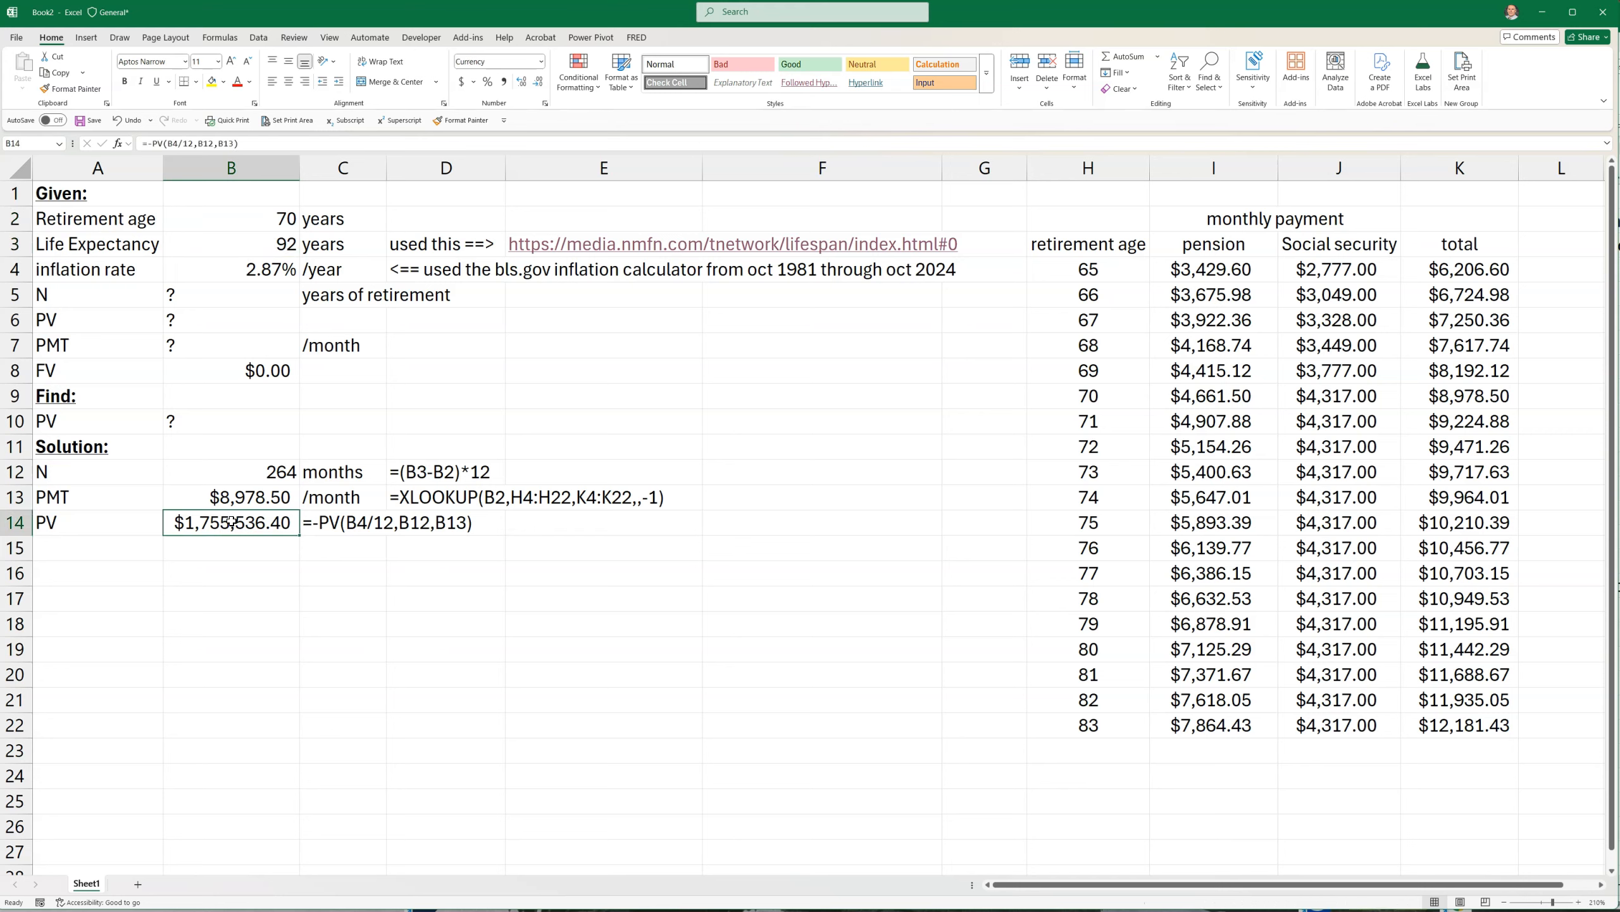
double_click(231, 521)
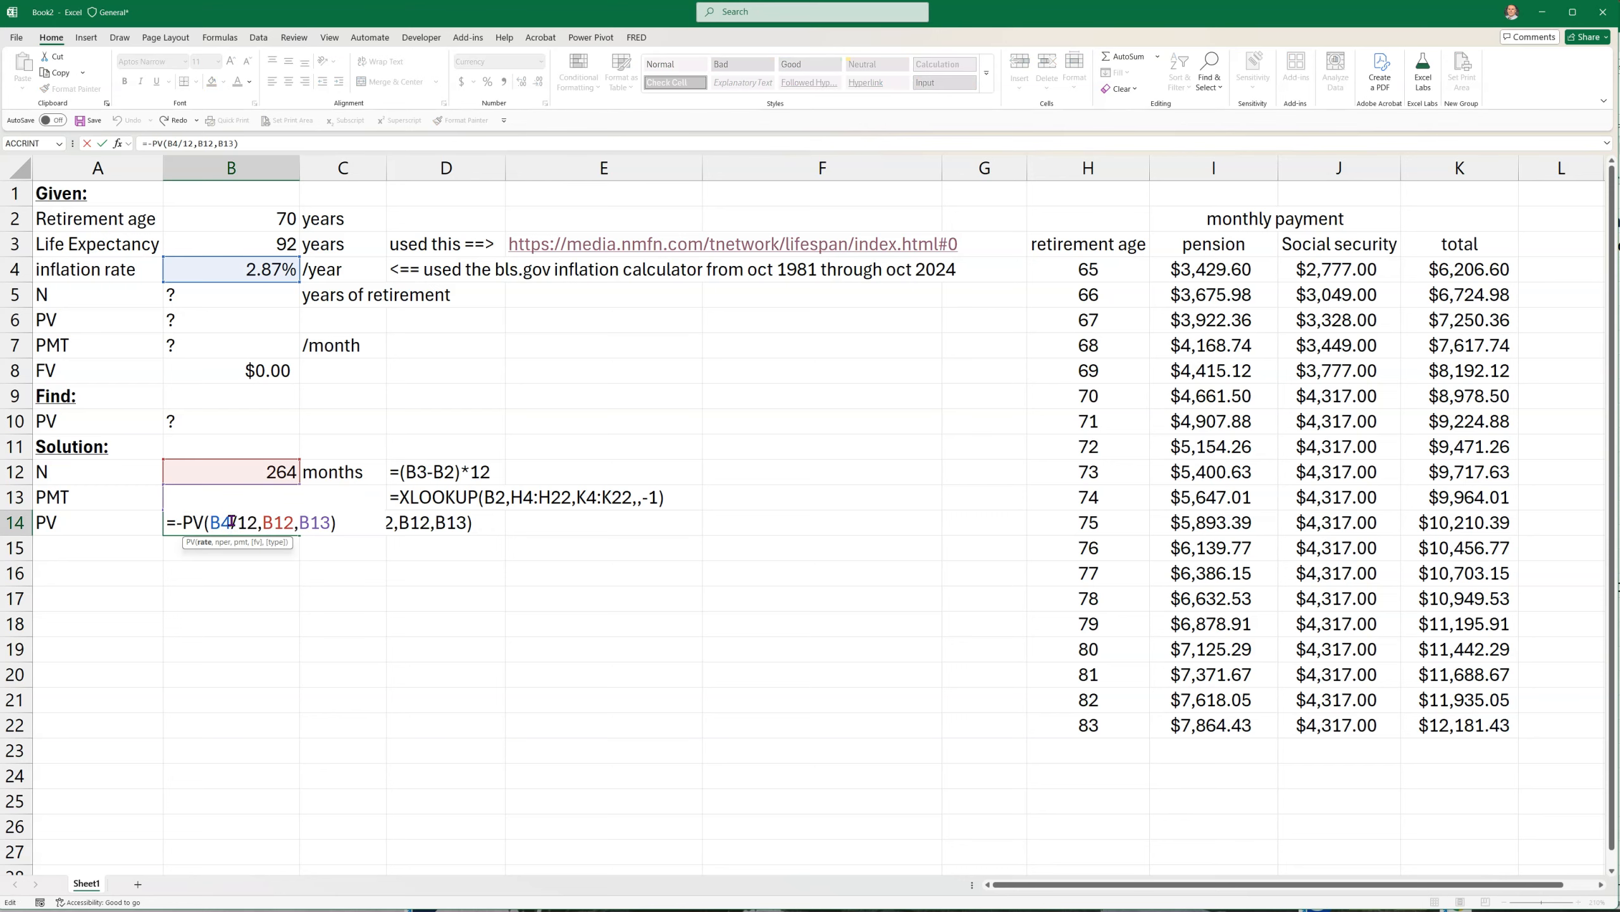
key("Escape")
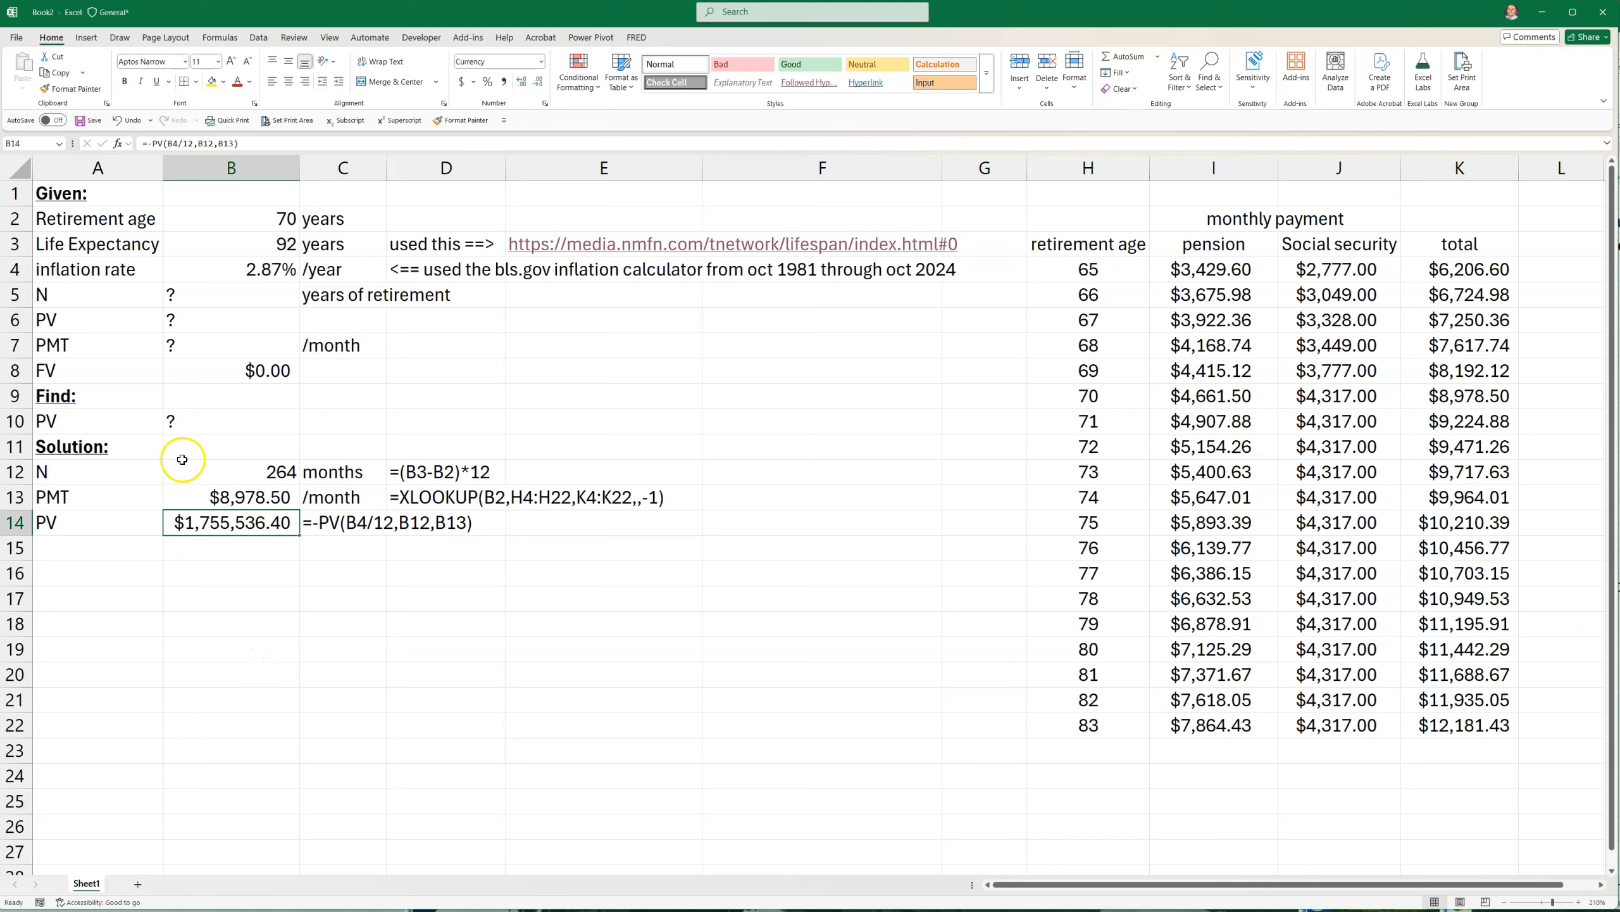
Set the retirement age in B2 to 71 and check the recalculated PV and PMT against the age 71 total in K10
left_click(236, 221)
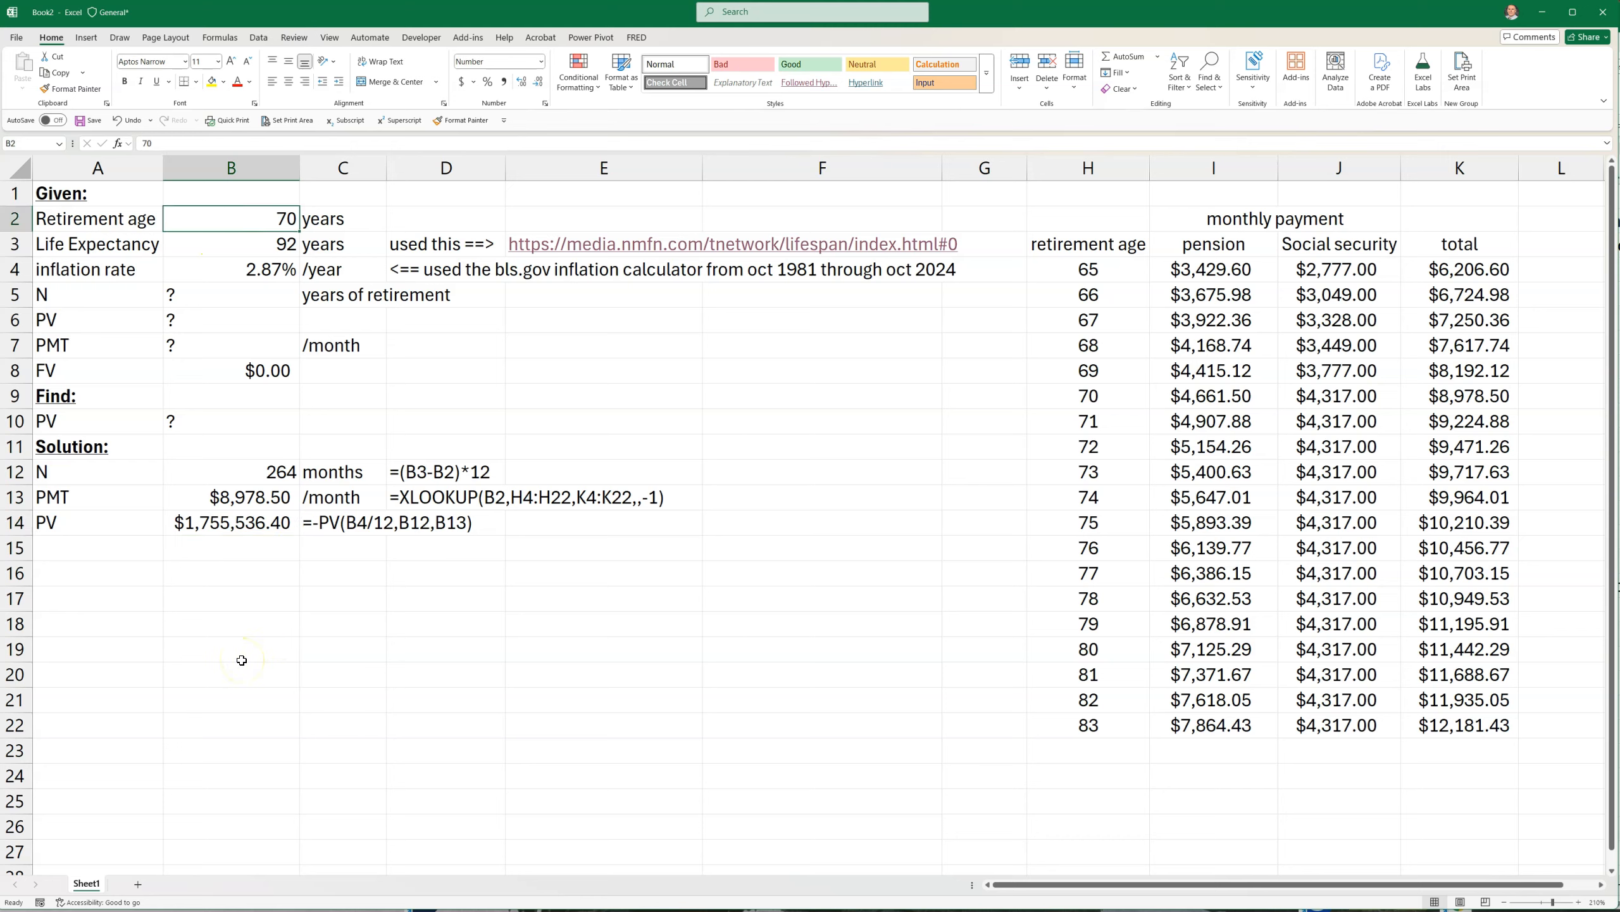
type("71")
key("Return")
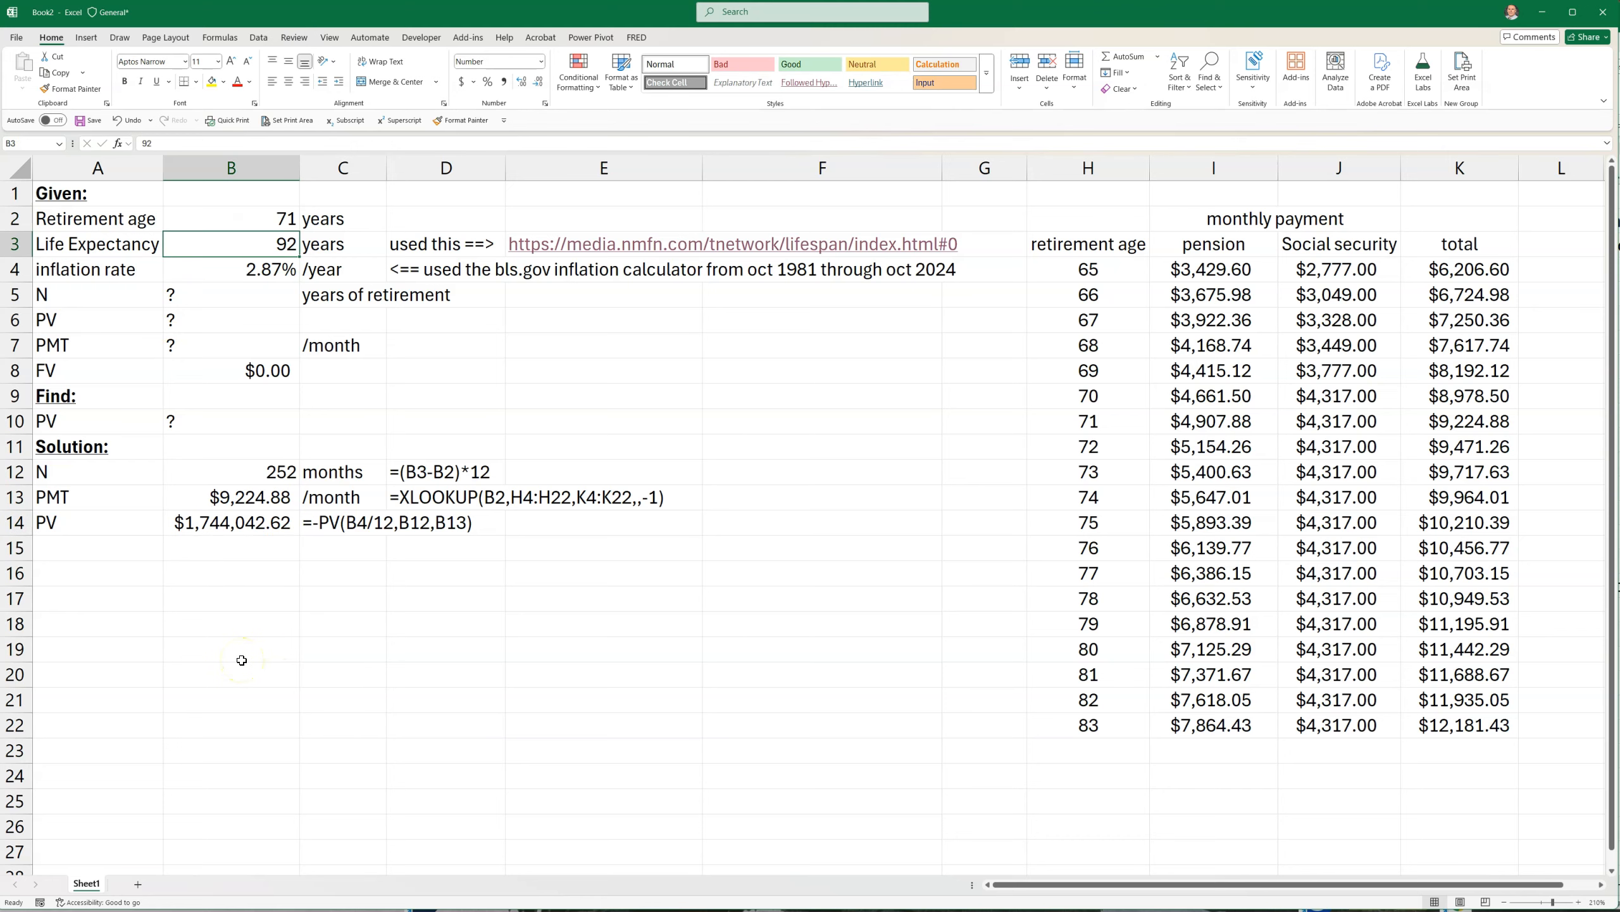
left_click(212, 522)
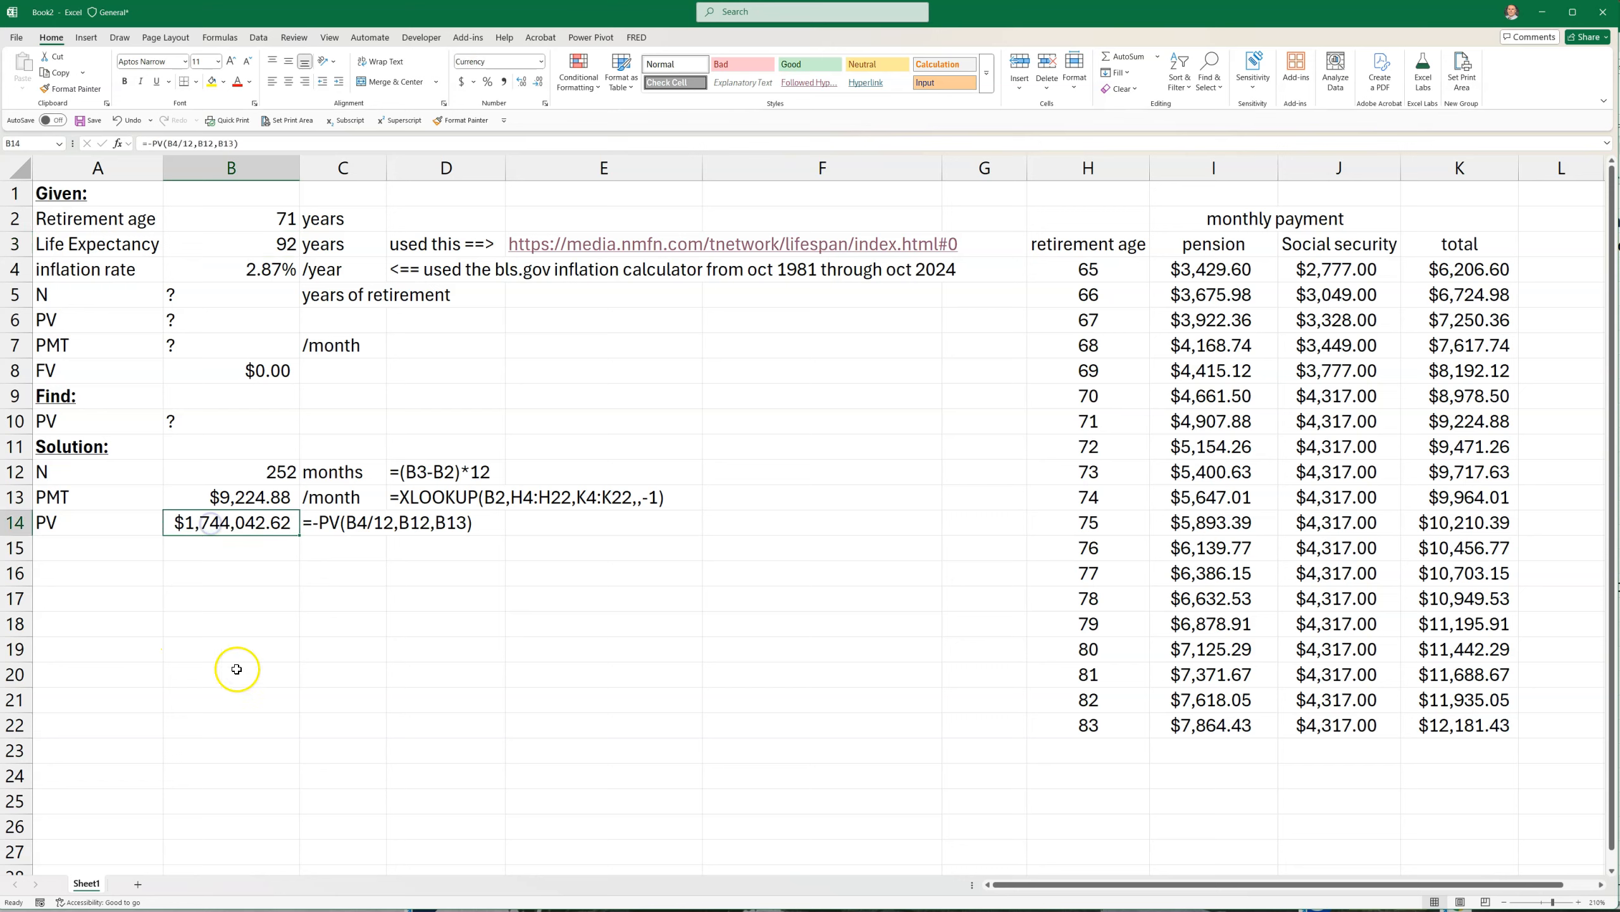
left_click(237, 493)
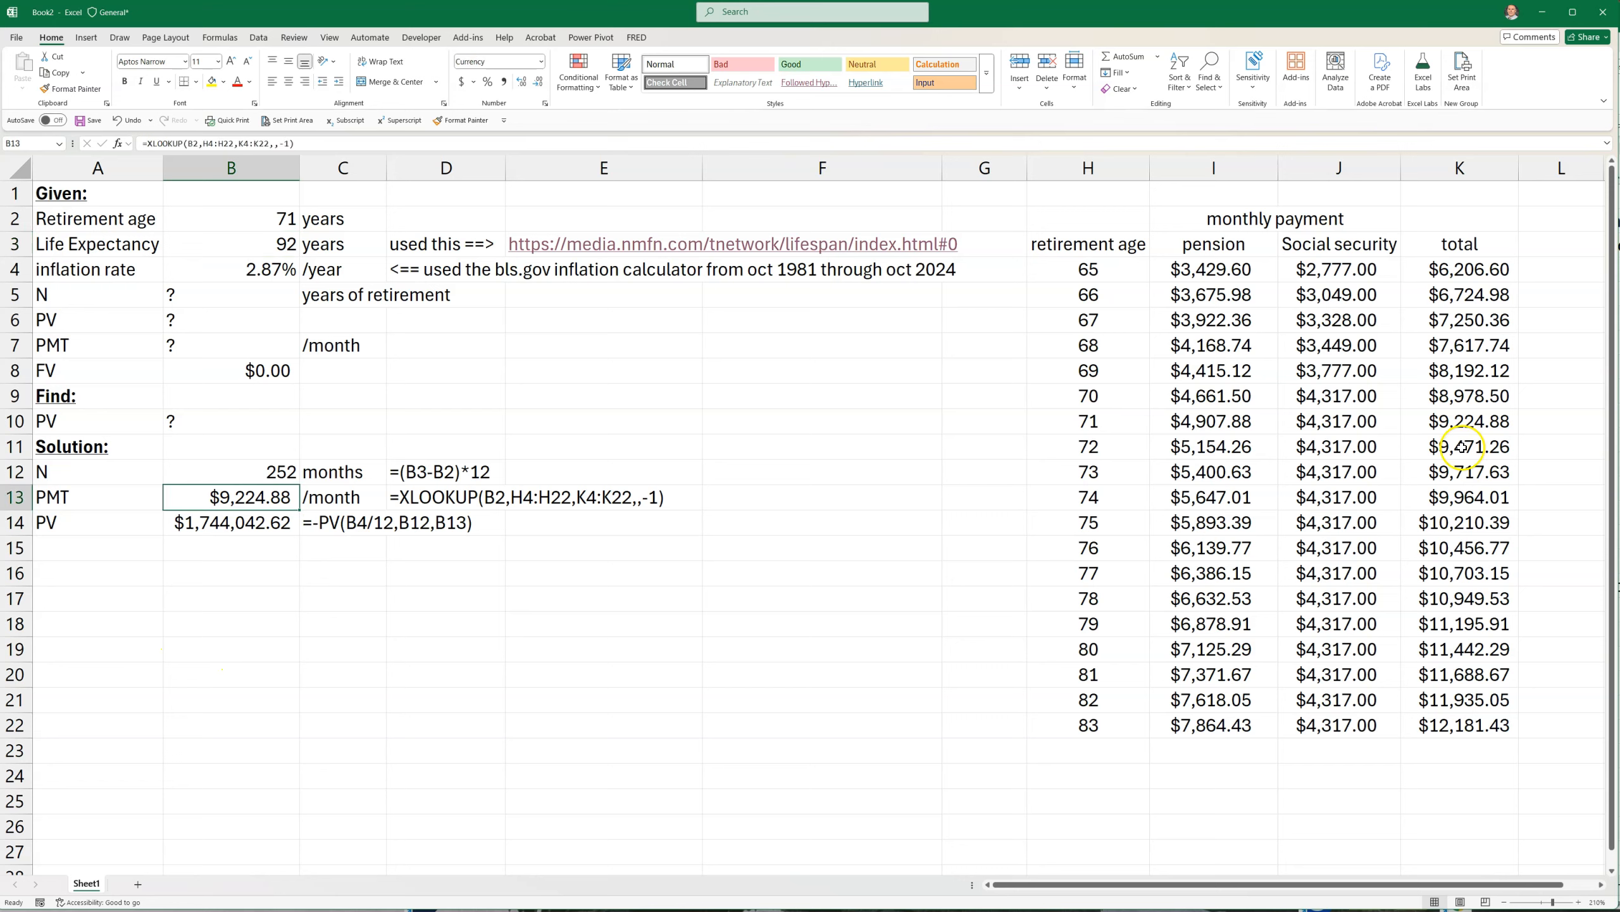
left_click(1463, 422)
left_click(257, 220)
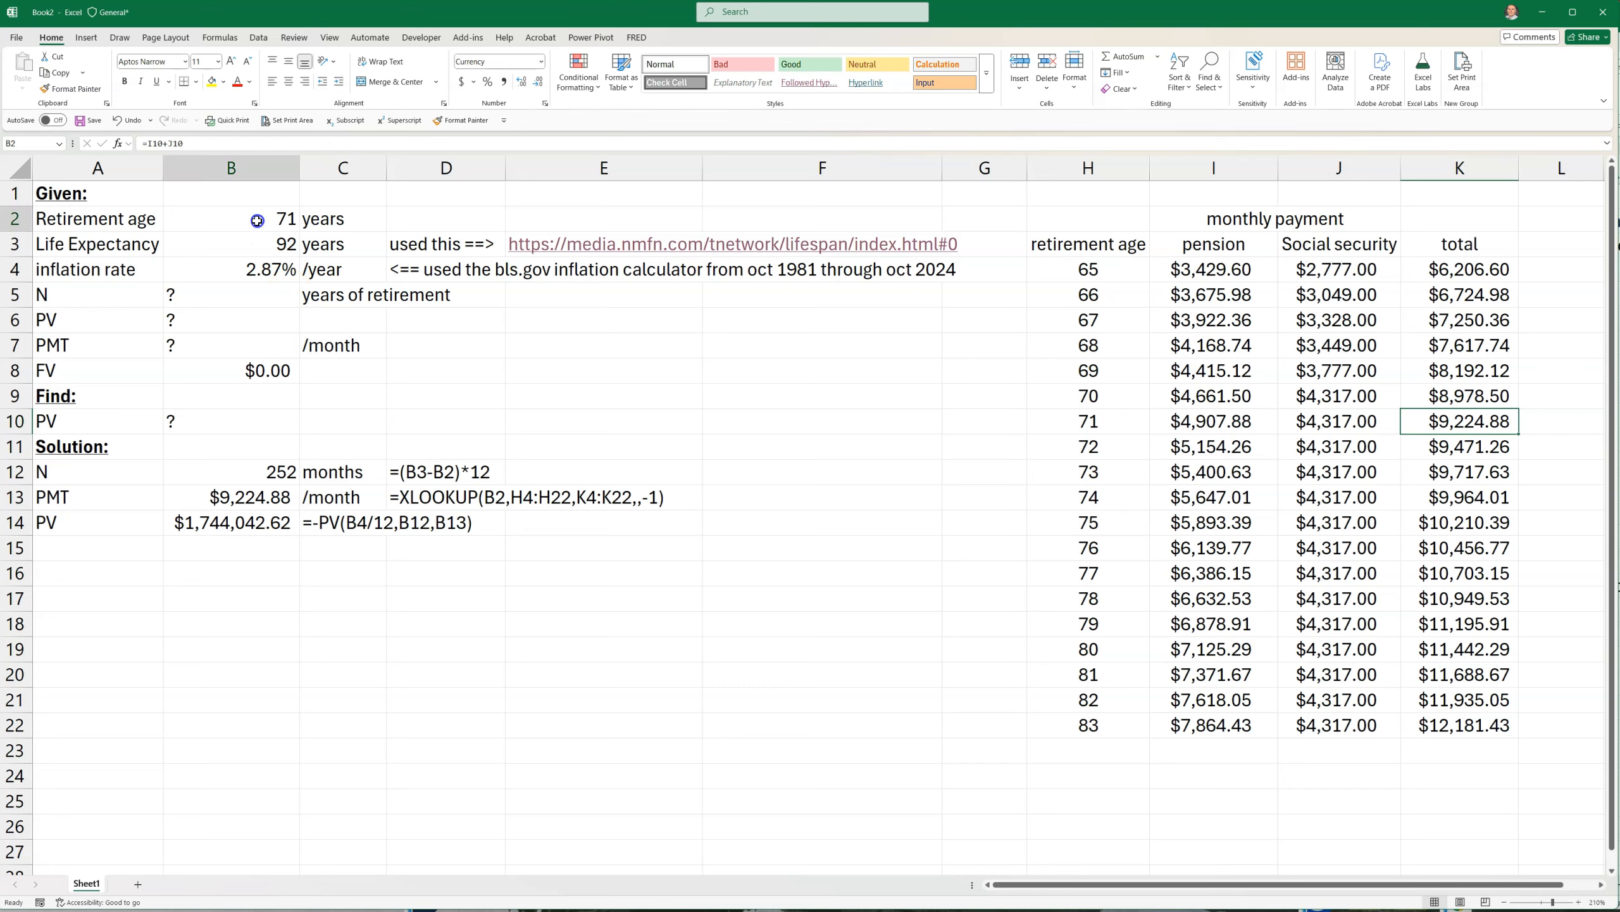
Set the retirement age in B2 to 72 and check the recalculated present value in B14
type("7")
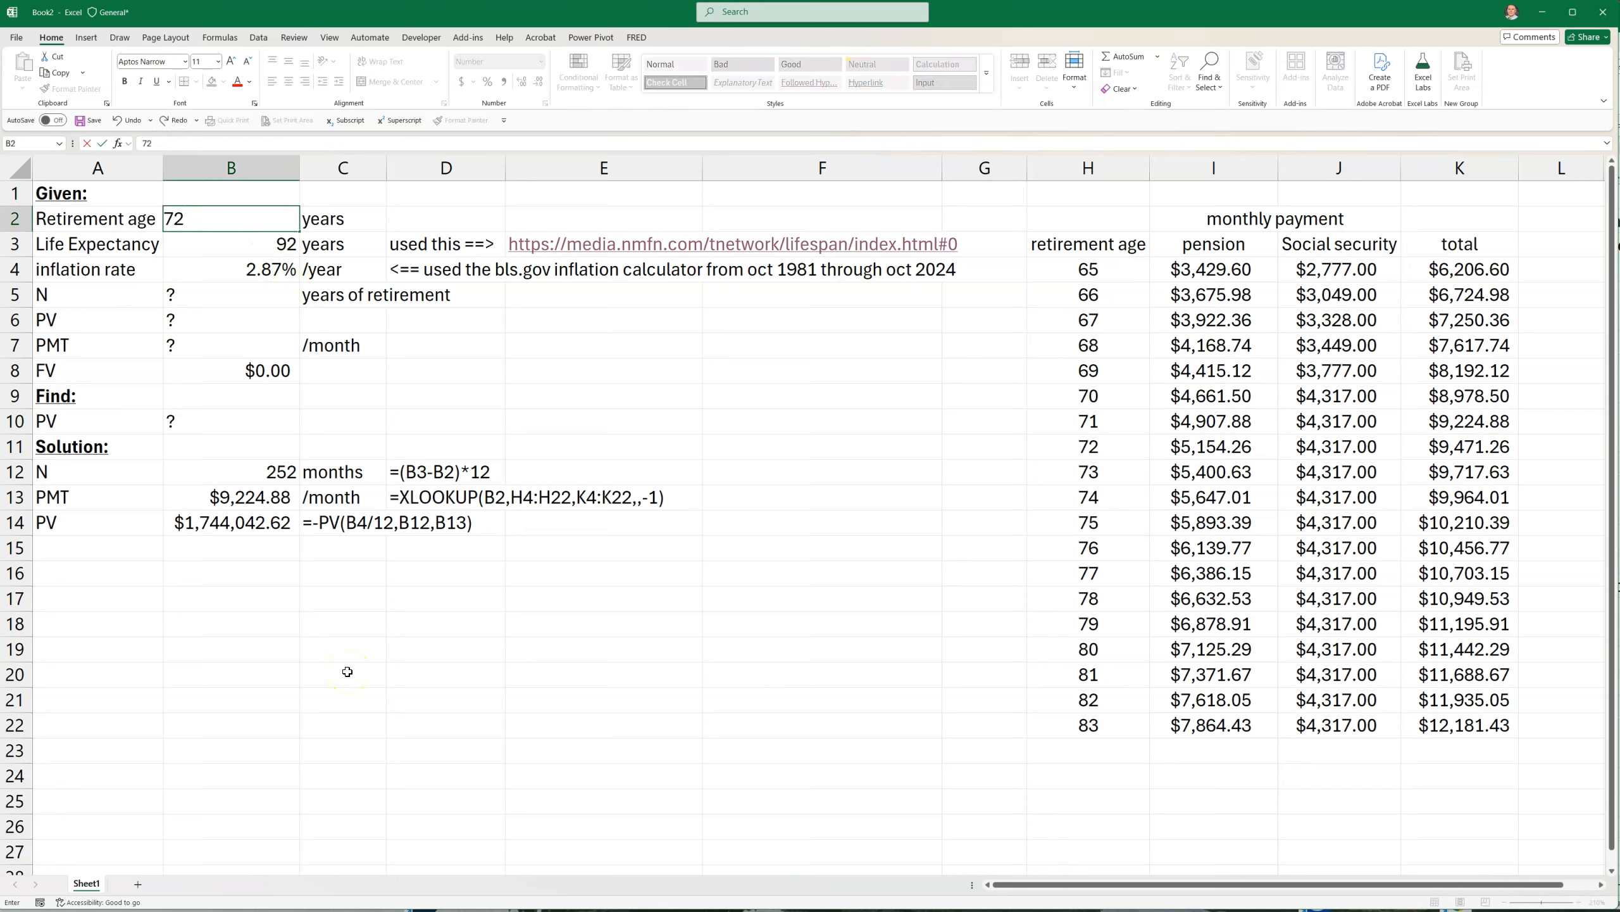
key("Return")
left_click(233, 523)
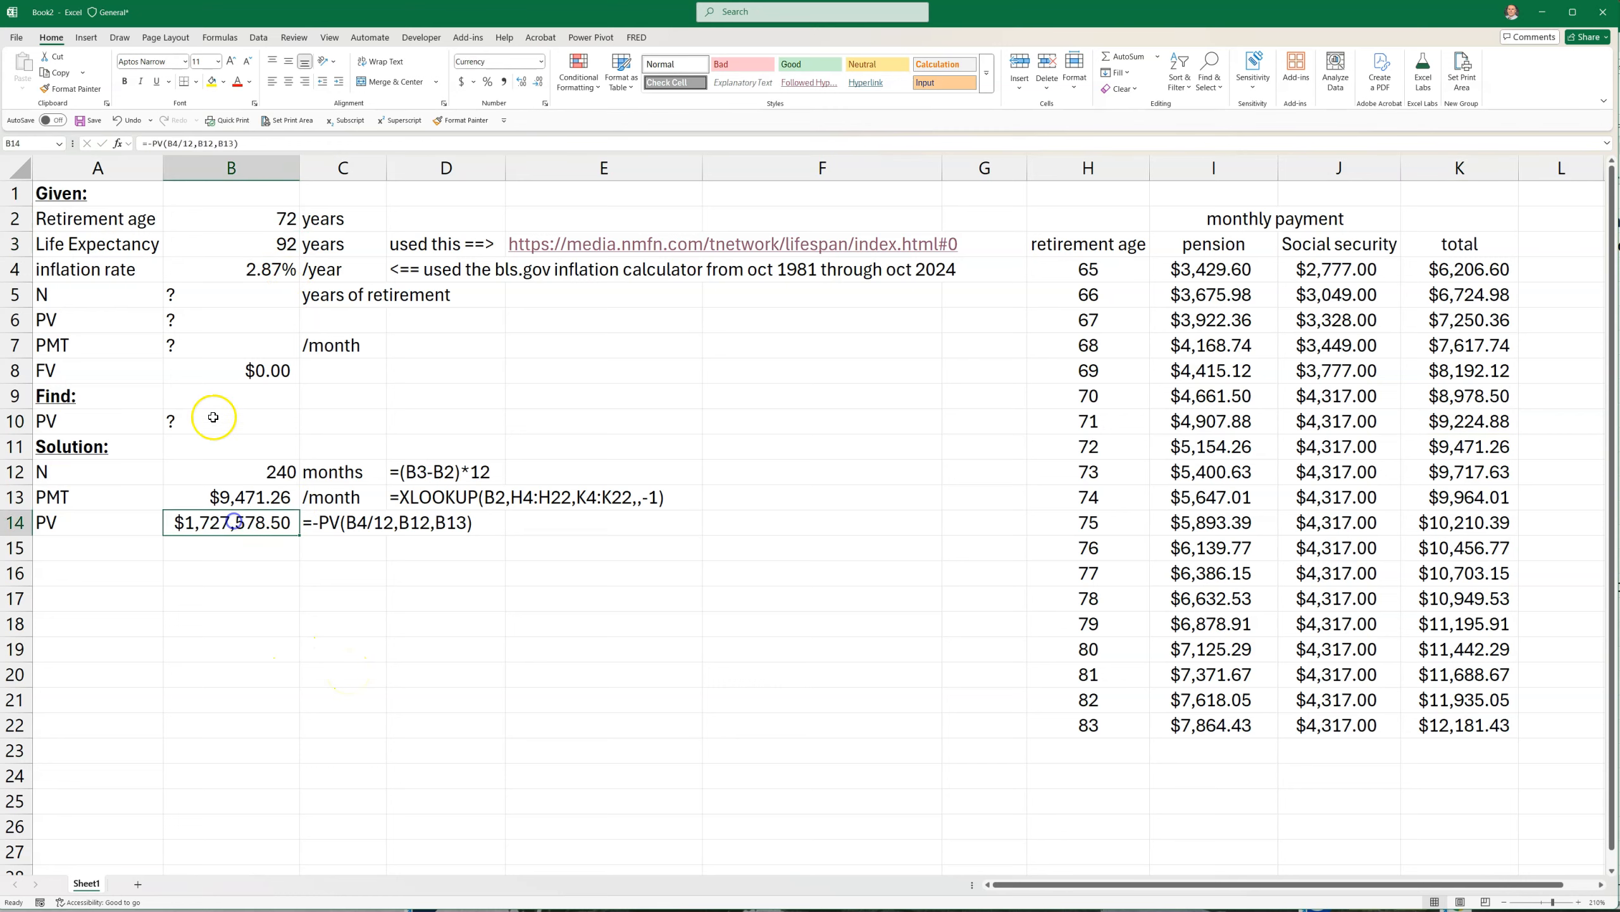
left_click(230, 226)
left_click(227, 525)
left_click(267, 224)
left_click(223, 525)
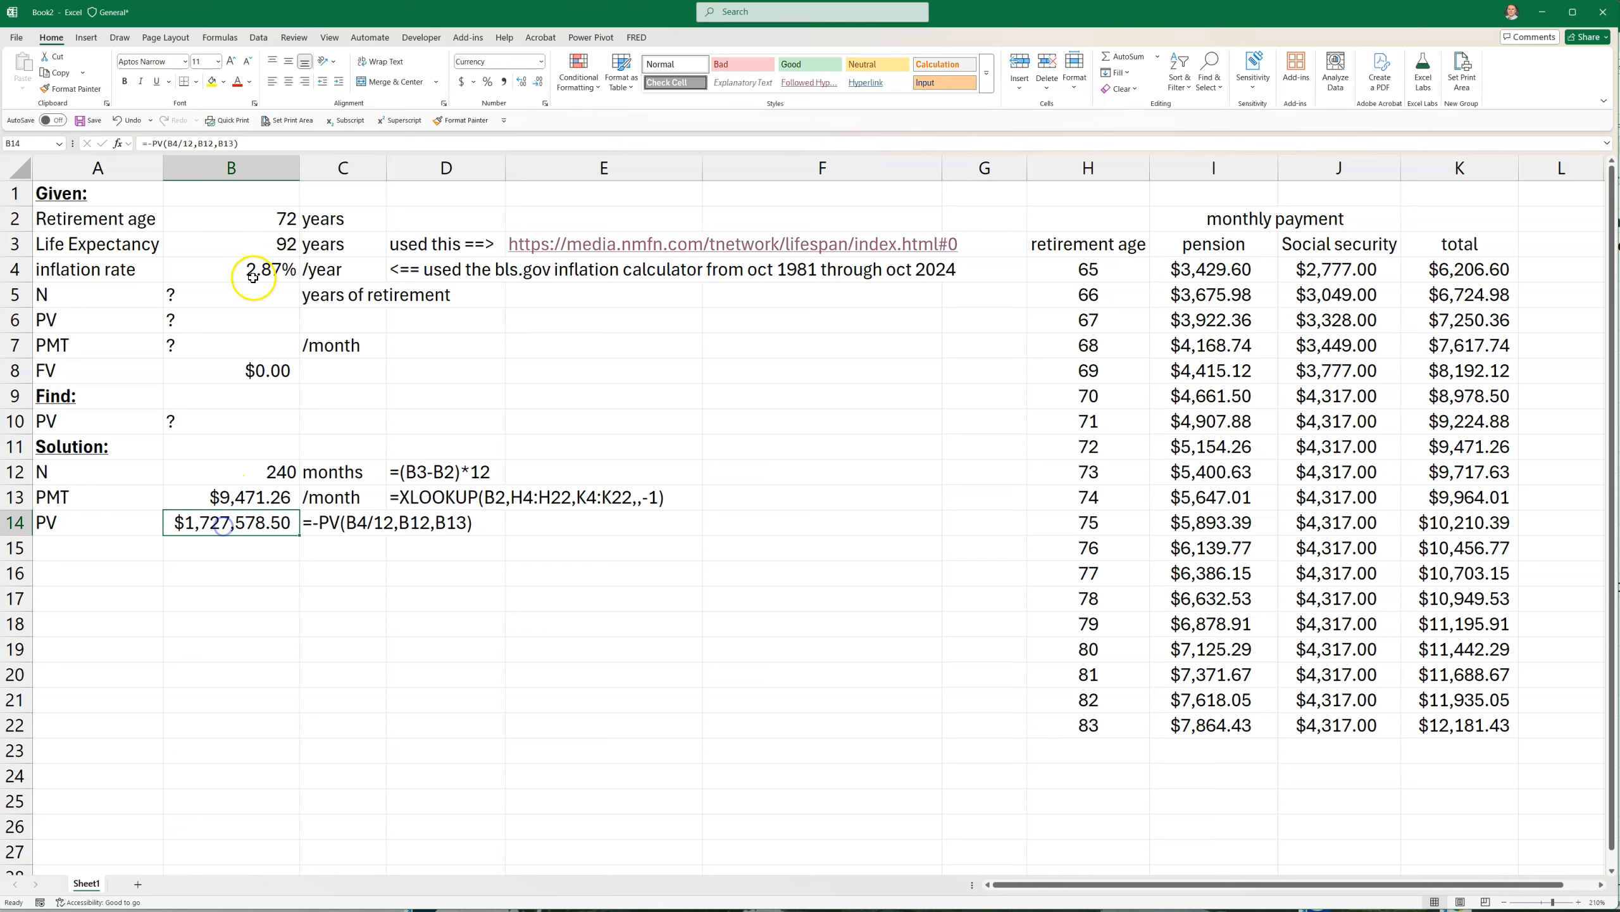
left_click(231, 224)
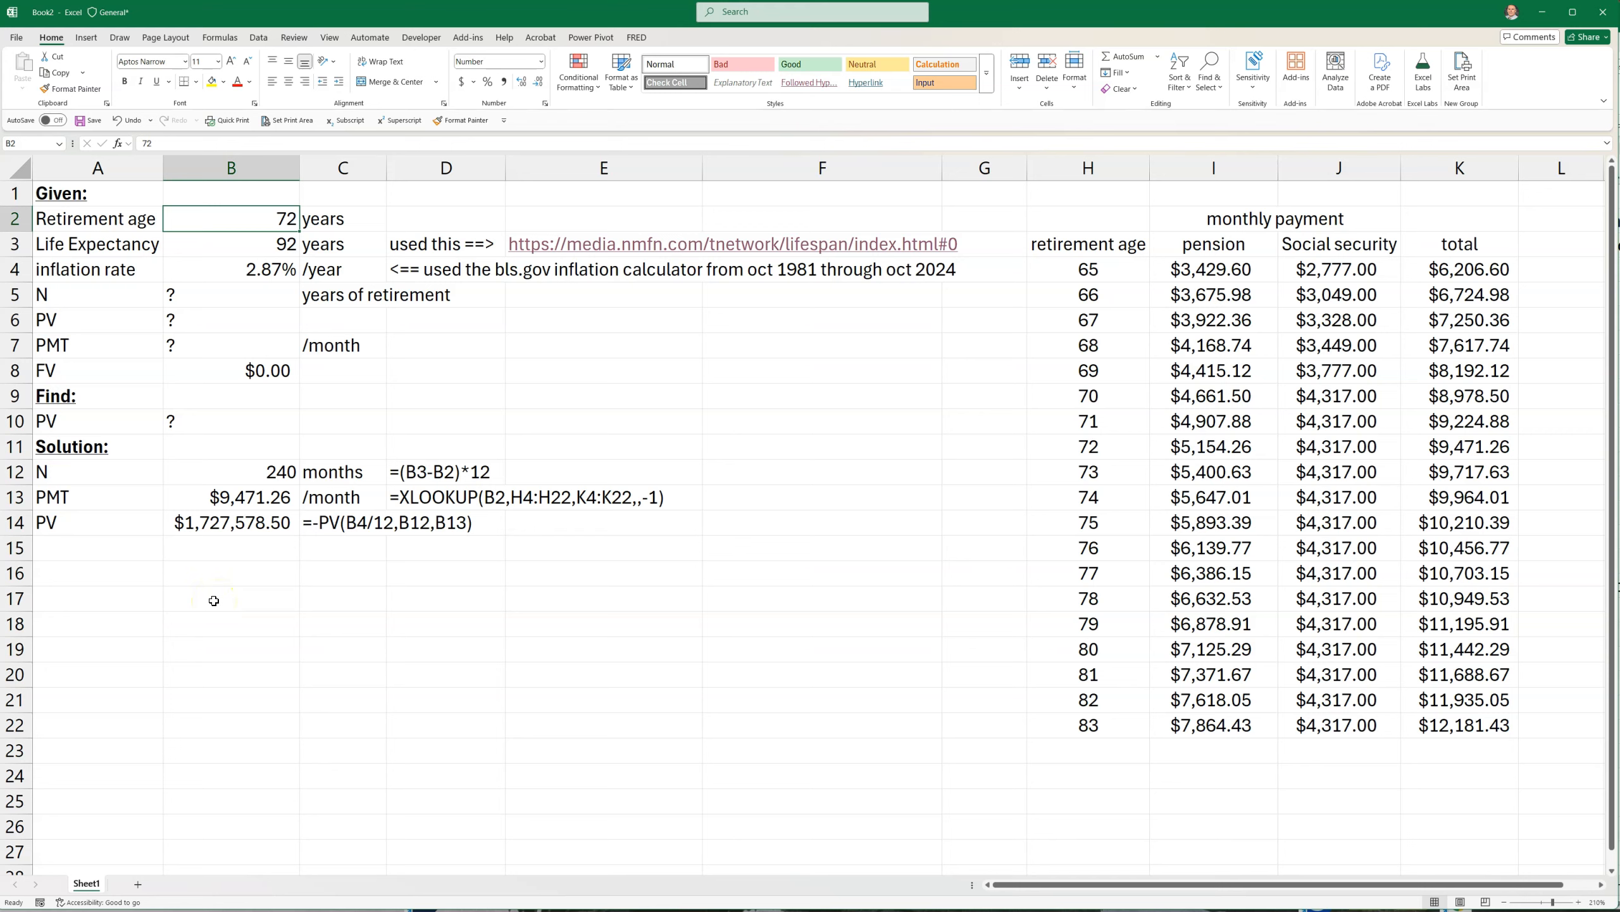
left_click(236, 532)
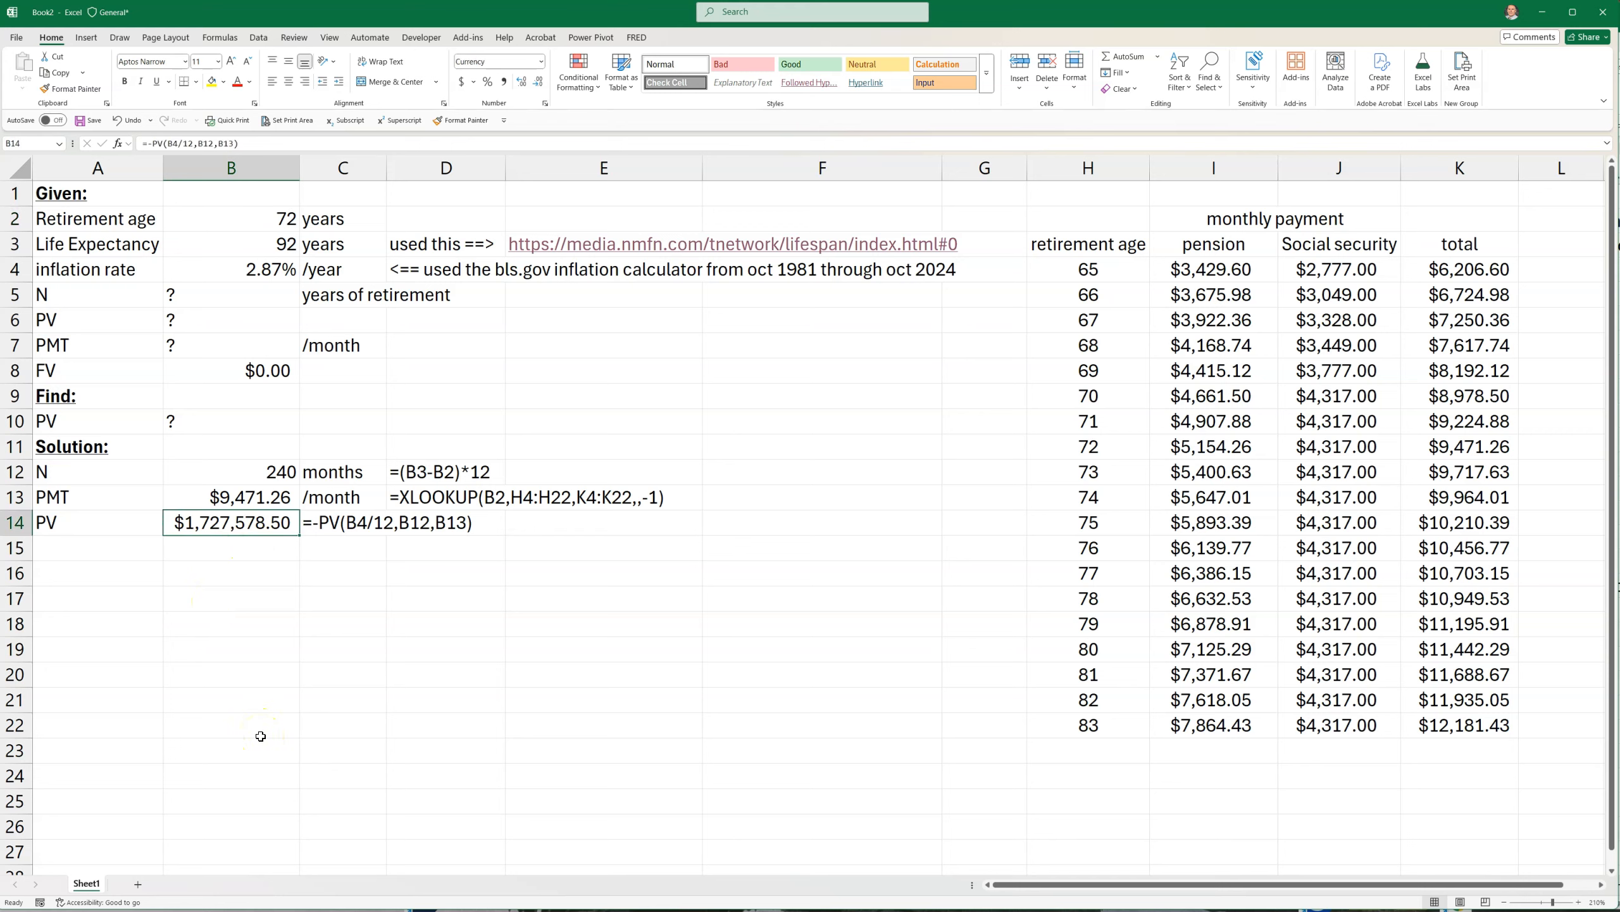
left_click_drag(90, 519, 166, 514)
left_click(222, 529)
left_click(230, 528)
Check in the Excel add-ins list whether the Solver Add-in is enabled, leaving the list unchanged
left_click(17, 40)
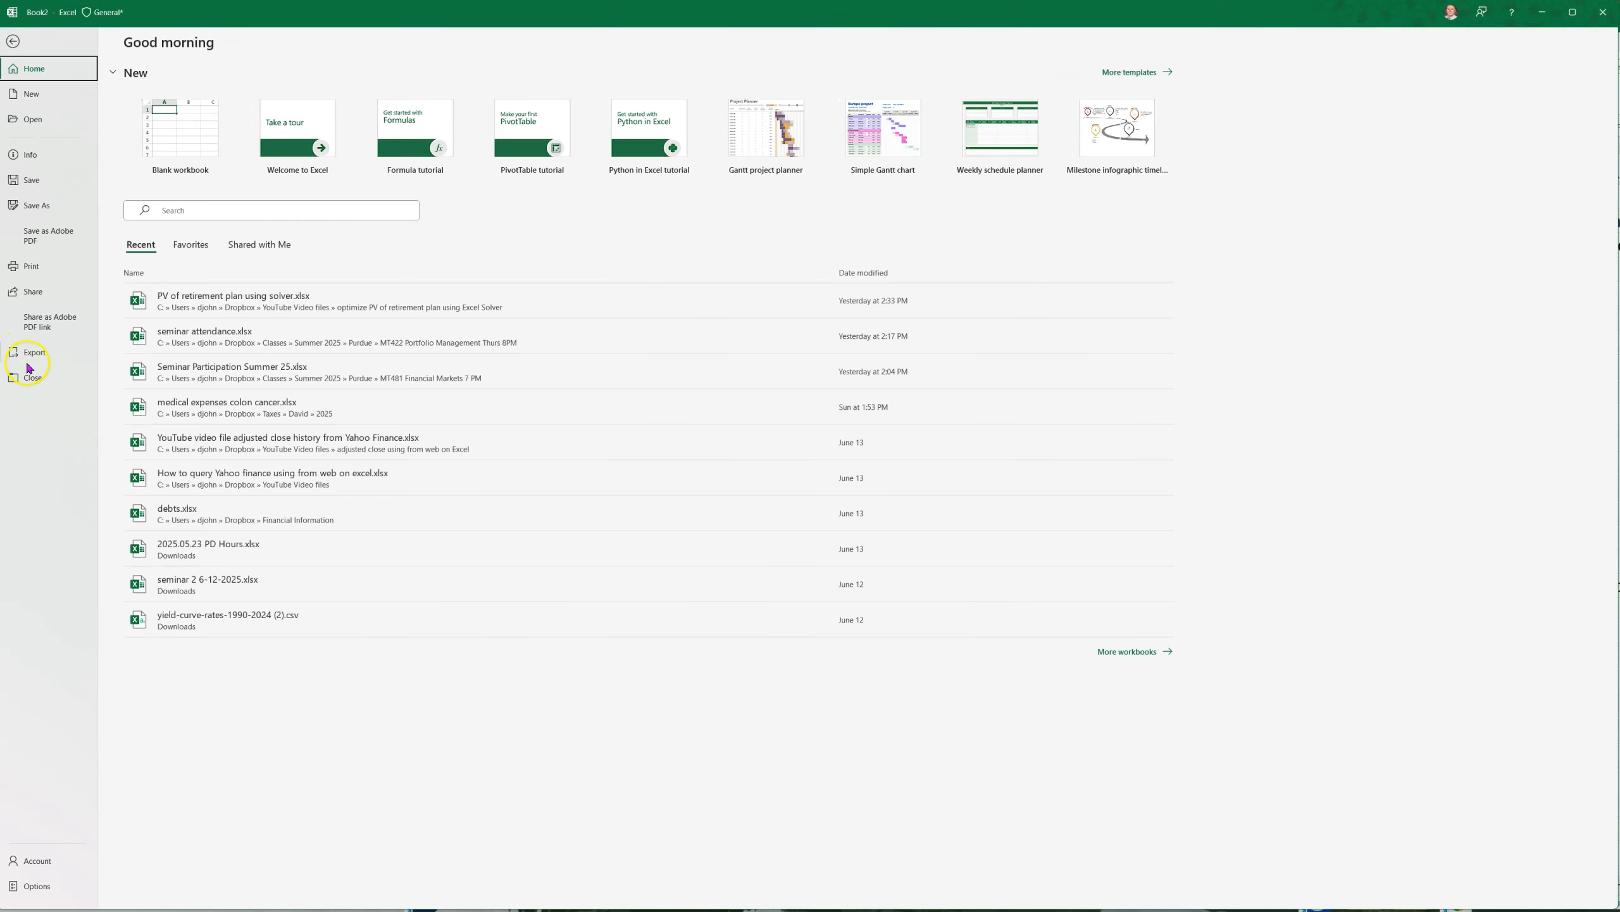
left_click(8, 889)
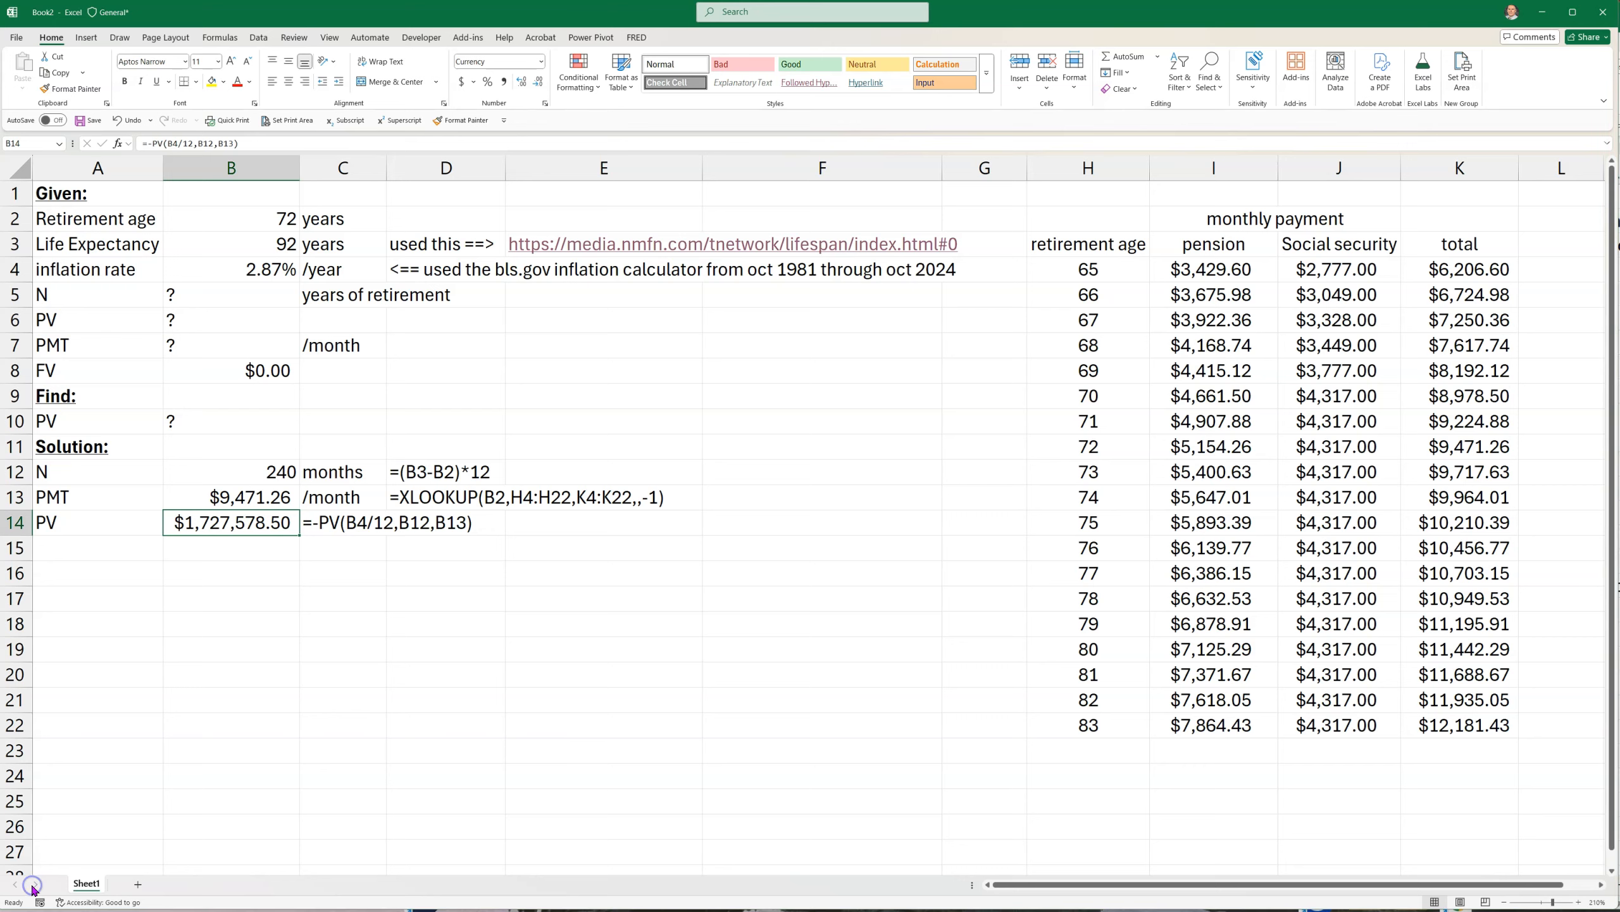
left_click(571, 458)
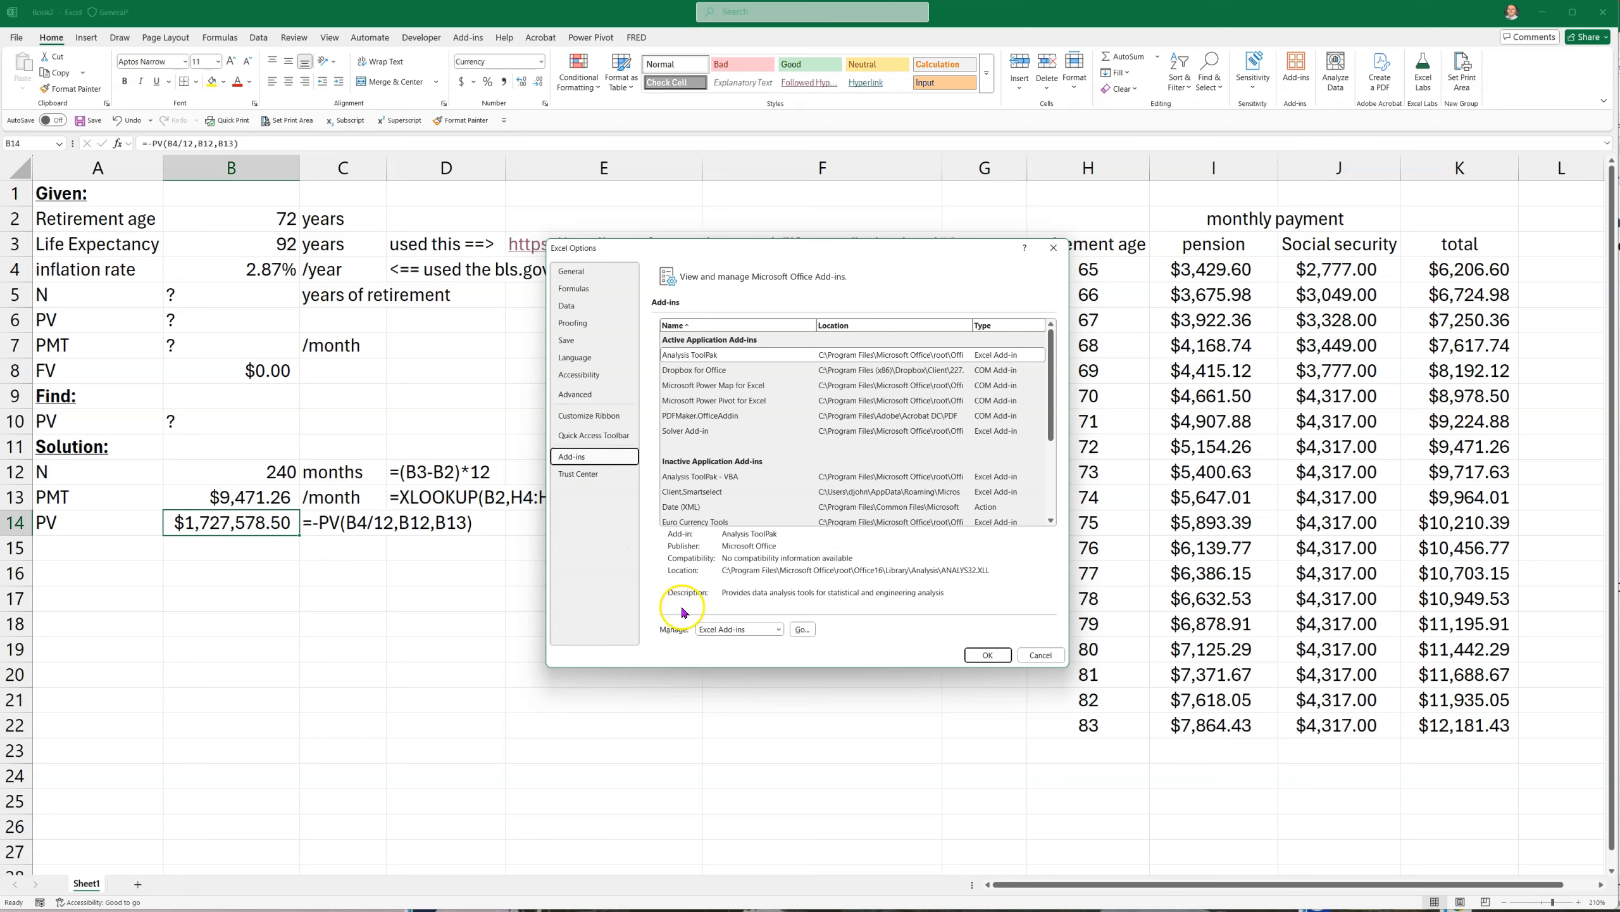
left_click(802, 628)
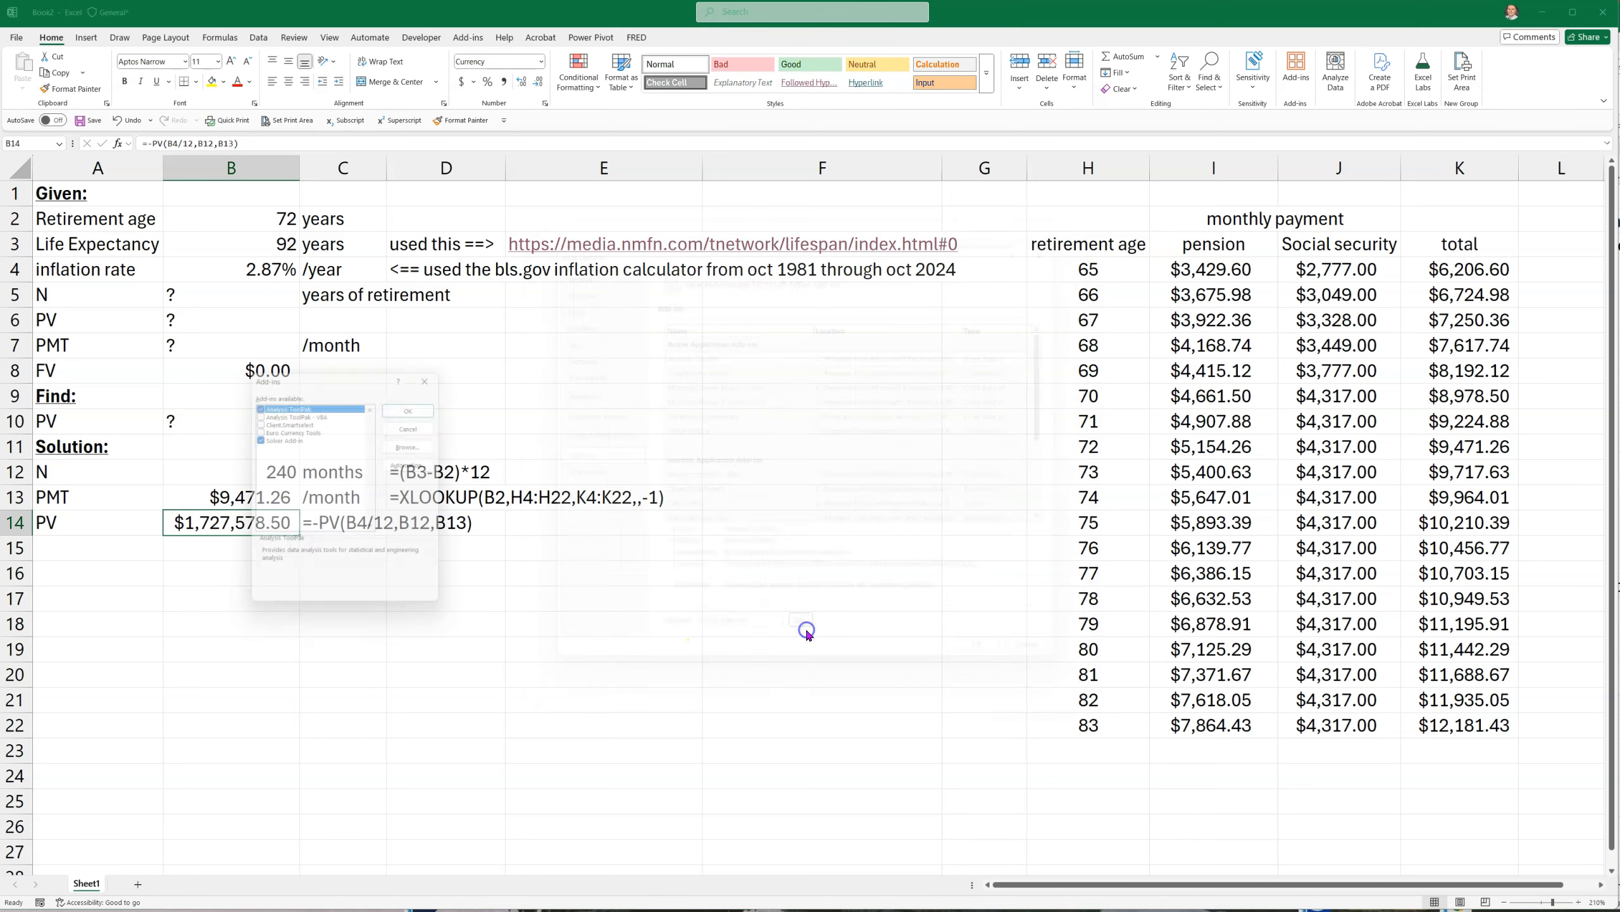
left_click(259, 440)
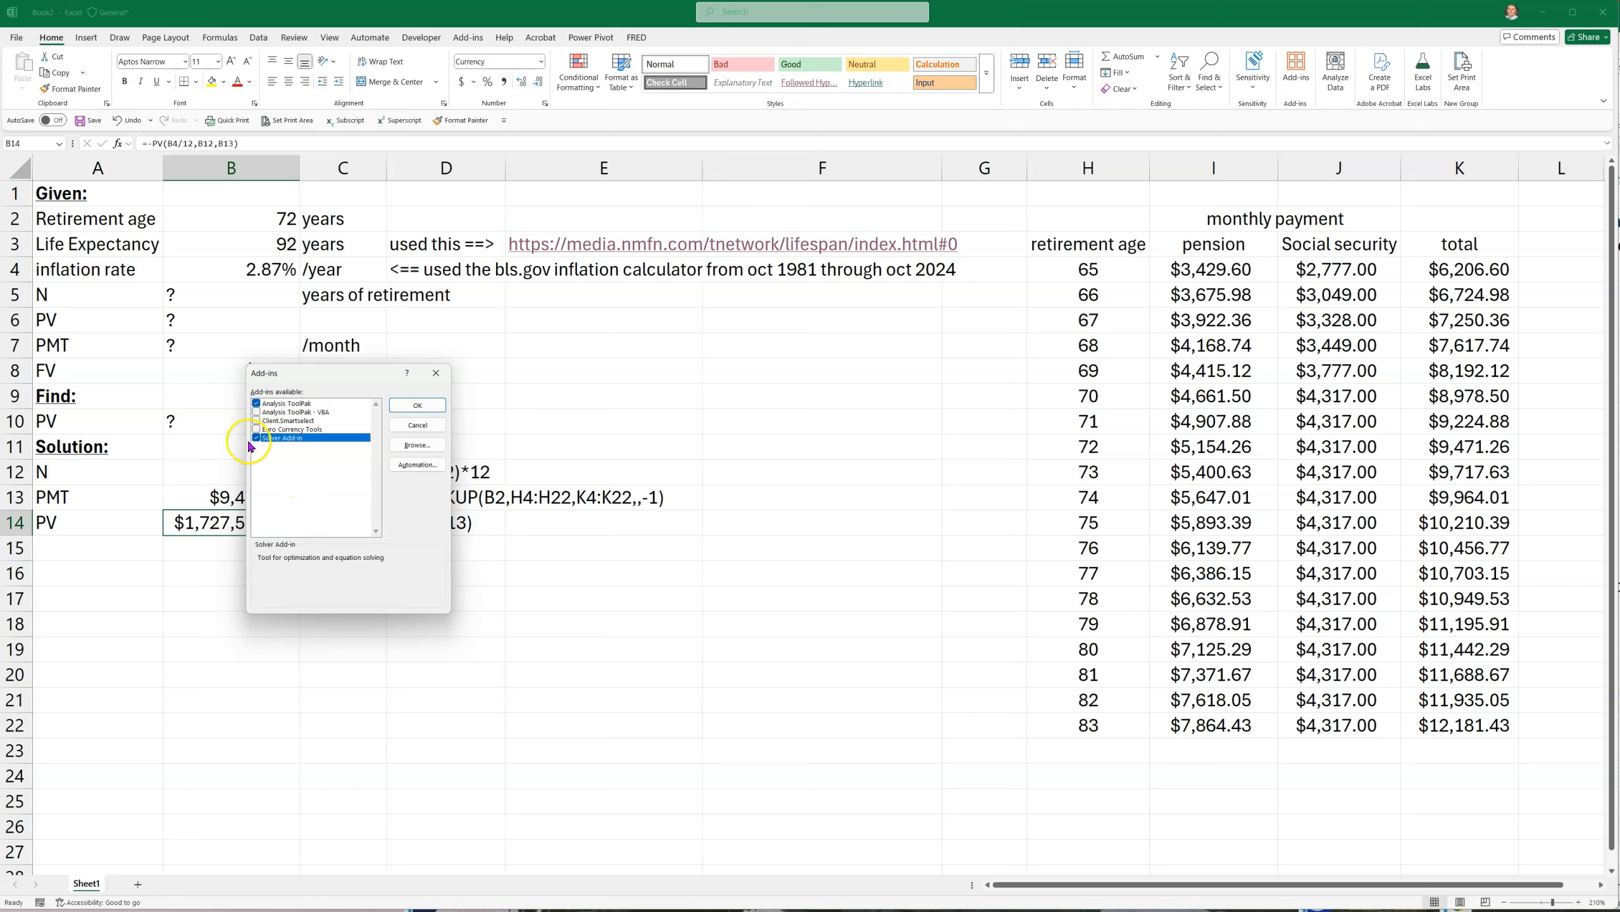
left_click(412, 426)
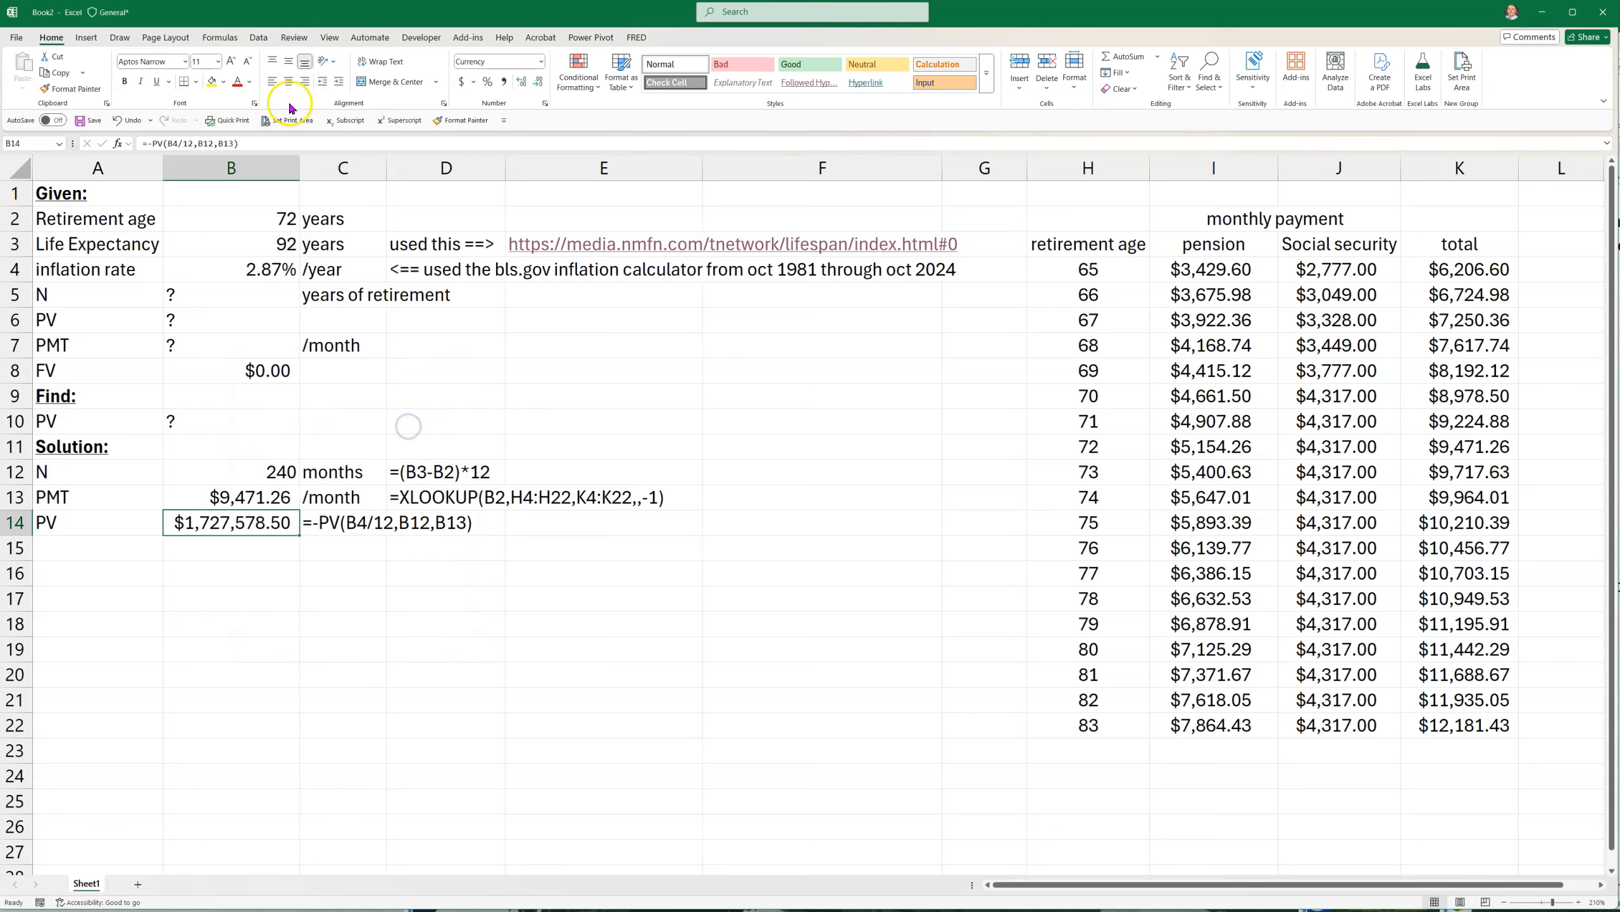
Set up Solver to maximize the present value in B14 by changing the retirement age in B2
left_click(258, 38)
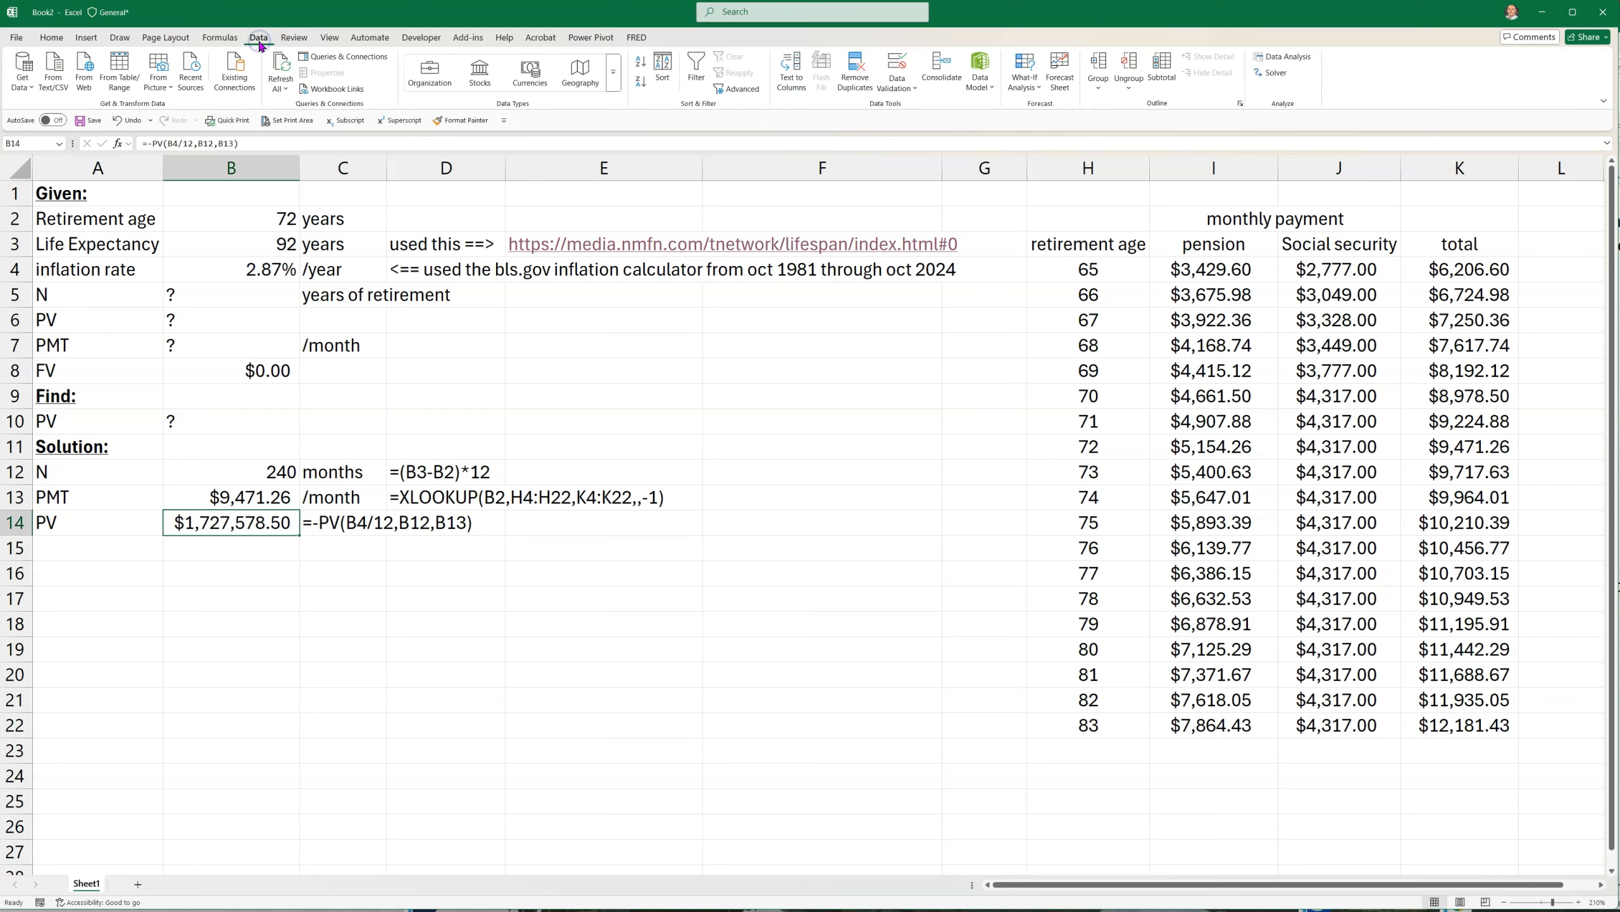
left_click(1269, 75)
left_click_drag(342, 316, 883, 373)
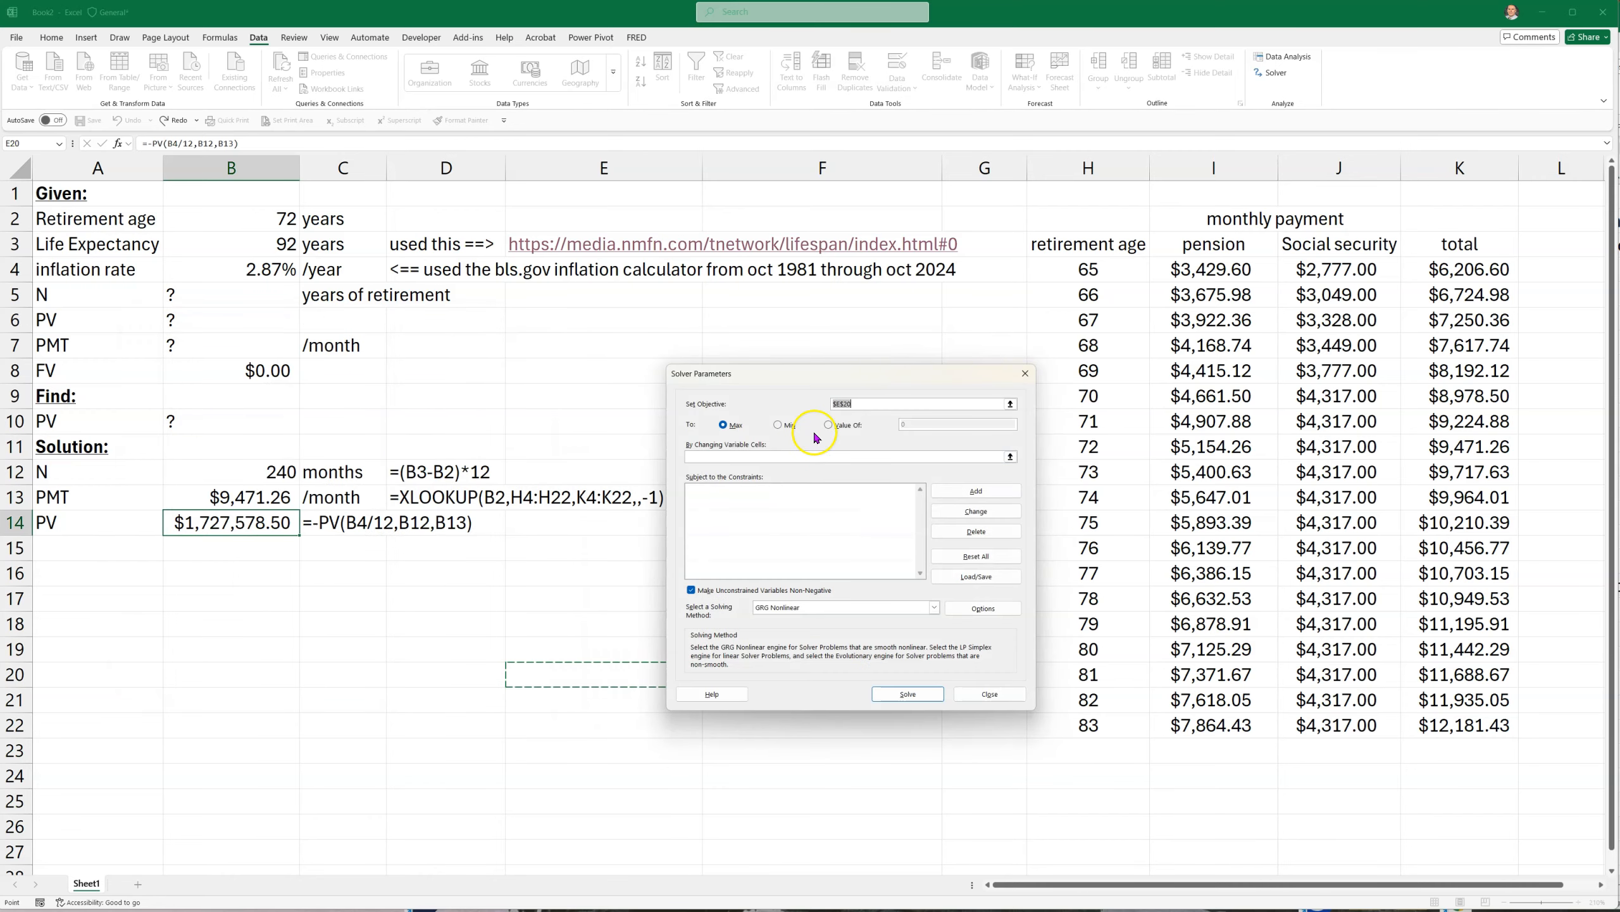
left_click(246, 523)
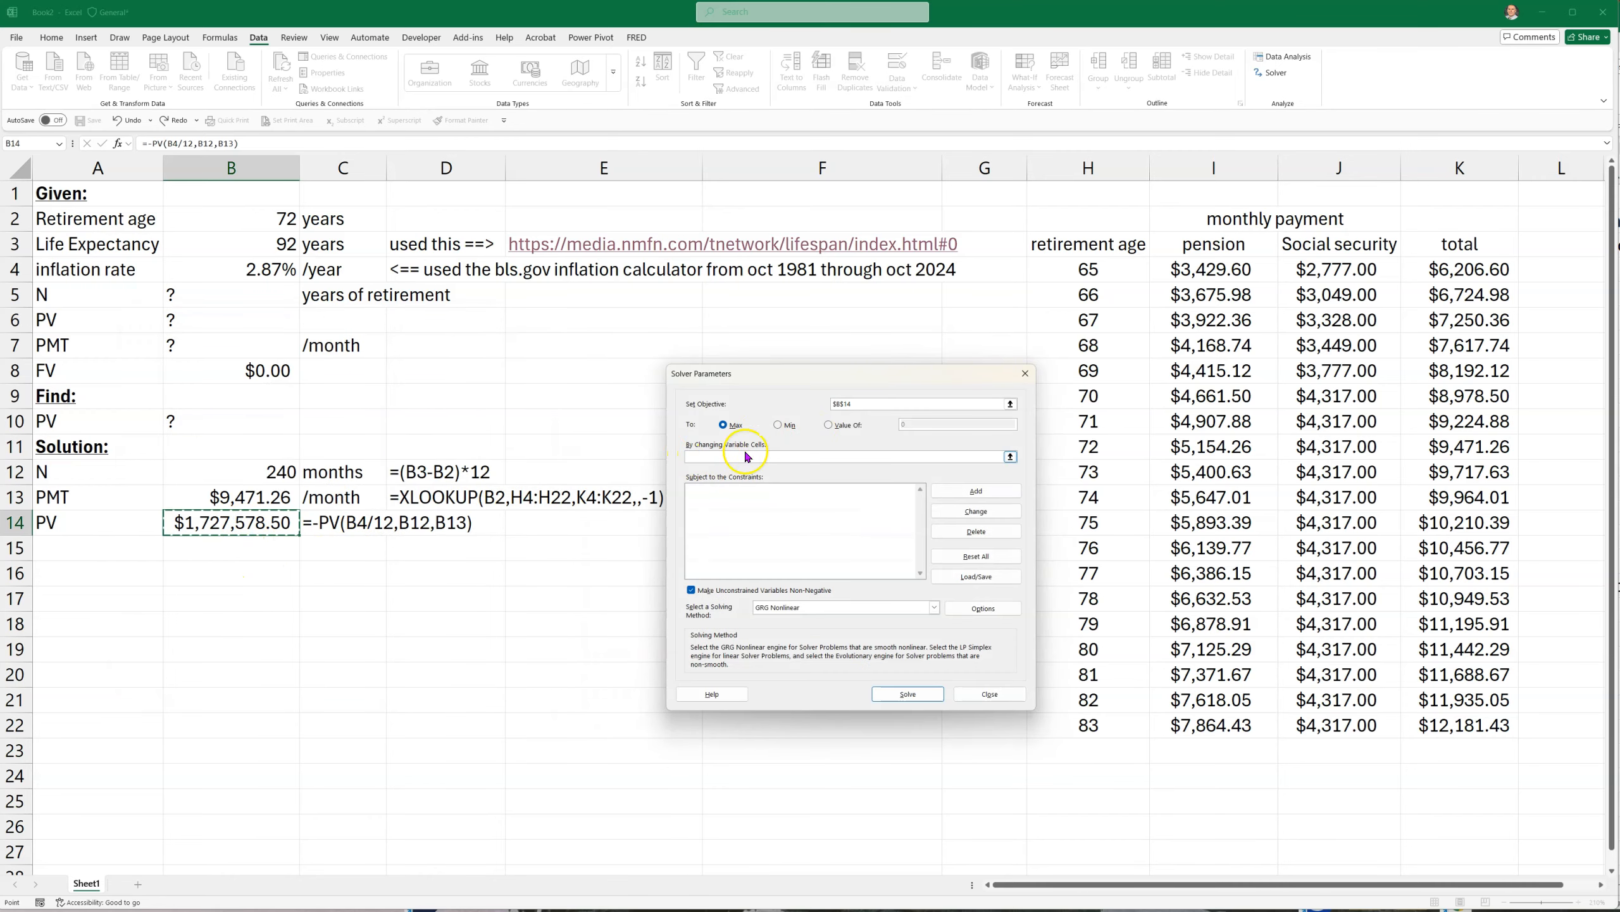
left_click(264, 220)
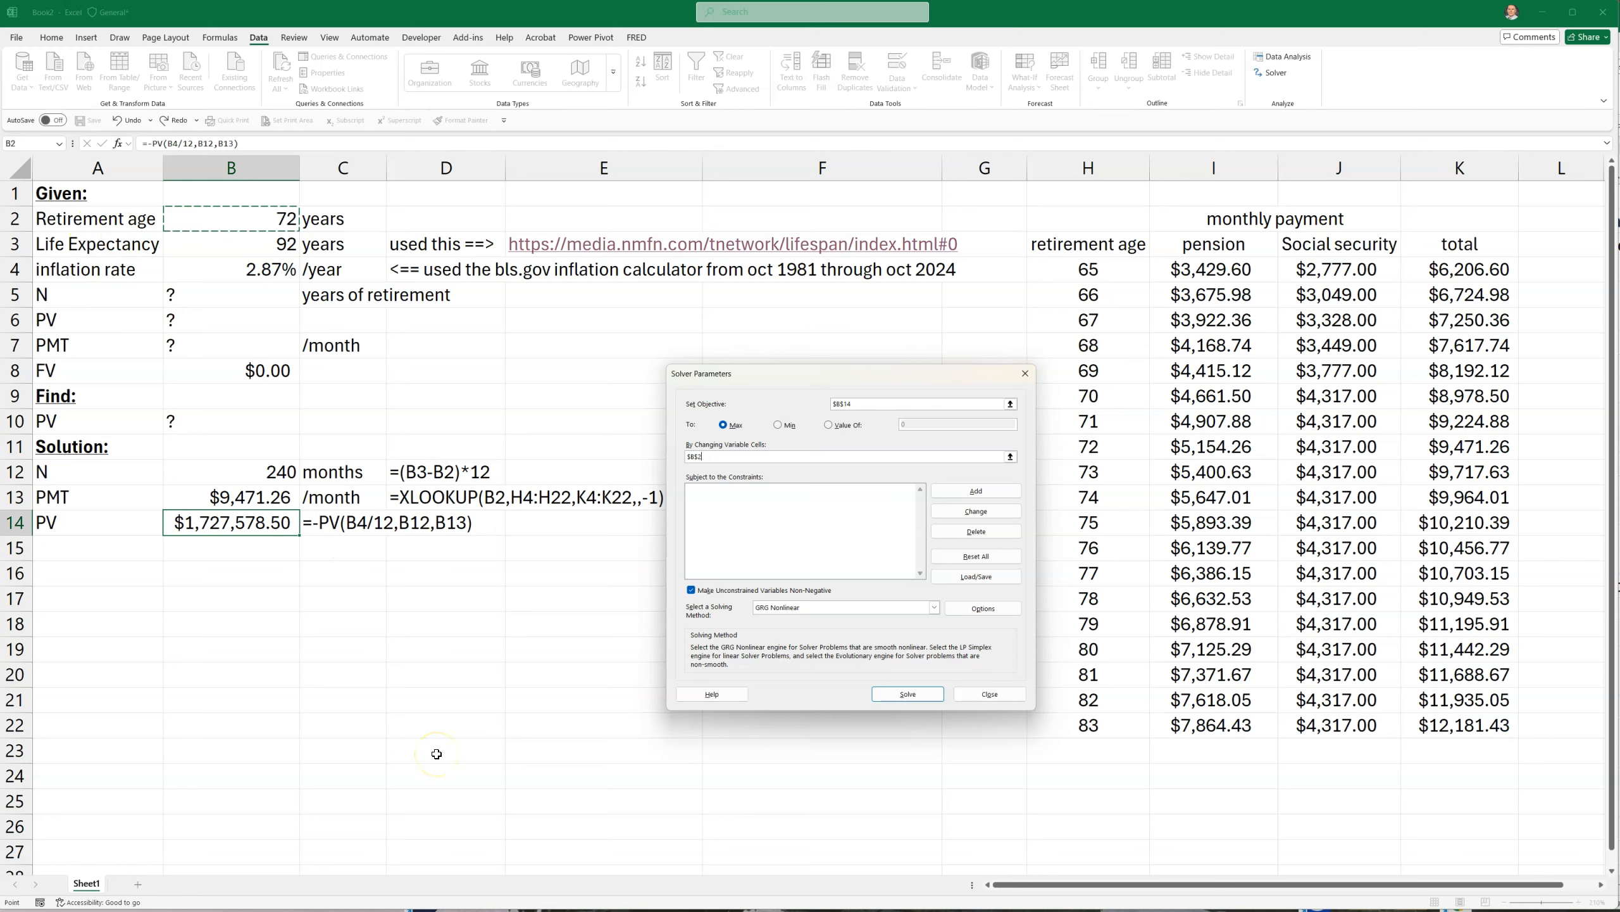
Add a Solver constraint keeping B2 less than or equal to the highest retirement age in H22
left_click(955, 497)
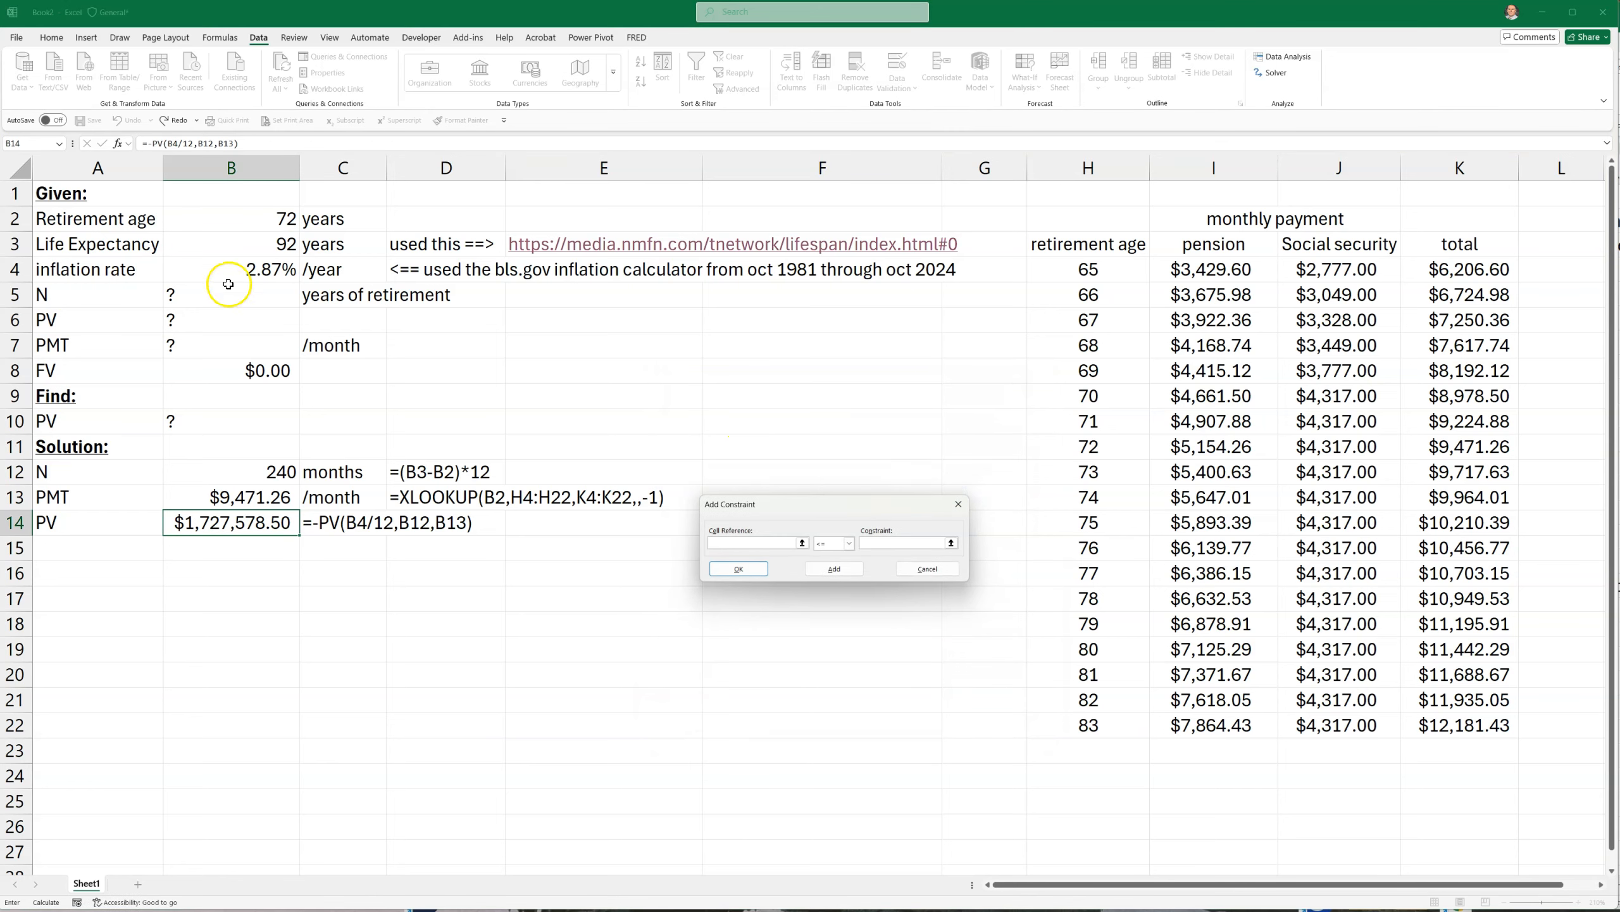
left_click(211, 224)
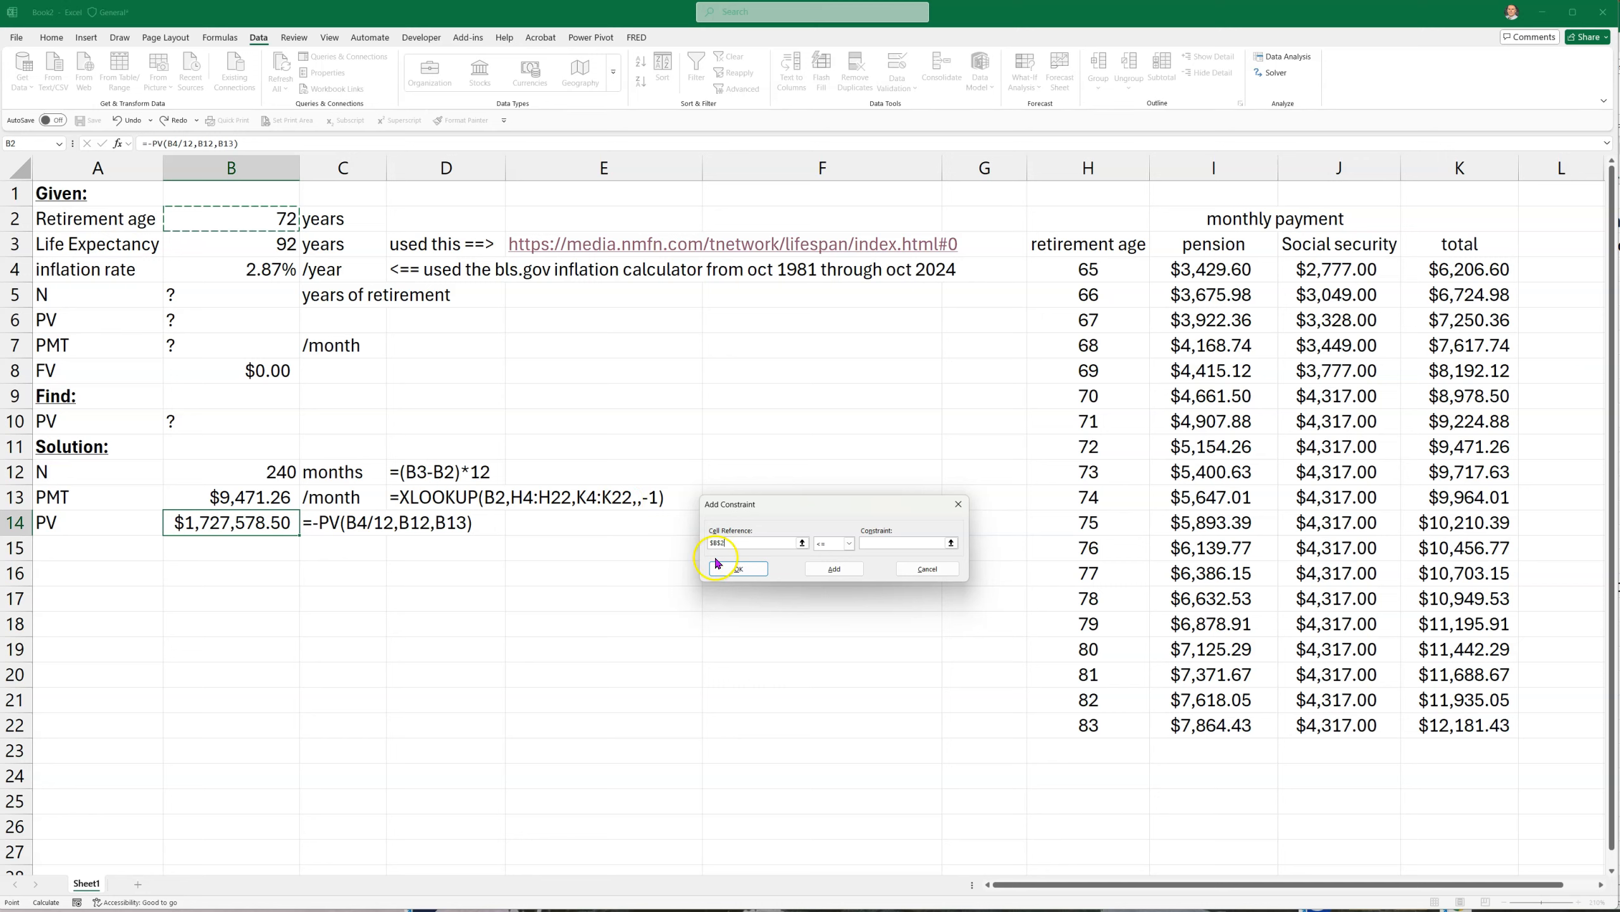
left_click(899, 542)
left_click(1088, 724)
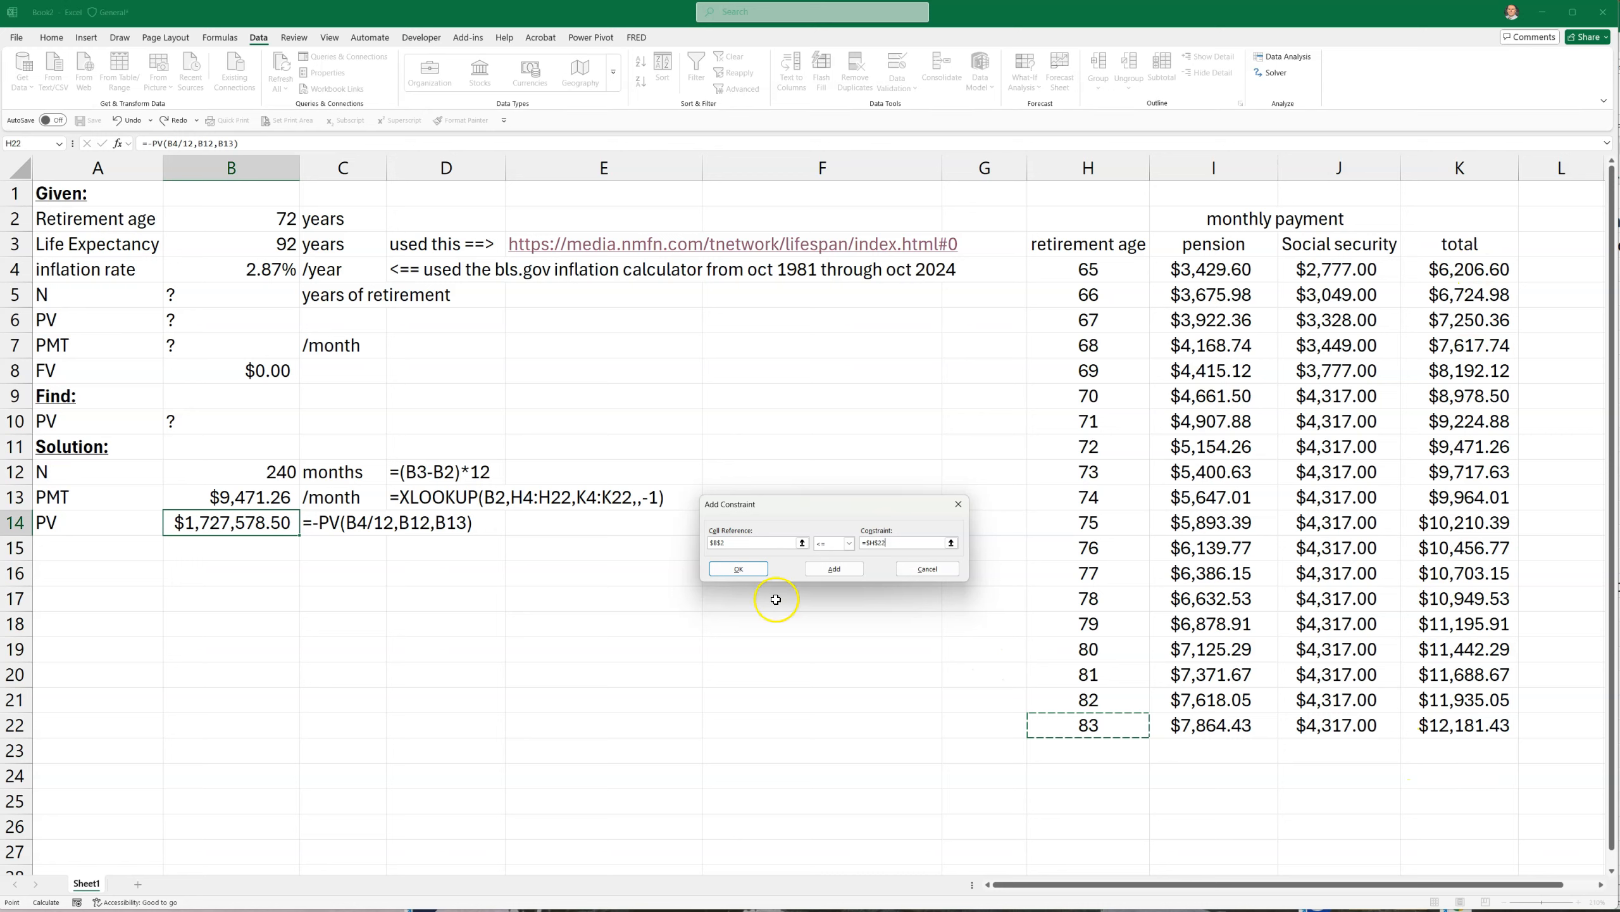
left_click(835, 570)
Add a Solver constraint keeping B2 greater than or equal to the lowest retirement age in H4
left_click(252, 218)
left_click(852, 542)
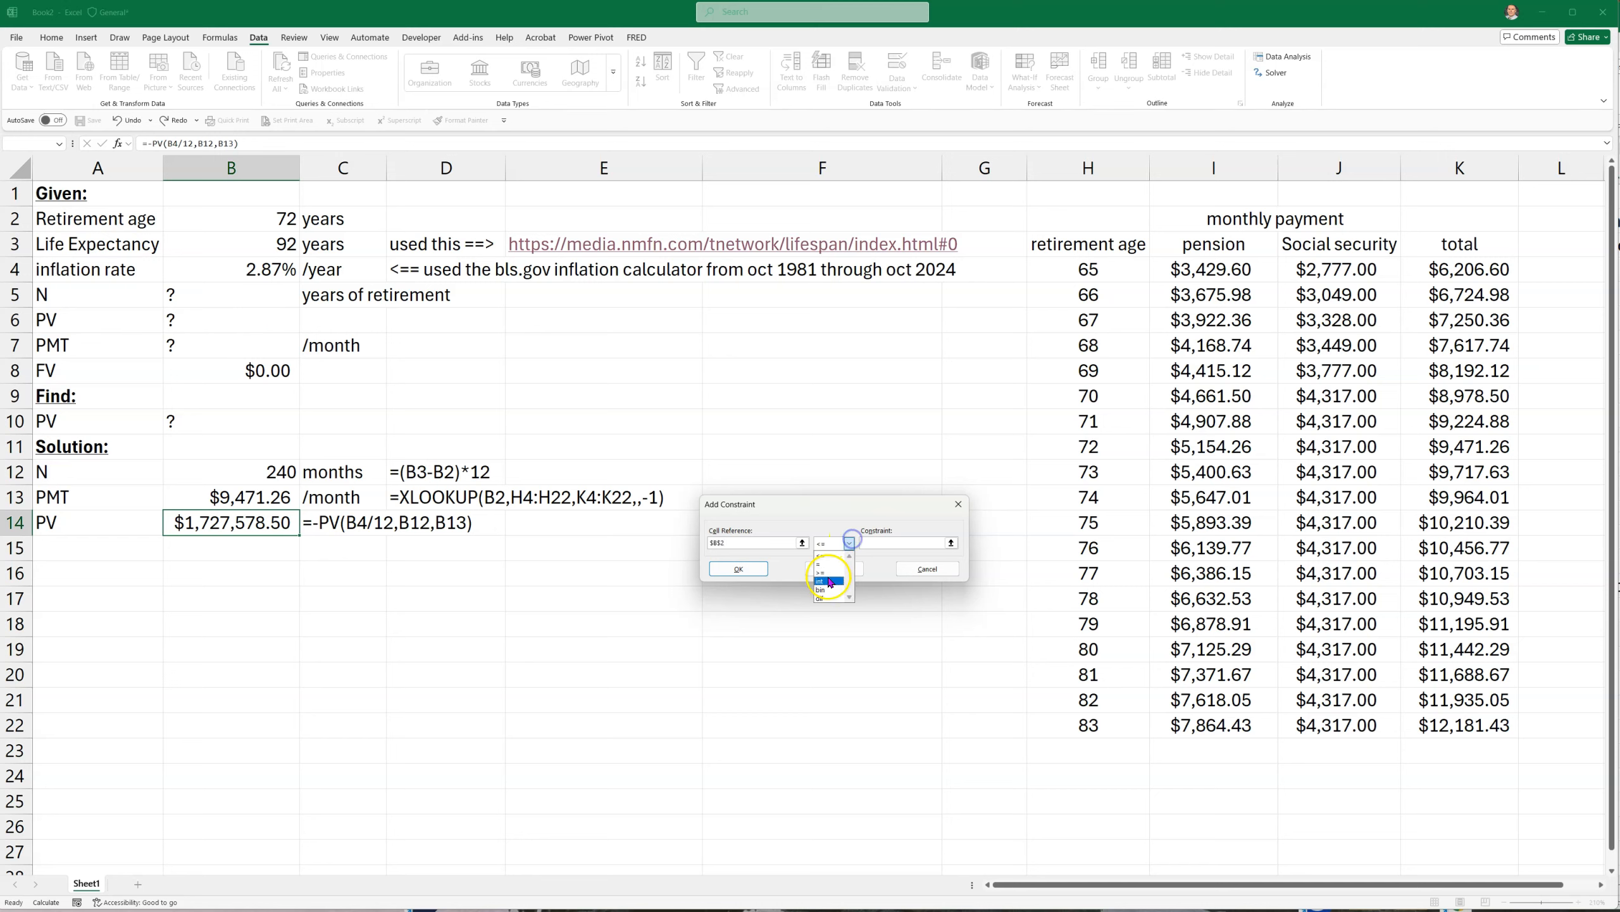
left_click(823, 570)
left_click(1071, 271)
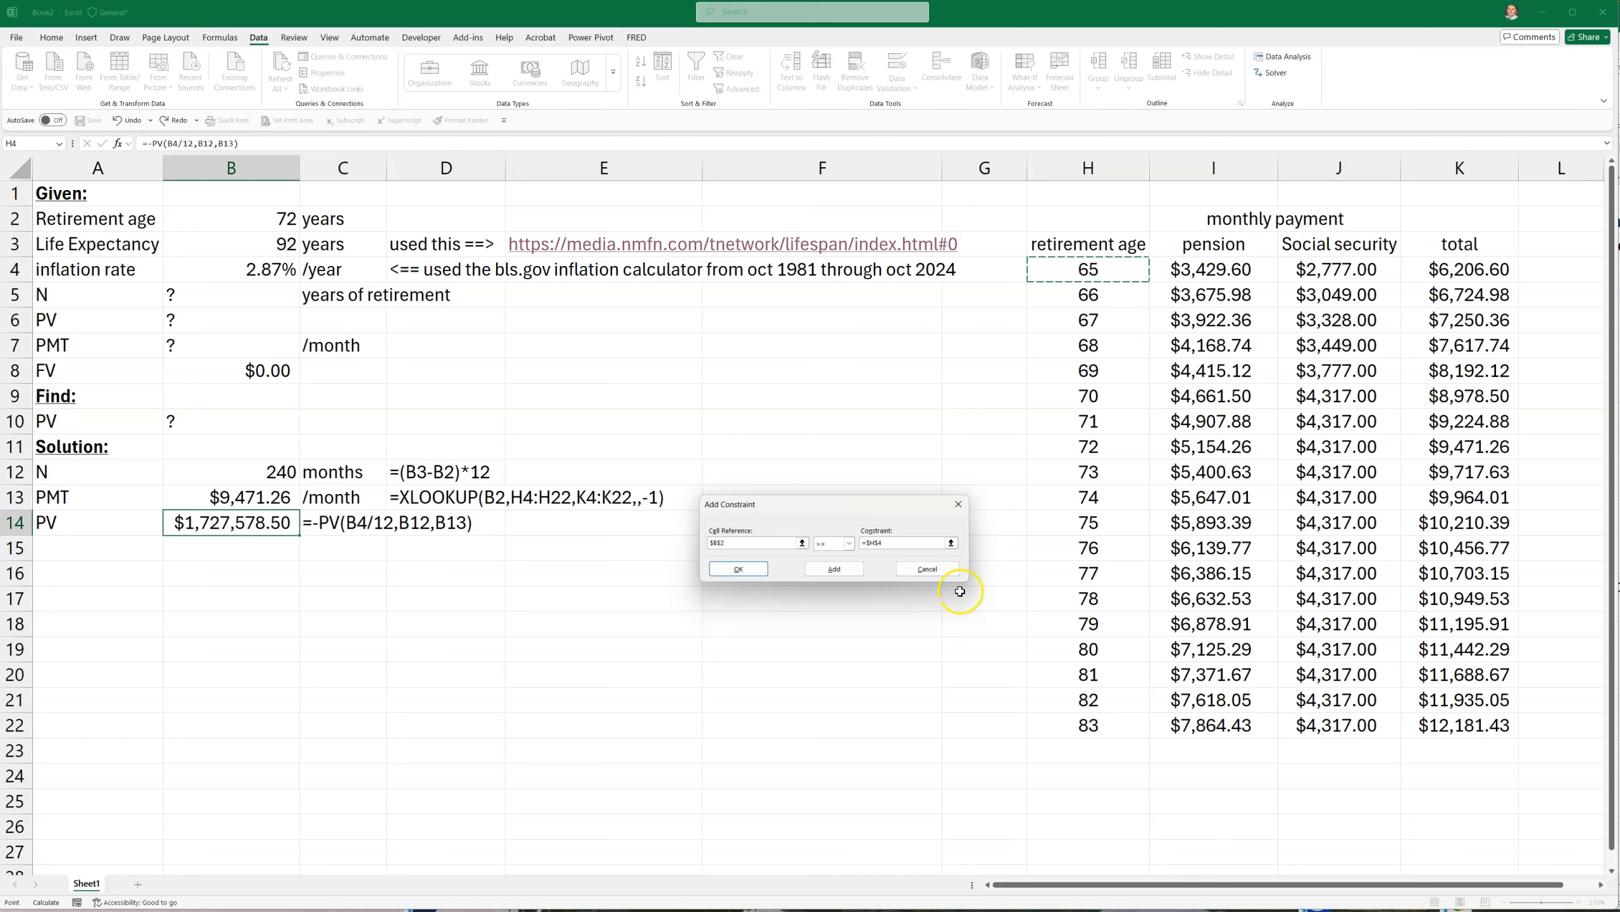
left_click(833, 567)
Add a Solver constraint restricting B2 to integer values and finish the constraint list
left_click(251, 219)
left_click(847, 543)
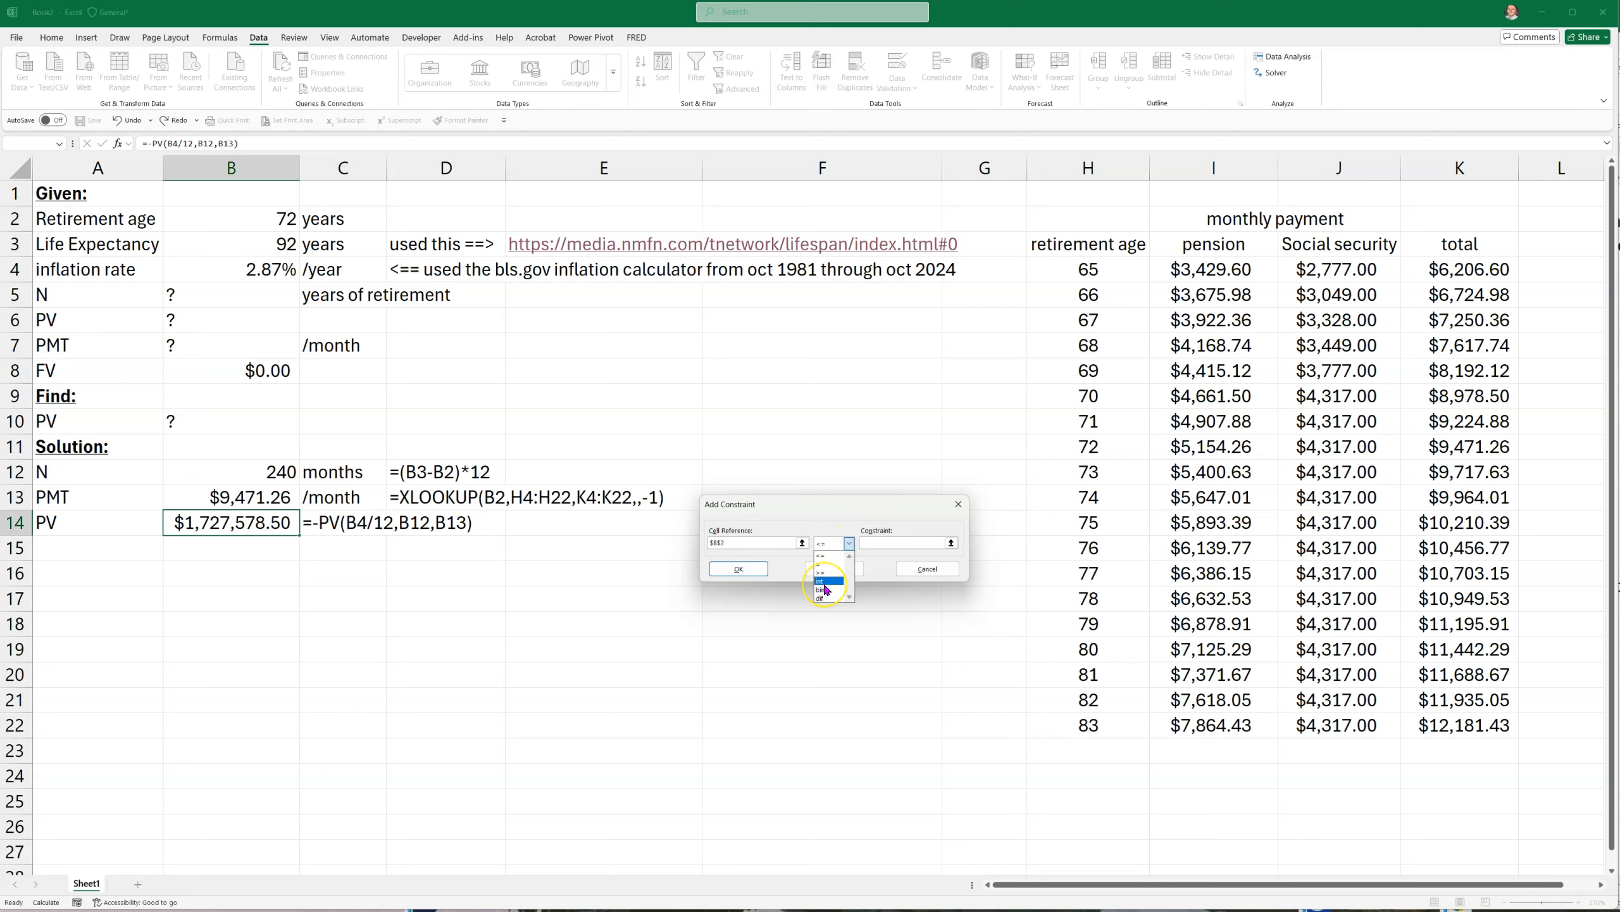
left_click(825, 583)
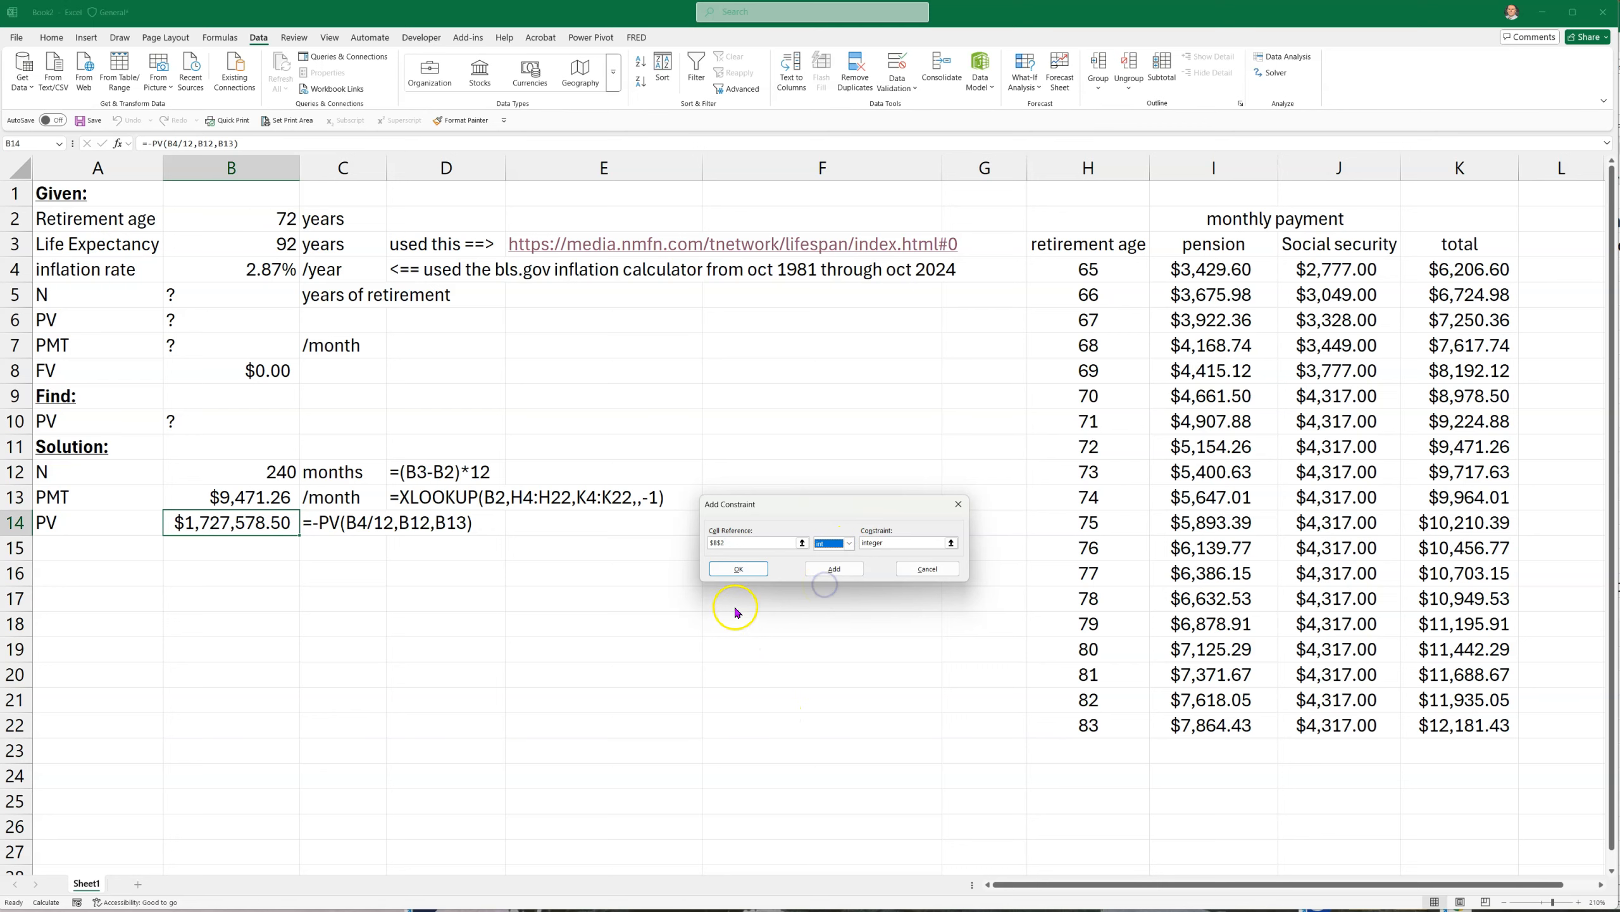
left_click(754, 569)
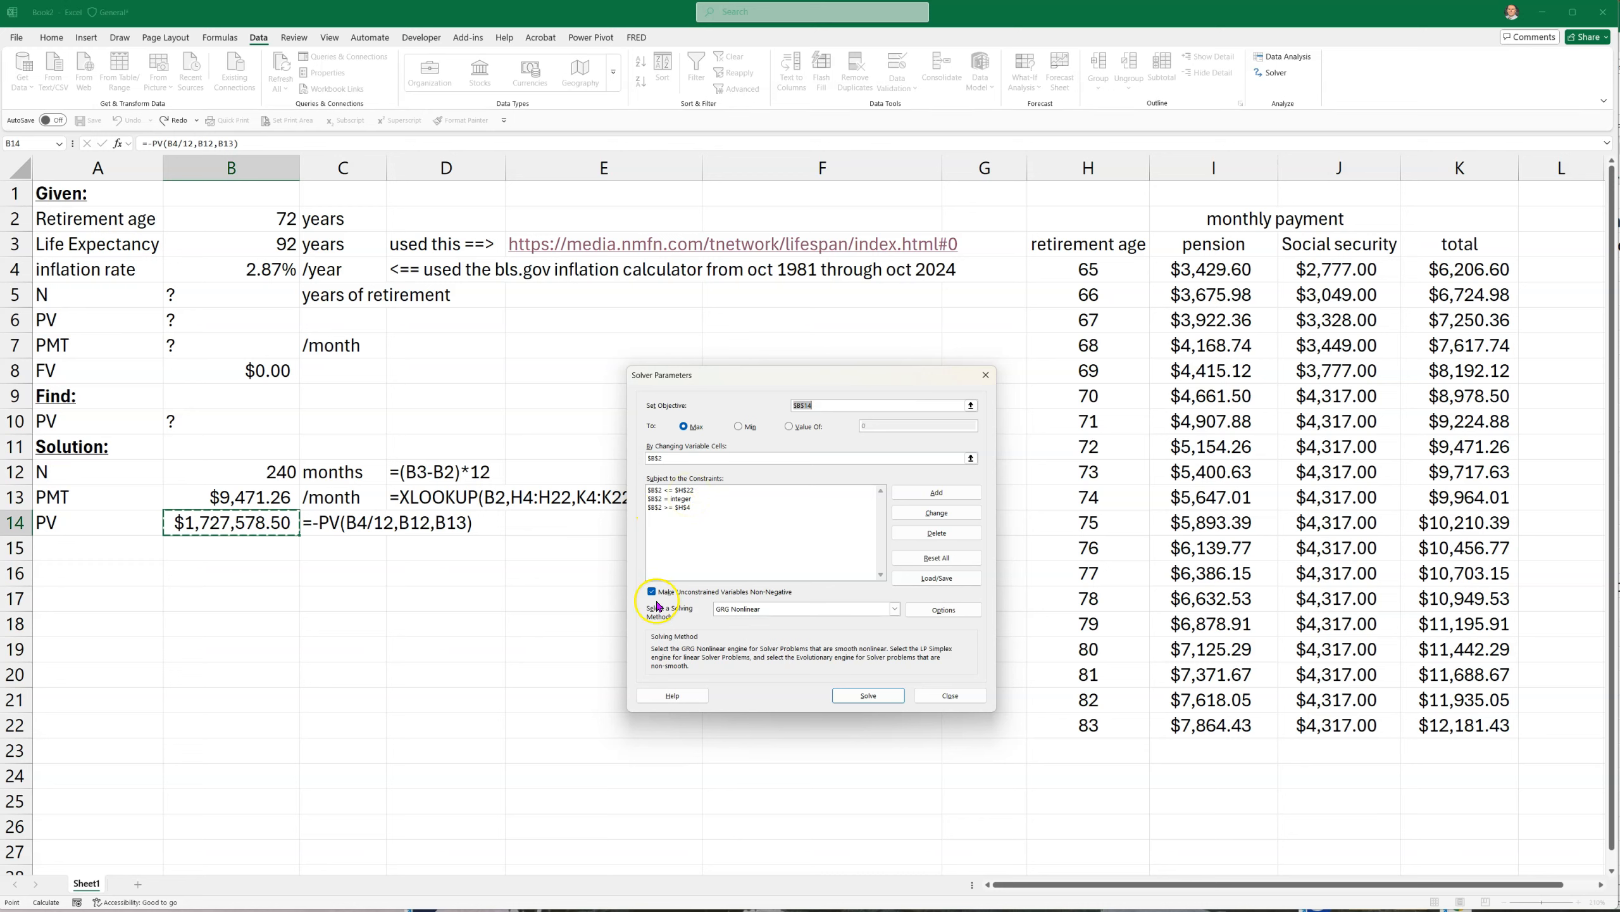
Choose the Evolutionary solving method and run Solver
left_click(896, 612)
left_click(751, 639)
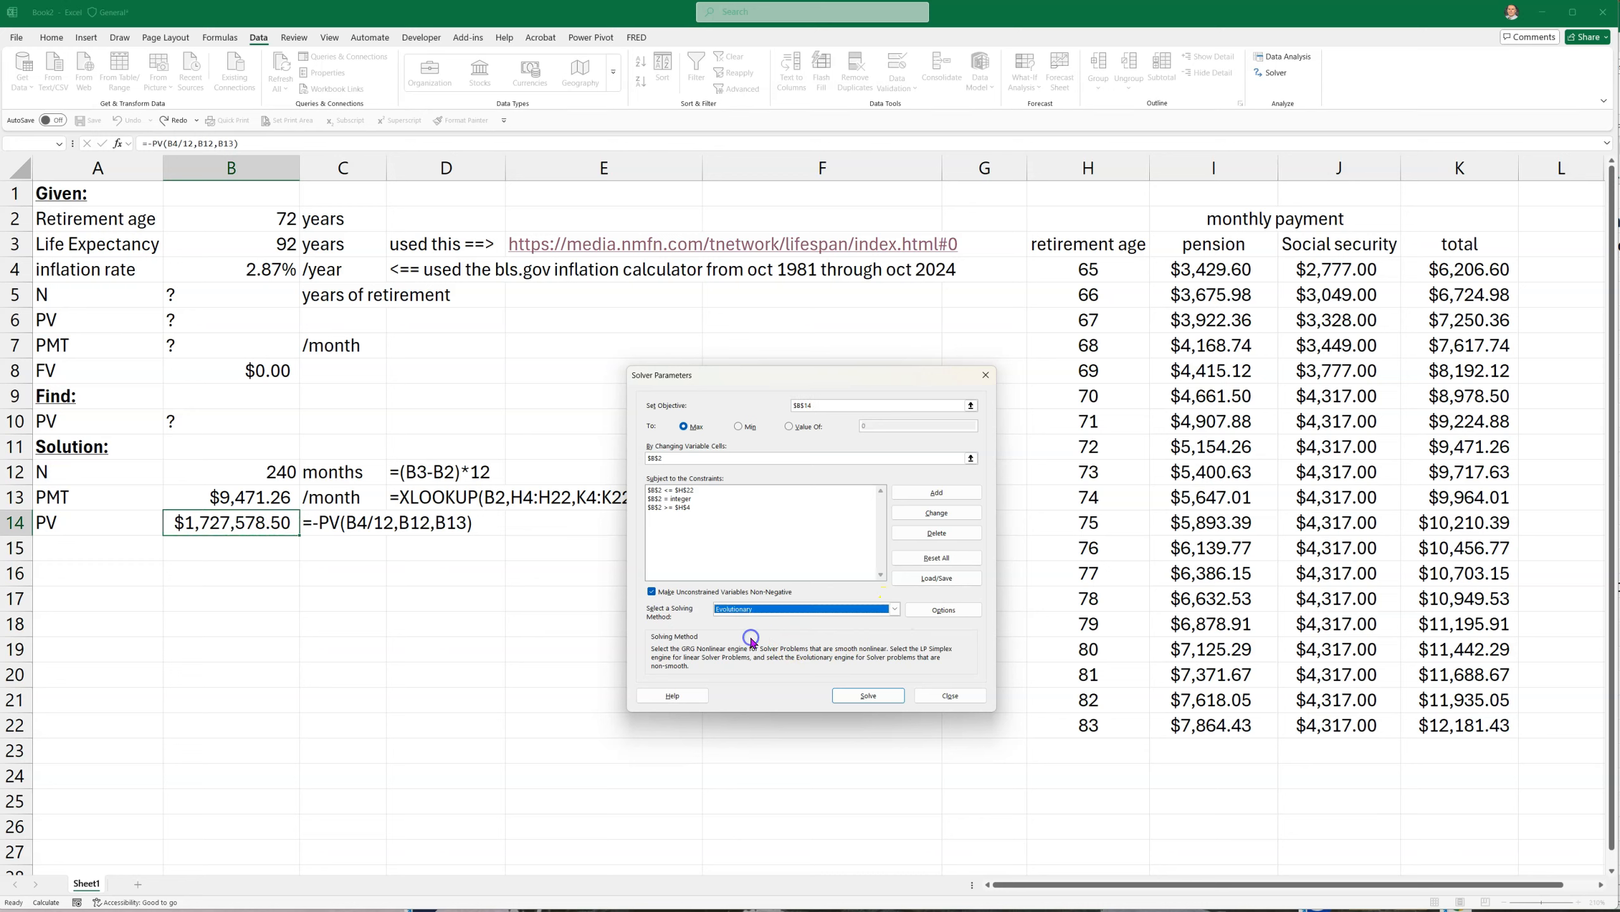
left_click(866, 695)
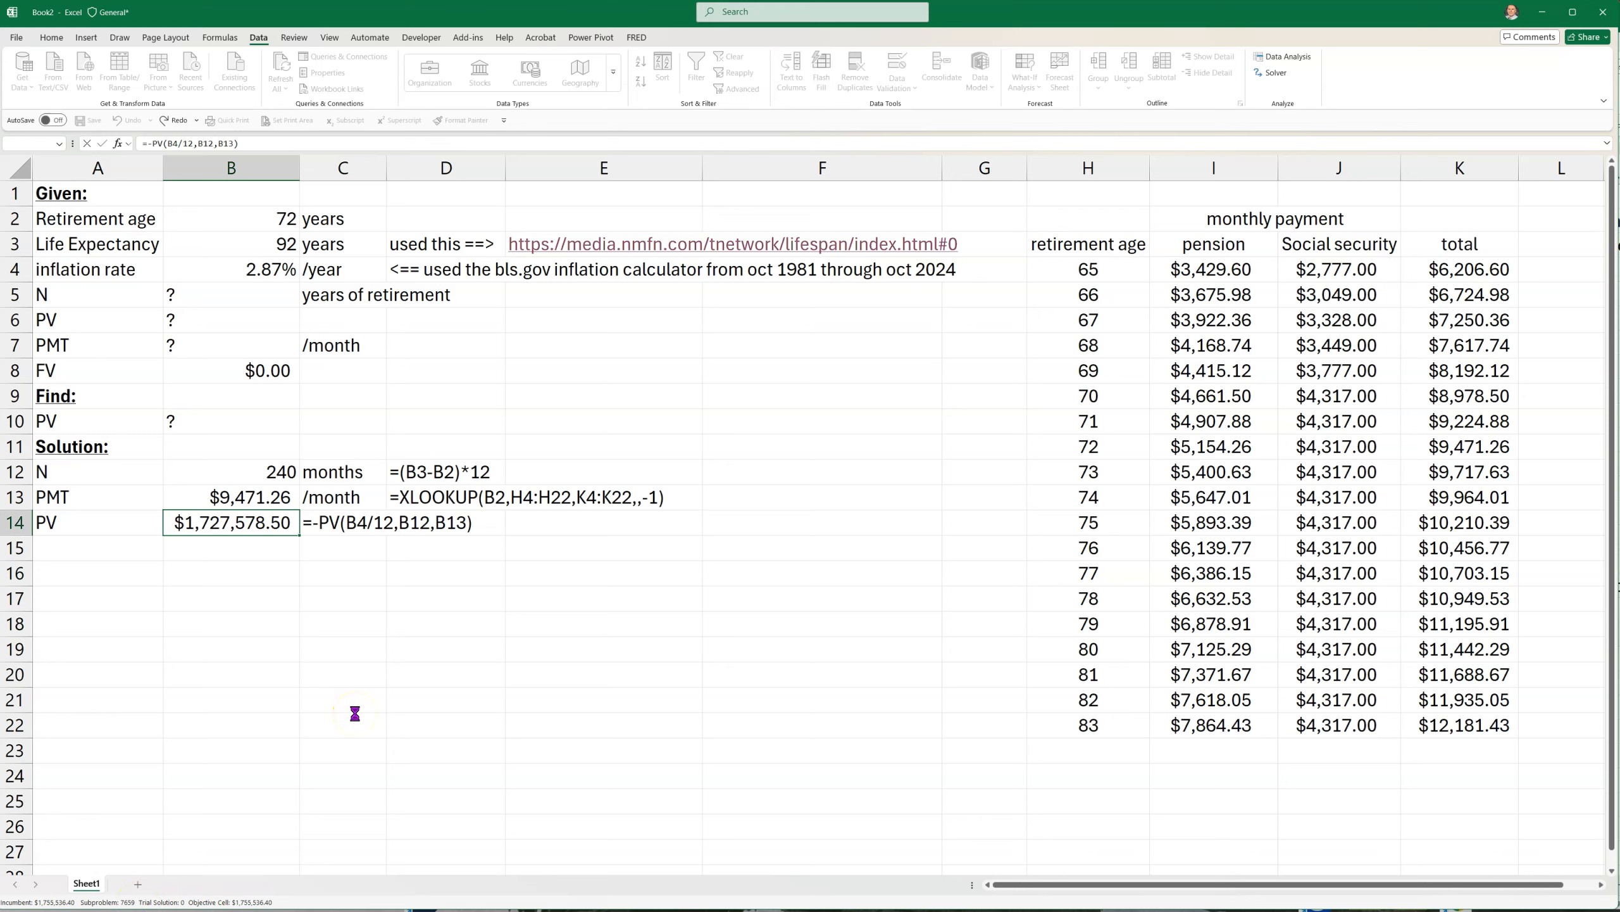
Interrupt and stop the running Solver, keeping the Solver solution in the worksheet
key("Escape")
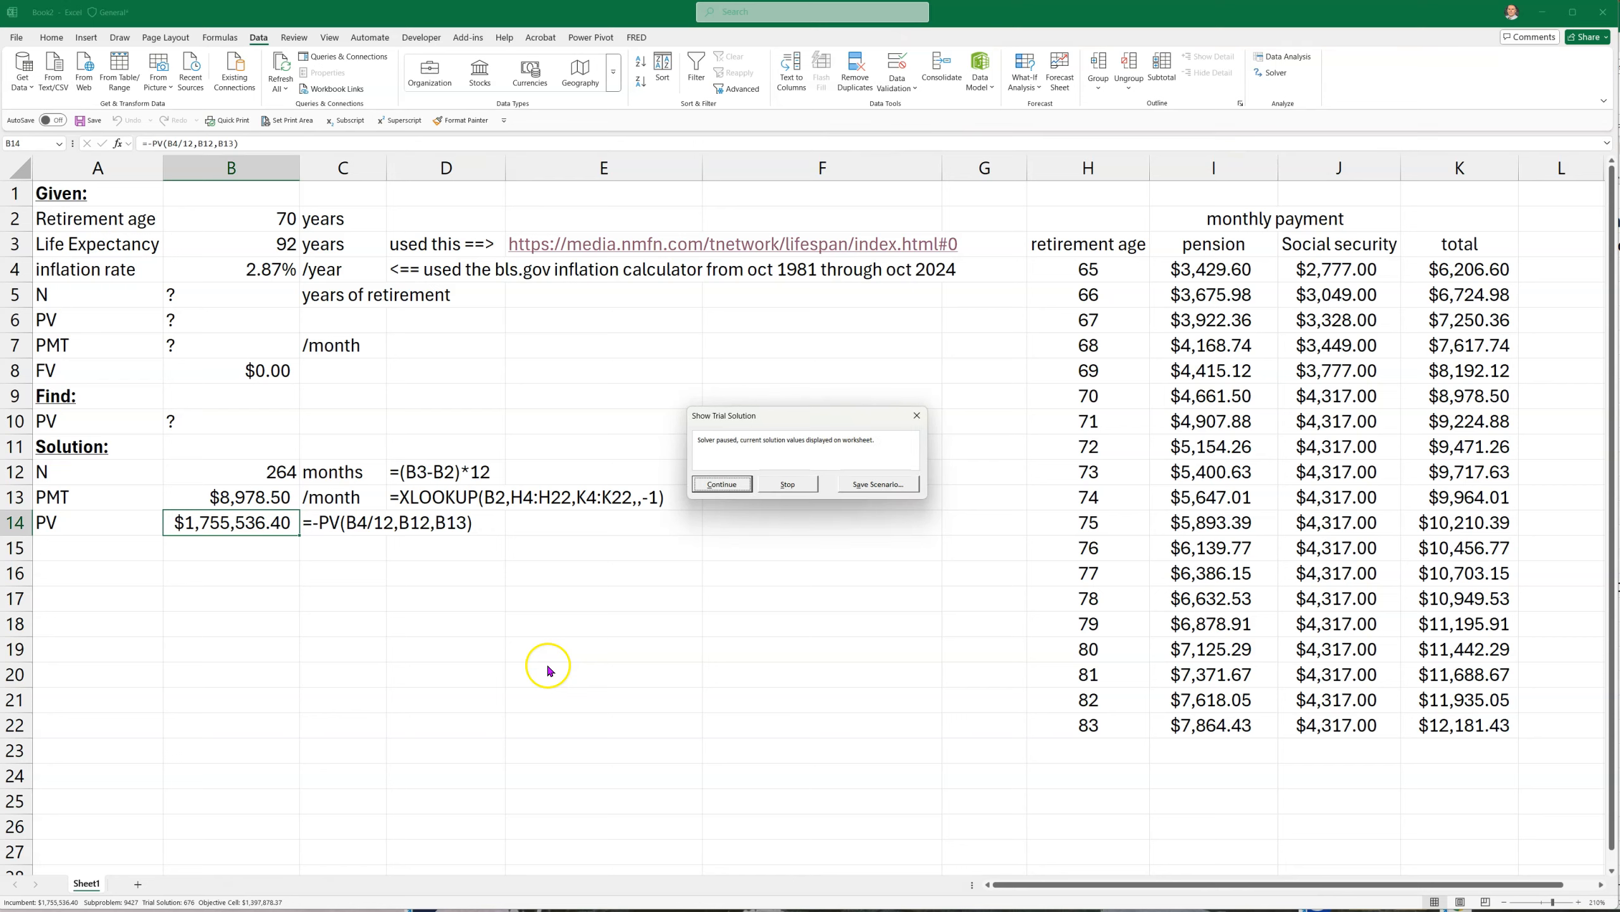
left_click(786, 485)
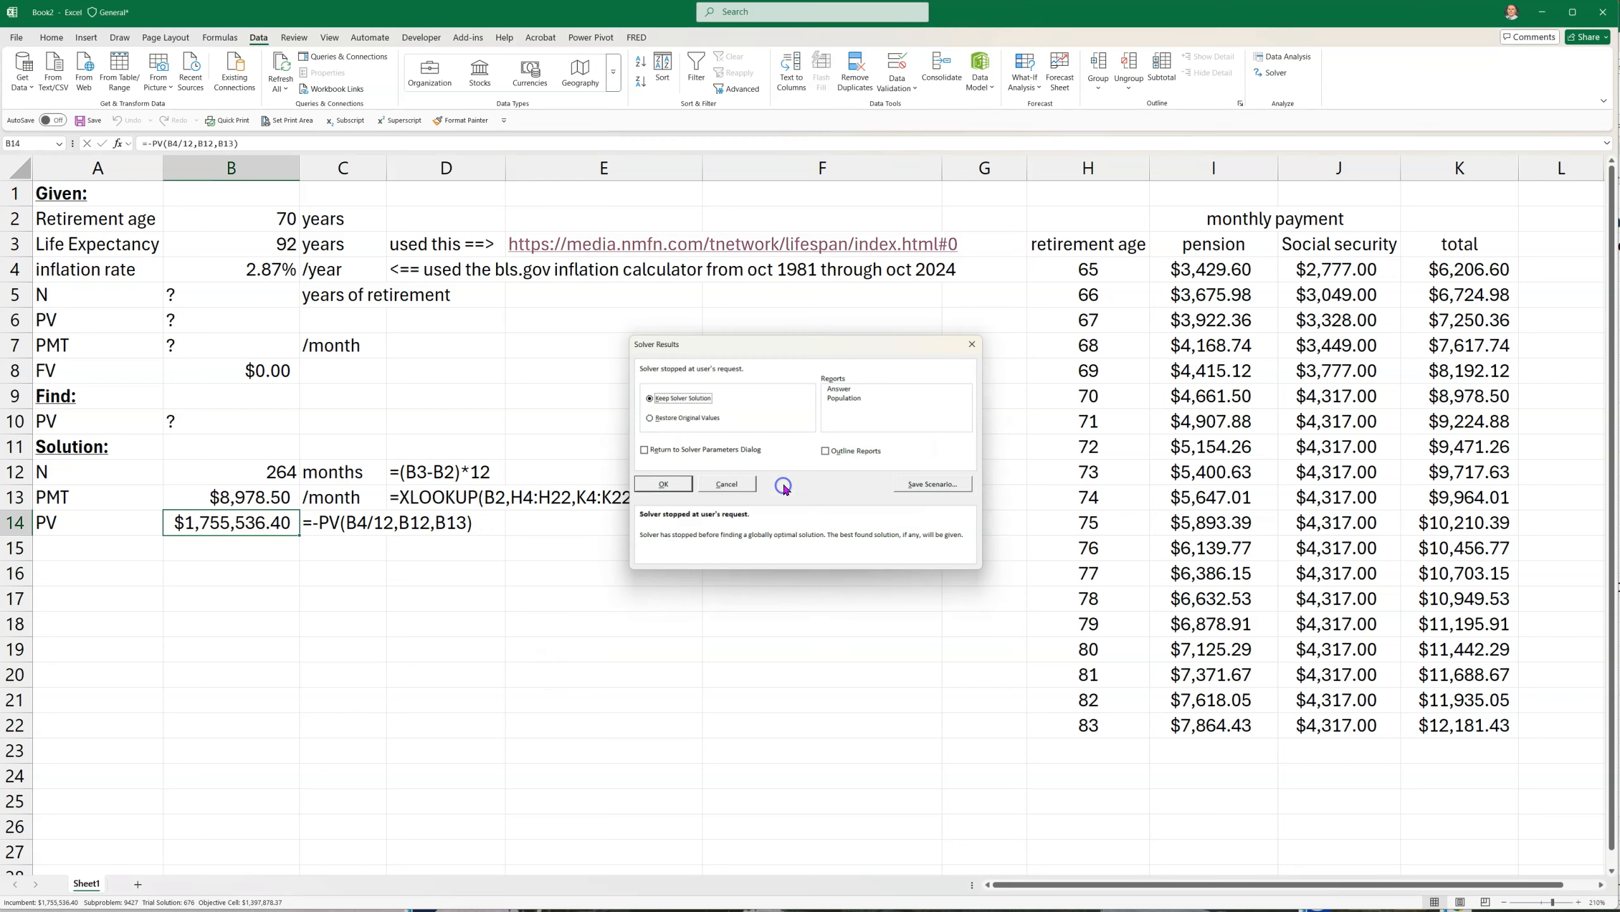
left_click(676, 486)
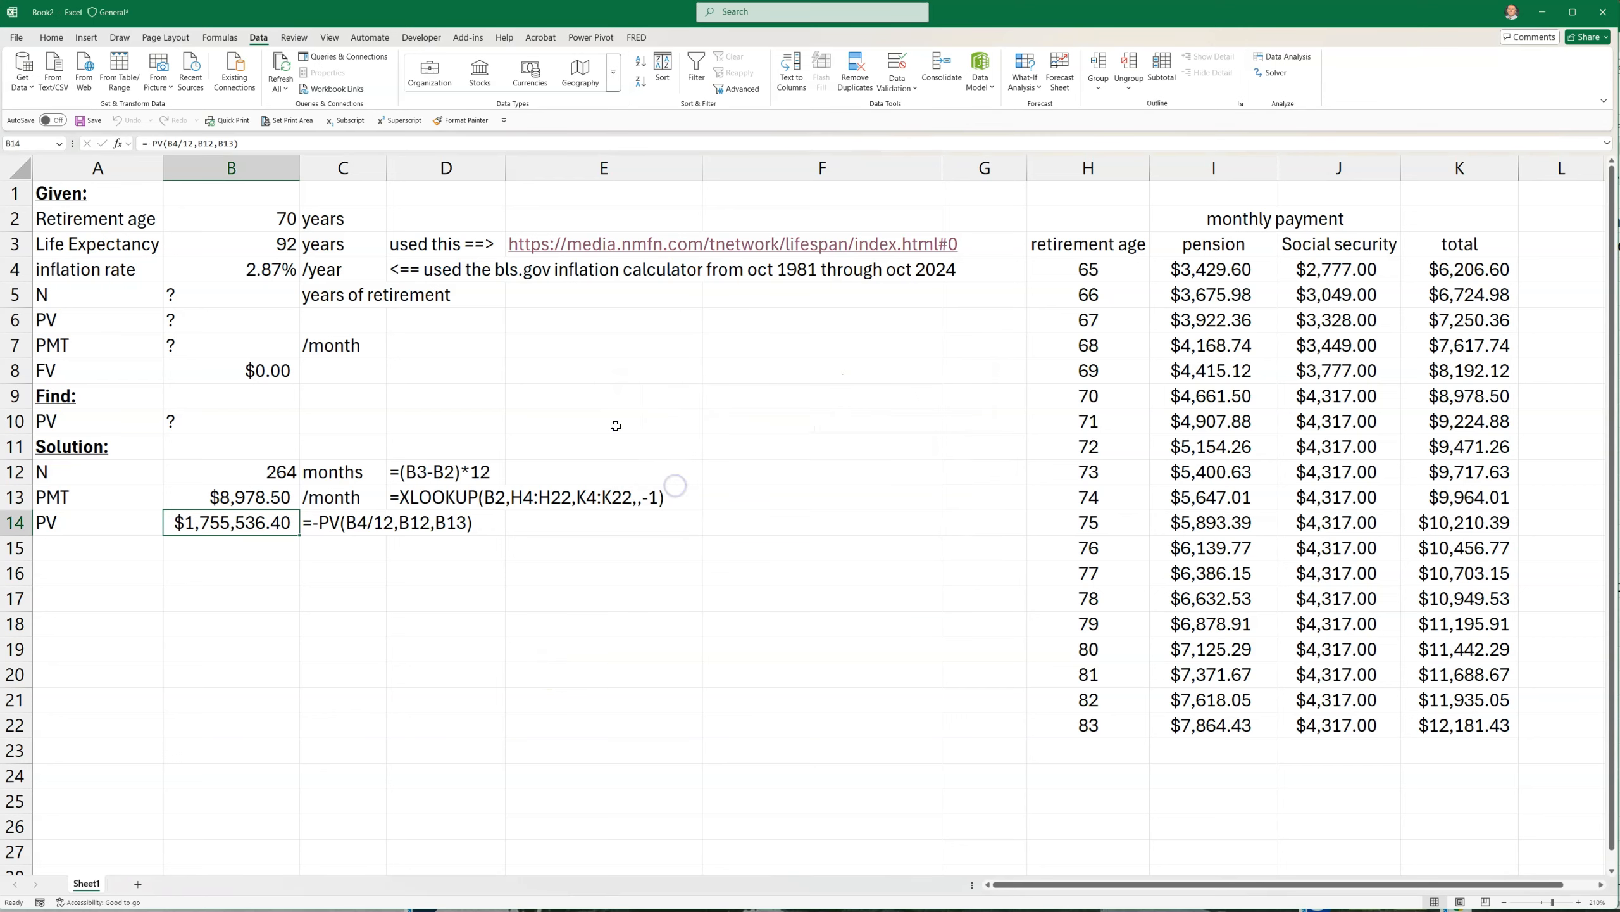
Test retirement ages 69 and 71 in B2 to compare their present values with the Solver solution
left_click(251, 221)
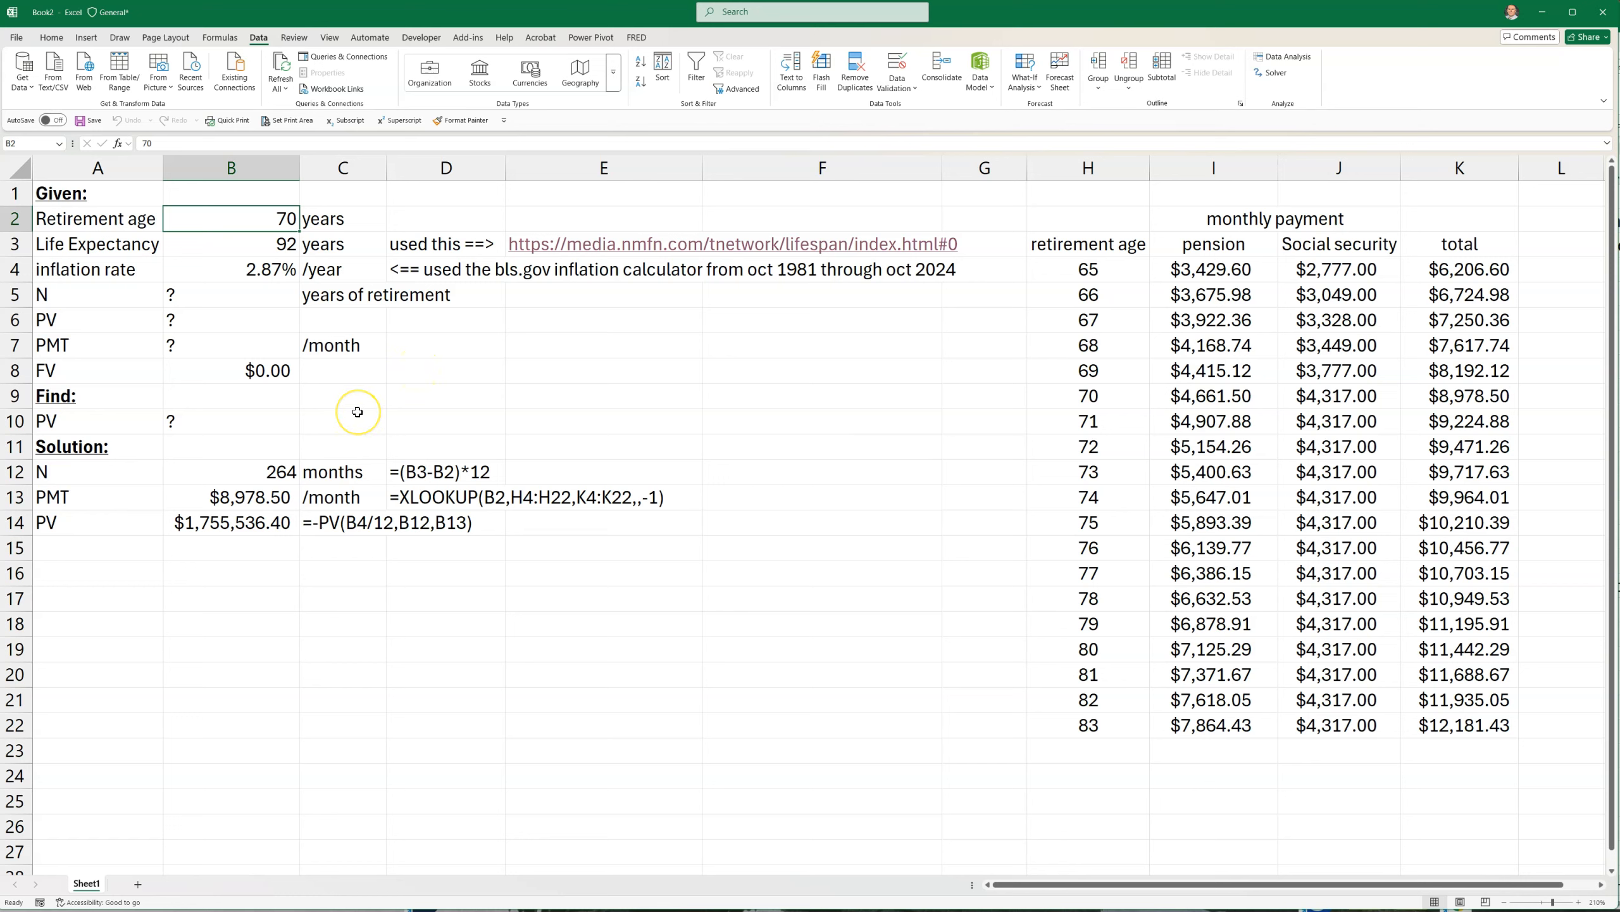
type("6")
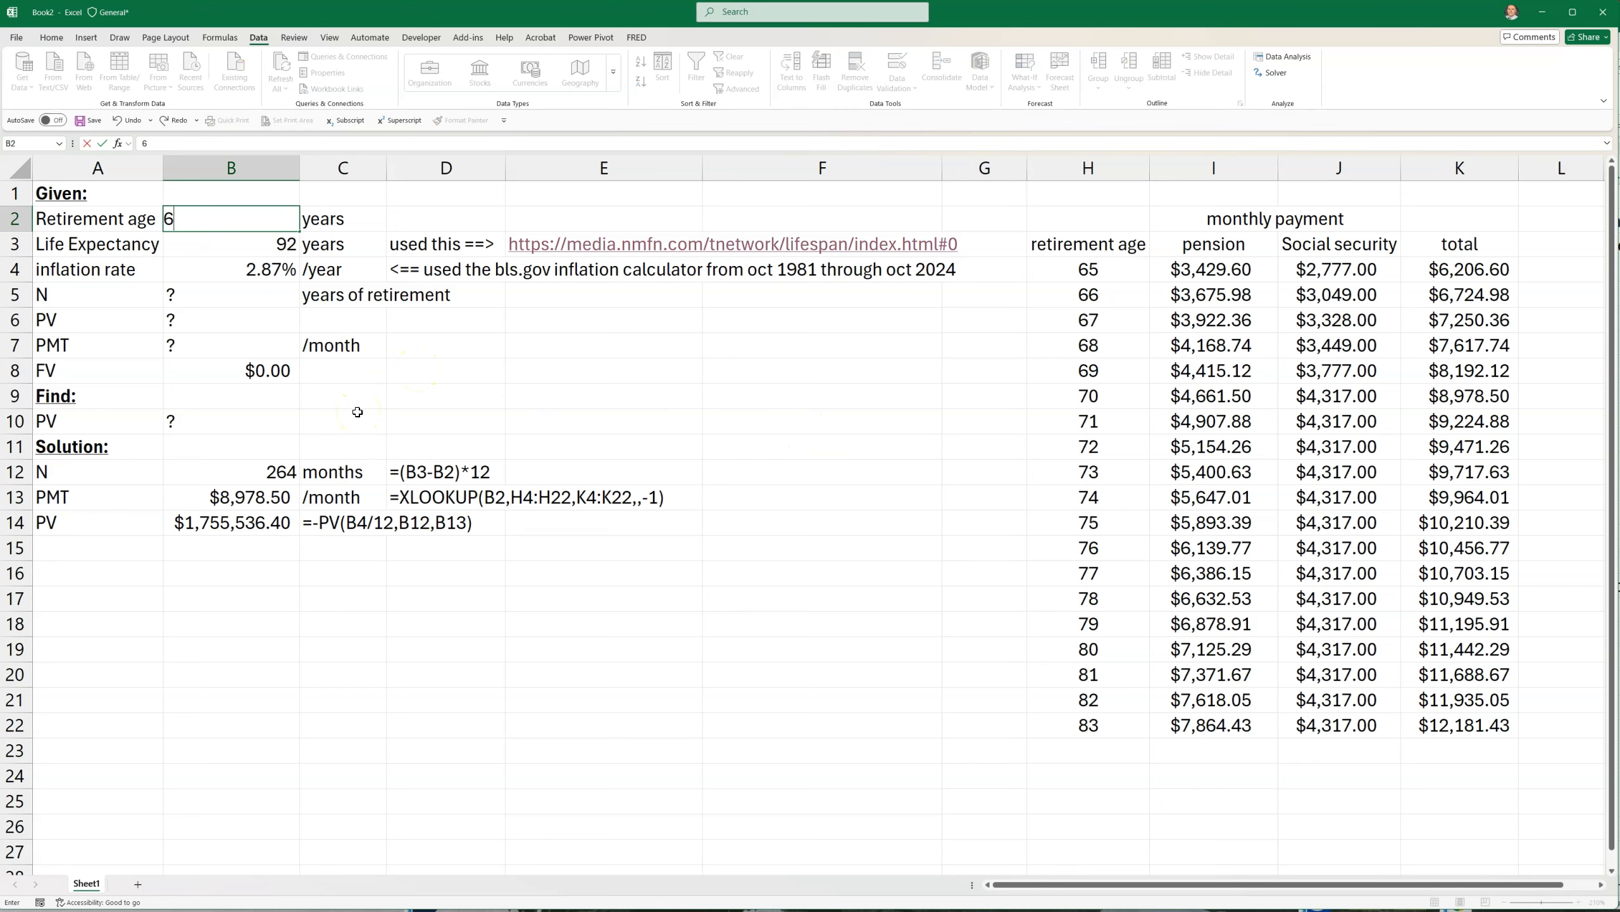
type("9")
key("Return")
key("Up")
type("7")
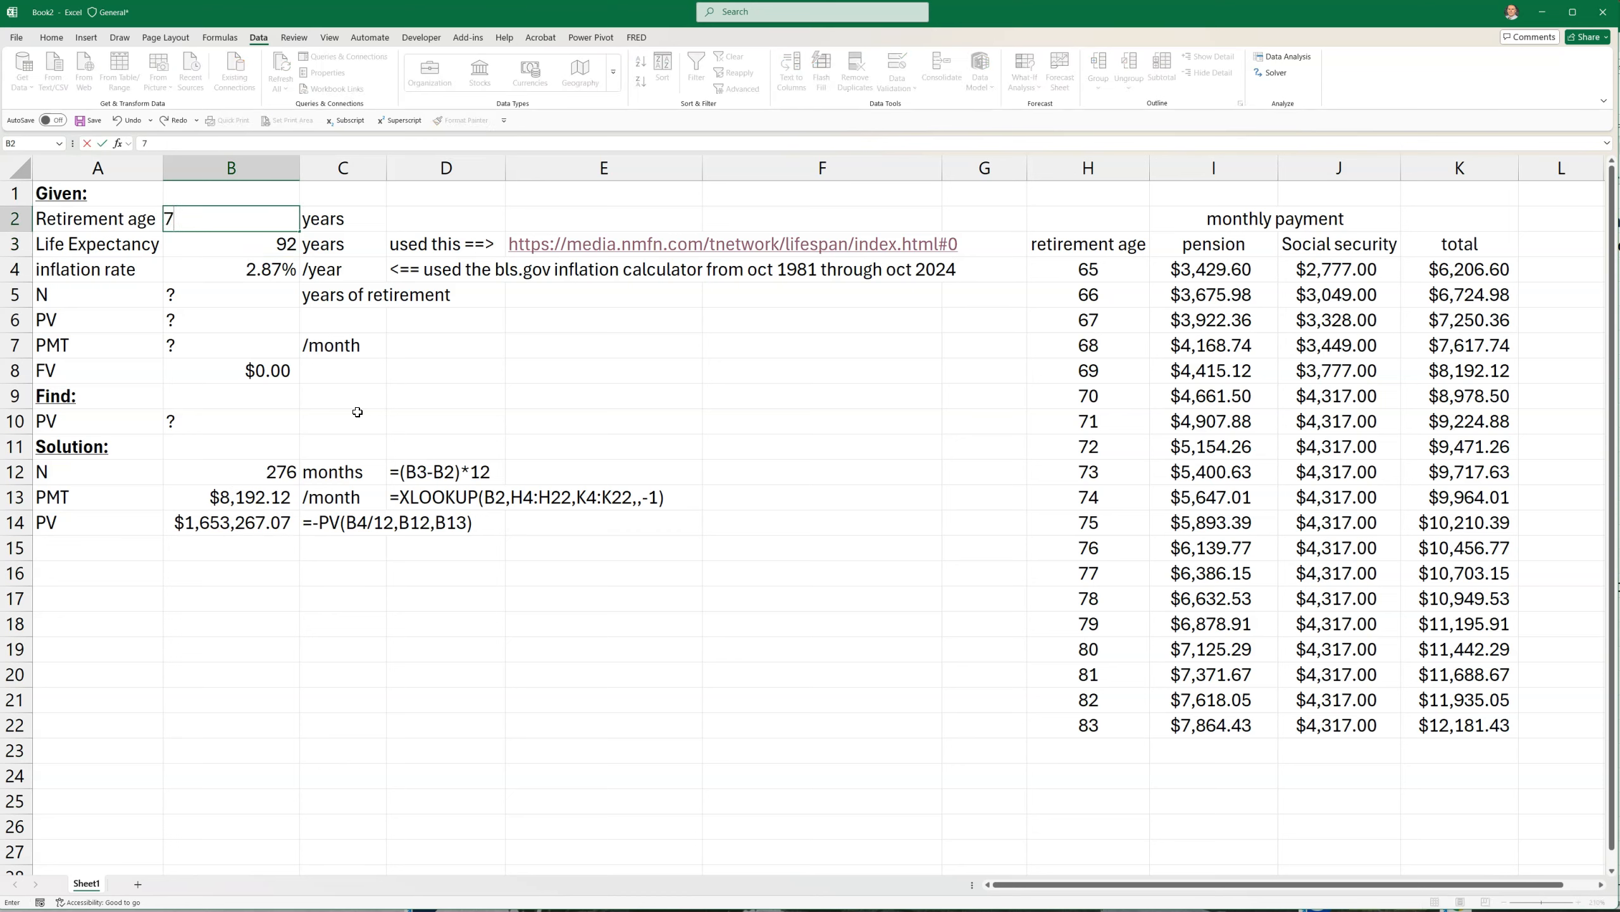
key("Return")
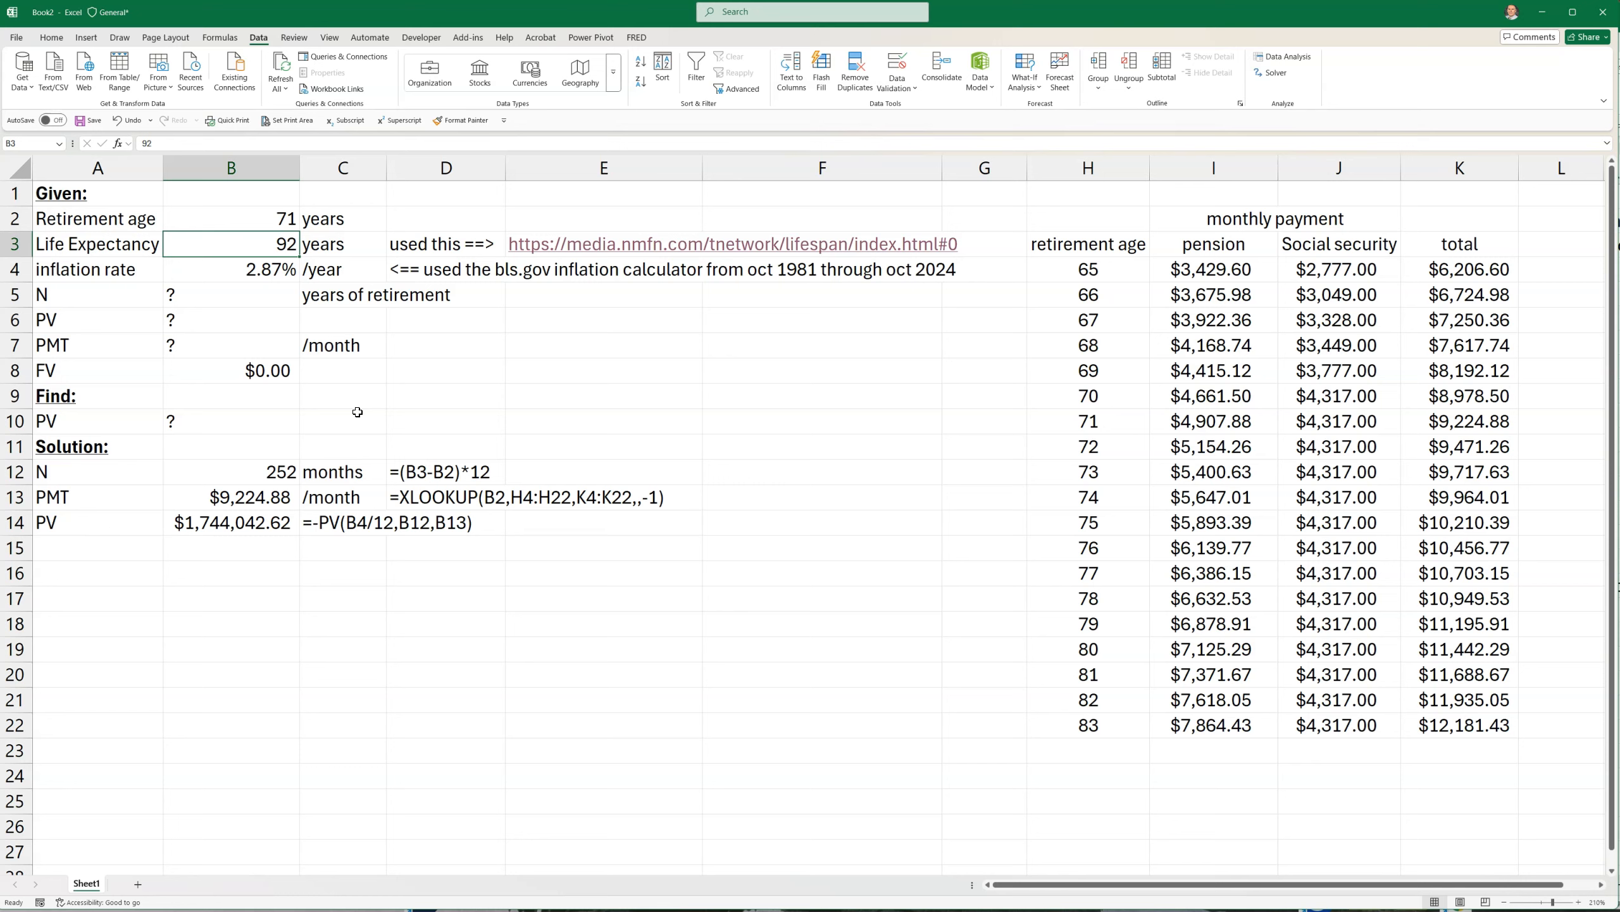
Set the retirement age in B2 to 70 and inspect the present value in B14
key("Up")
type("70")
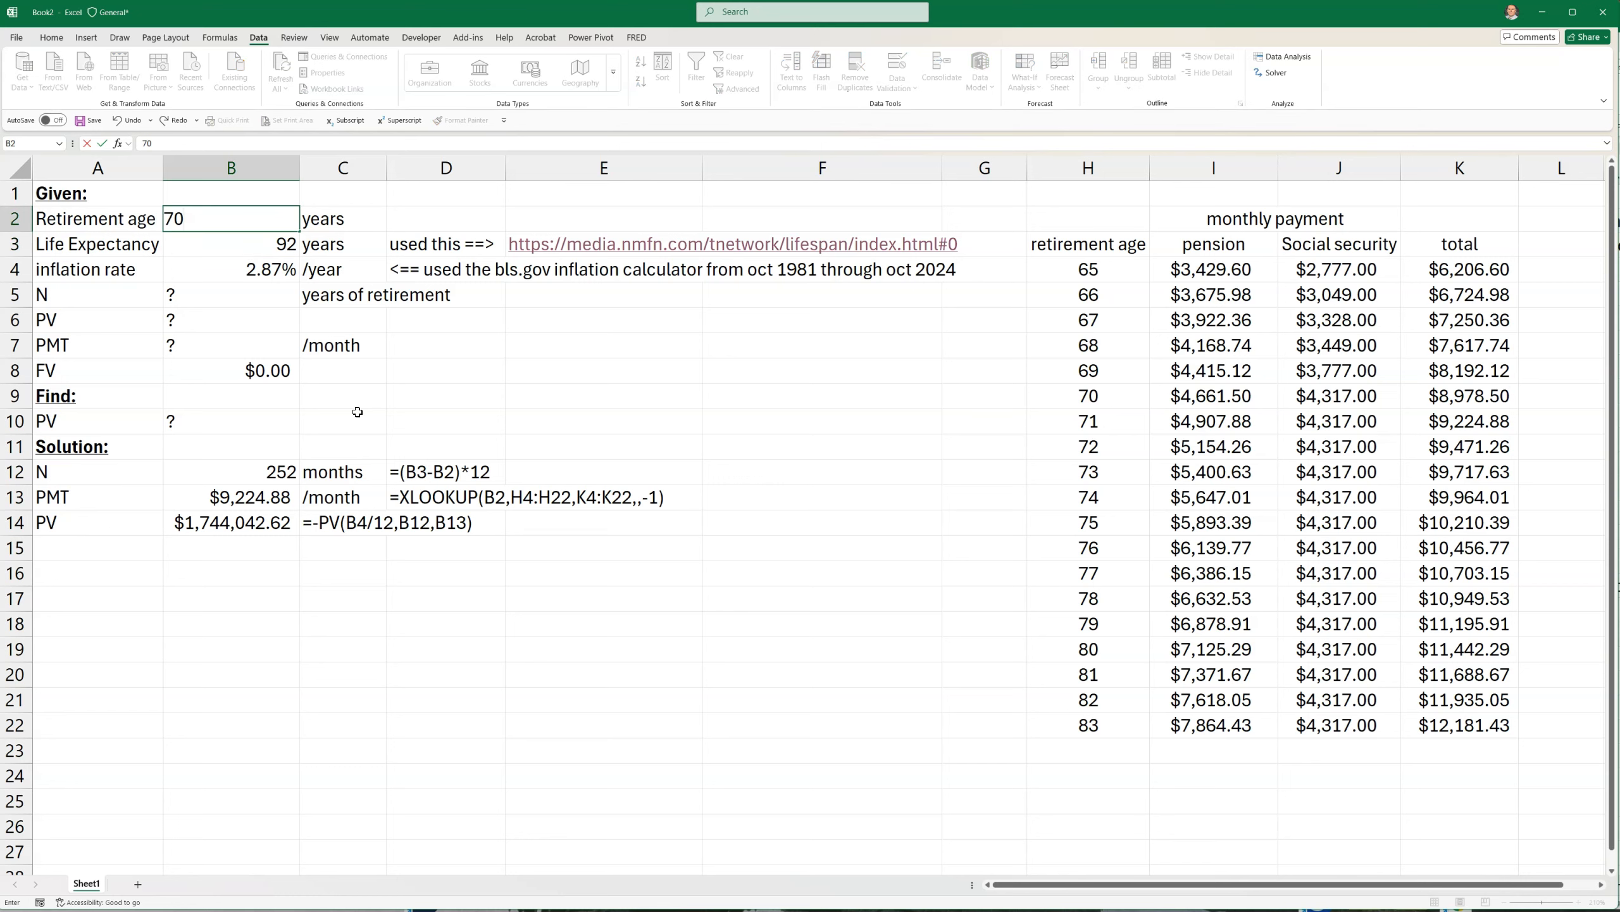
key("Return")
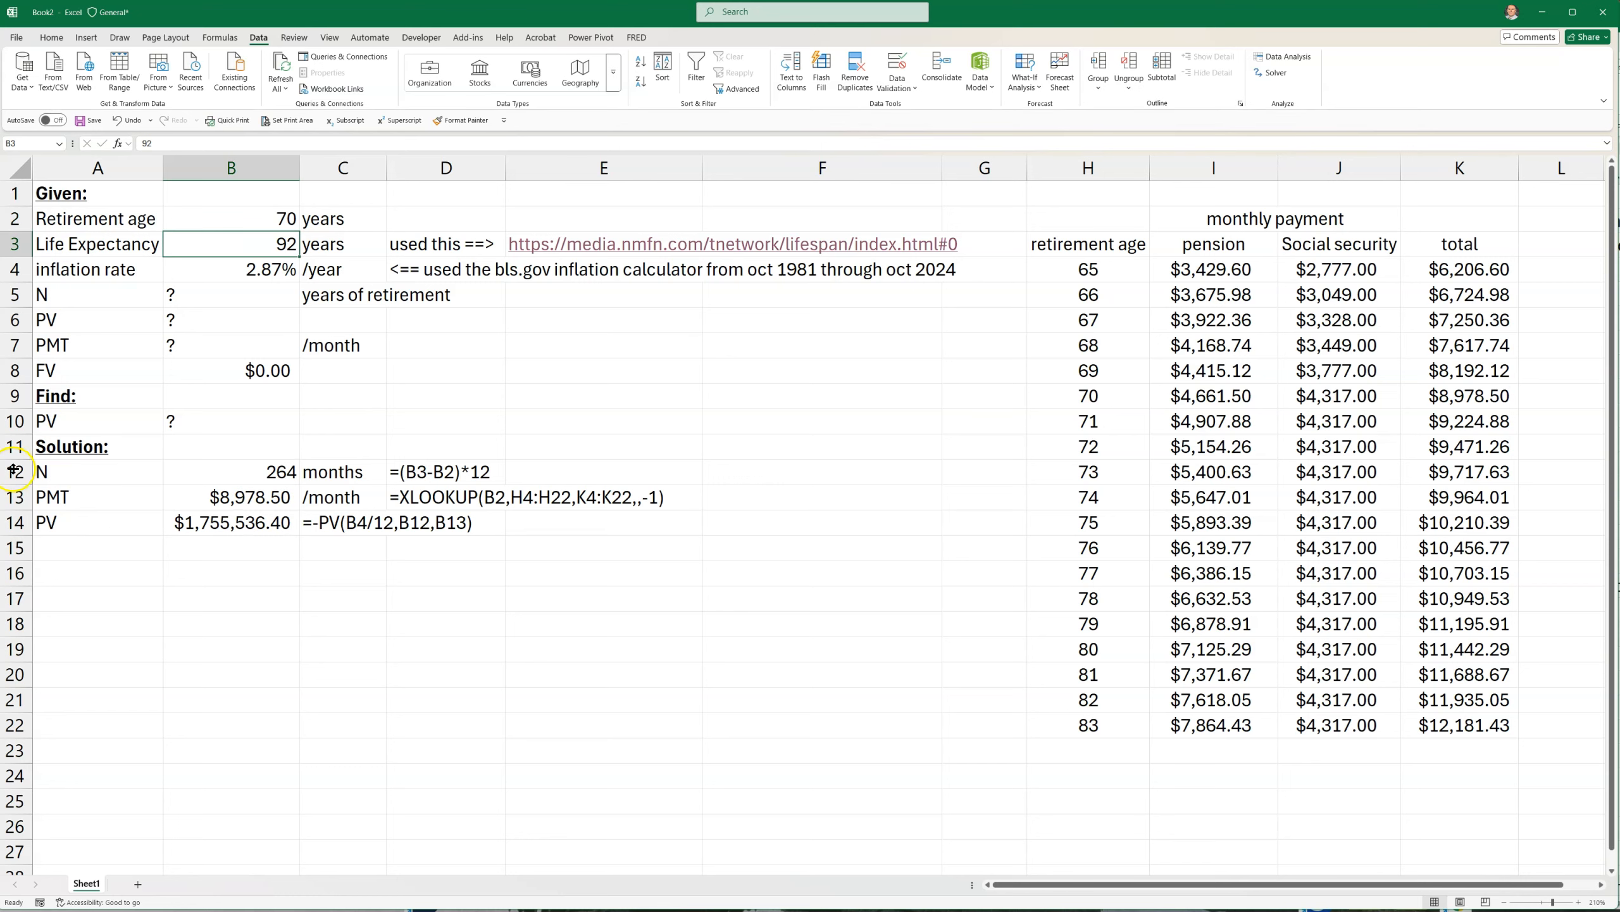
left_click(178, 523)
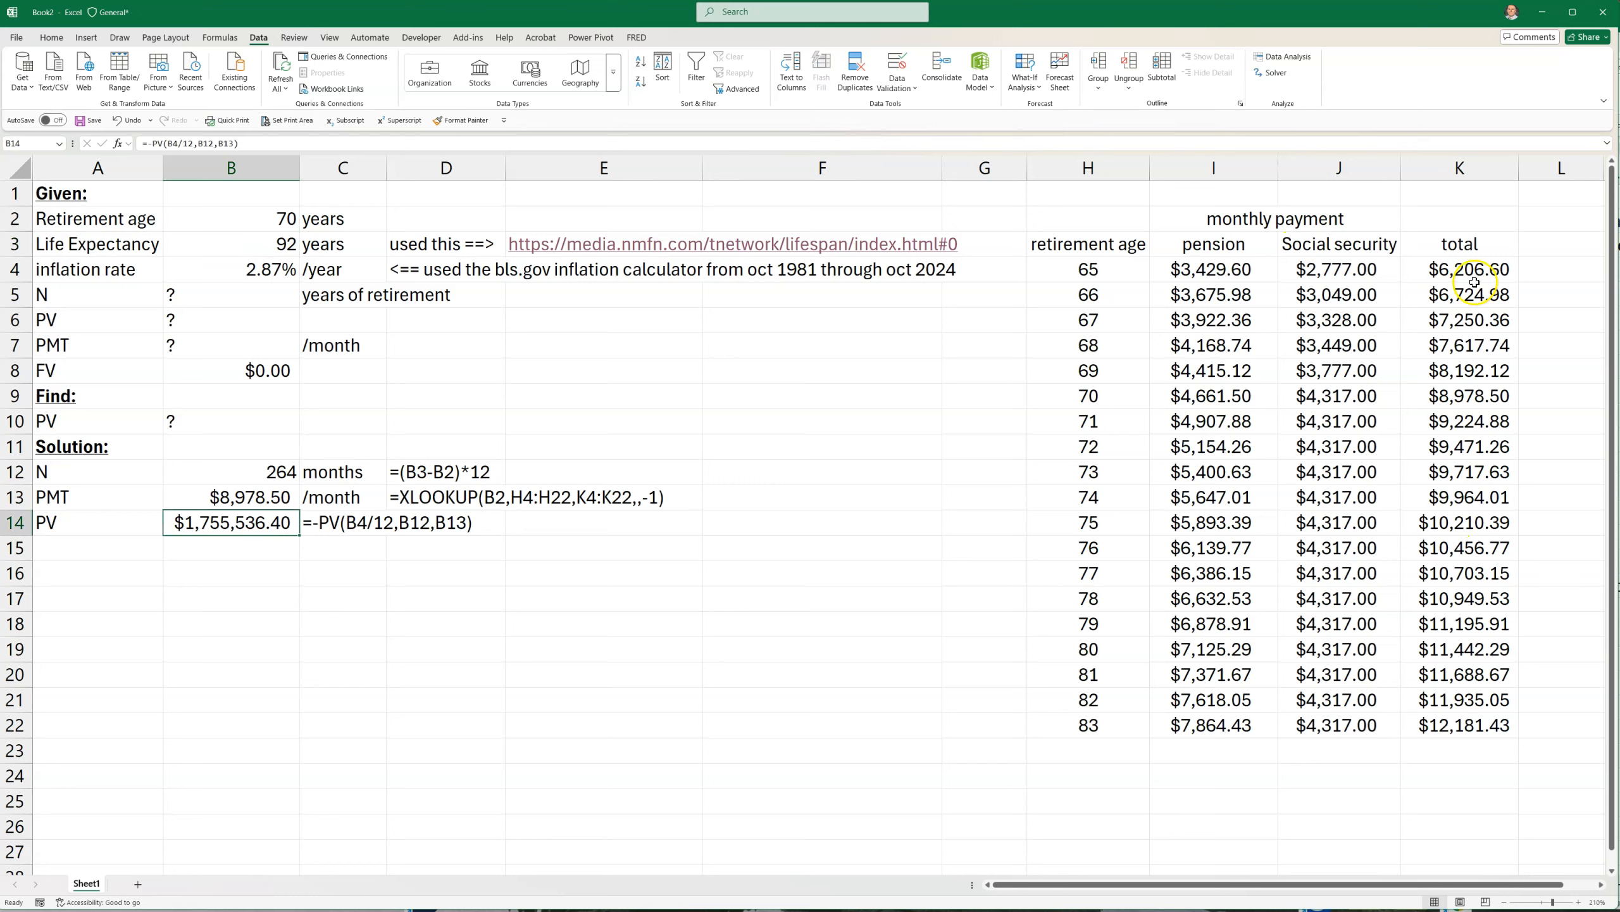
Add a PV header in L3 beside the total column and narrow column F to make room for the table
left_click(1533, 241)
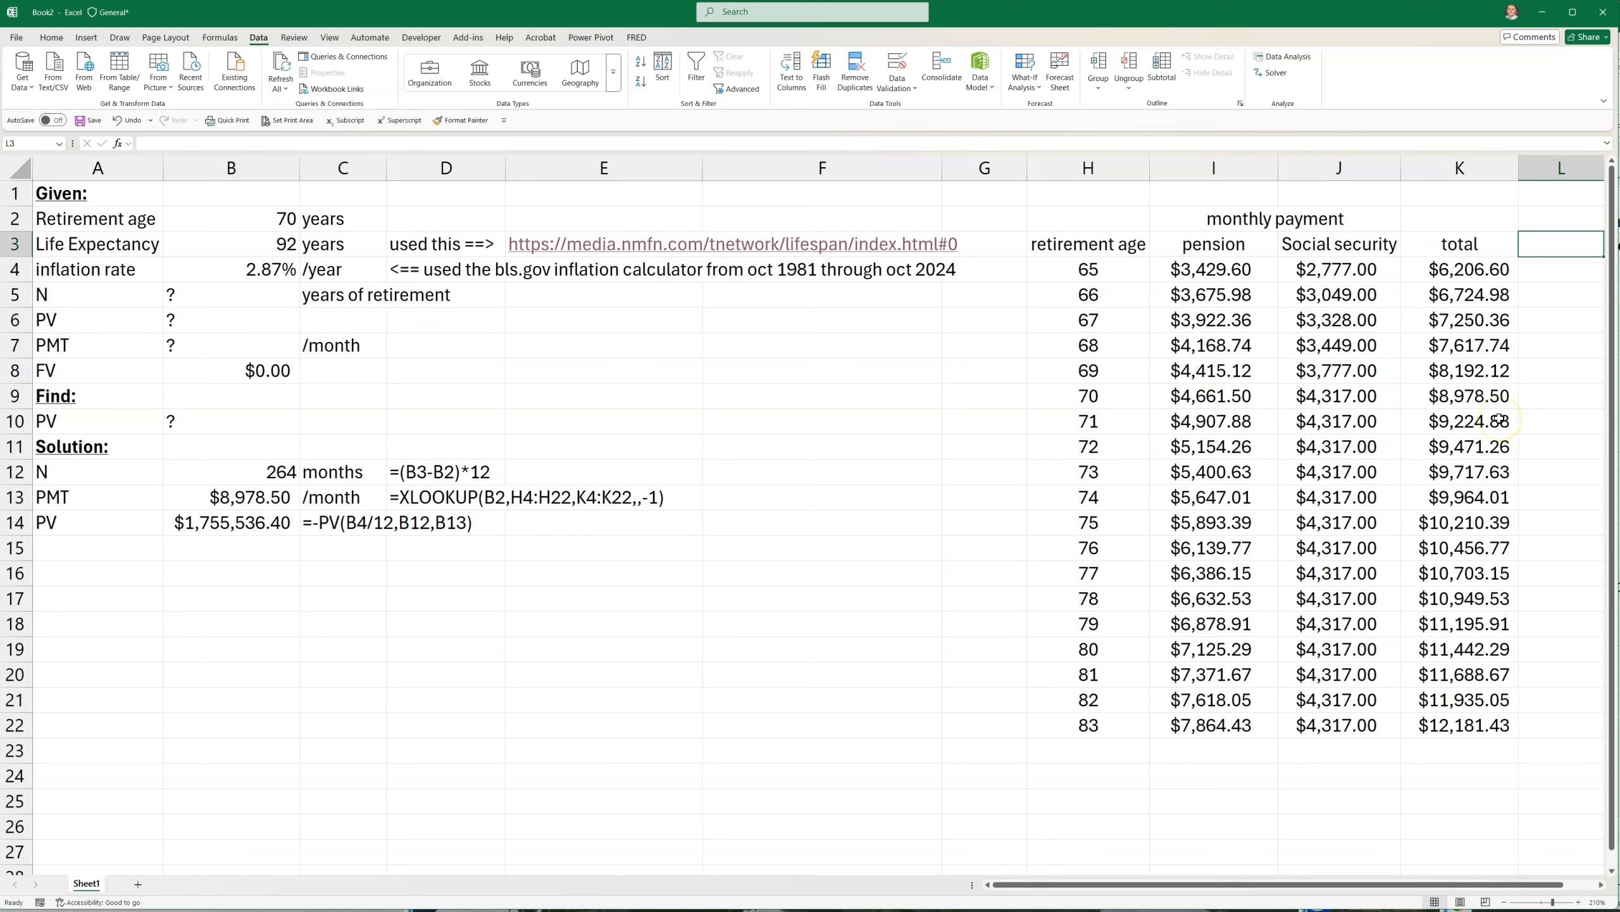
type("PV")
key("Return")
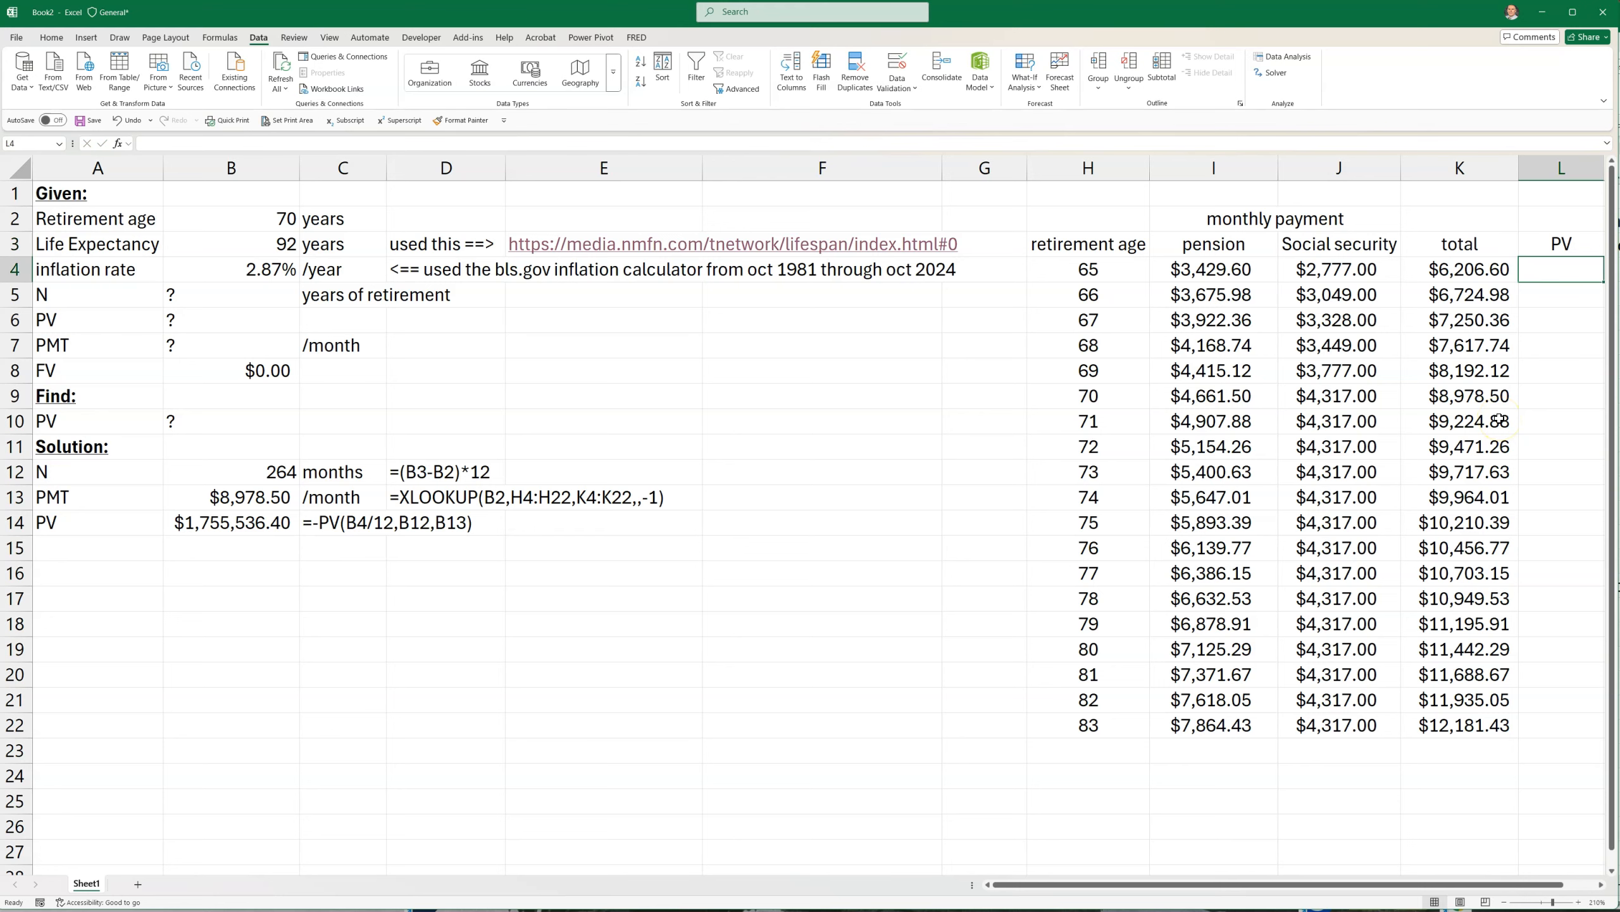
type("=[")
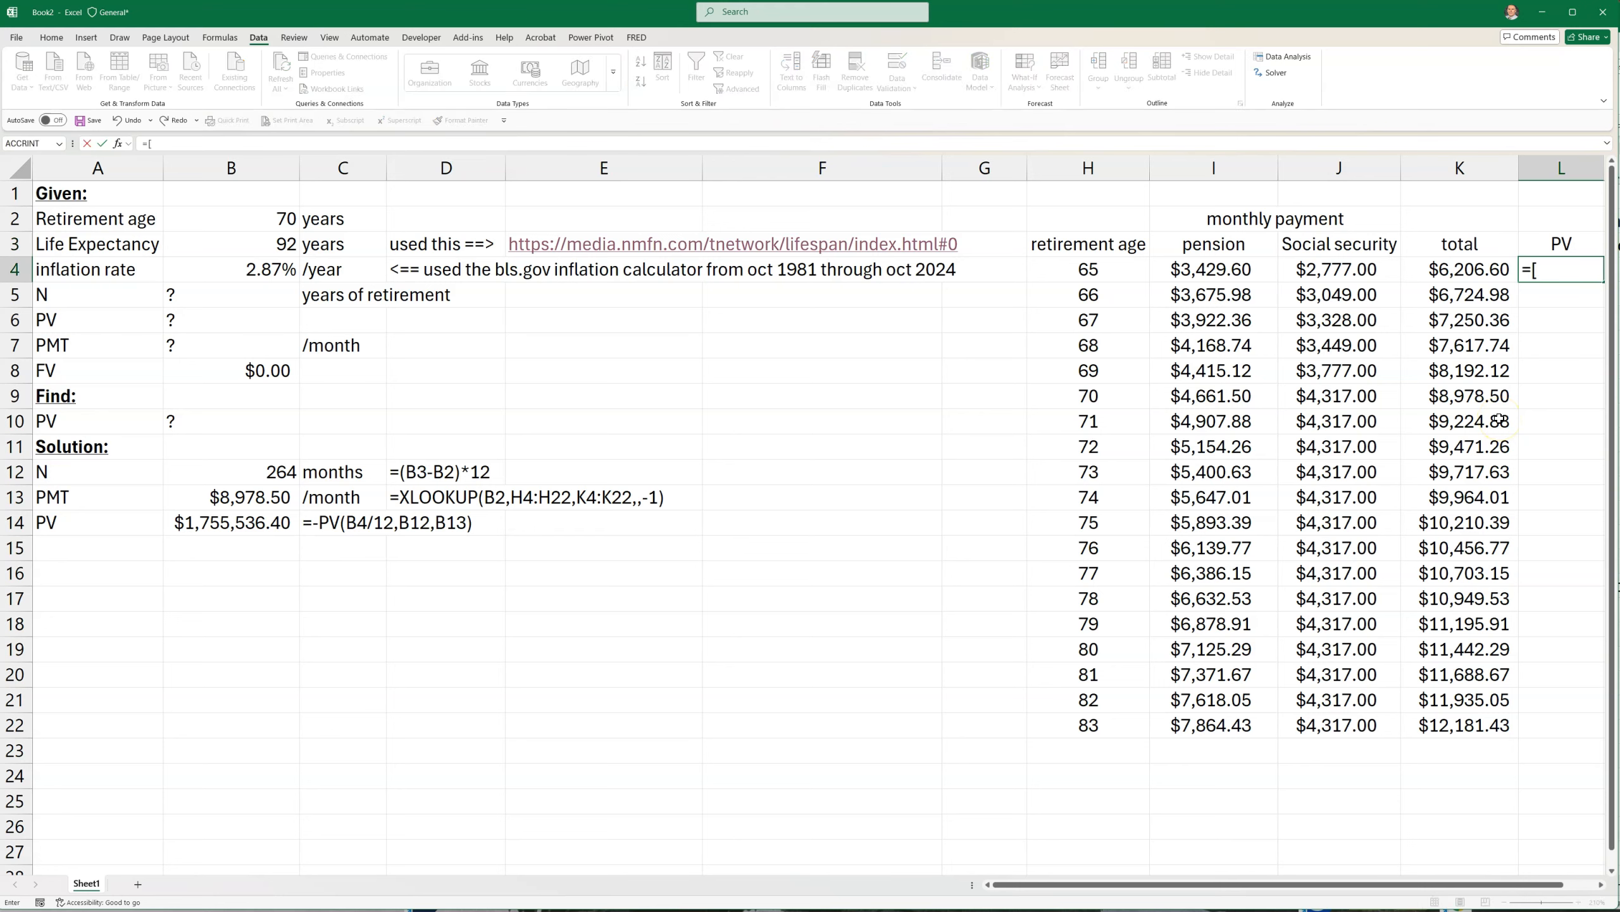
key("Escape")
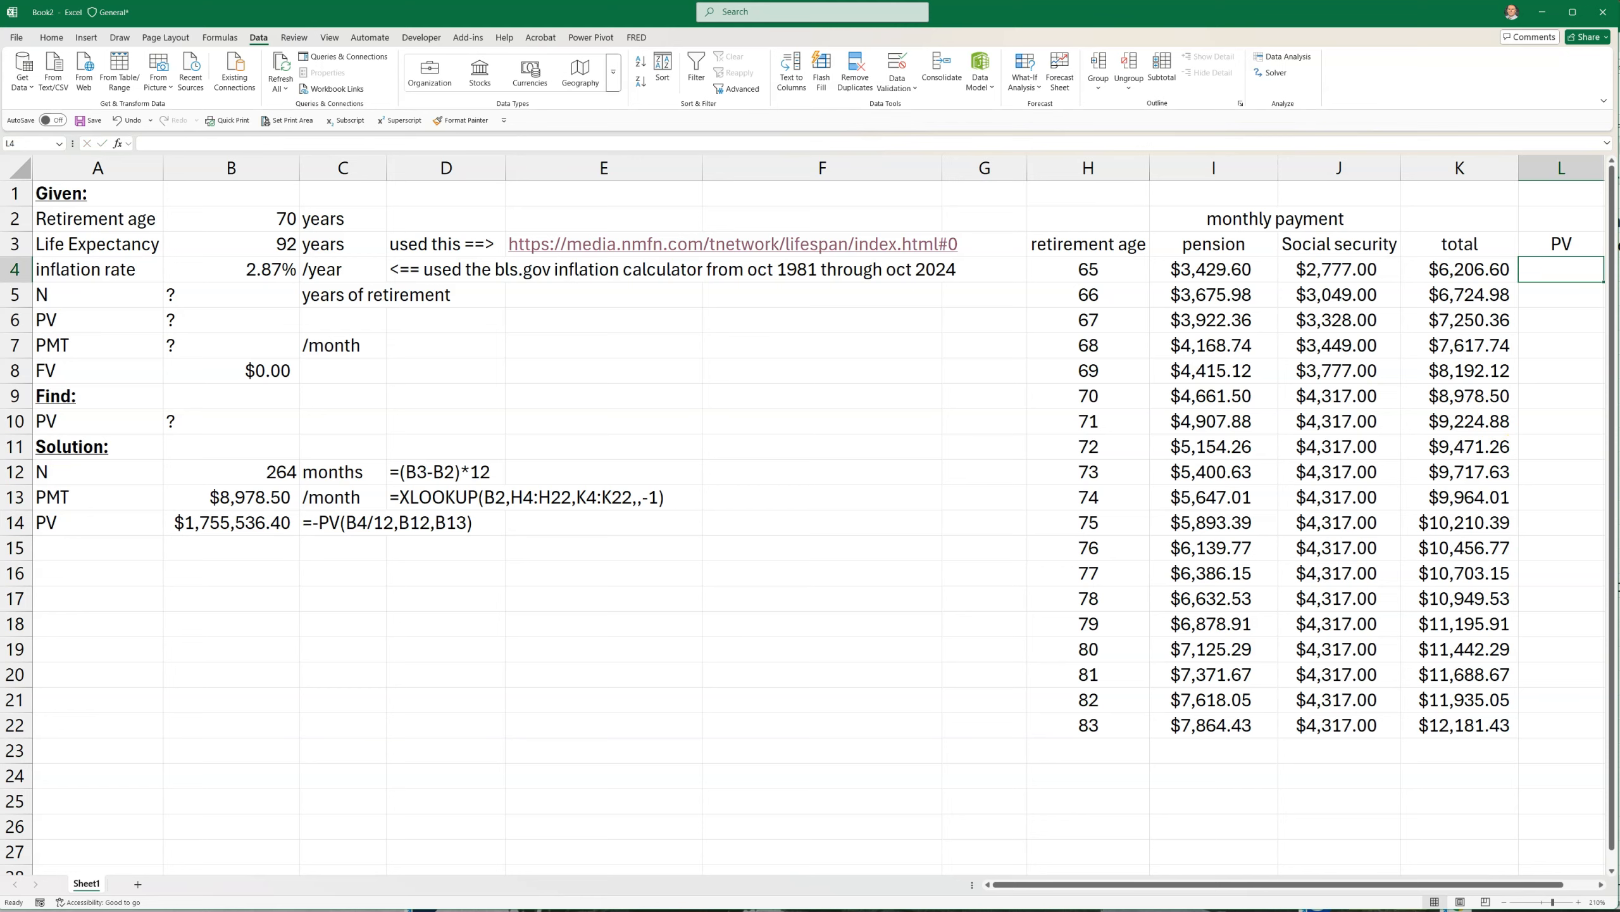
left_click(1454, 850)
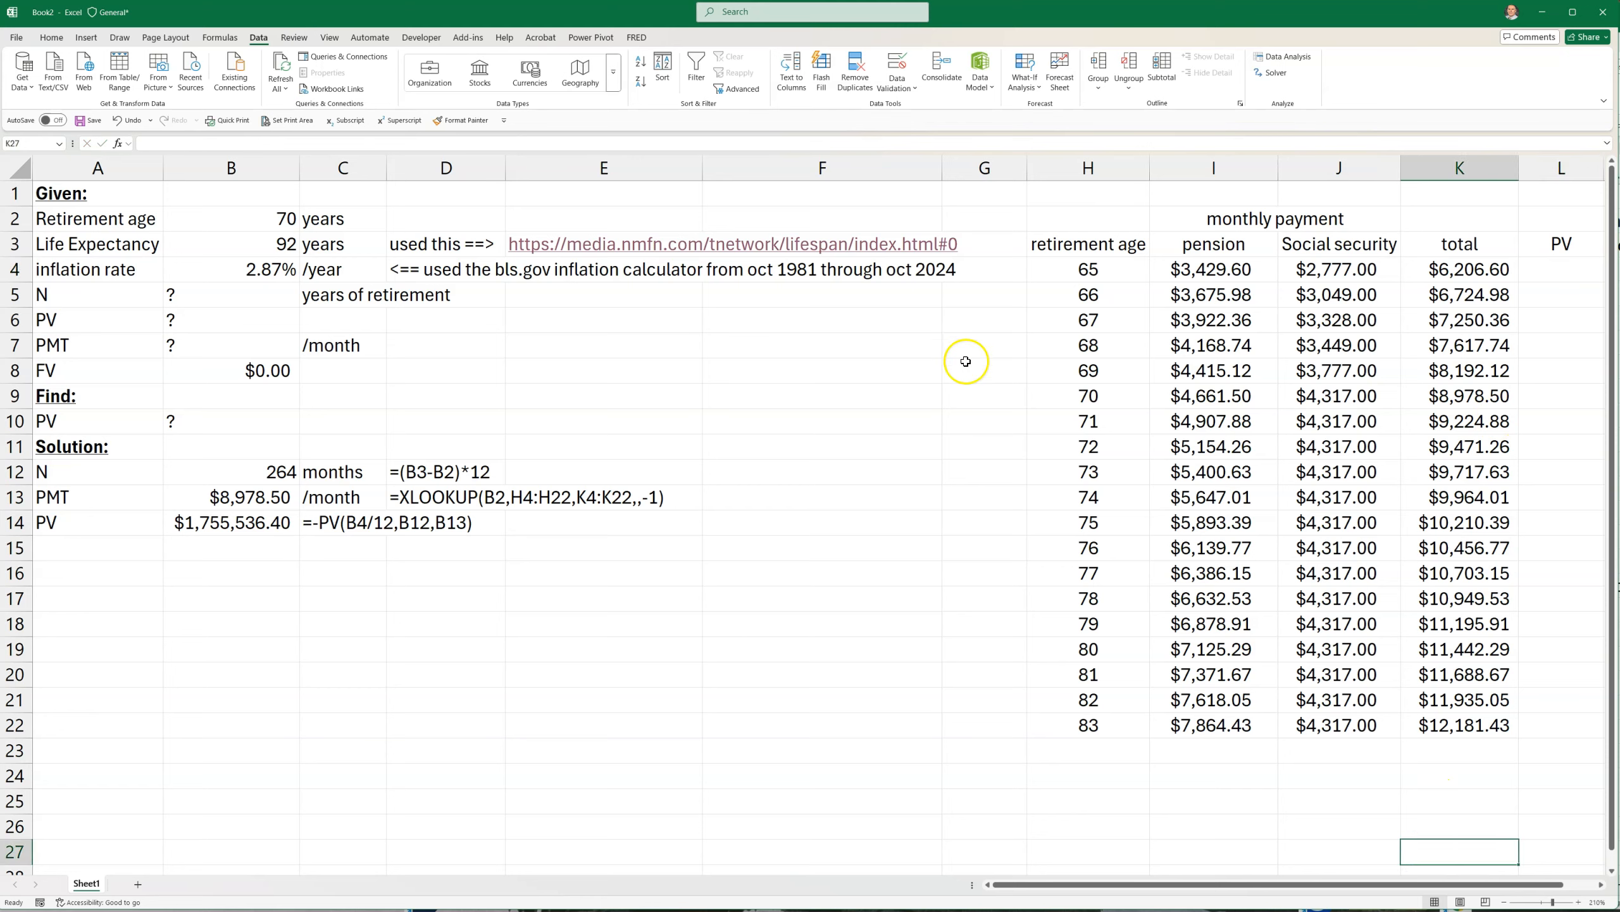
left_click_drag(948, 166, 748, 168)
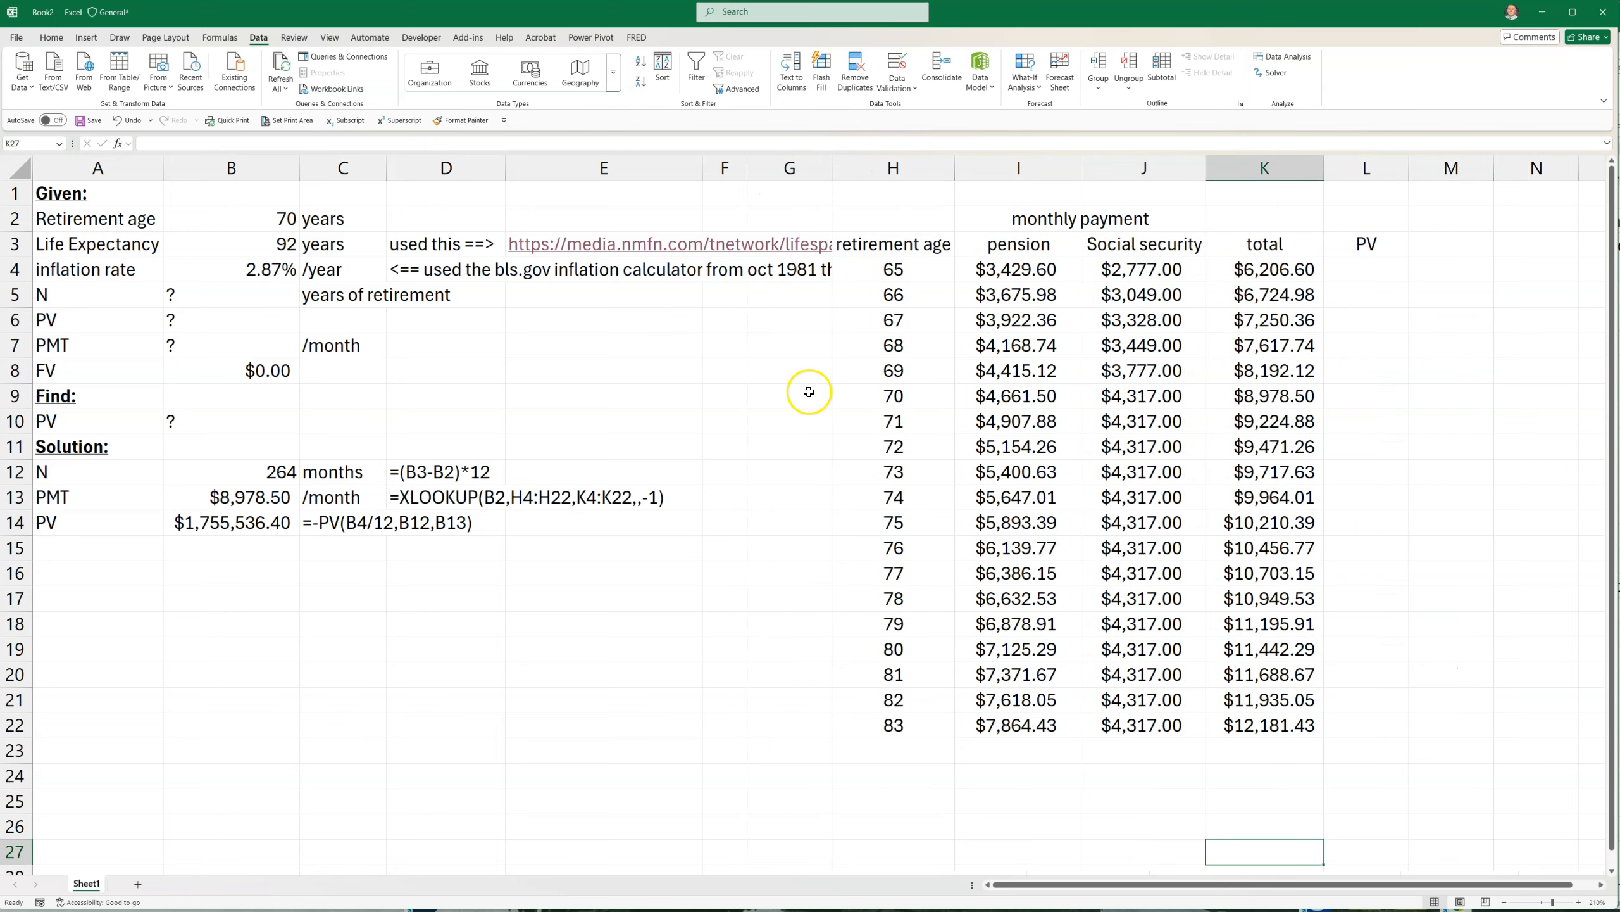
Start a PV formula in L4 with rate $B$4 and number of periods ($B$3-H4)*12
left_click(1356, 269)
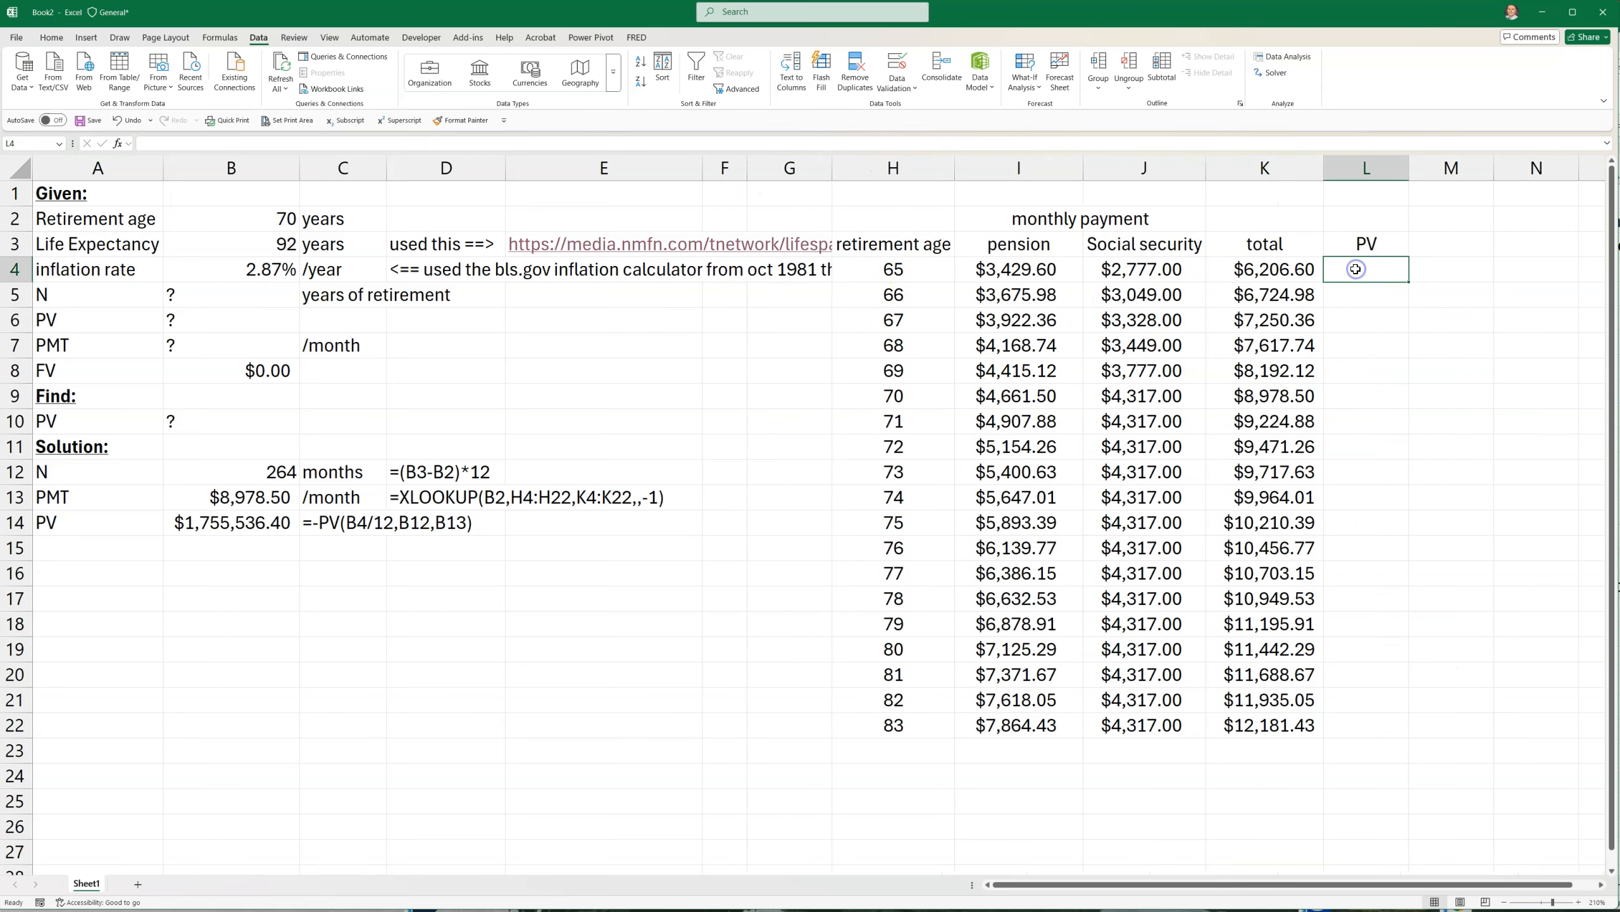
type("=pv(")
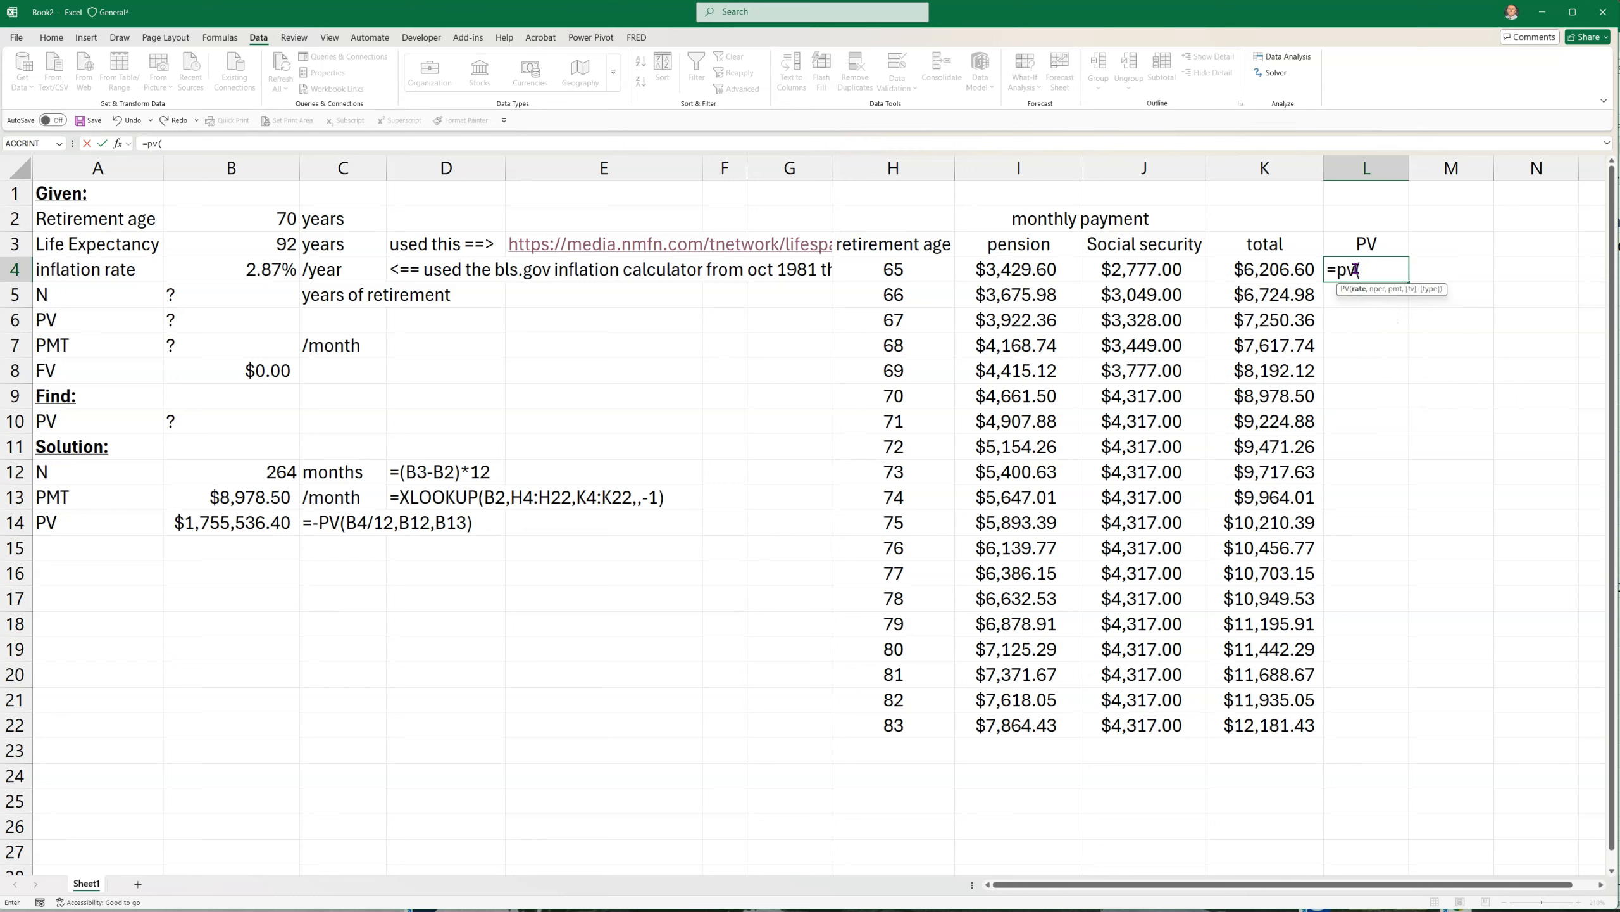
left_click(245, 264)
type("/")
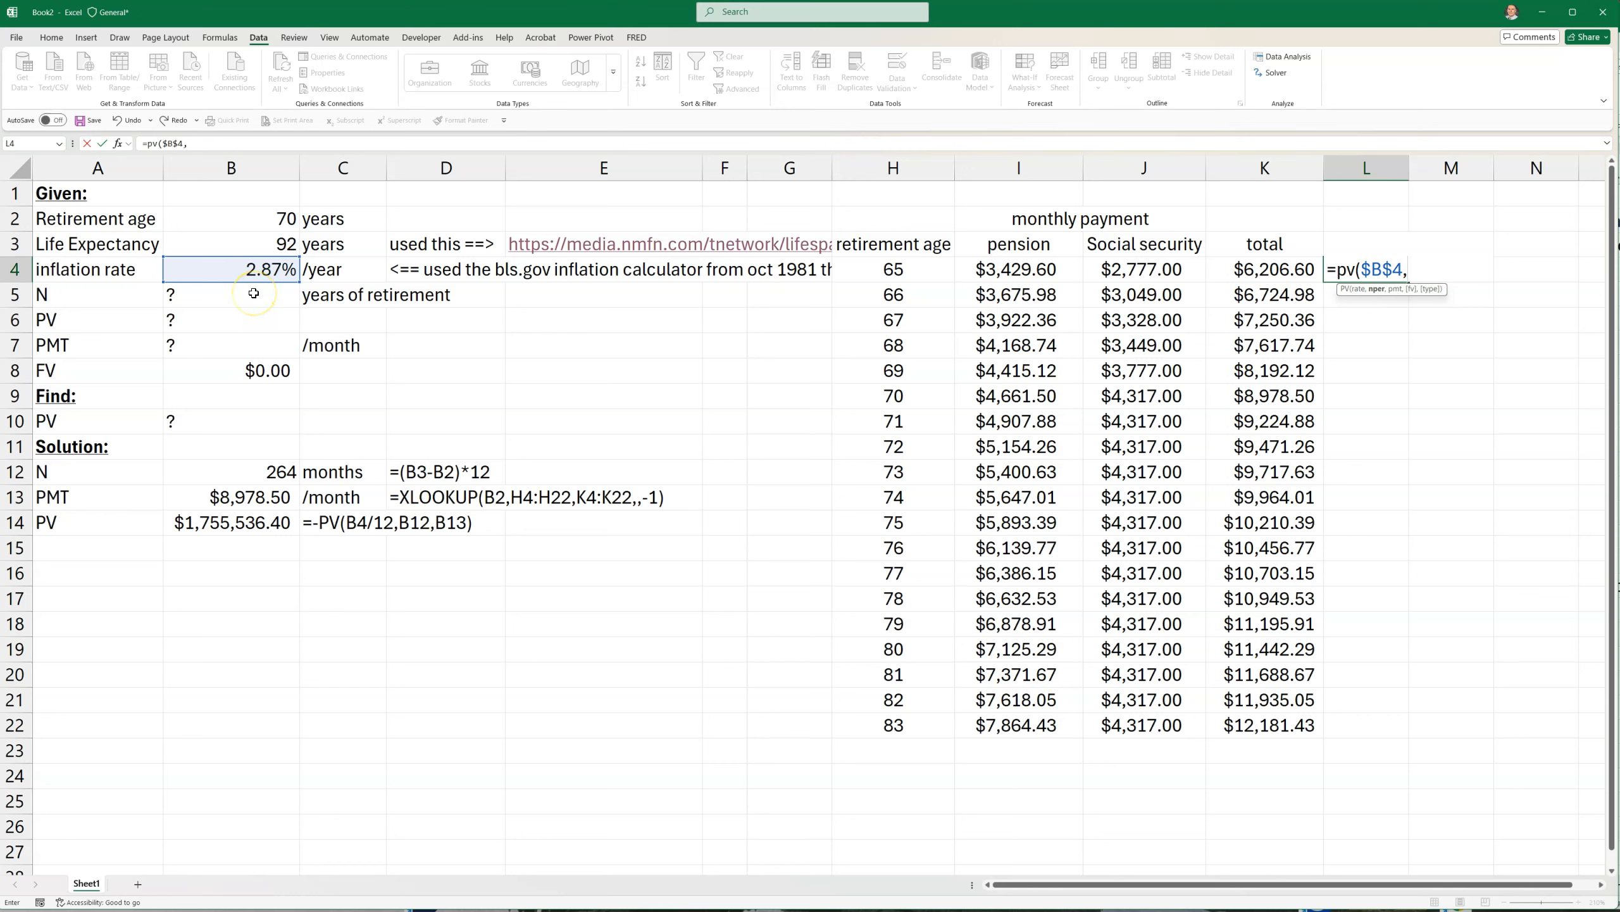
left_click(237, 240)
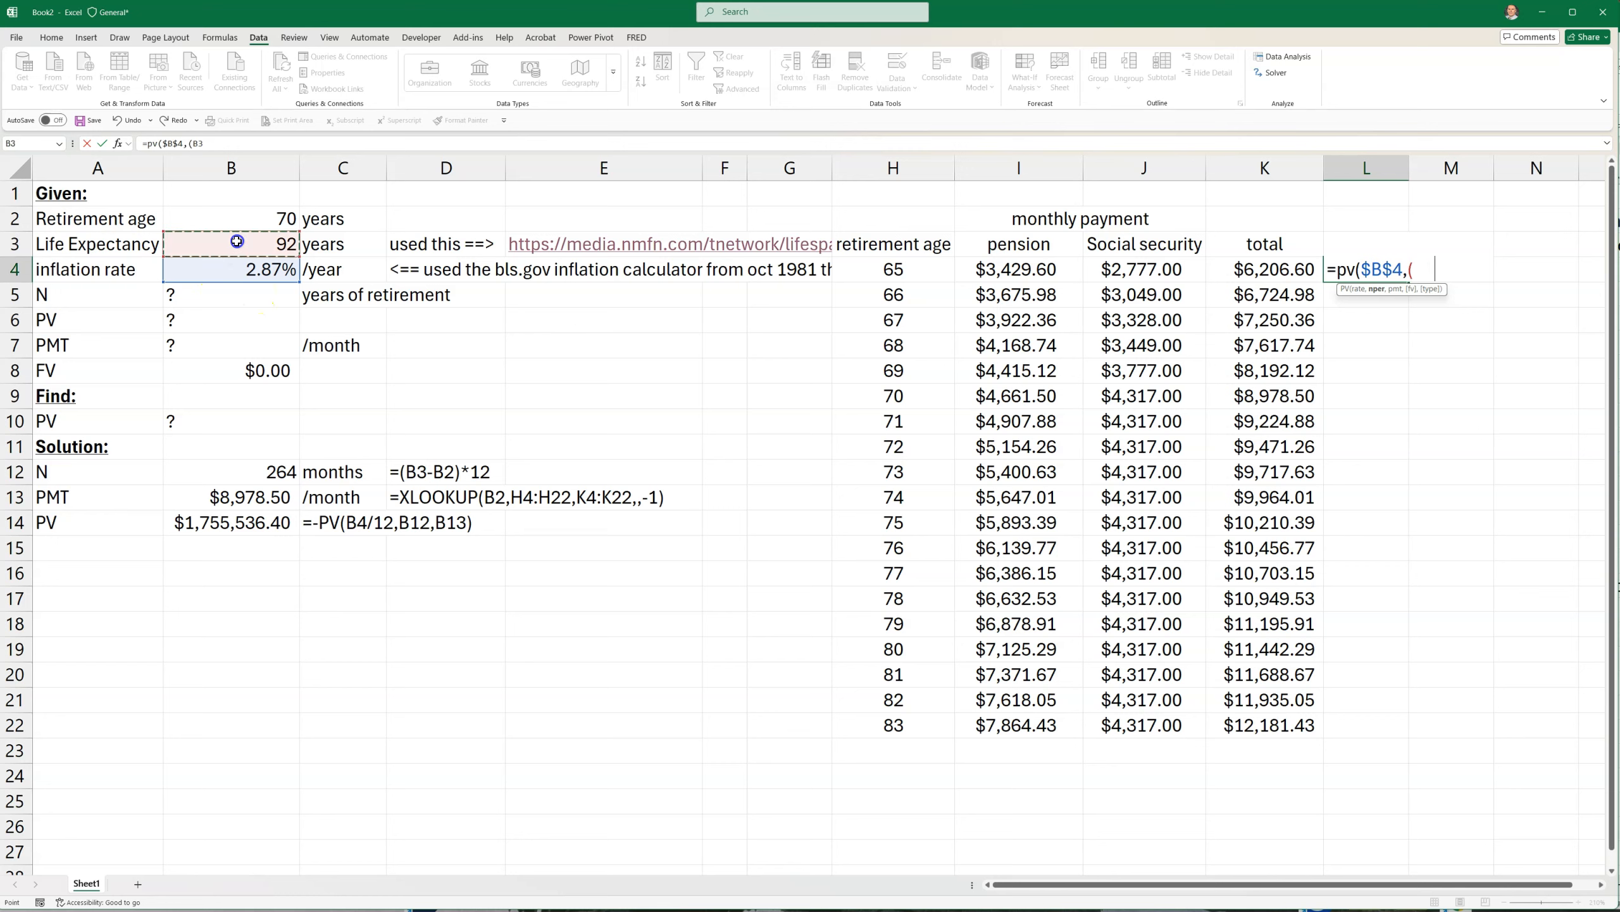
type("-")
left_click(224, 218)
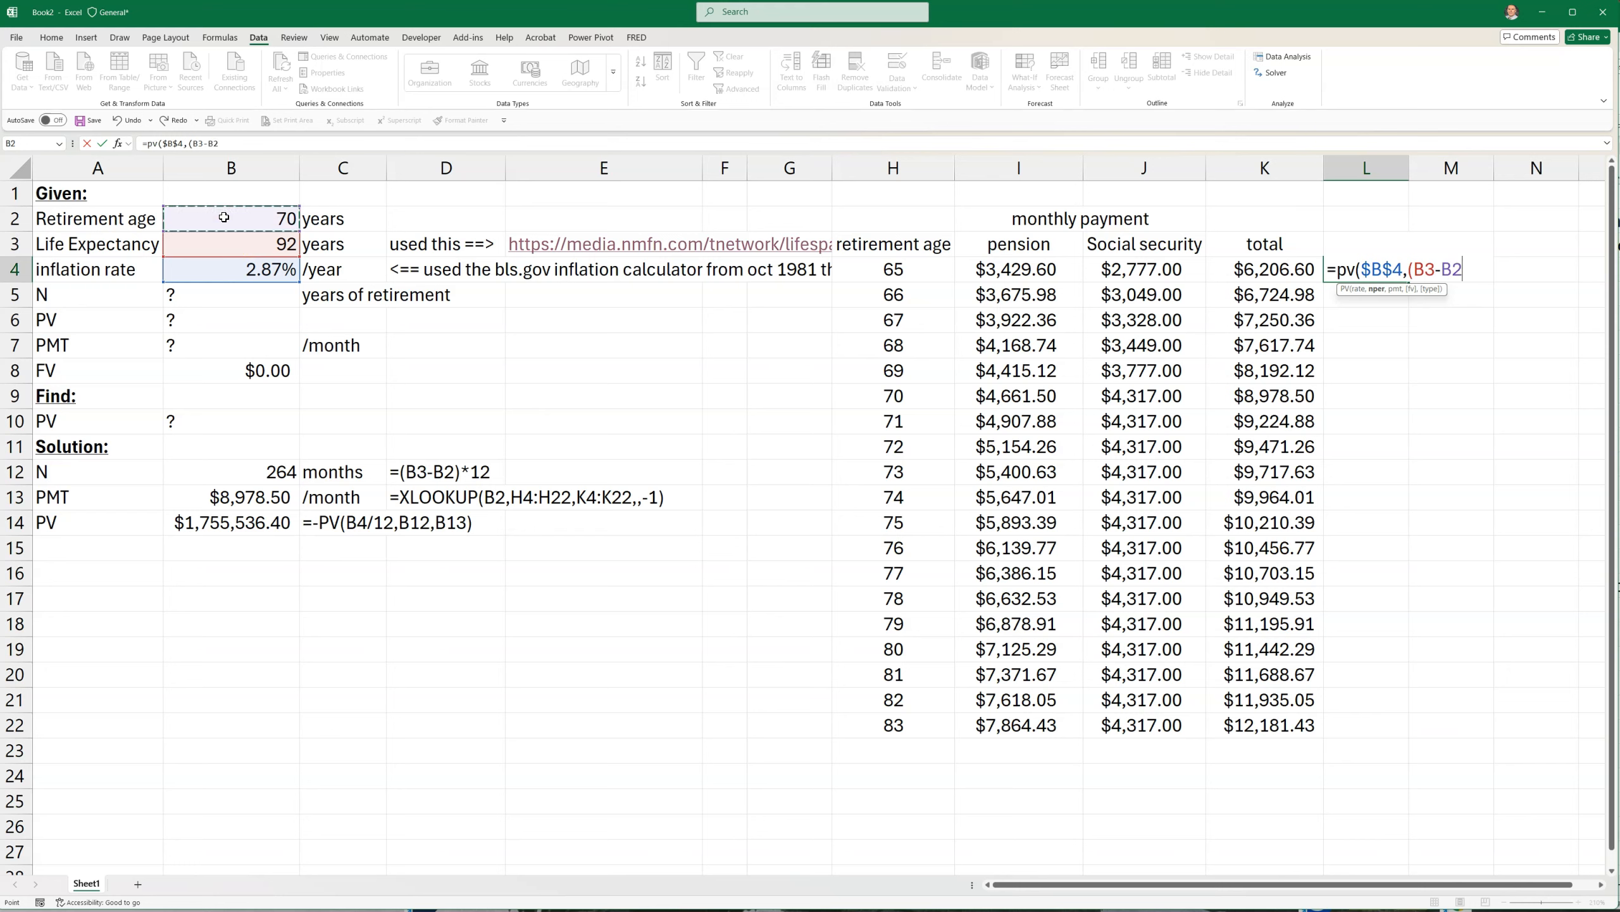
left_click(893, 271)
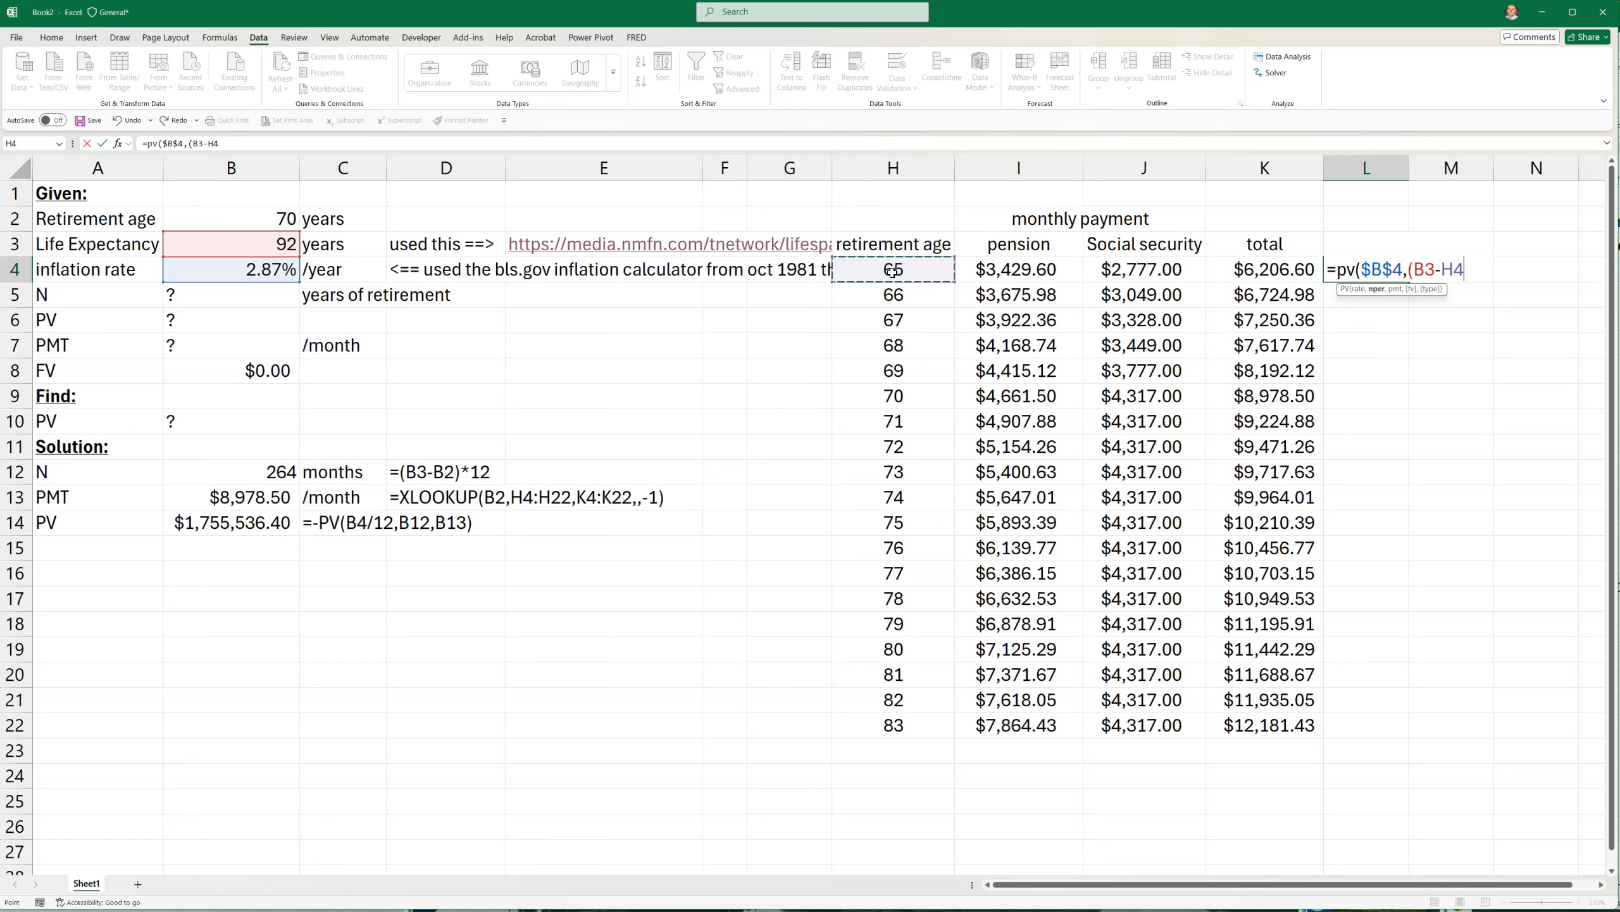
left_click(1421, 273)
key("F4")
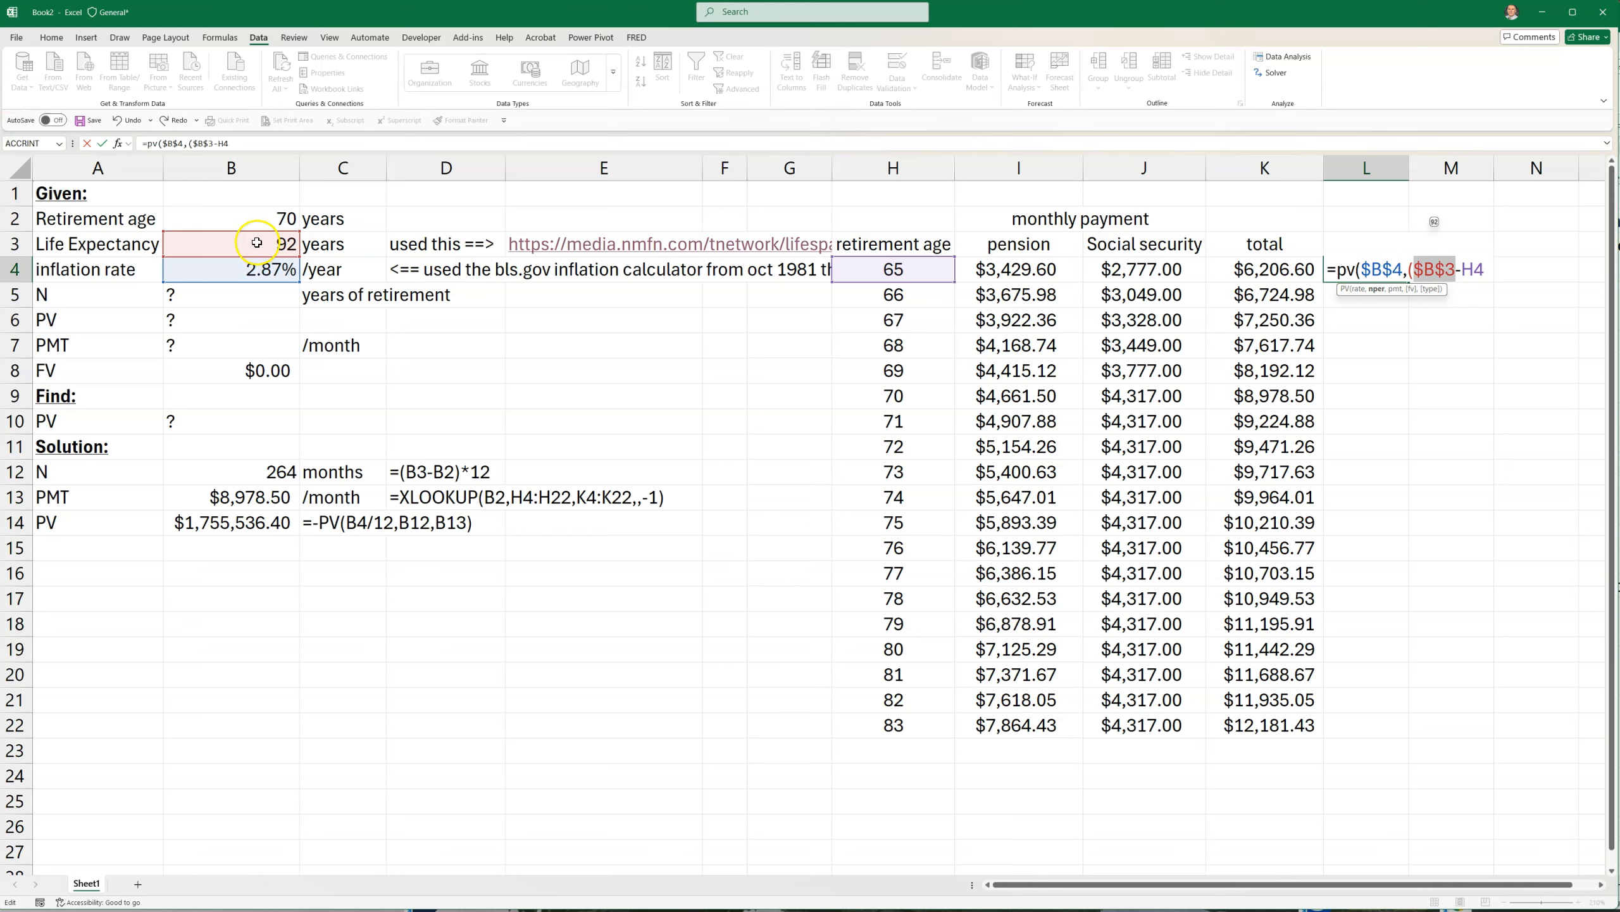
left_click(1489, 271)
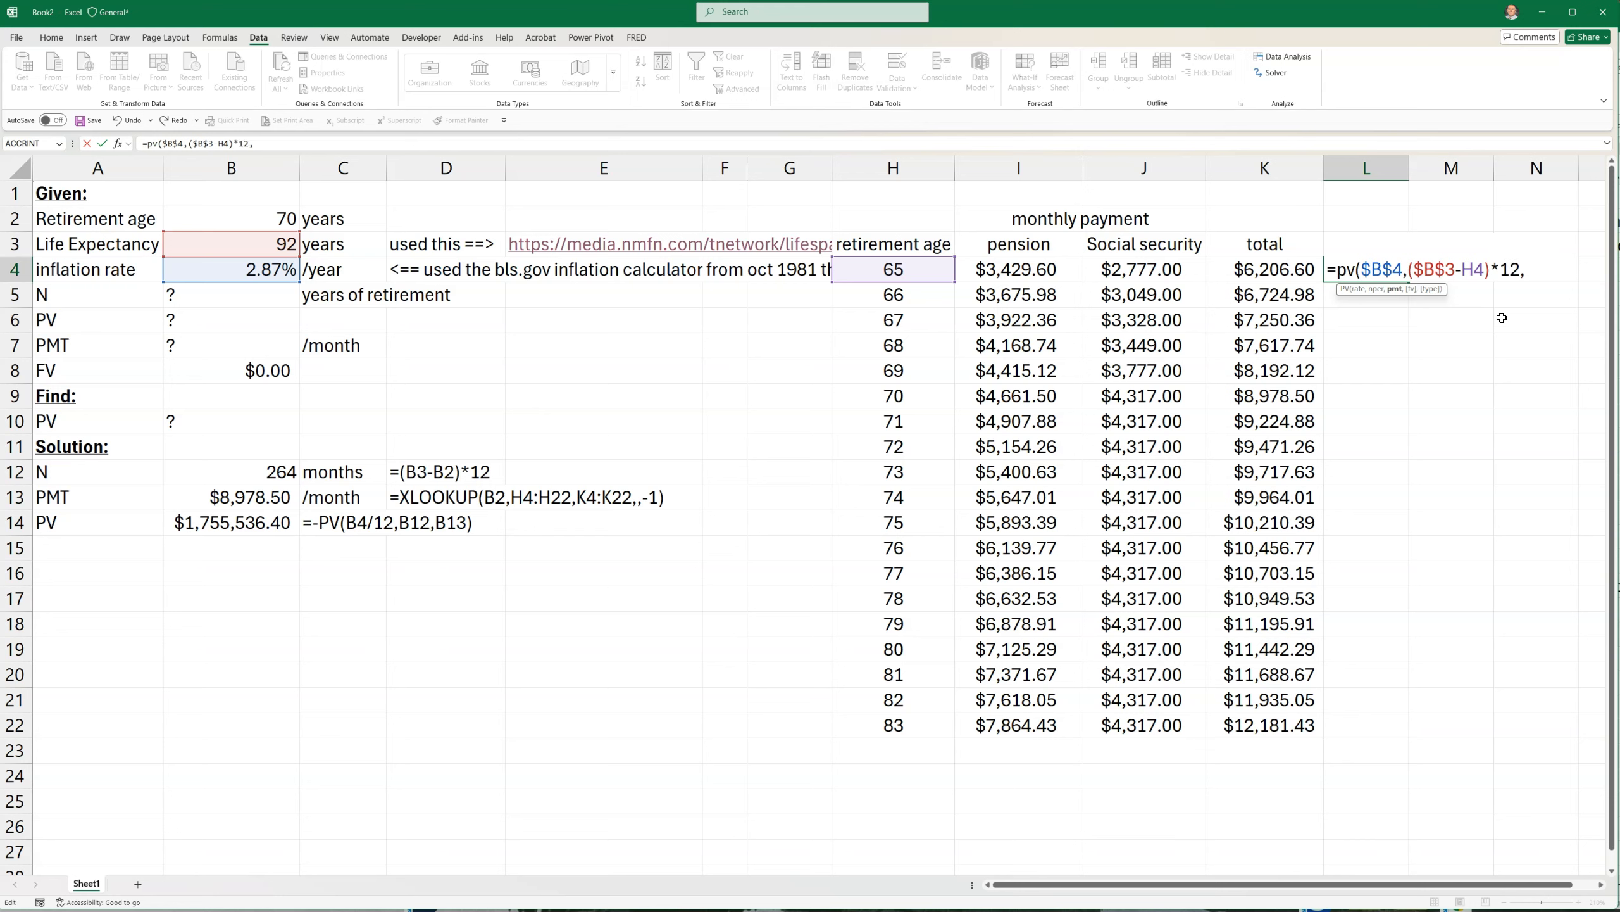
Complete the L4 formula with -K4 as the payment and accept the correction that adds the missing closing parenthesis
type("-")
left_click(1254, 273)
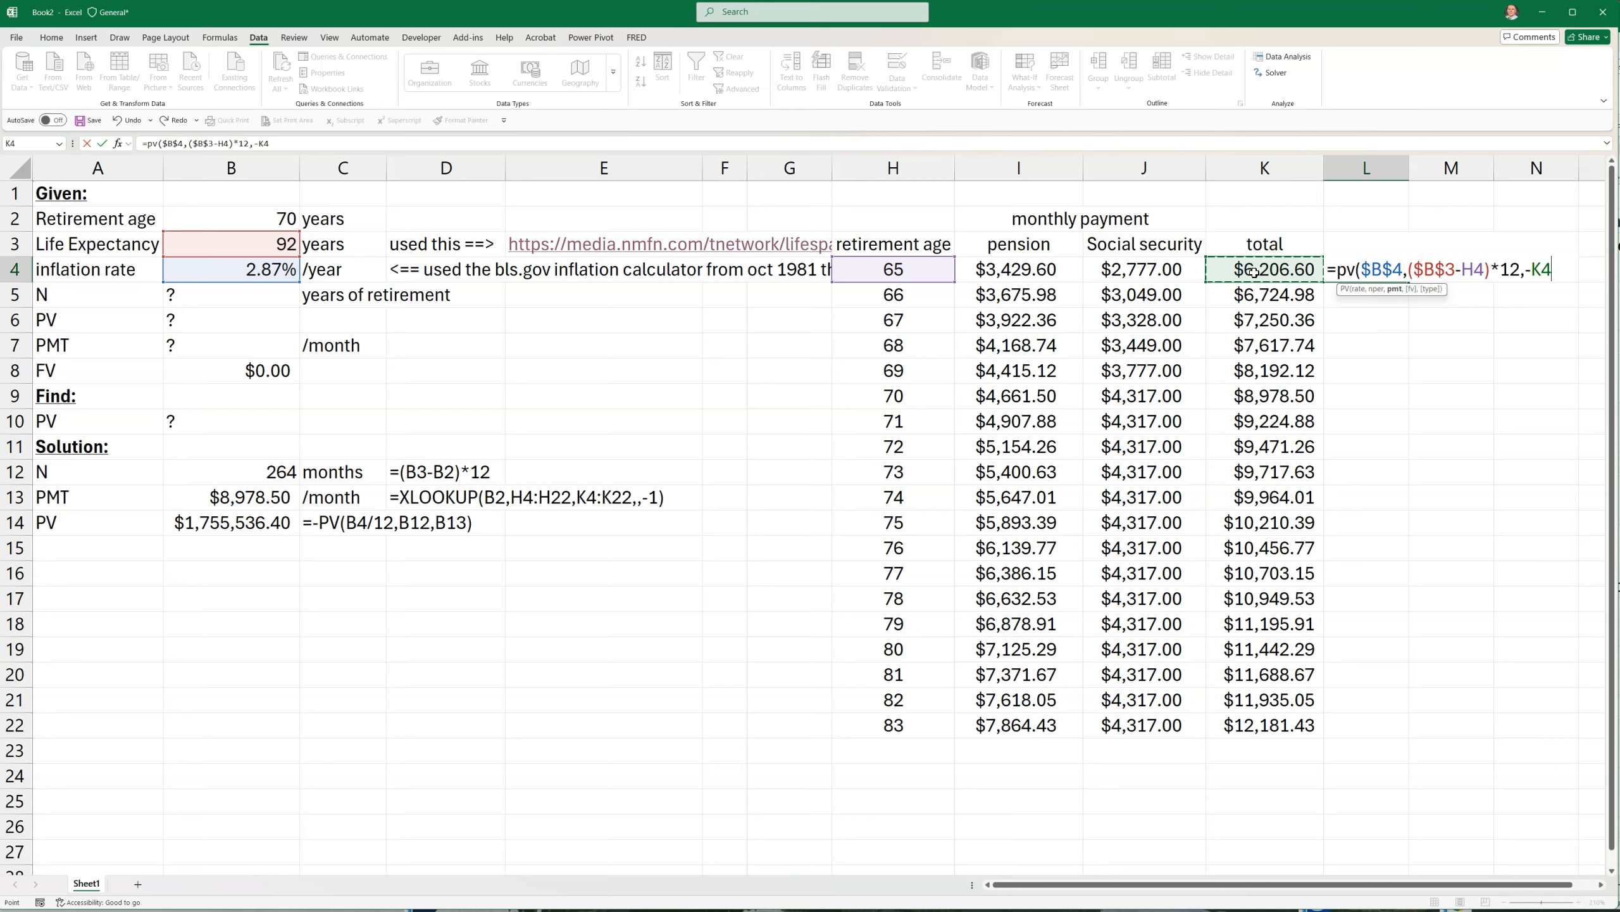
key("Return")
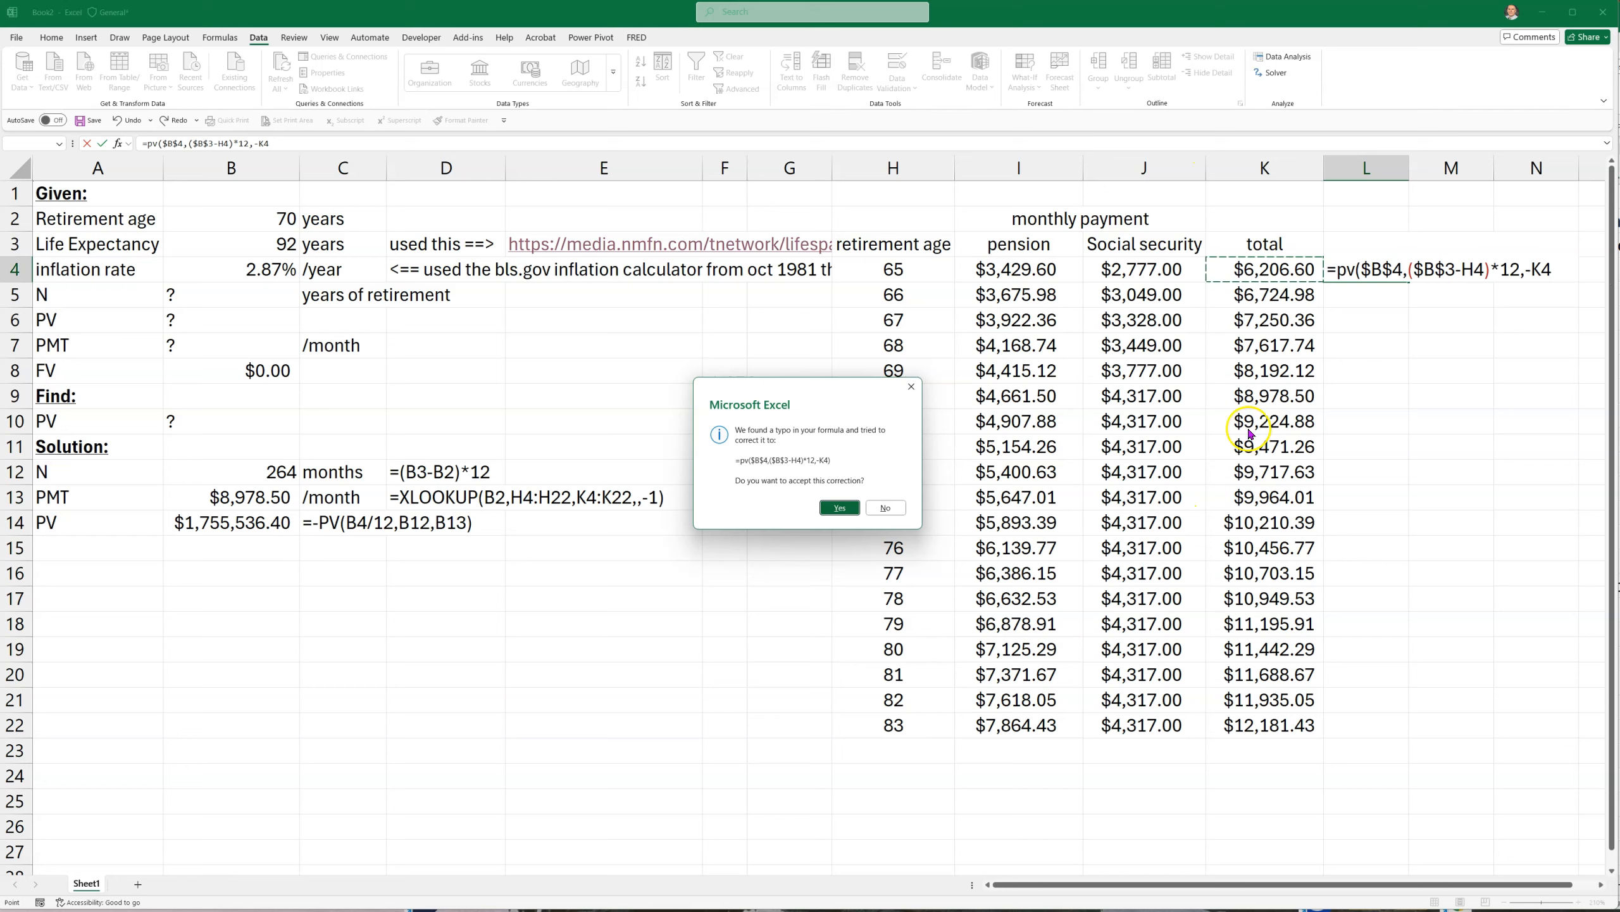
left_click(840, 508)
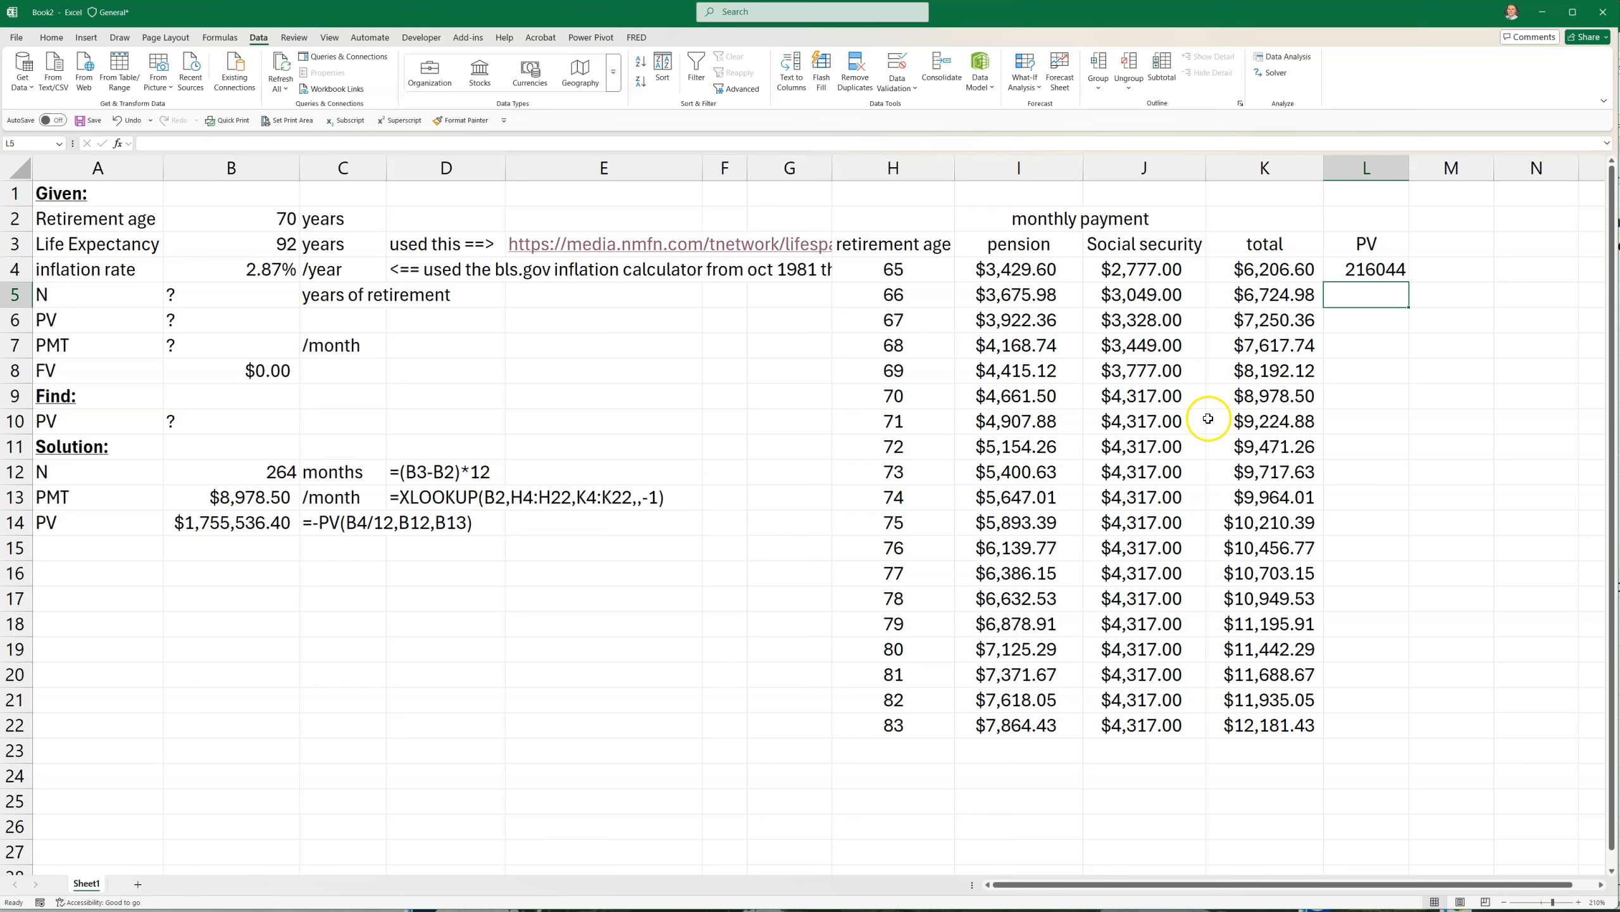
Copy the currency format from K4 to L4 and fit column L's width to its contents
left_click(1282, 269)
left_click(52, 36)
left_click(45, 88)
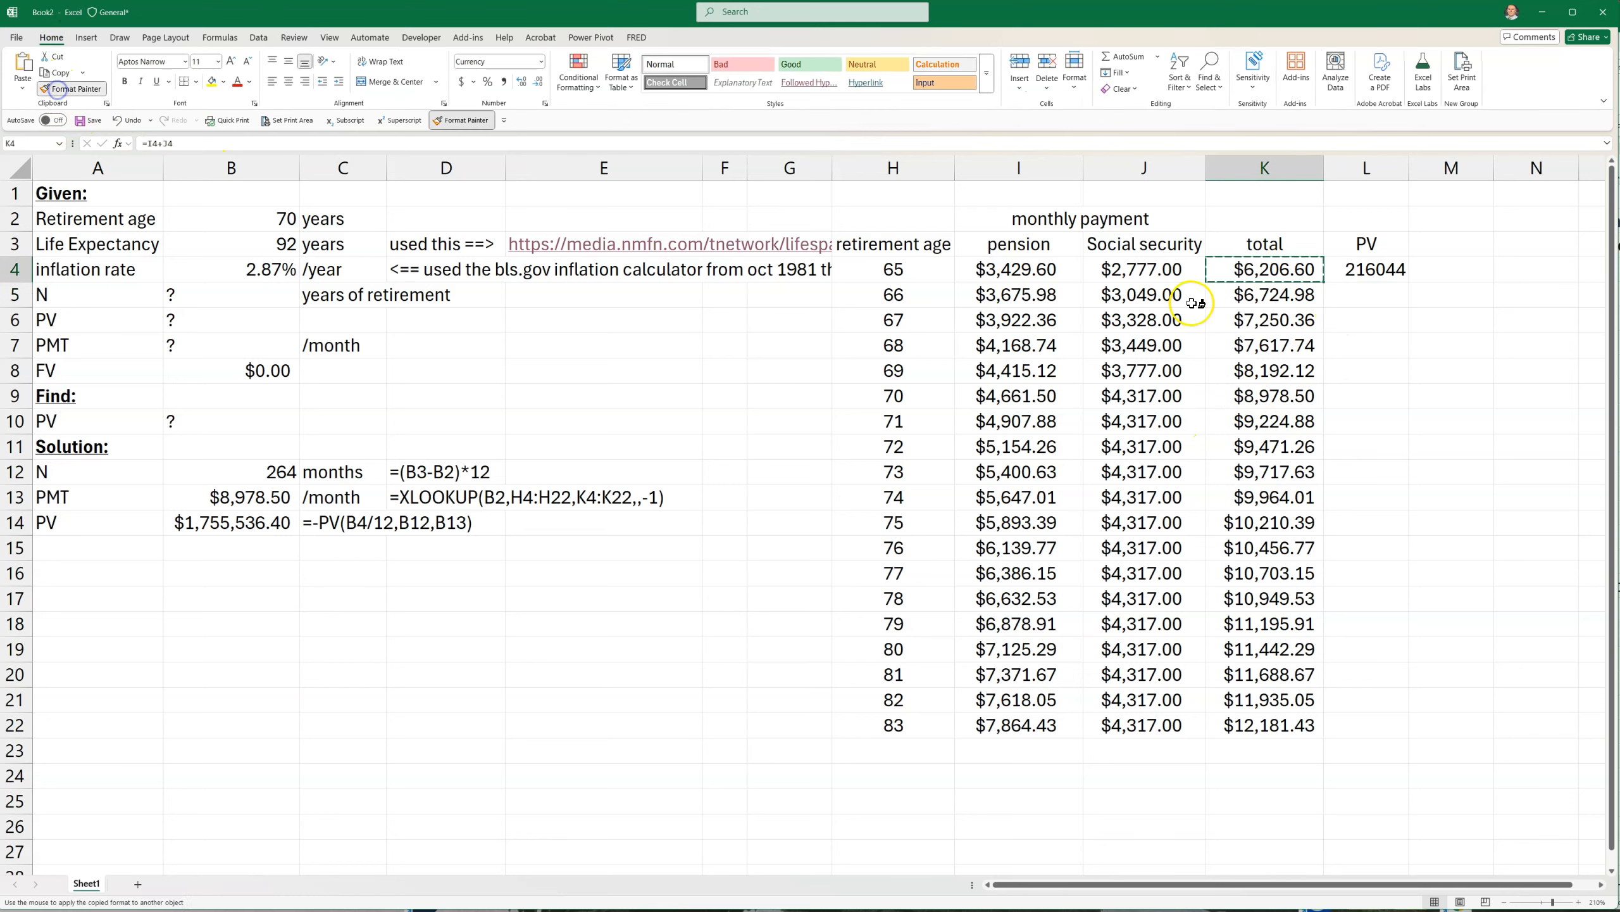
left_click(1334, 267)
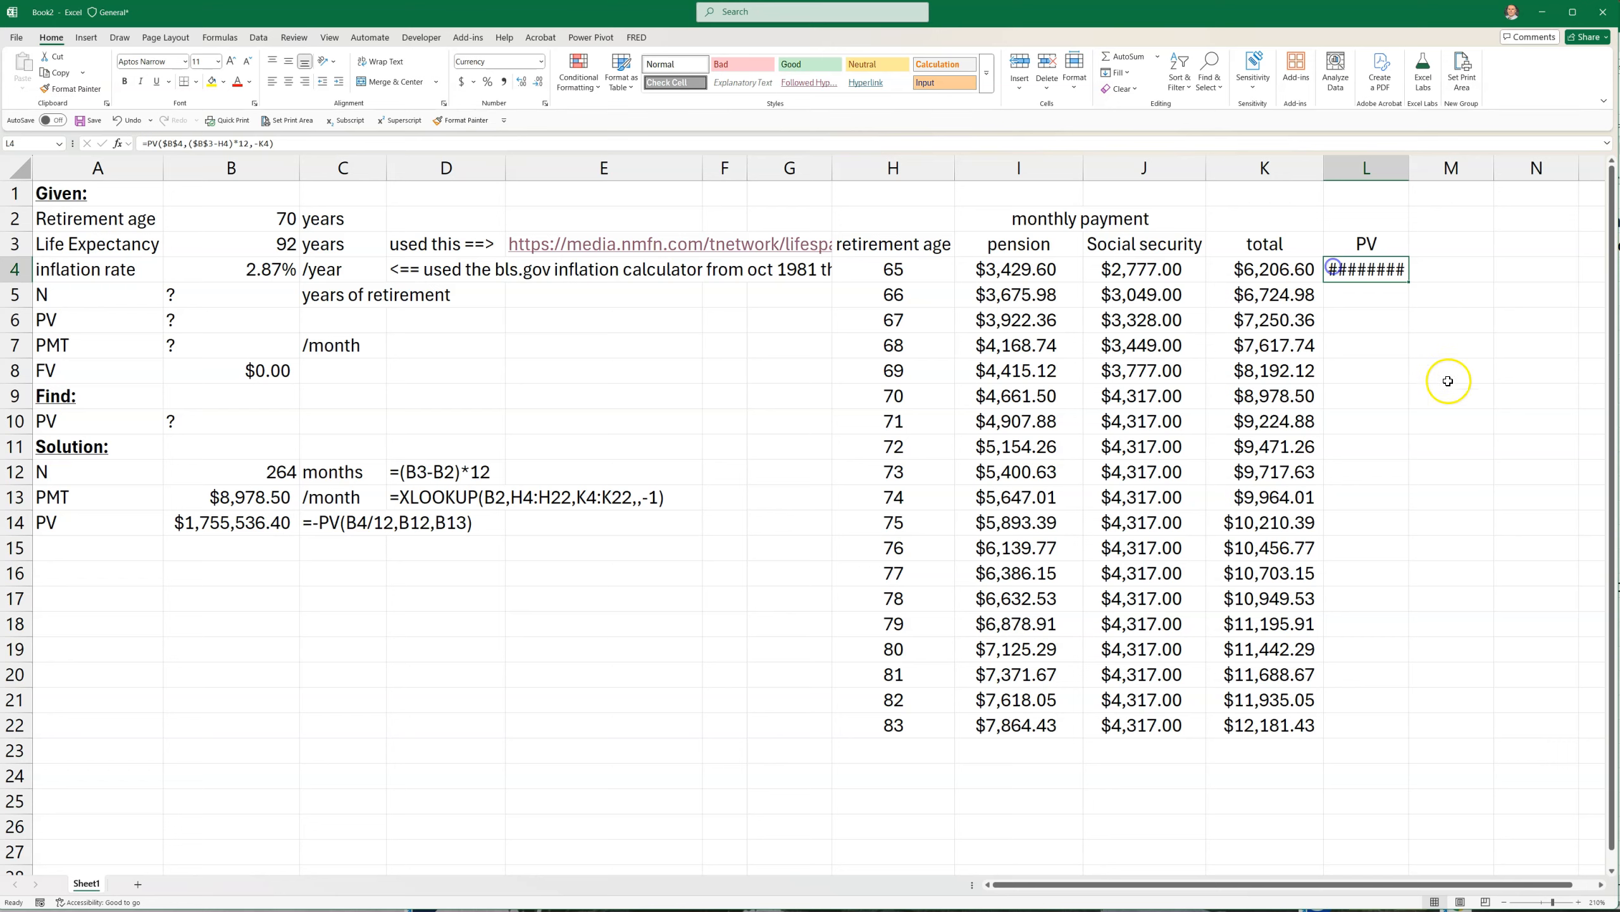
double_click(1410, 168)
left_click(1408, 366)
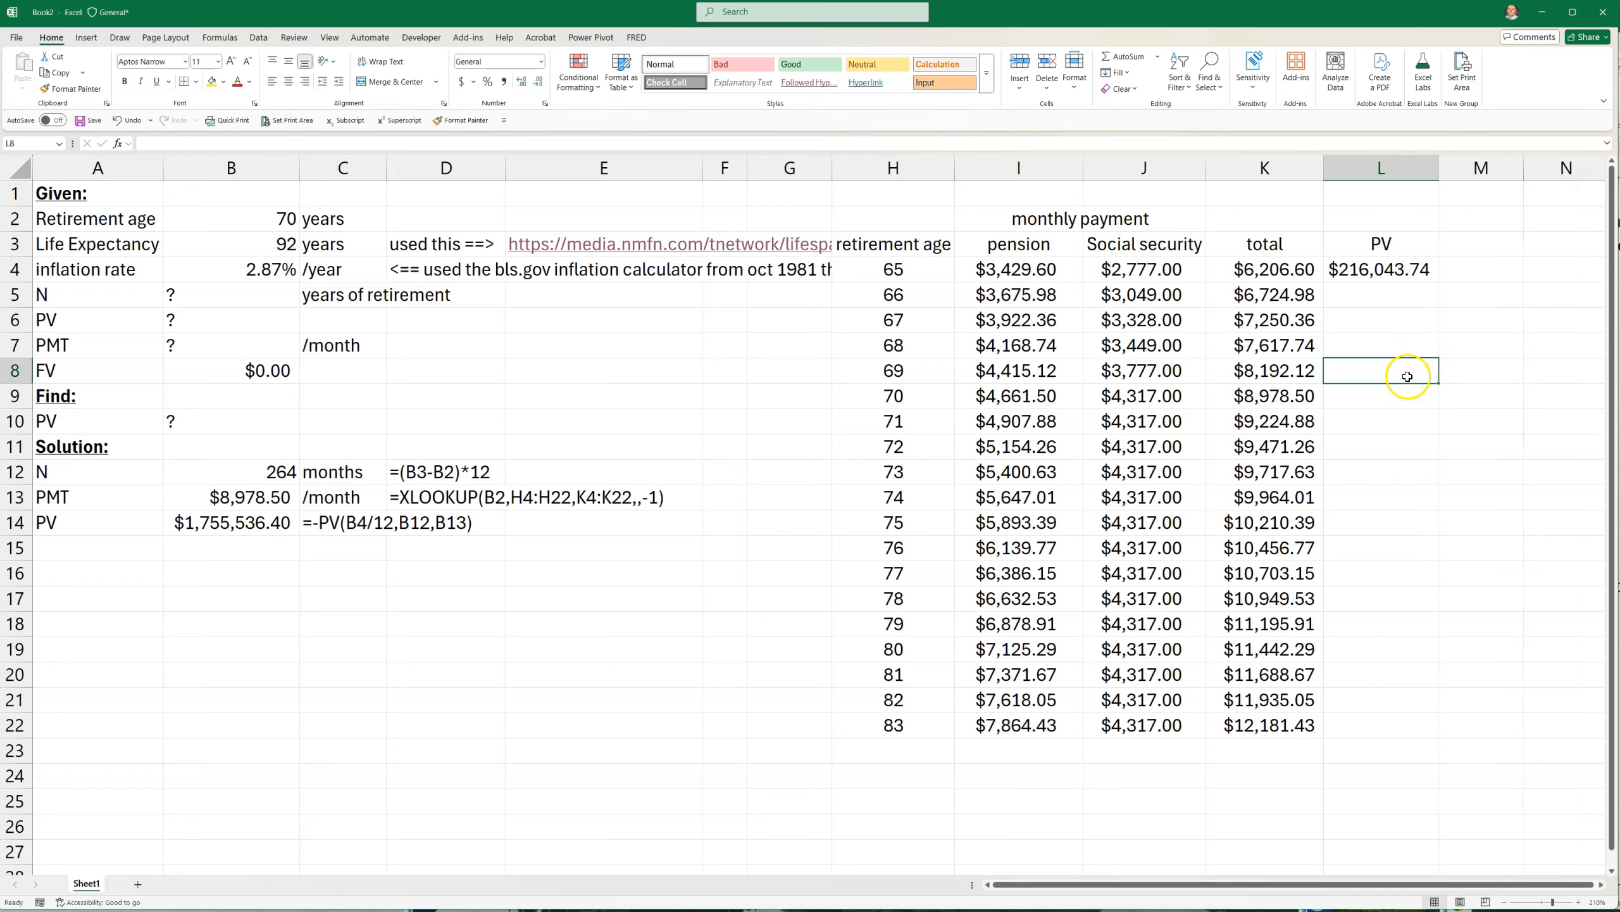
Divide the rate in L4 by 12 to make =PV($B$4/12,($B$3-H4)*12,-K4), and fill the formula down to L22
double_click(1349, 268)
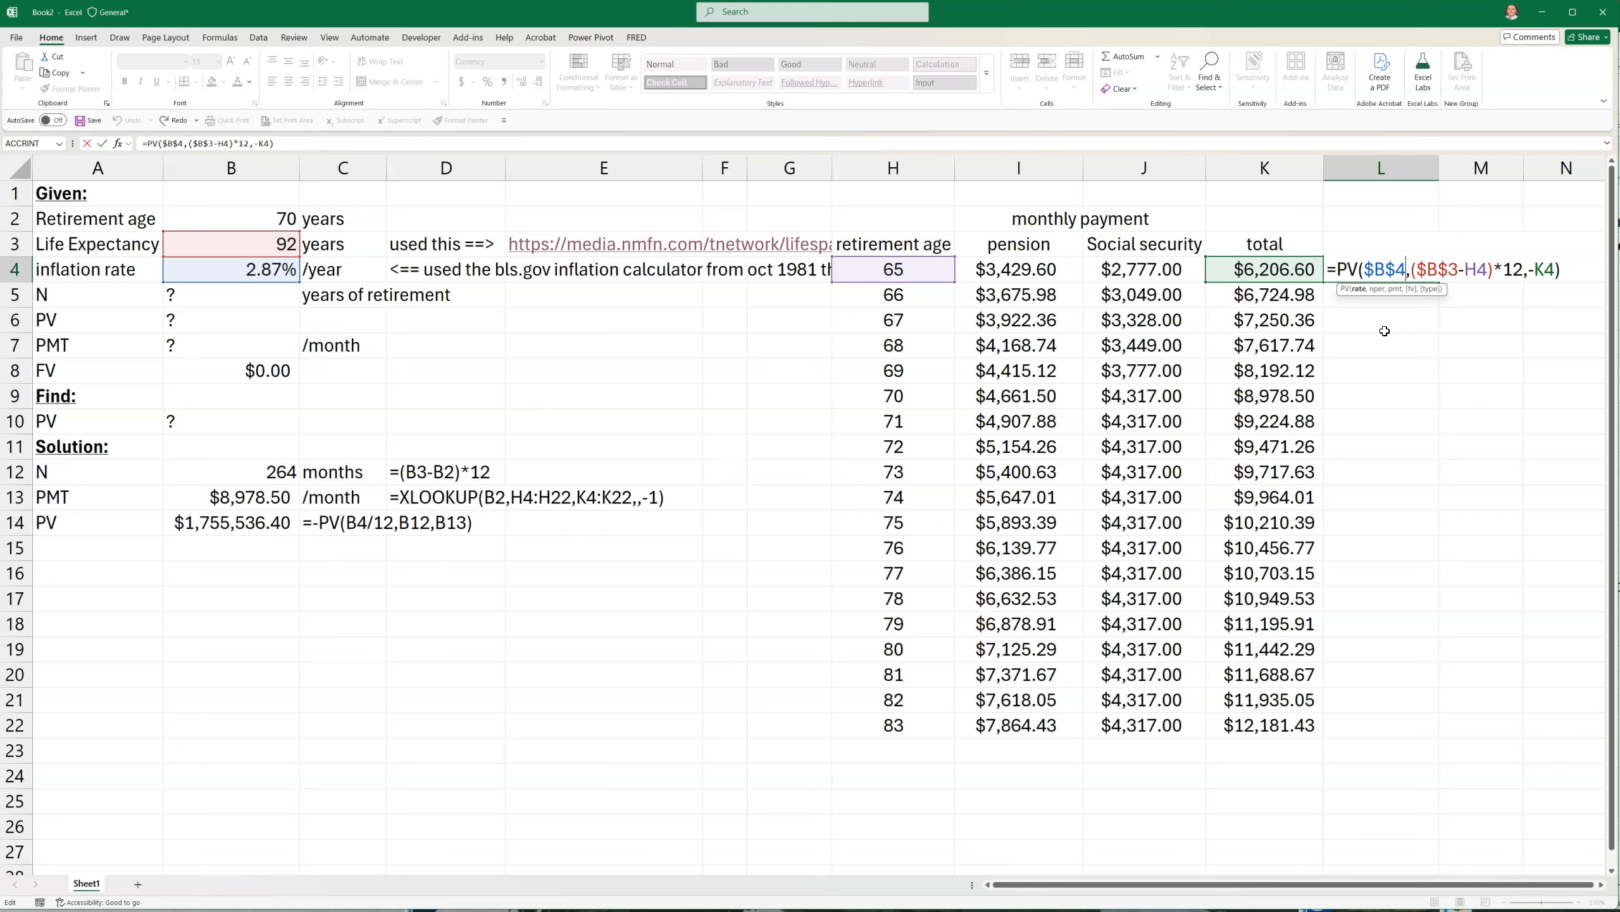
type("/12")
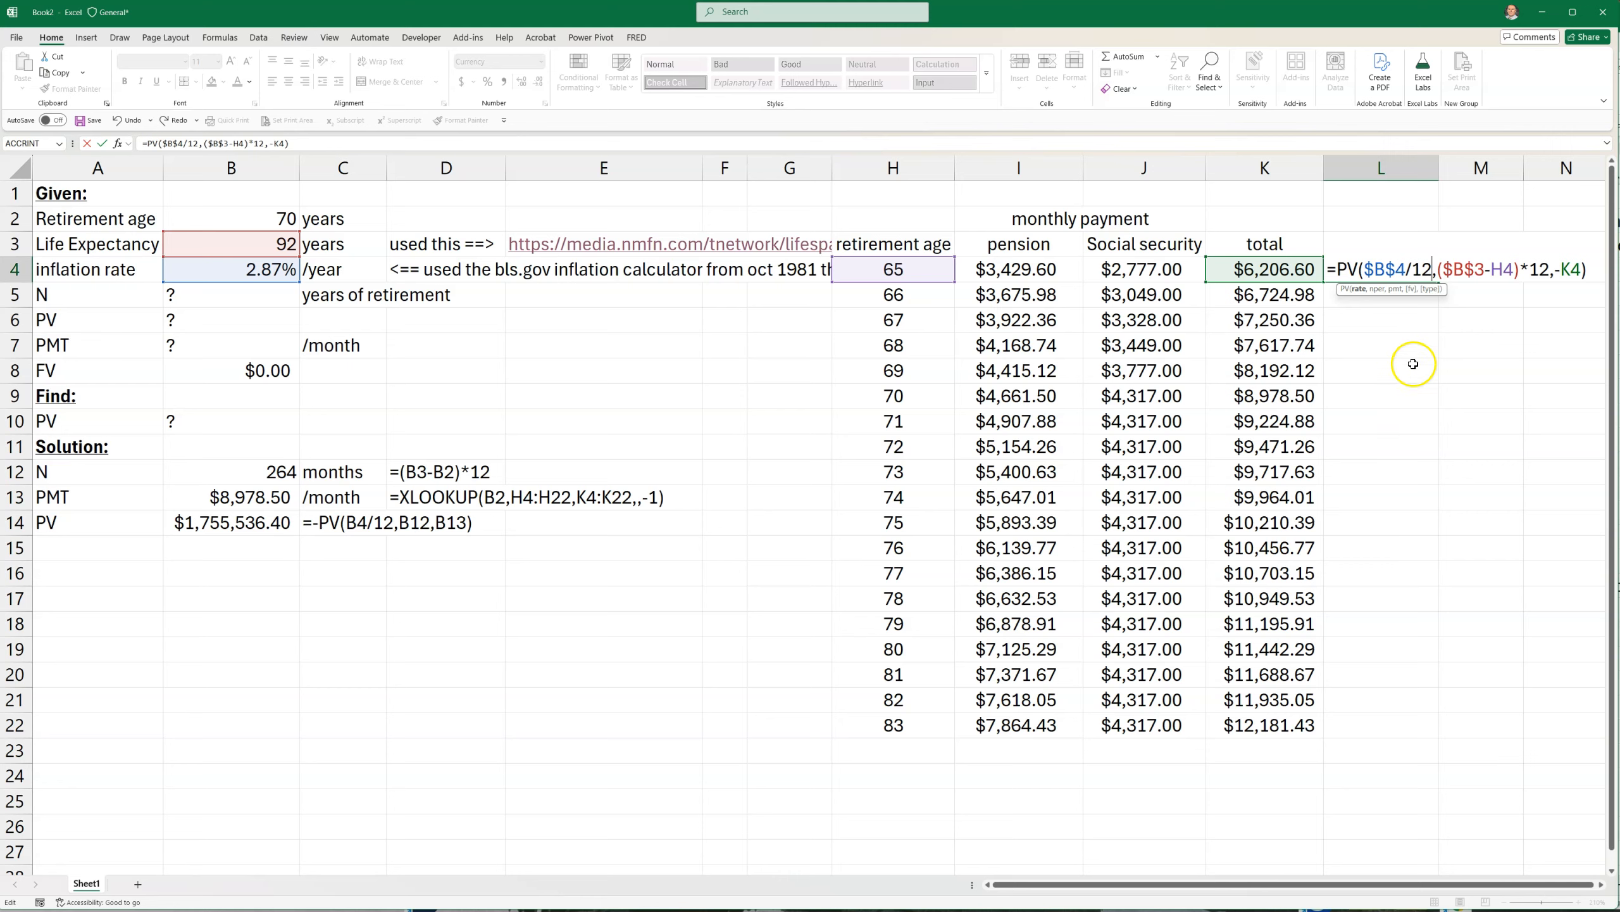
key("Return")
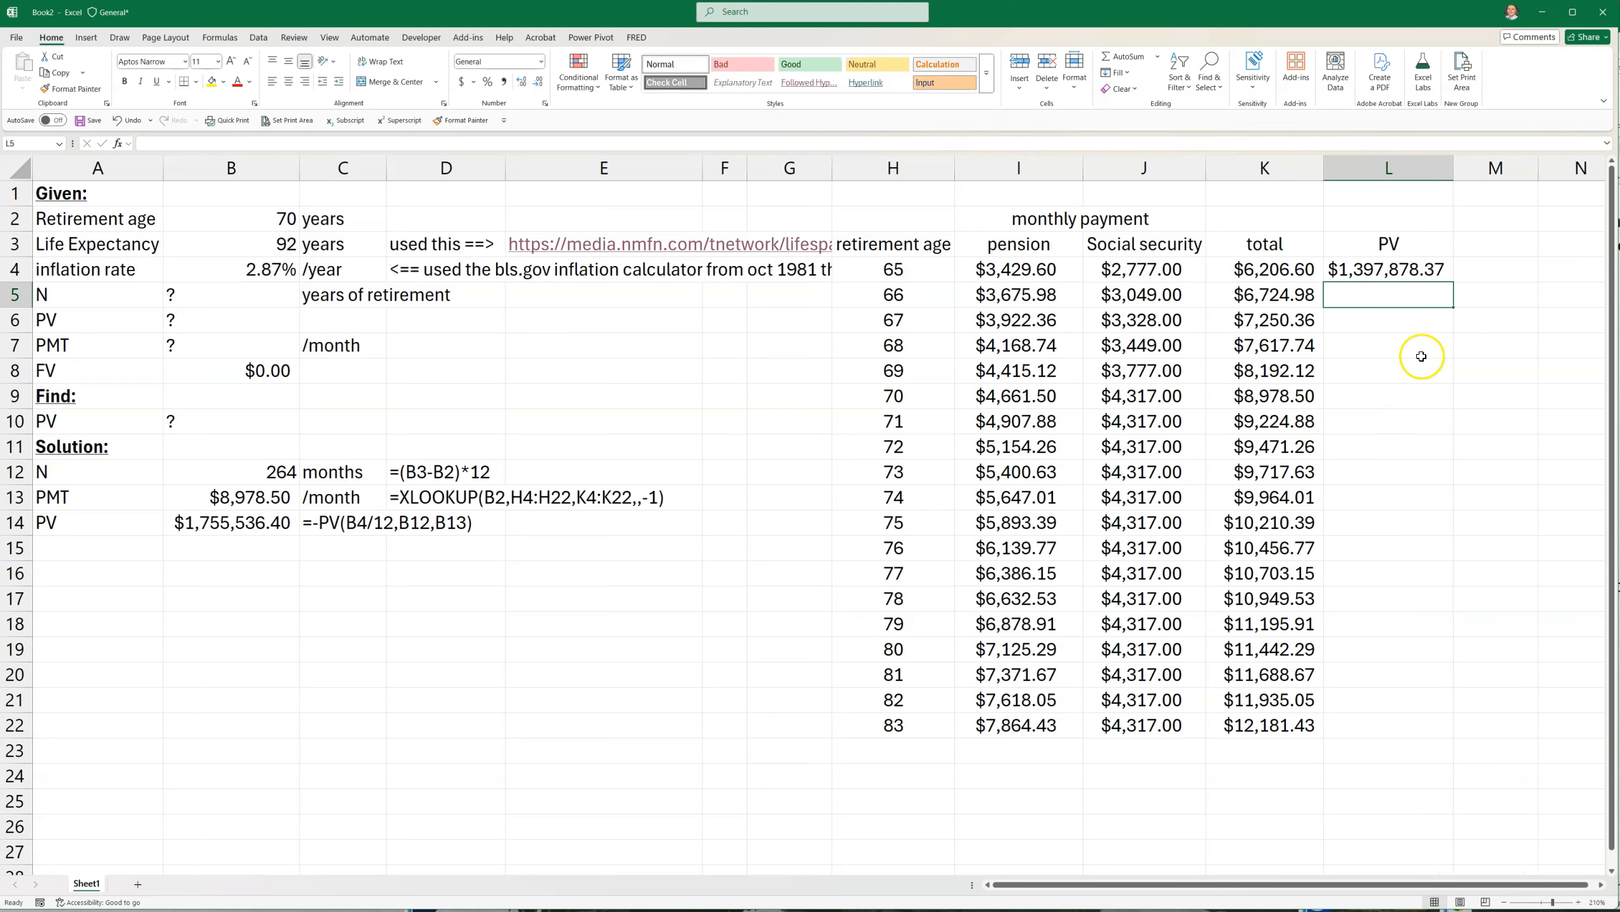
left_click(1385, 271)
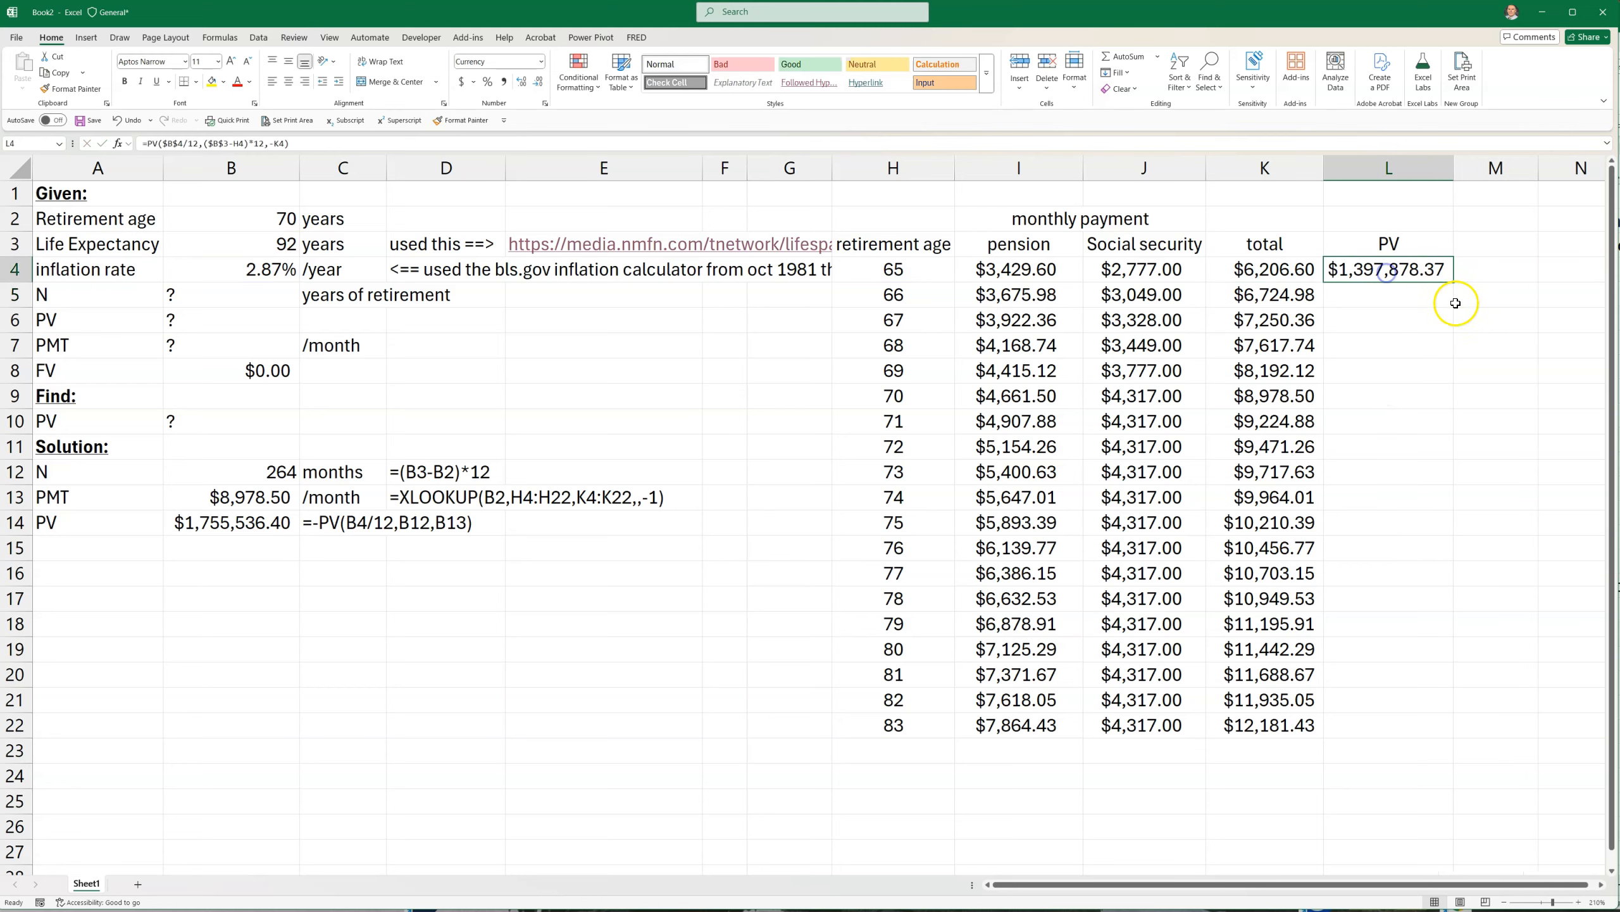
left_click_drag(1452, 281, 1427, 729)
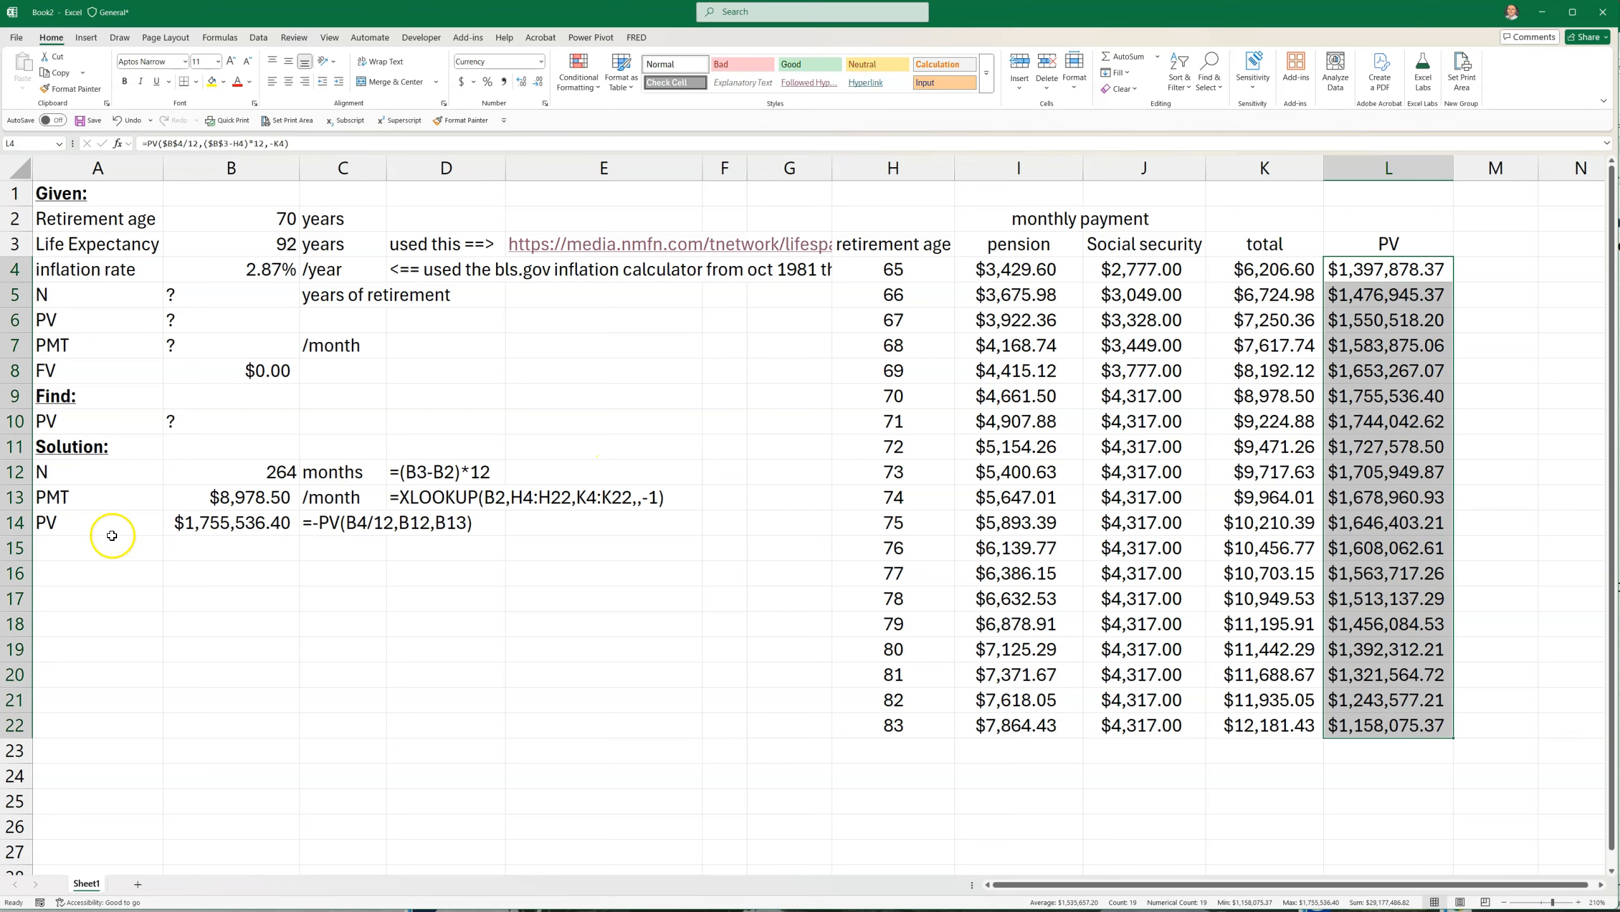
Compare the present value in B14 with the PV in the table row for retirement age 70
left_click_drag(112, 516, 226, 529)
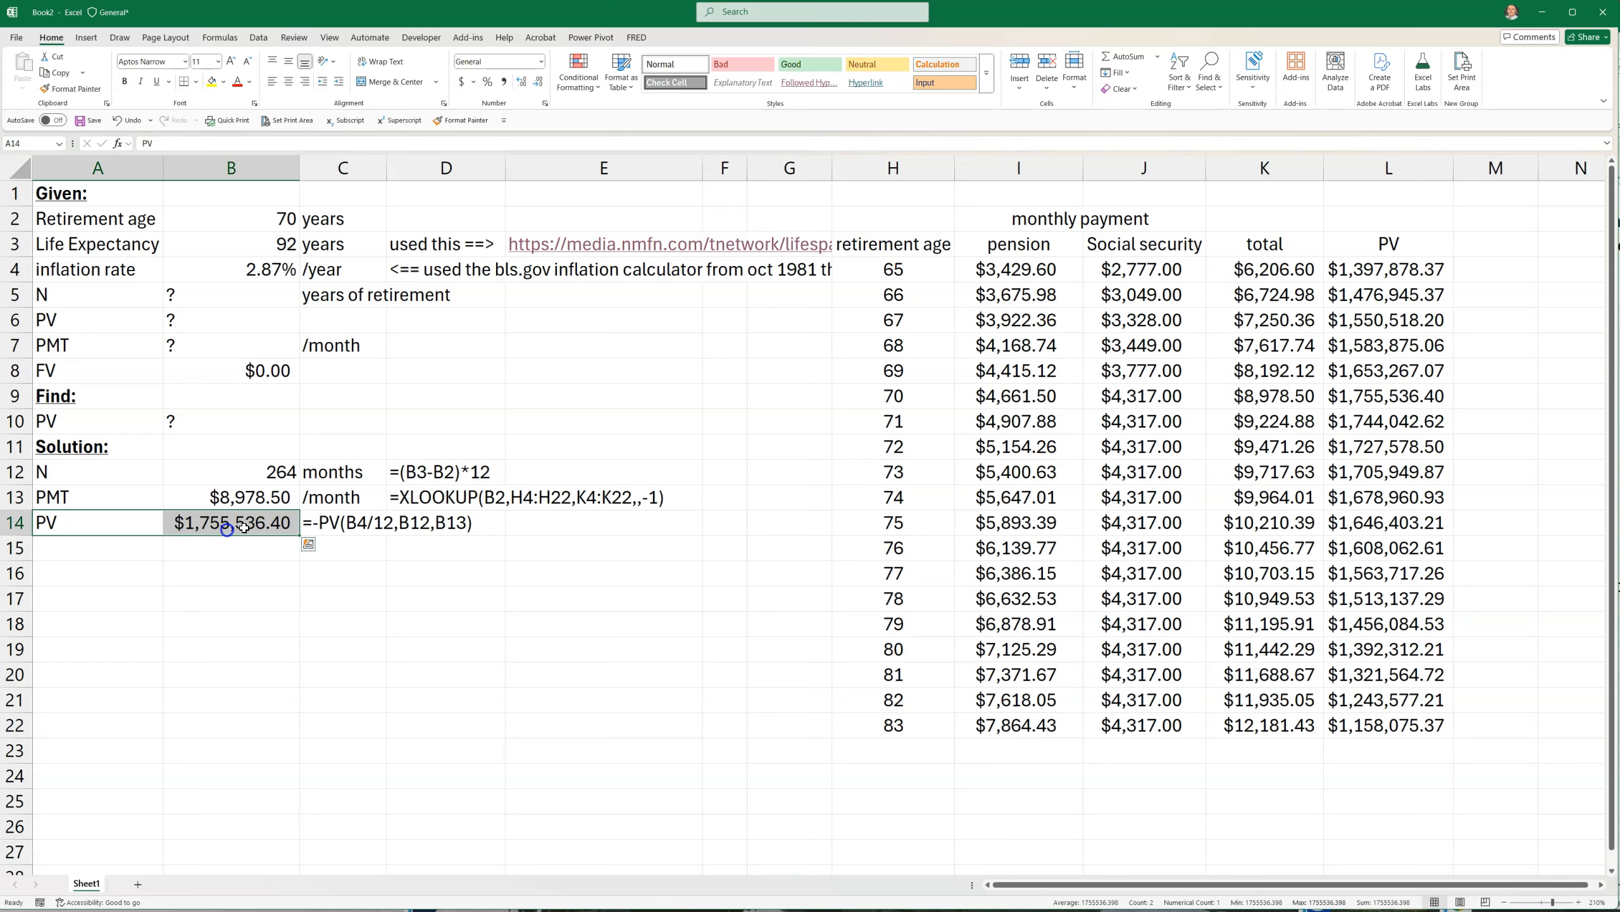
left_click_drag(922, 393, 1373, 396)
left_click(1376, 396)
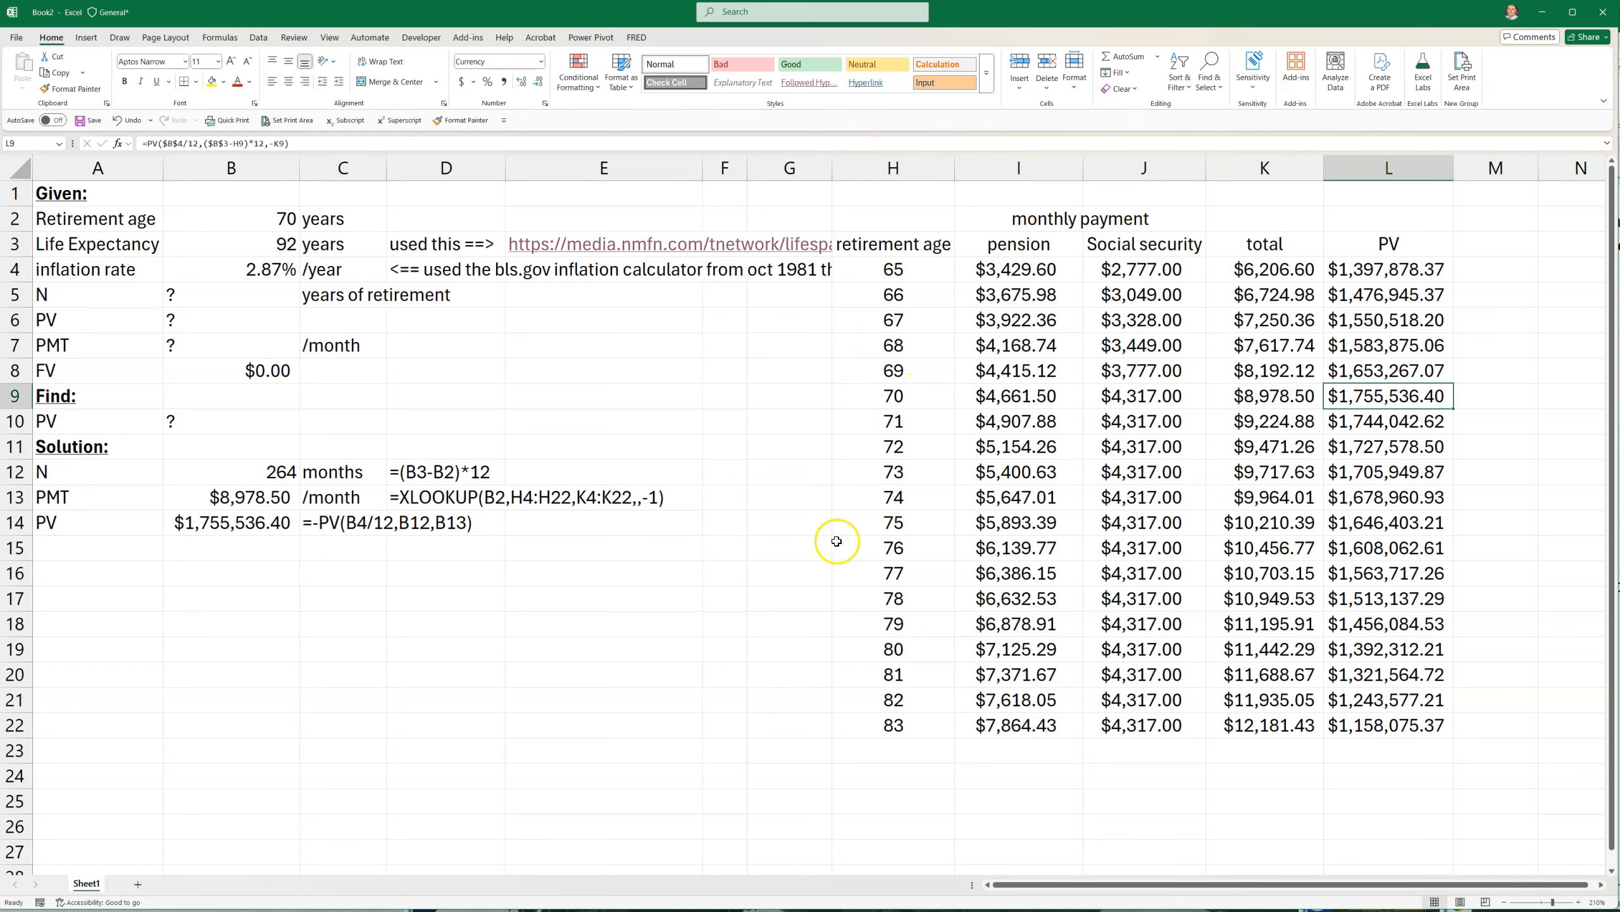
Insert a markers-only scatter chart of retirement age (H3:H22) against PV (L3:L22)
left_click(902, 250)
left_click_drag(902, 250, 913, 732)
left_click_drag(1378, 245, 1391, 724, "ctrl")
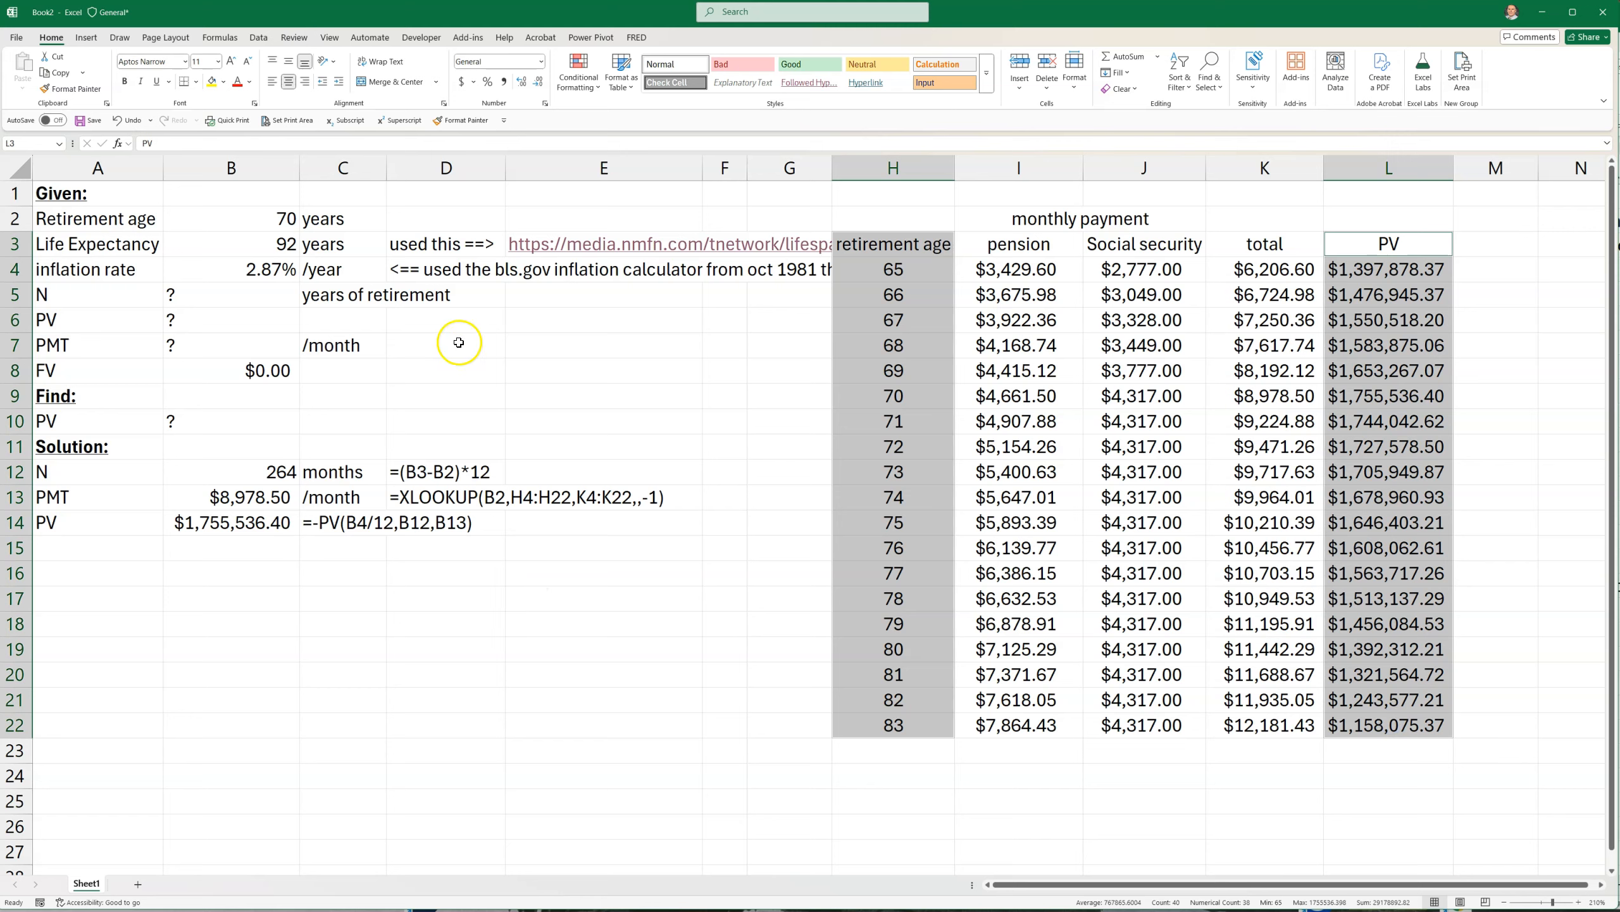
left_click(85, 39)
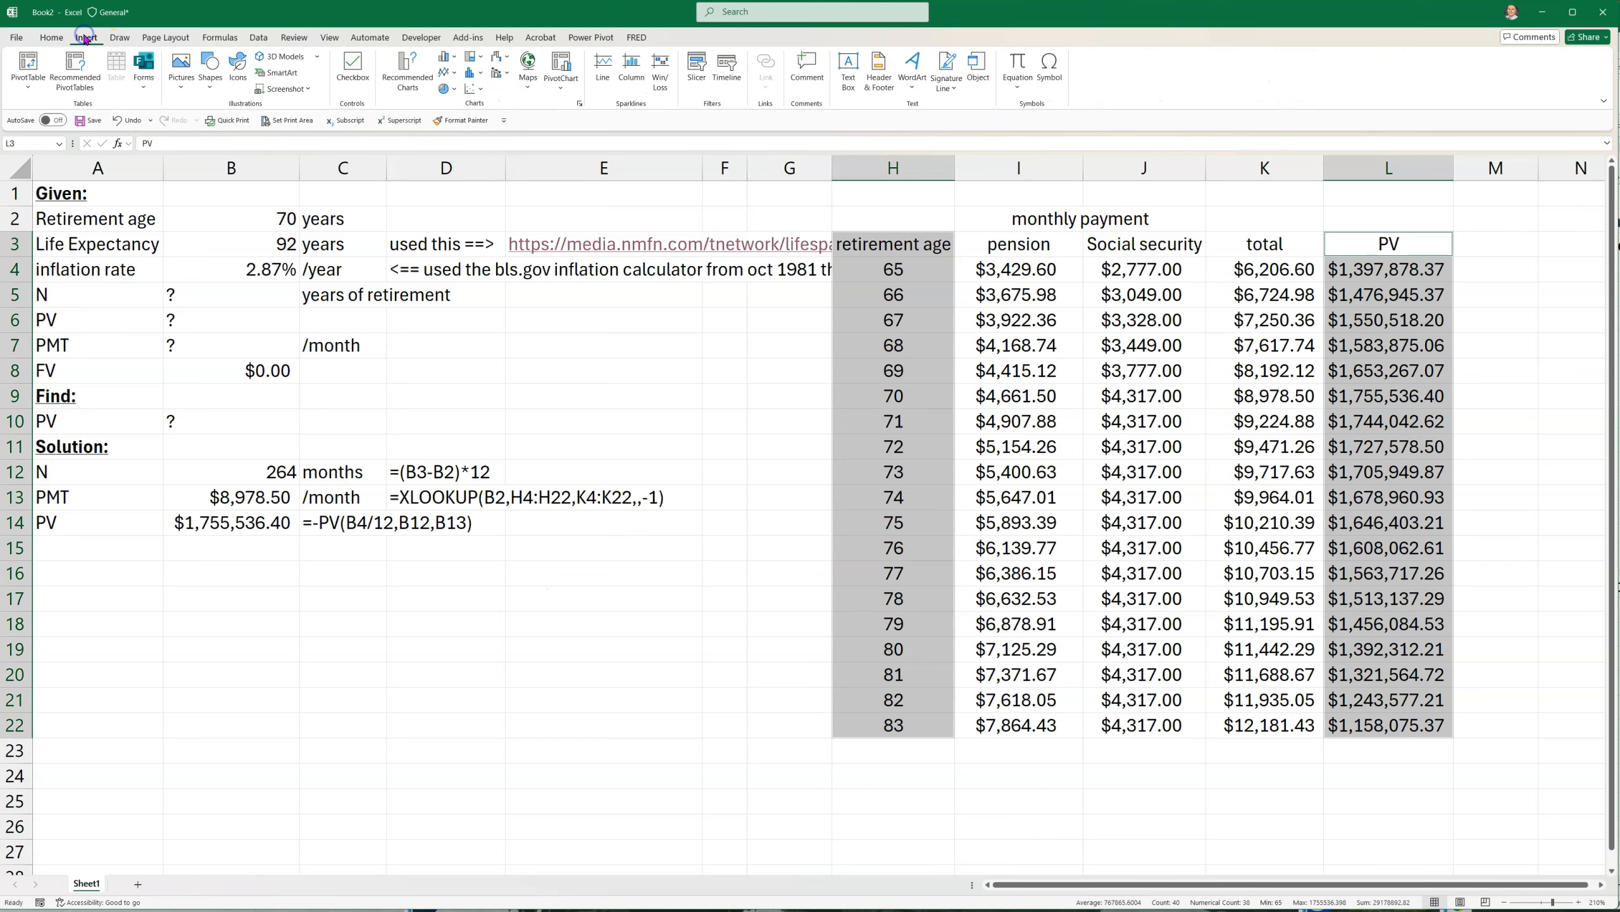
left_click(469, 90)
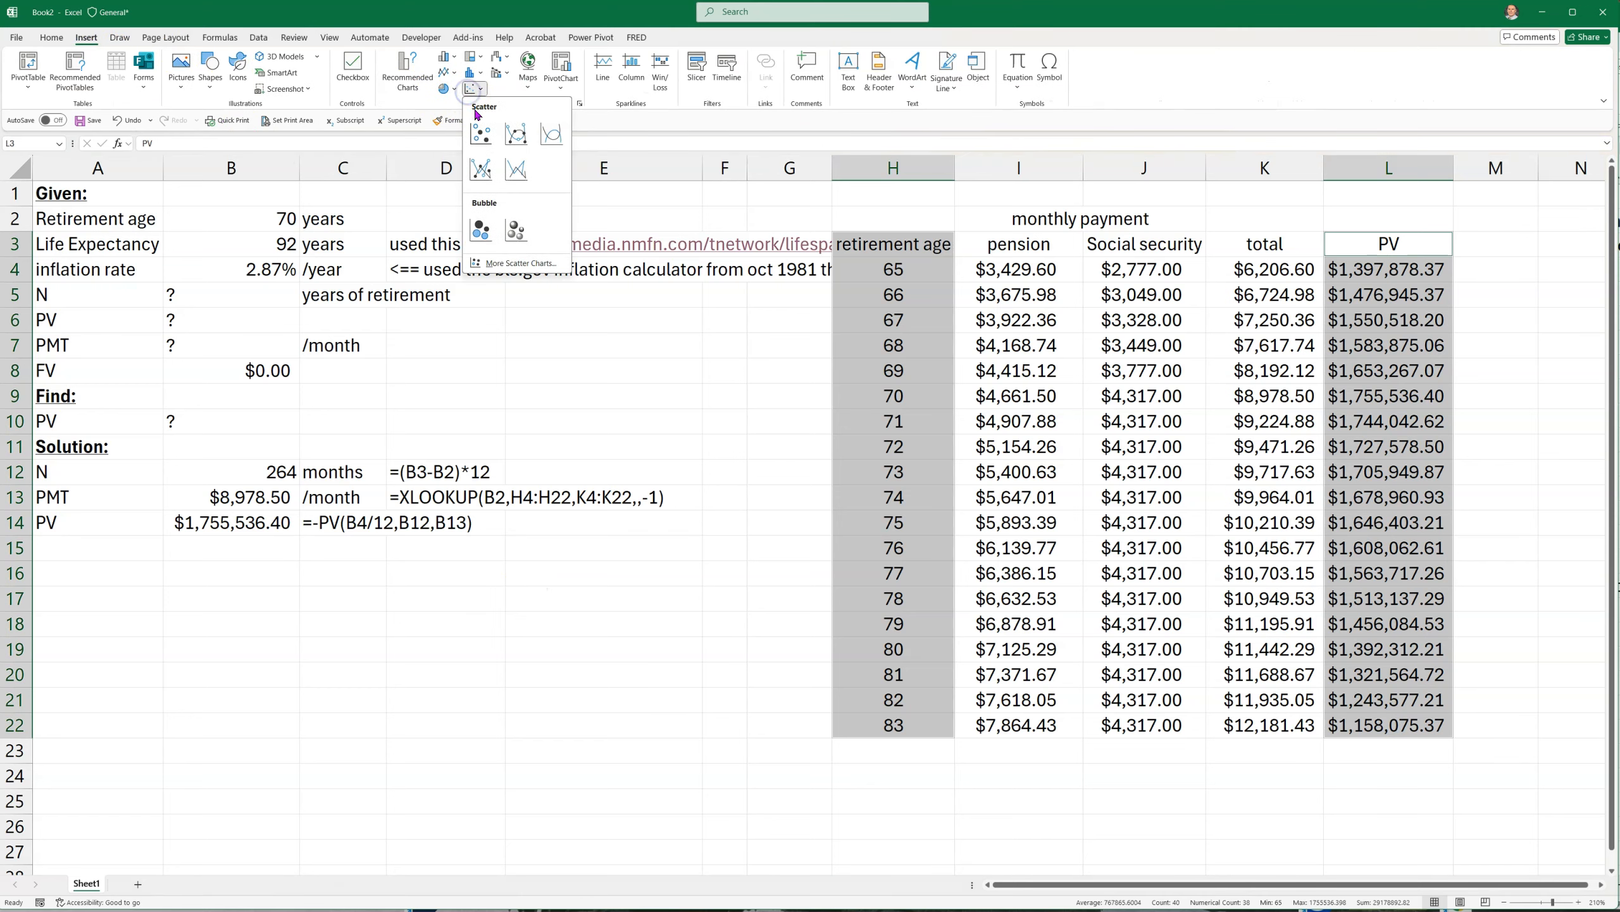
left_click(481, 133)
Move the PV scatter chart below the Solution section, covering about rows 16 to 31 in columns A to E
left_click_drag(607, 325, 315, 594)
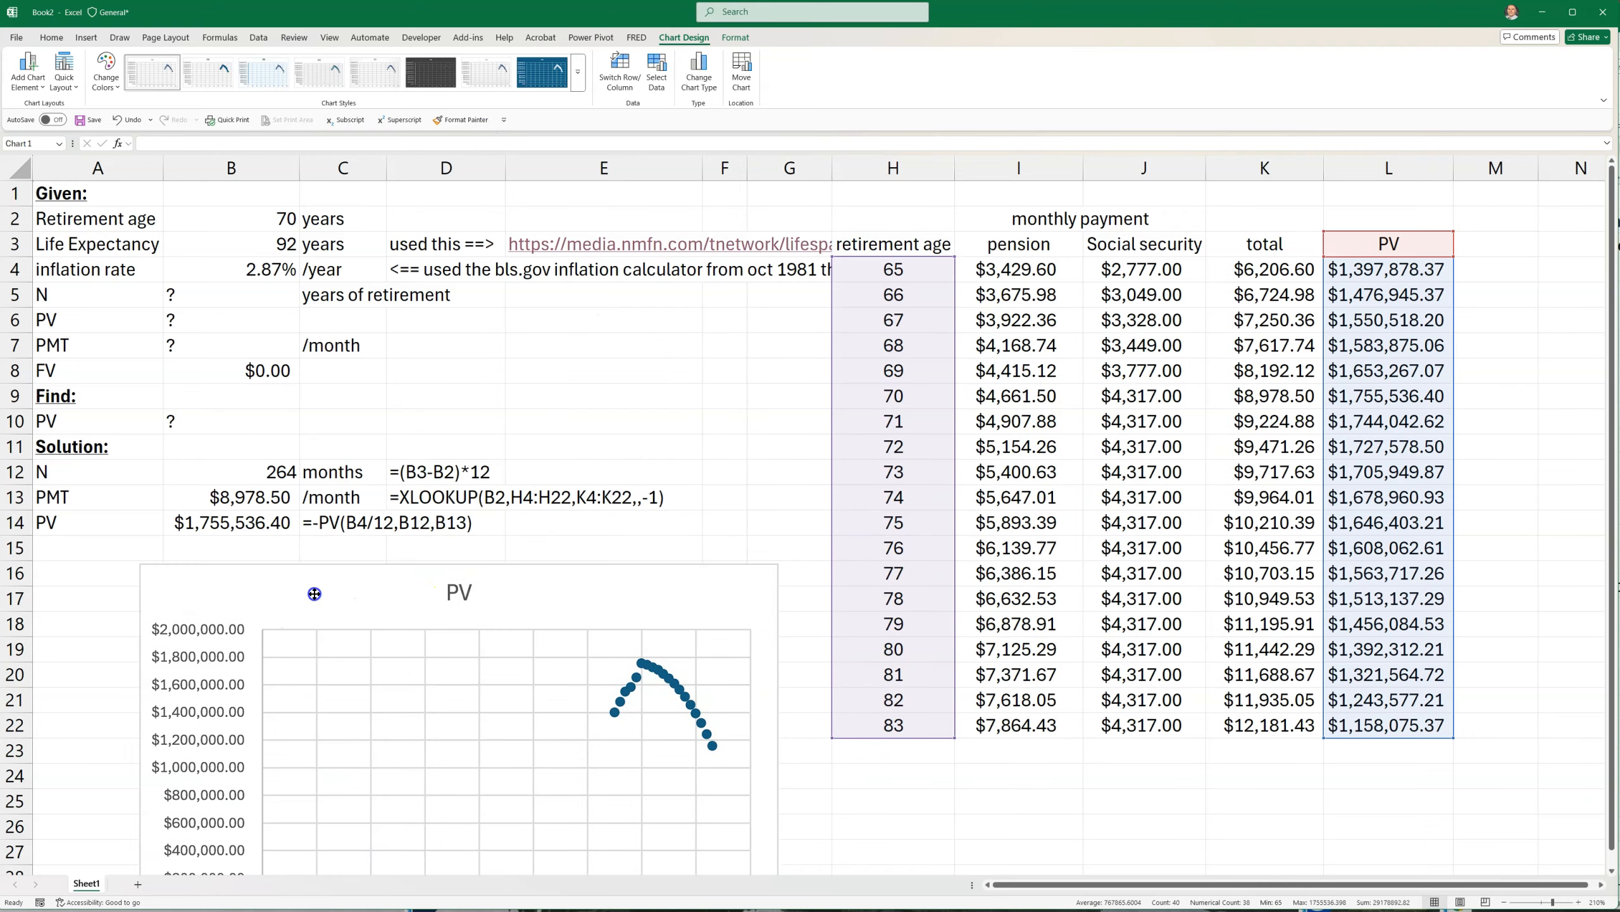
scroll(362, 573, "down", 6)
scroll(376, 491, "up", 3)
left_click_drag(248, 354, 169, 360)
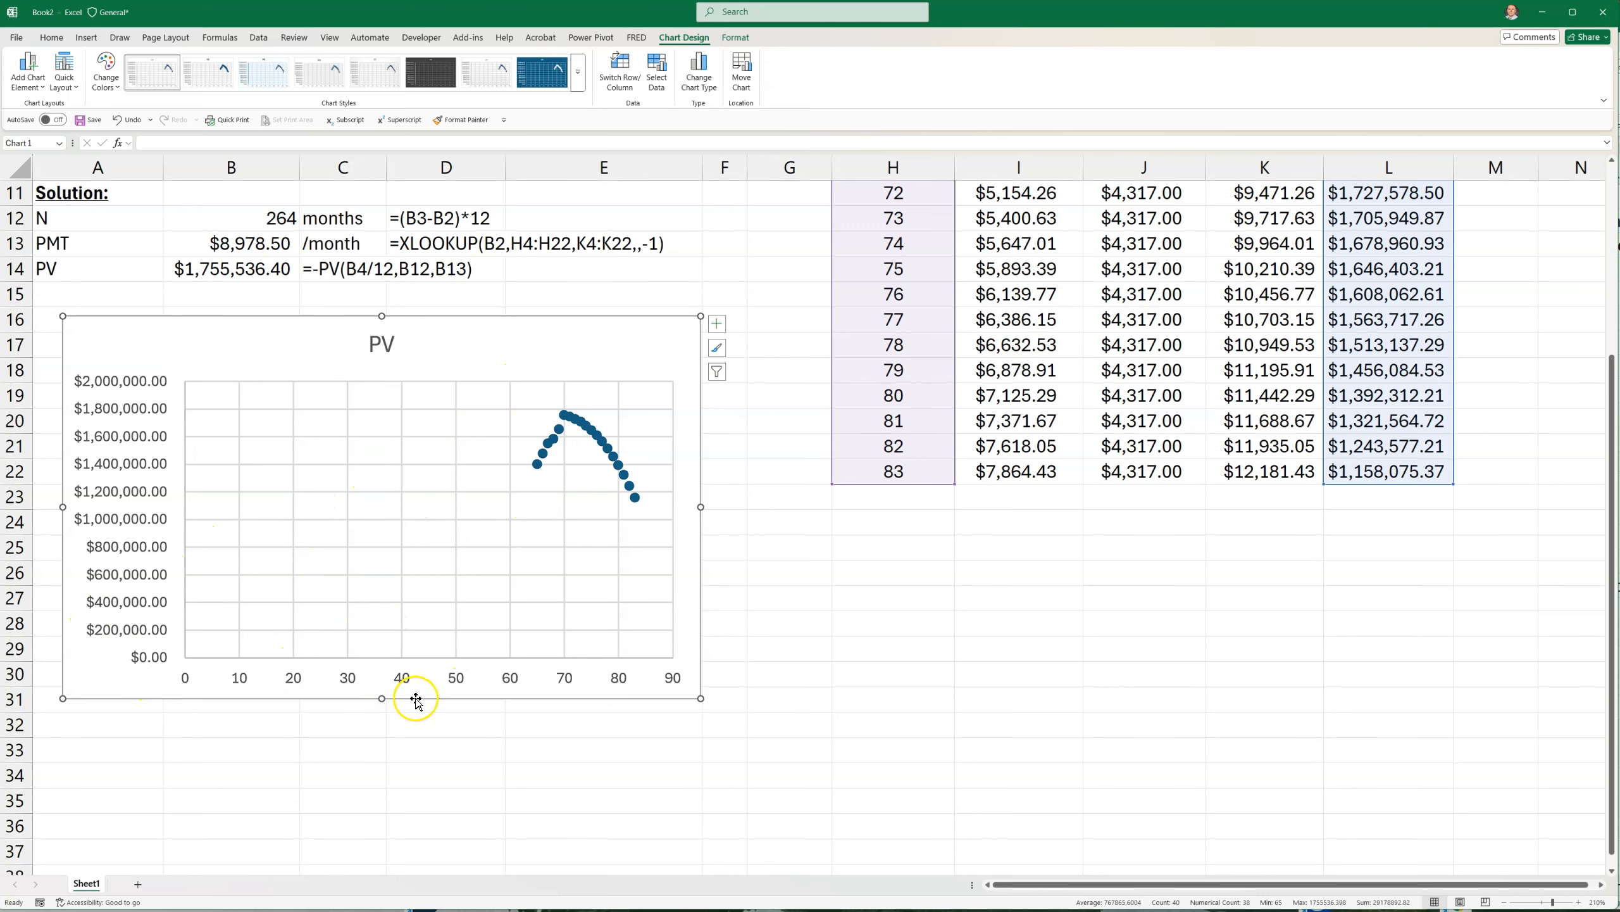
Set the minimum bound of the chart's horizontal axis to 63
left_click(456, 677)
right_click(456, 678)
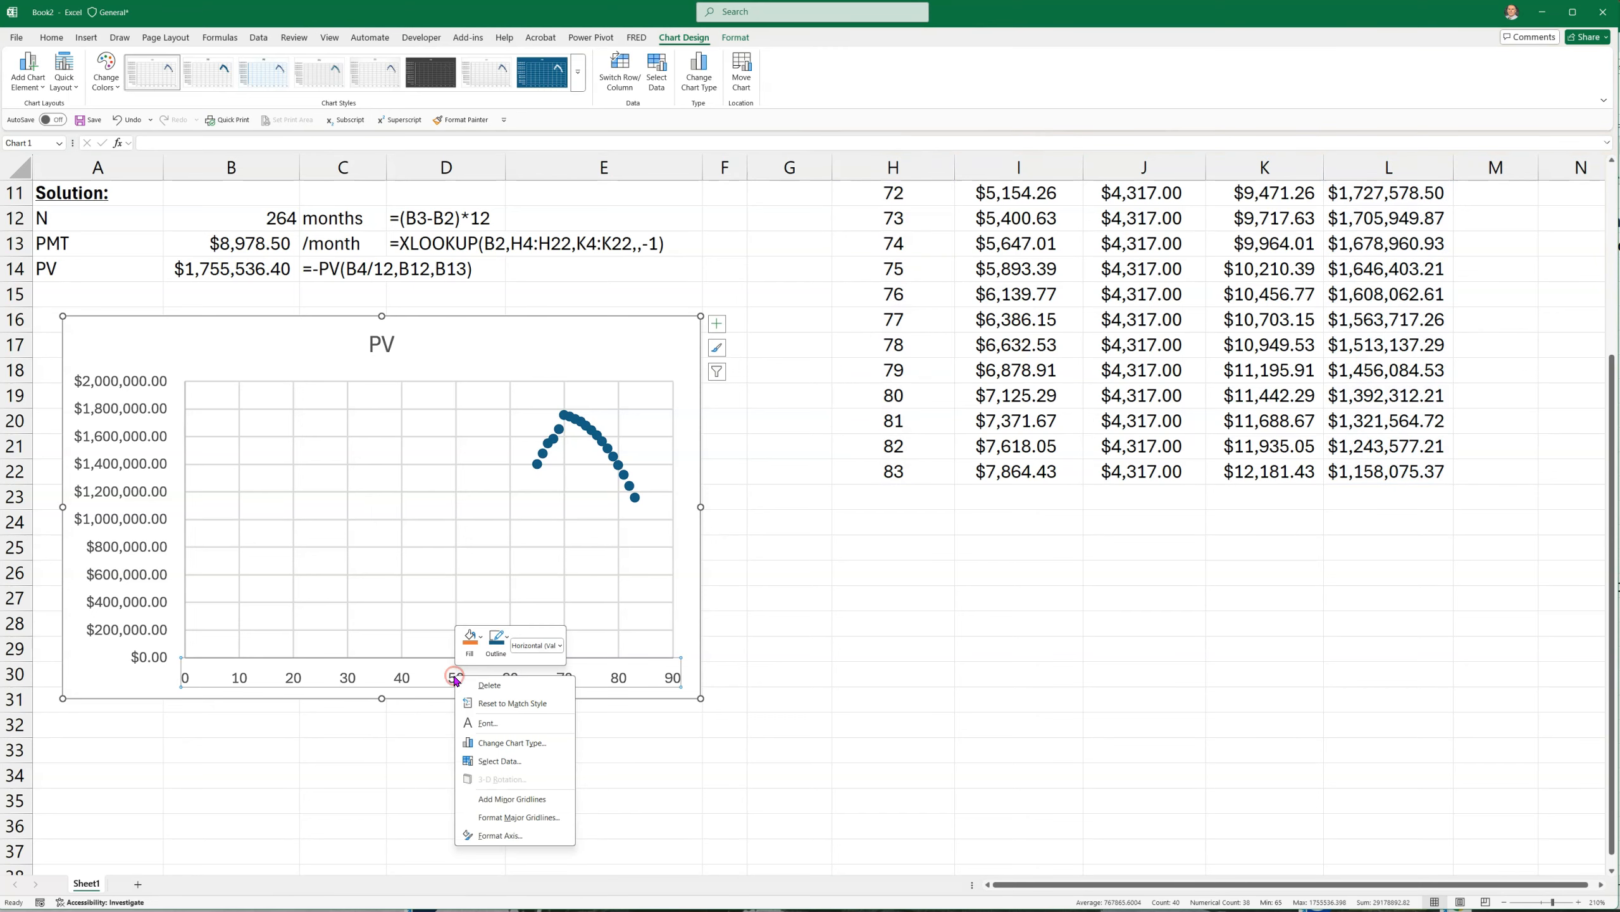
left_click(508, 835)
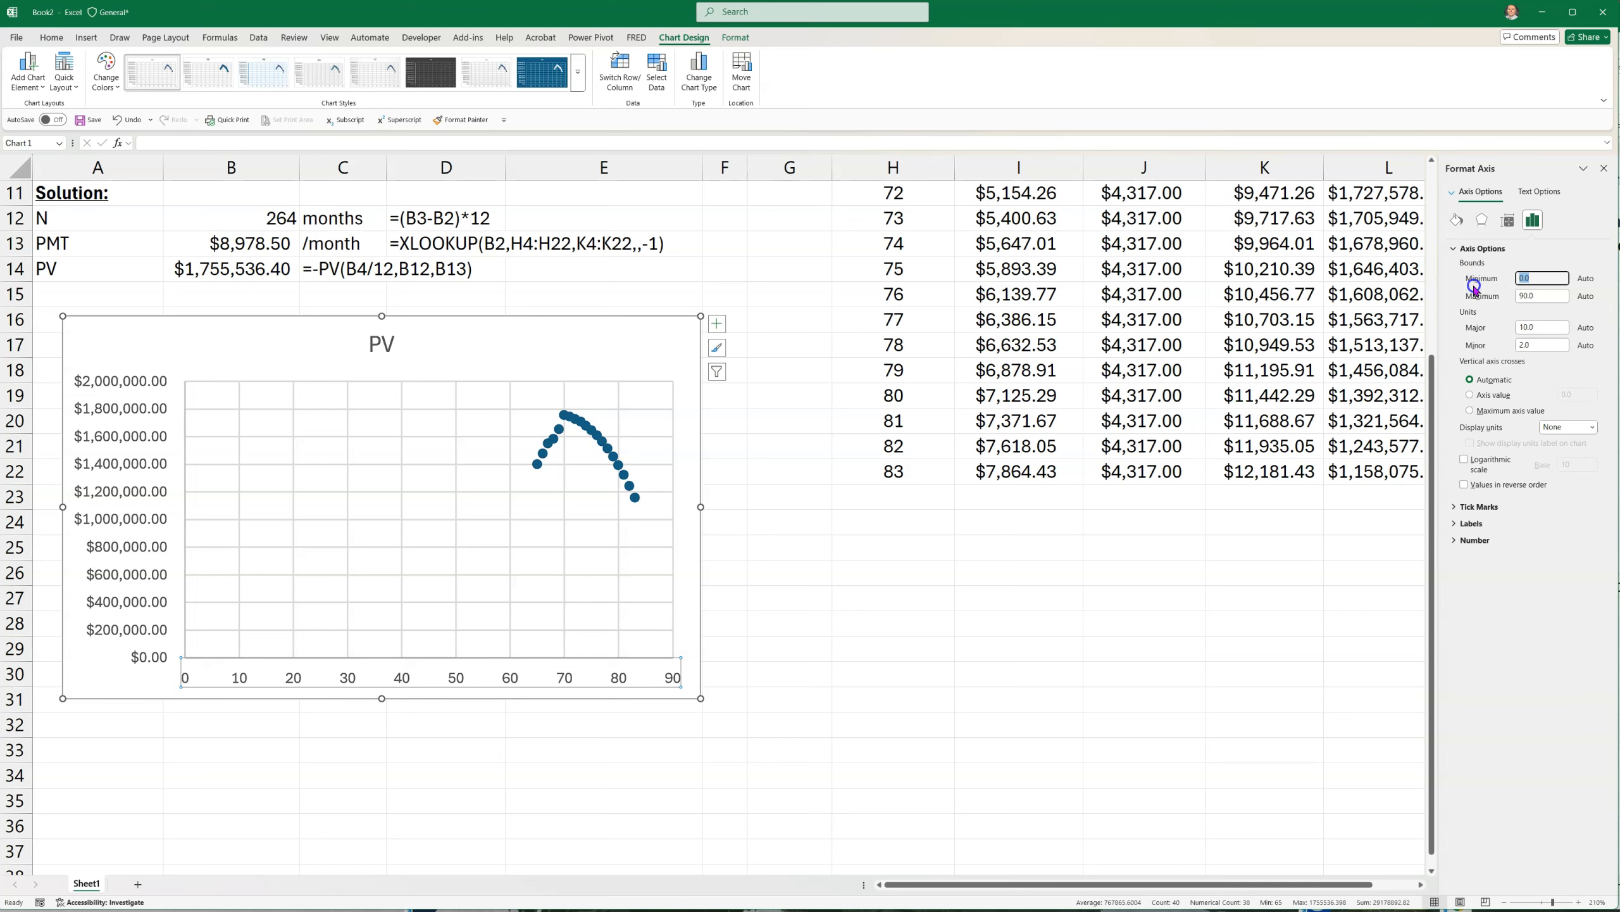
key("Return")
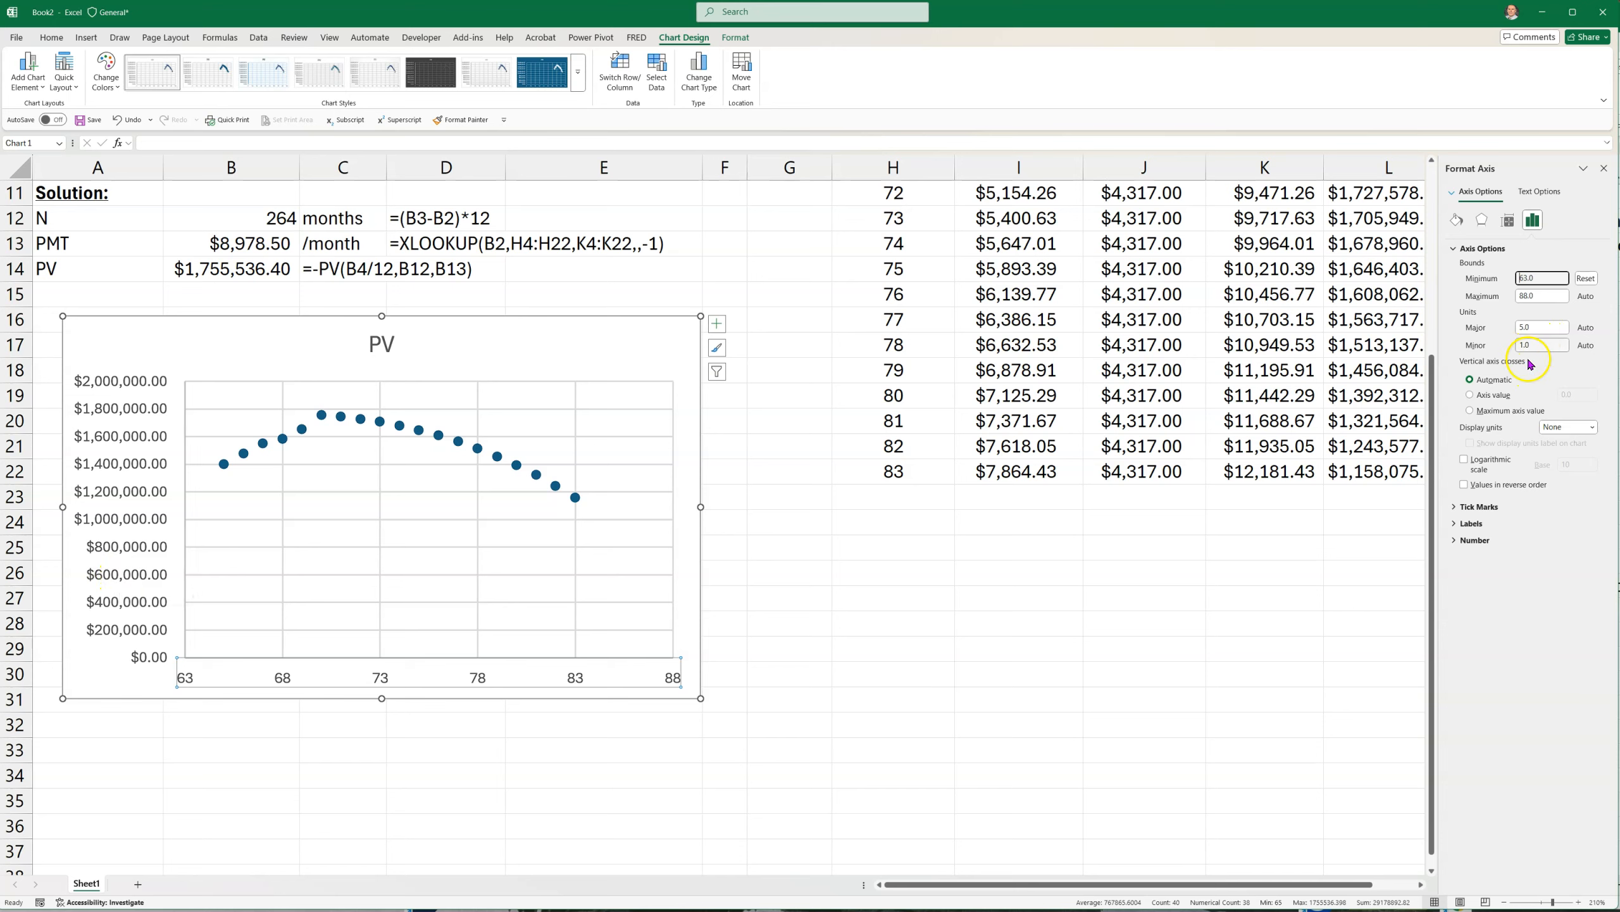
Set the minimum bound of the PV chart's vertical axis to 600000 and close the formatting pane
left_click(110, 531)
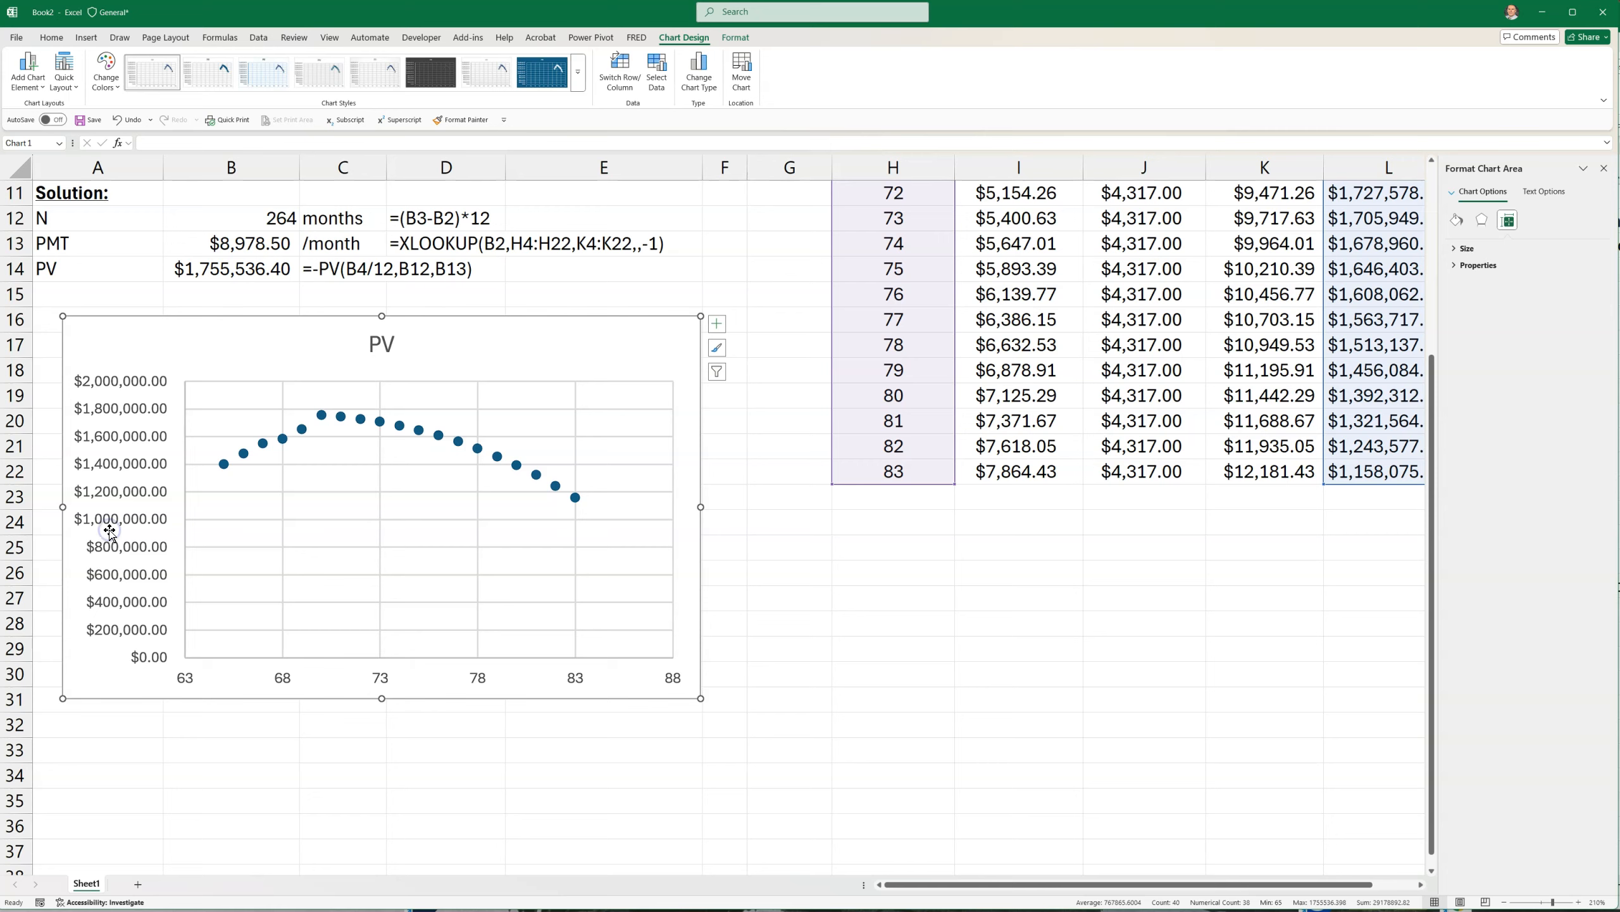
right_click(109, 531)
left_click(171, 692)
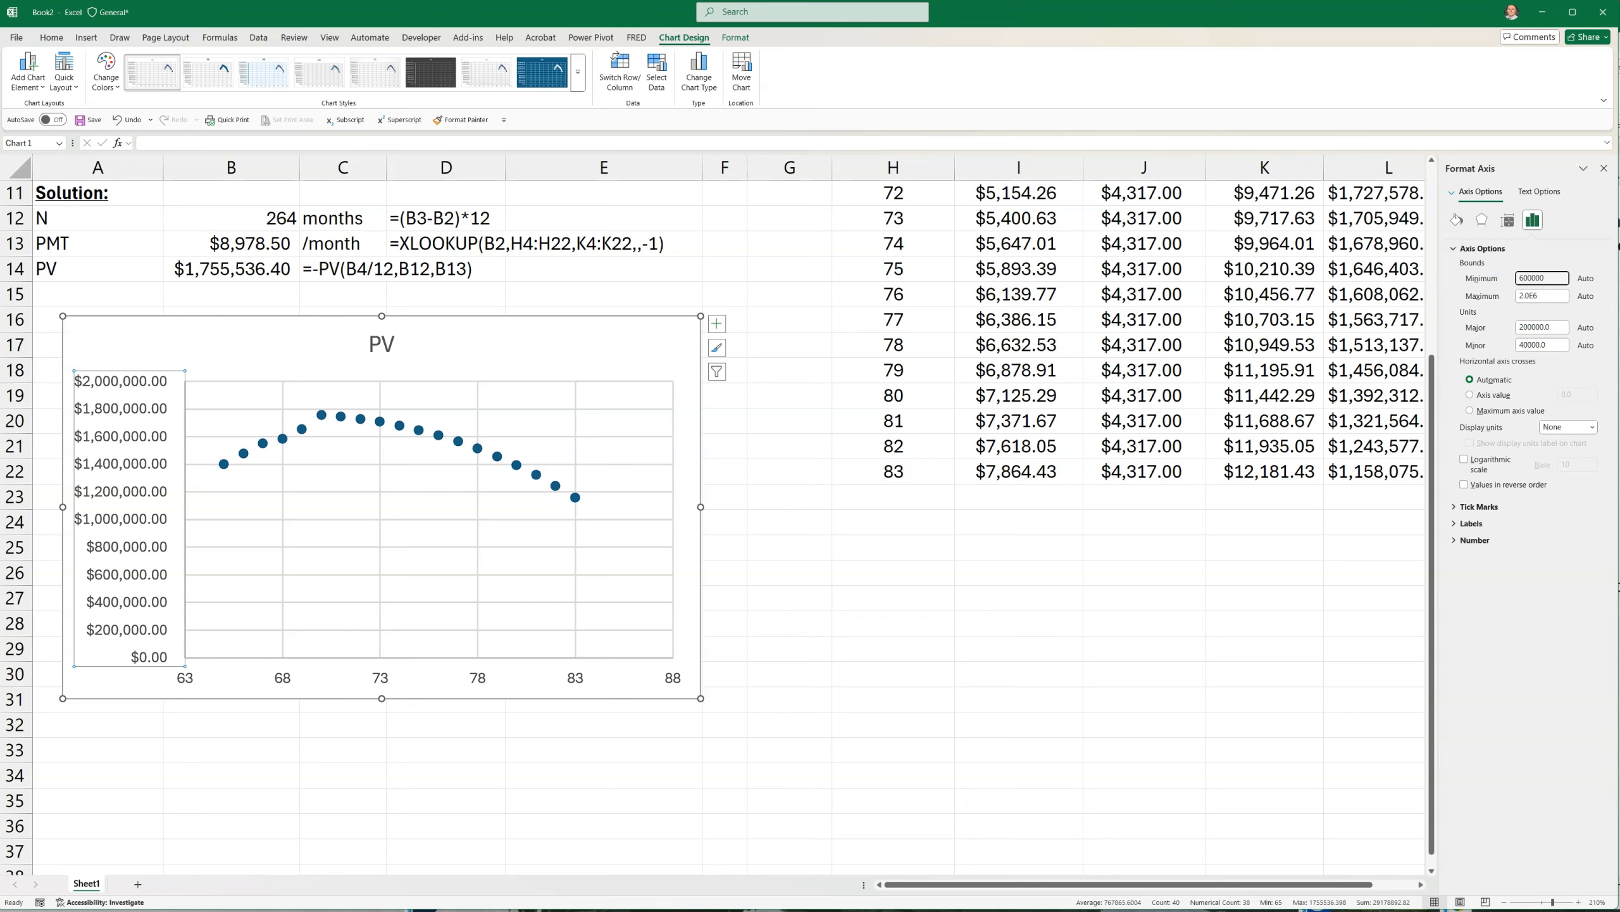
key("Return")
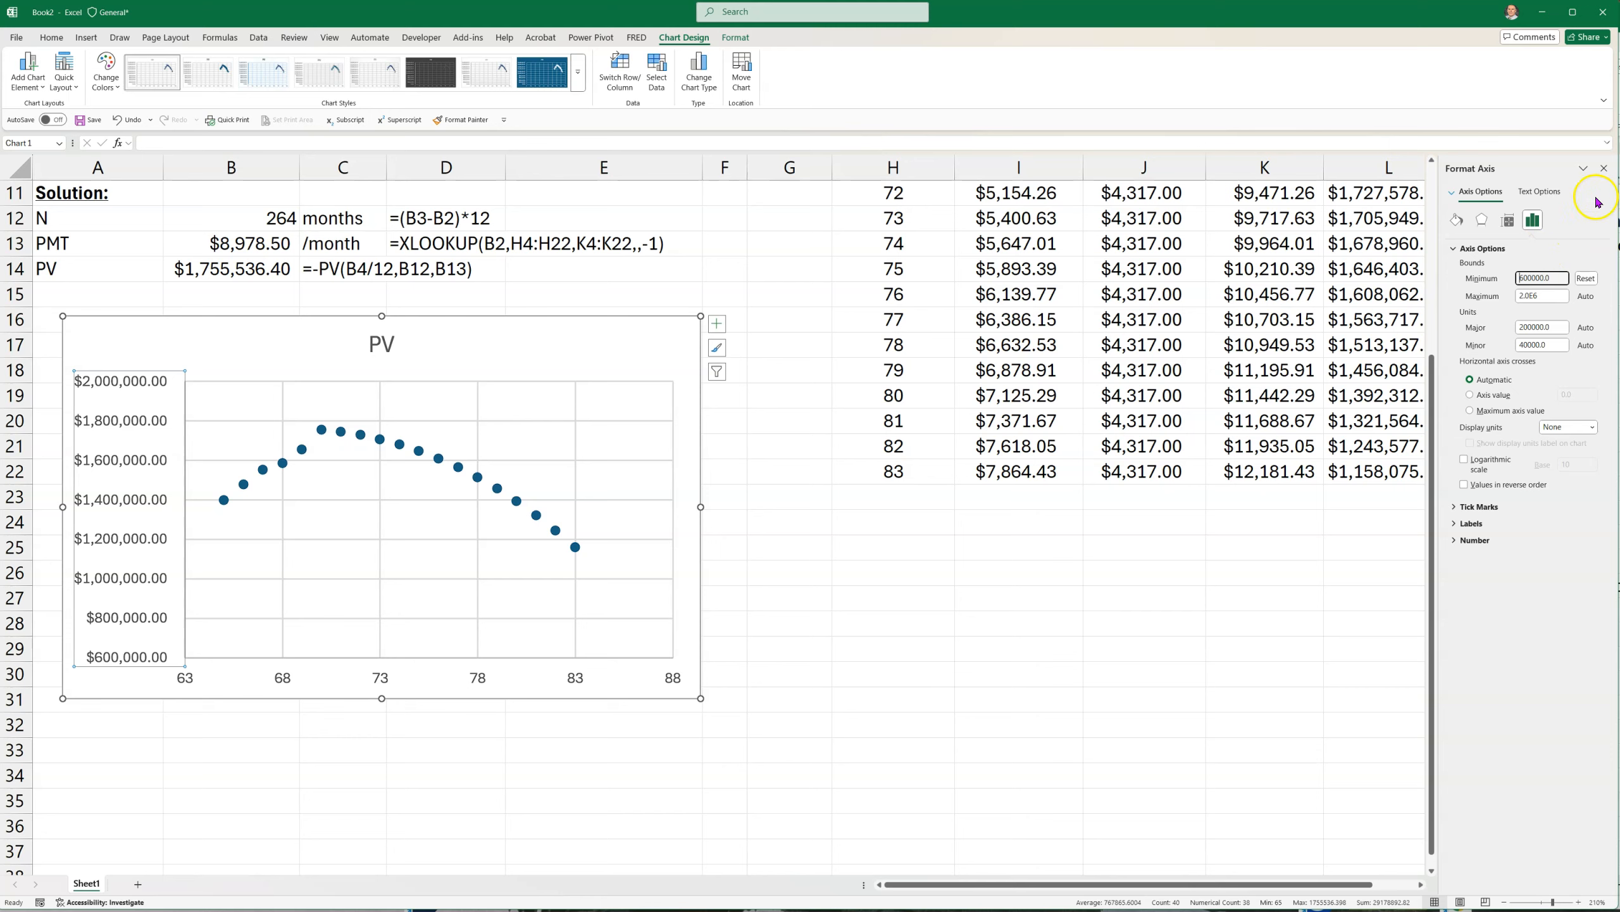
left_click(1604, 168)
Nudge the PV chart slightly right and down, and set its horizontal axis major unit to 1
left_click_drag(502, 366, 526, 371)
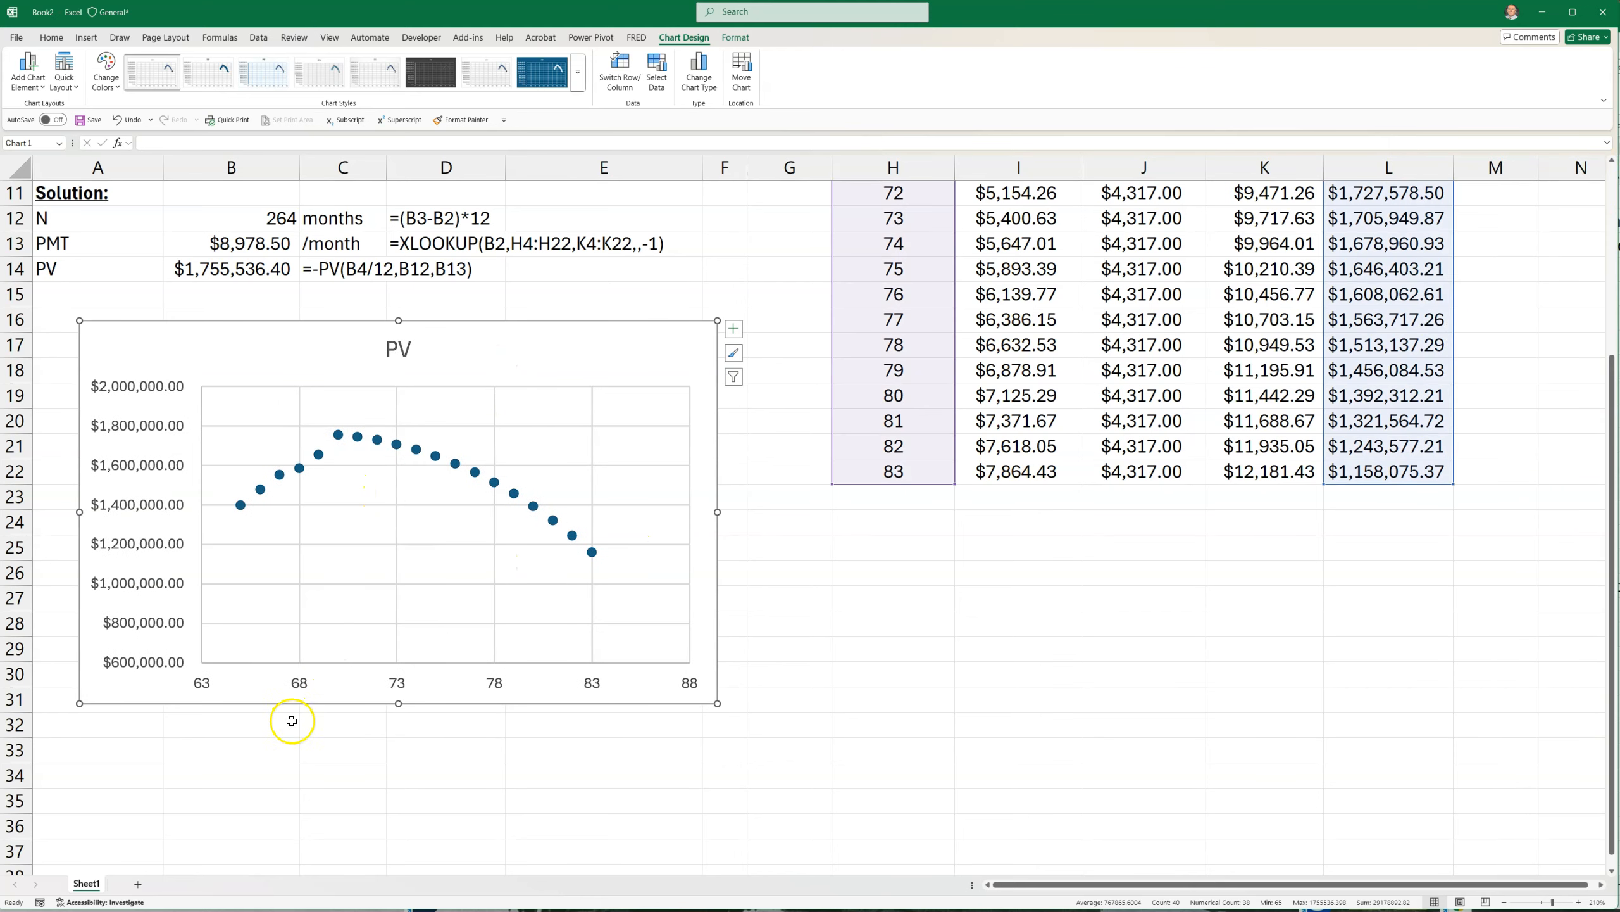
left_click(299, 683)
right_click(299, 685)
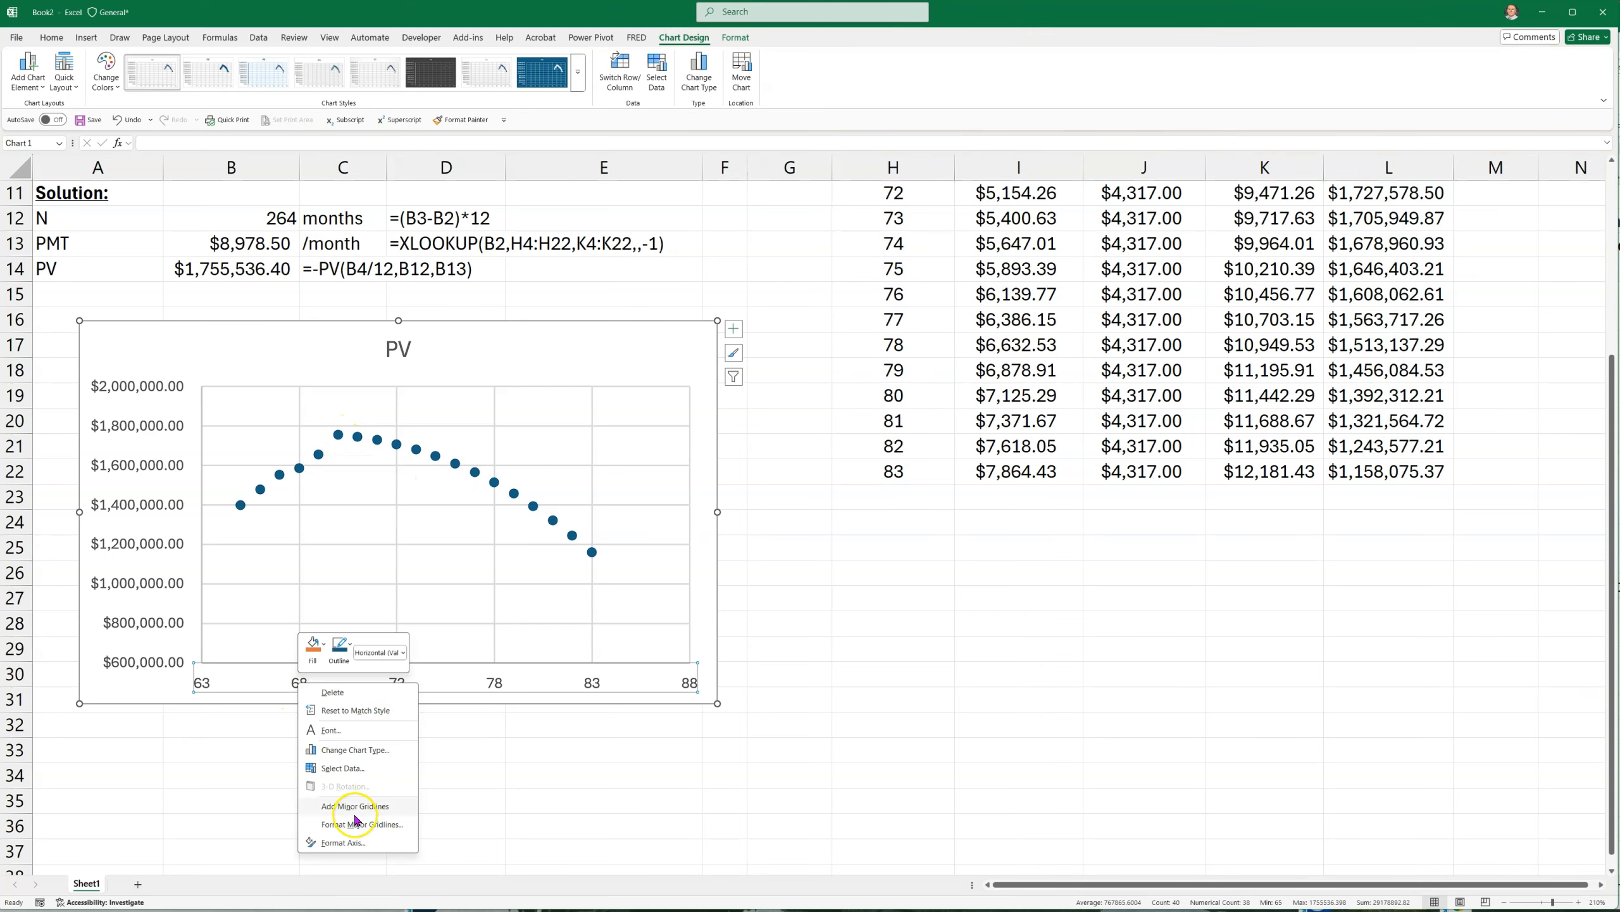
left_click(343, 842)
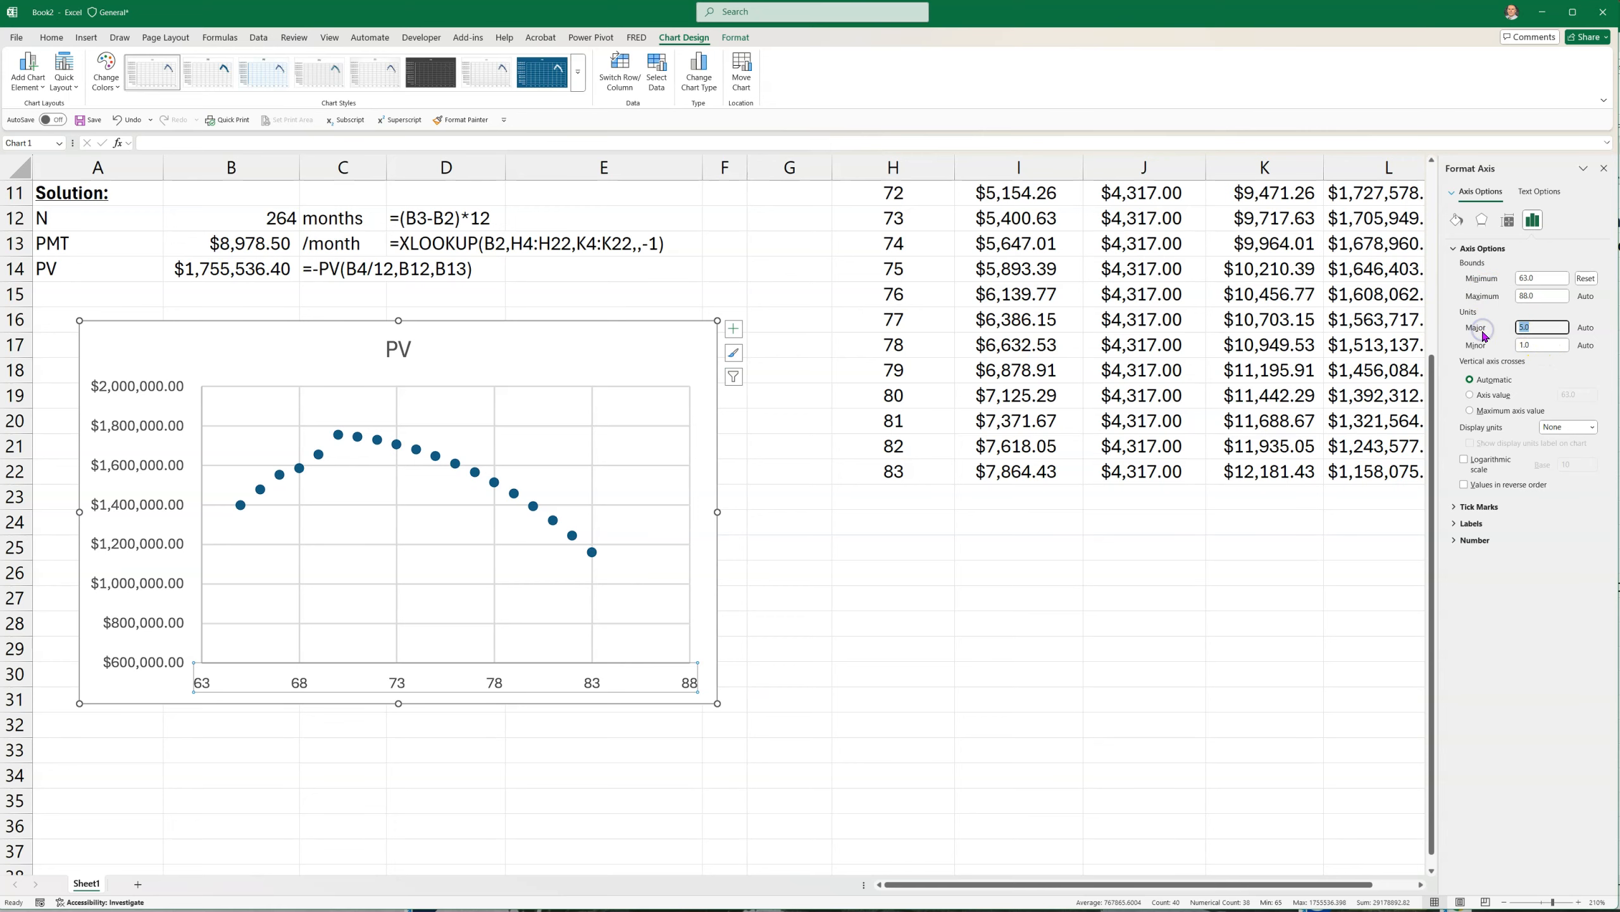
left_click(1142, 624)
left_click(501, 843)
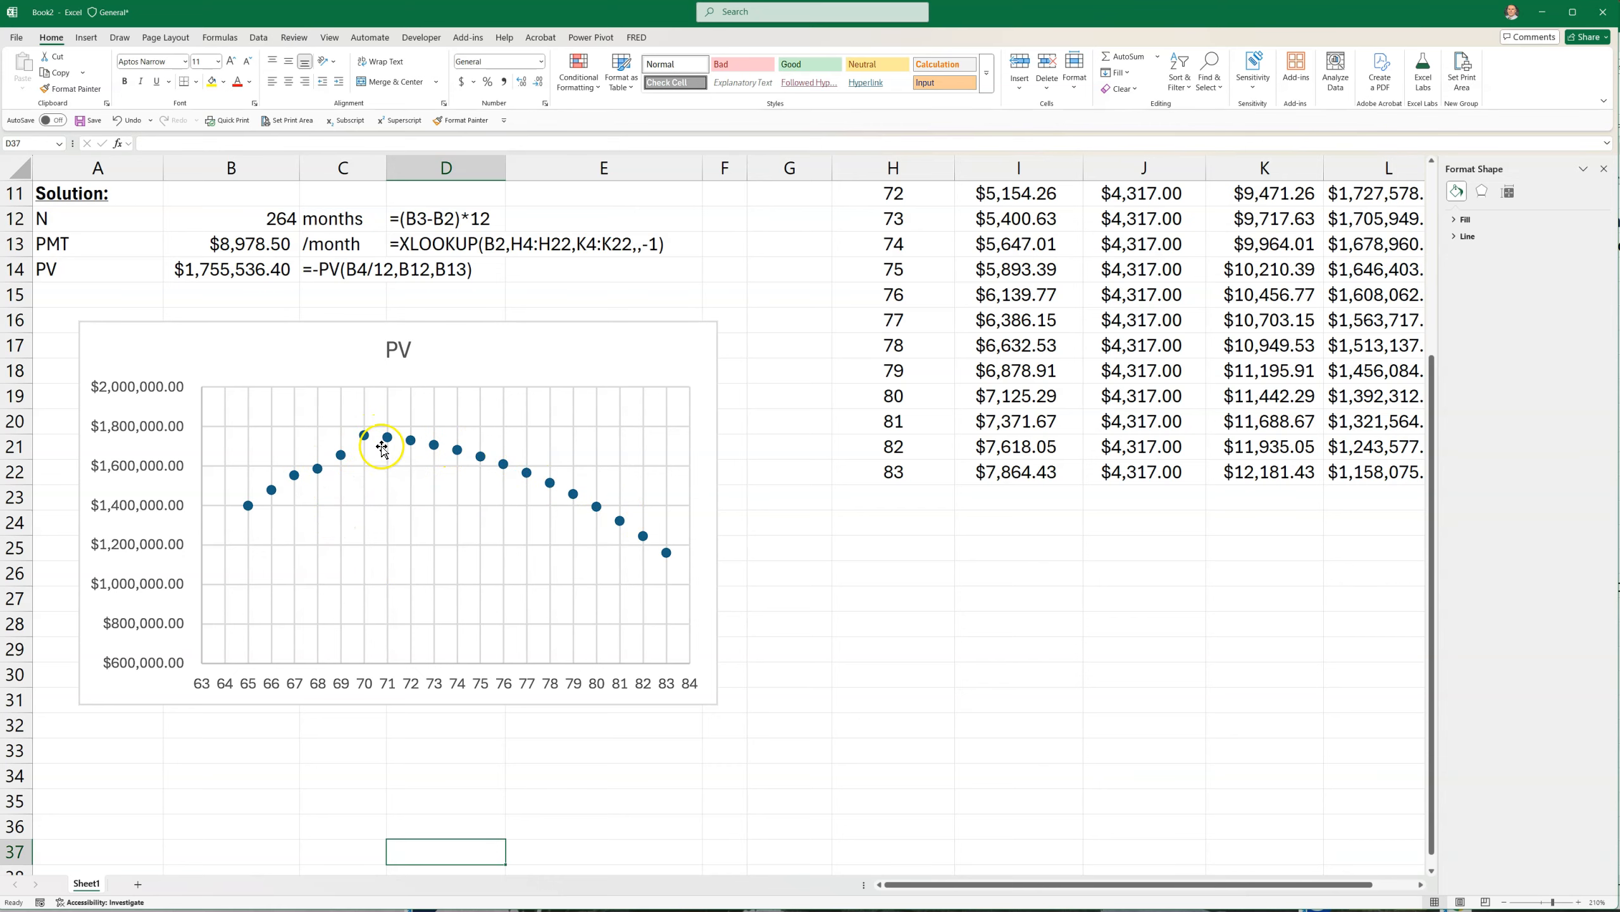
Examine how the monthly Social Security payments in column J change from retirement age 65 to 71
scroll(976, 588, "up", 3)
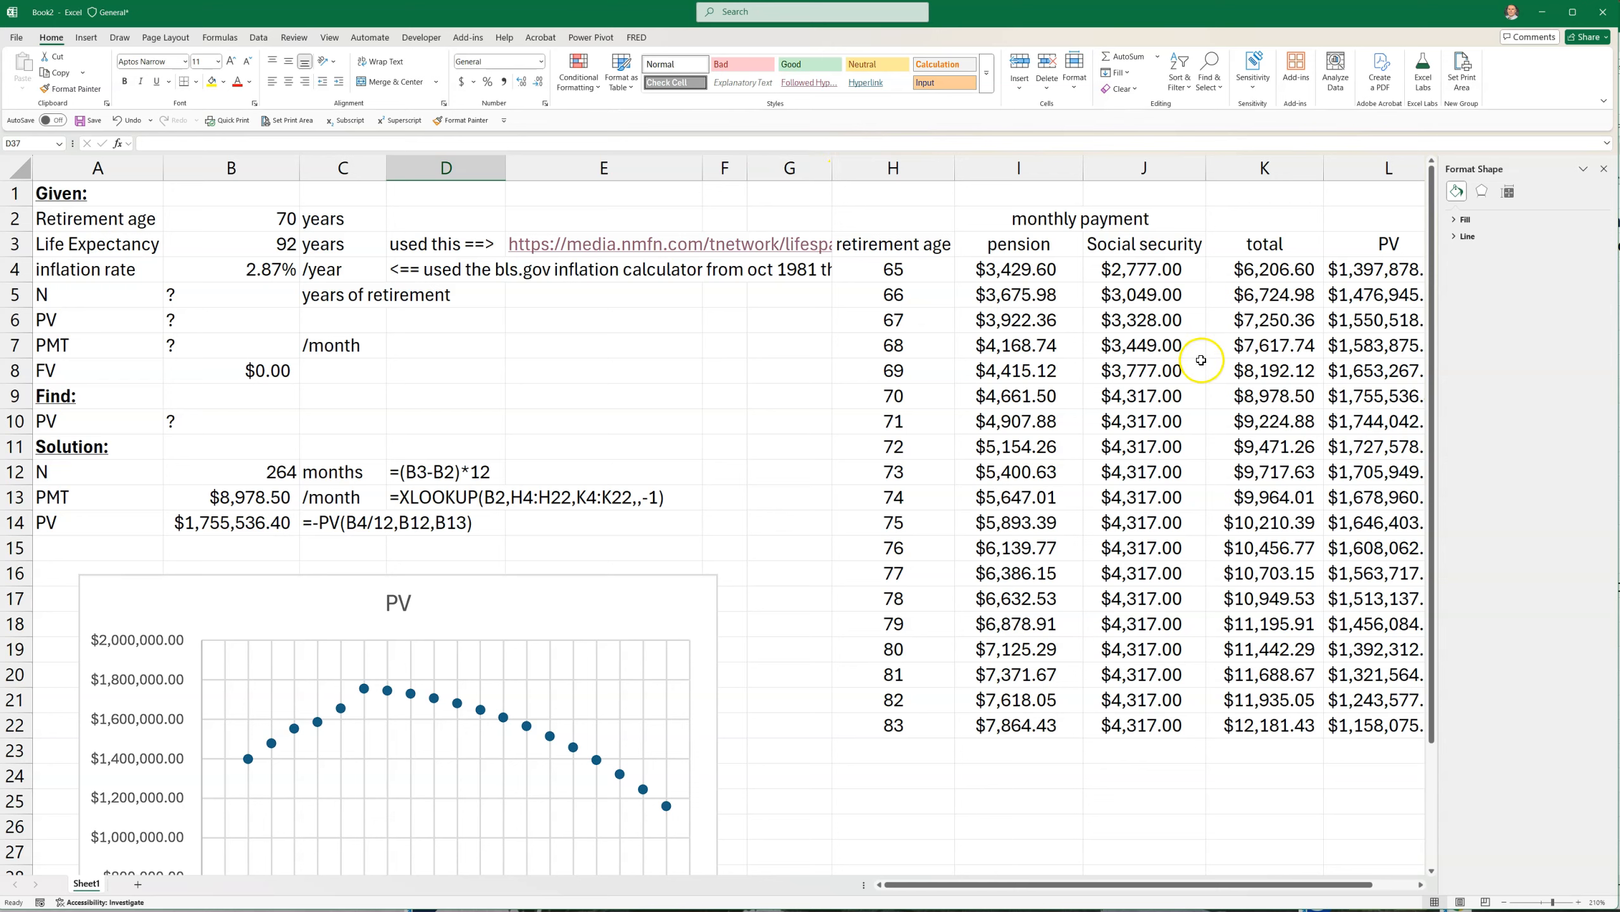
left_click_drag(1123, 273, 1117, 416)
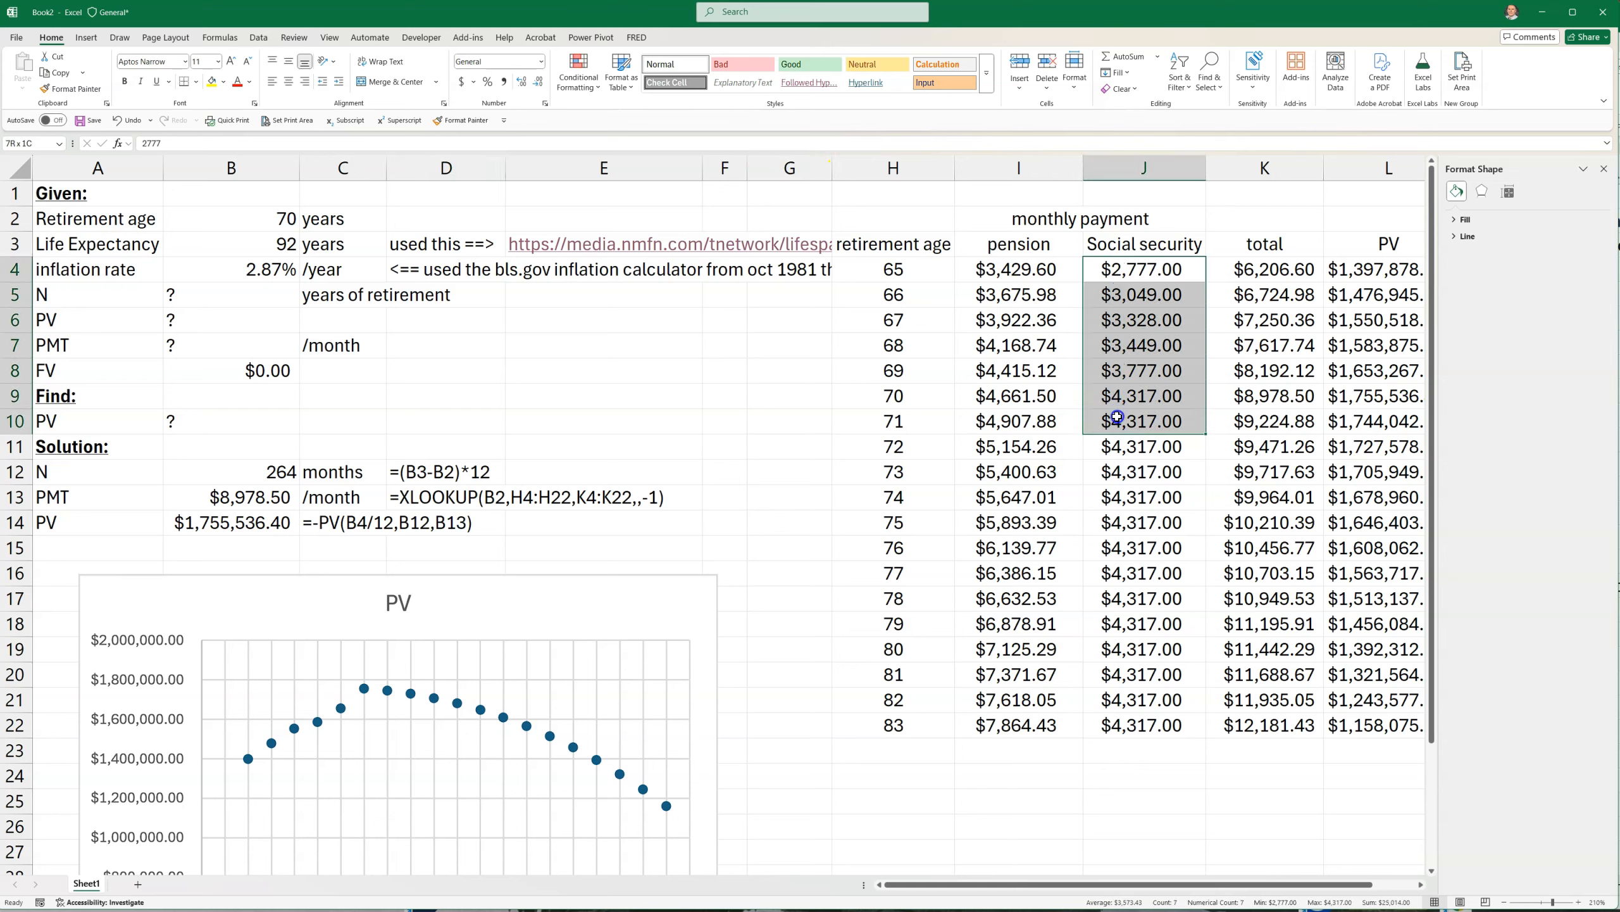
left_click_drag(1122, 270, 1125, 424)
left_click_drag(1152, 269, 1150, 408)
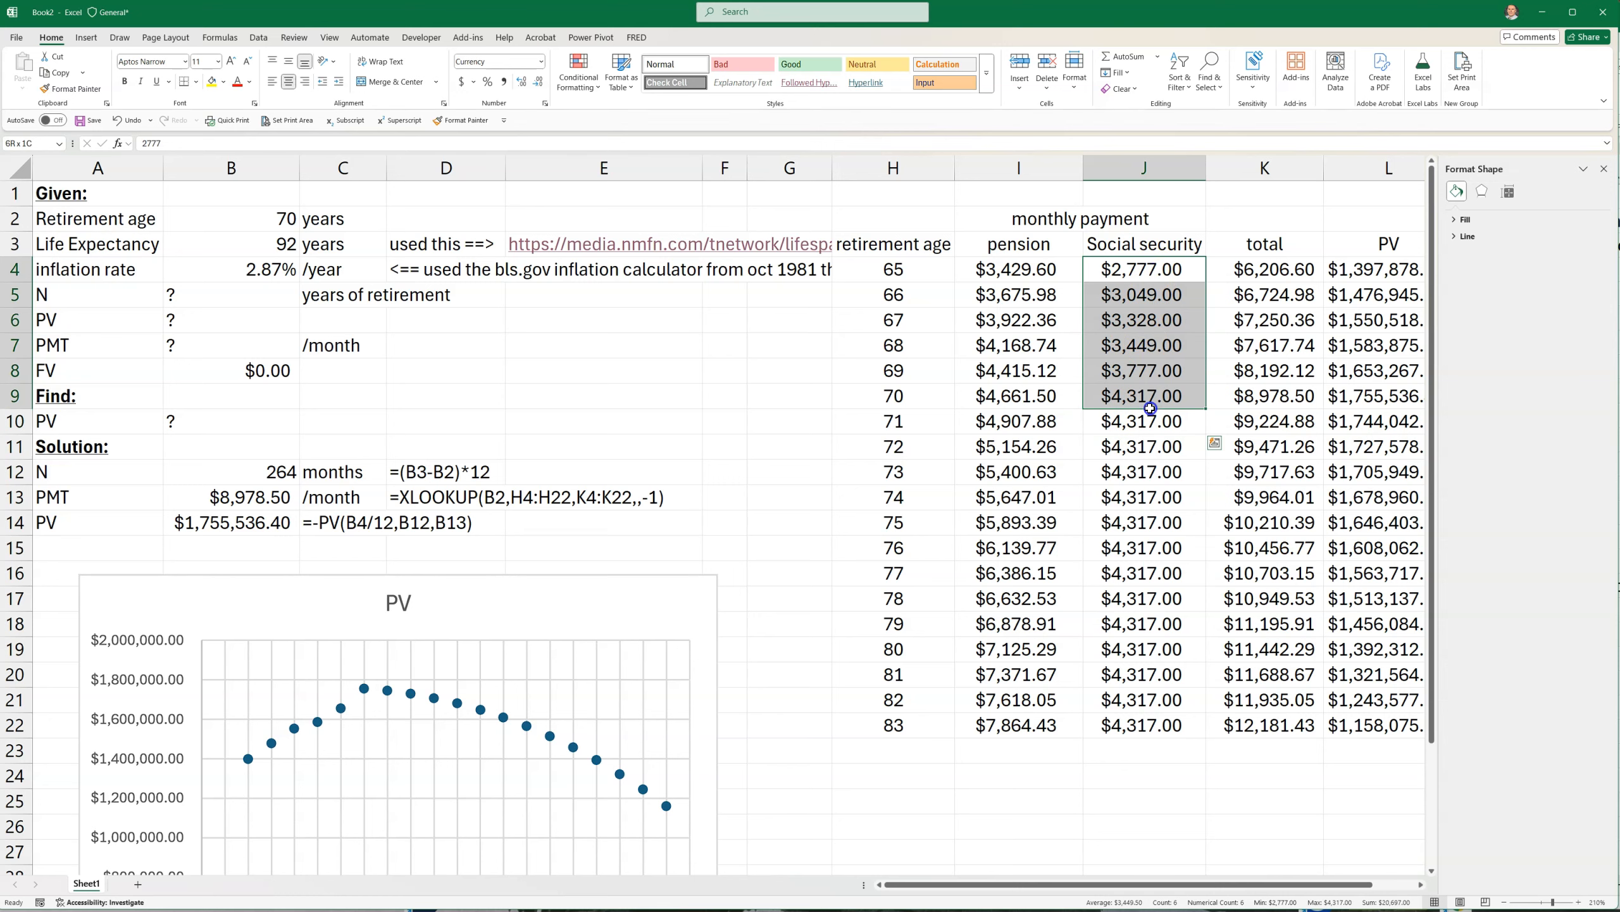
left_click(1145, 271)
left_click(1145, 295)
left_click(1145, 321)
left_click(1144, 347)
left_click(1143, 371)
left_click(1142, 413)
left_click(1136, 398)
left_click(1137, 377)
left_click(1142, 347)
left_click(1142, 319)
left_click(1141, 273)
left_click(1140, 295)
left_click(1140, 318)
Review the pension payments in column I for all retirement ages and close the Format Shape pane
left_click_drag(1039, 268, 989, 728)
left_click_drag(1007, 267, 992, 725)
left_click_drag(896, 413, 995, 426)
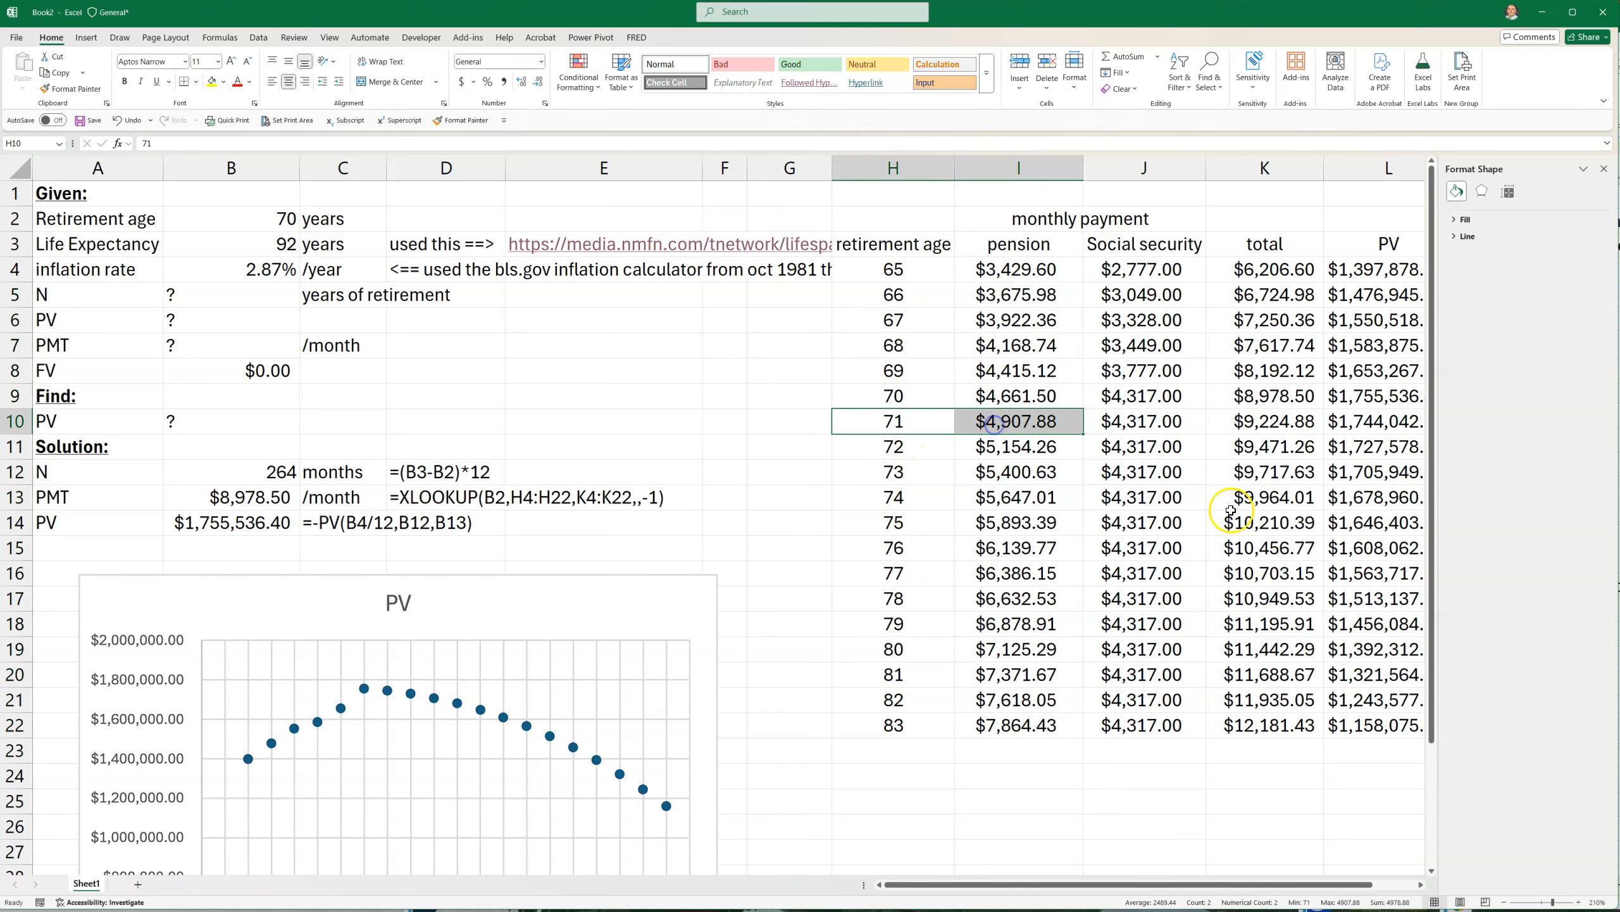
left_click(1278, 804)
left_click(1604, 170)
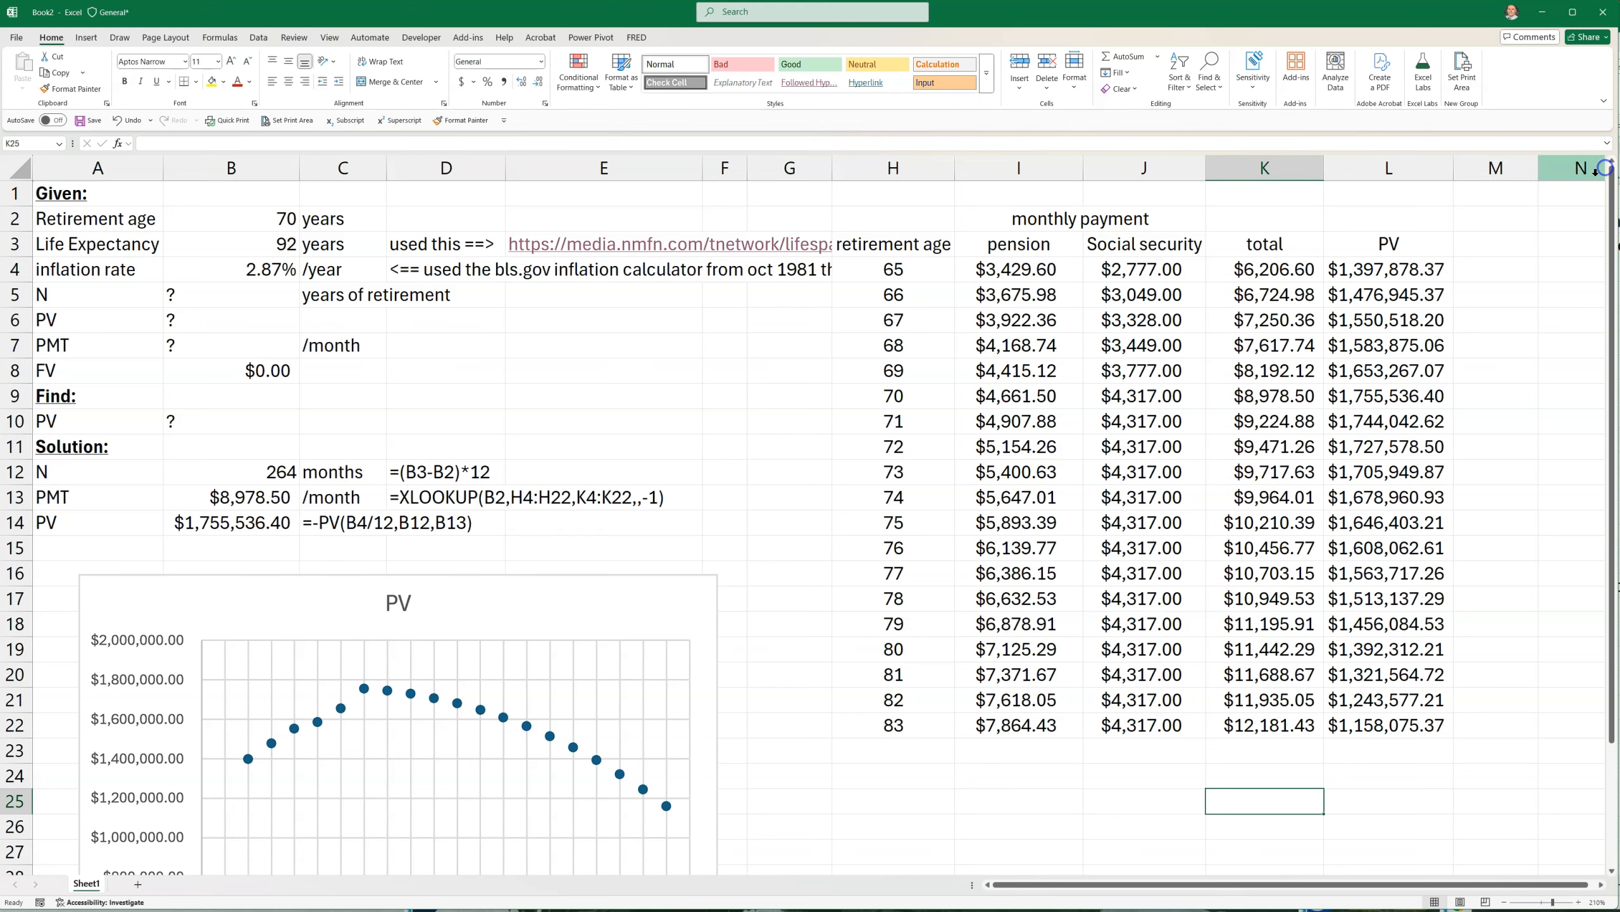
left_click(725, 422)
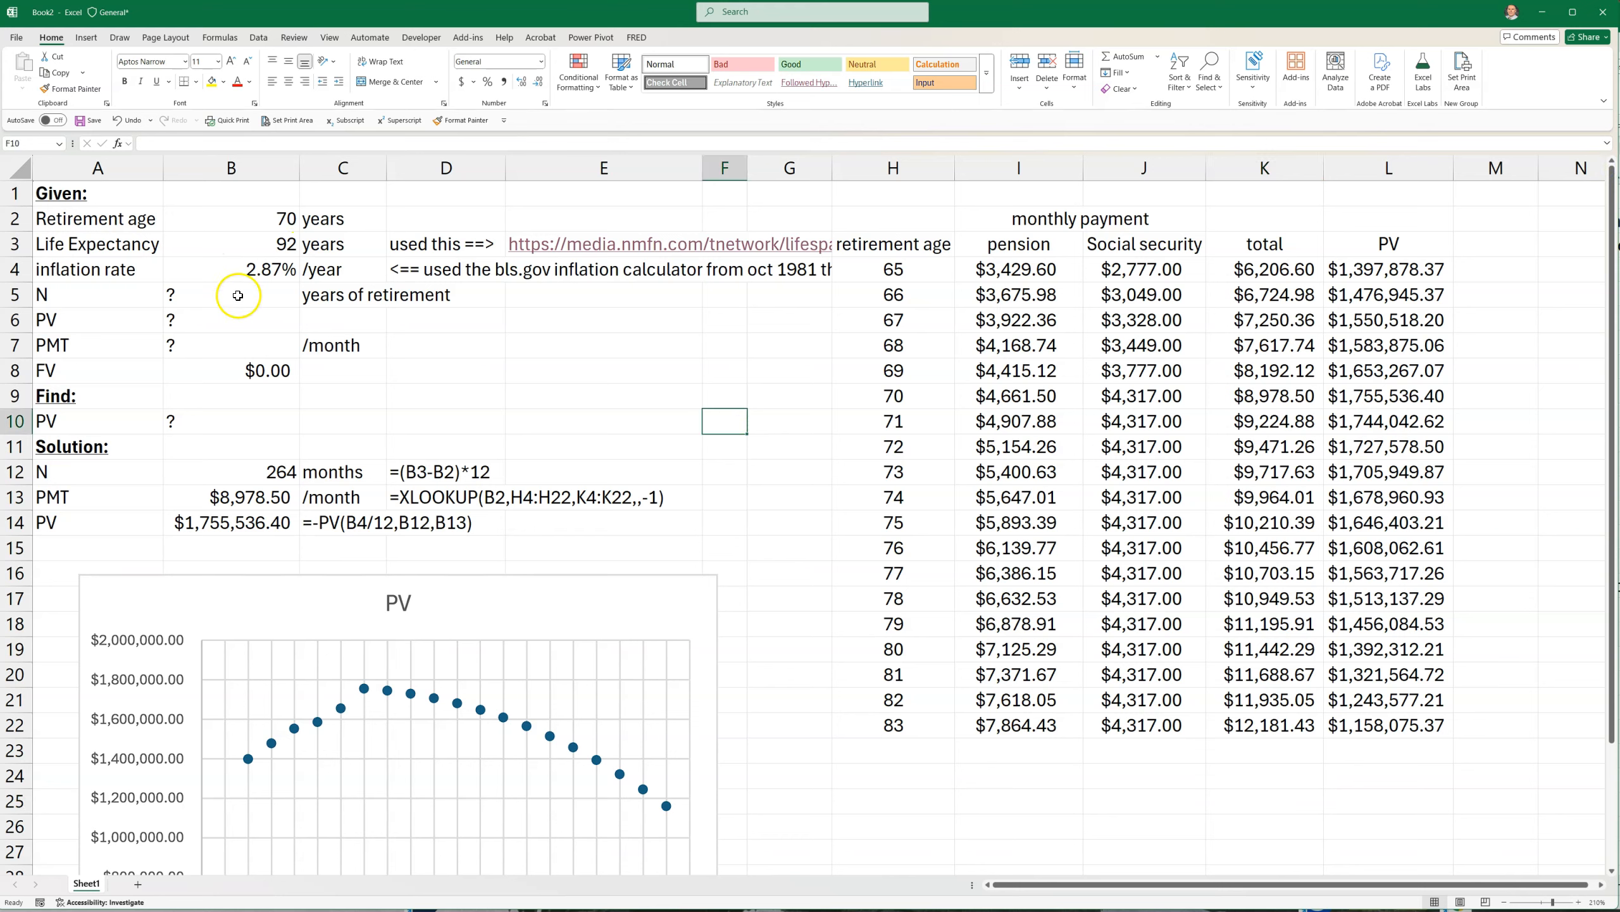
Set the life expectancy in B3 to 85 years and check the effect on the PV chart
left_click(222, 241)
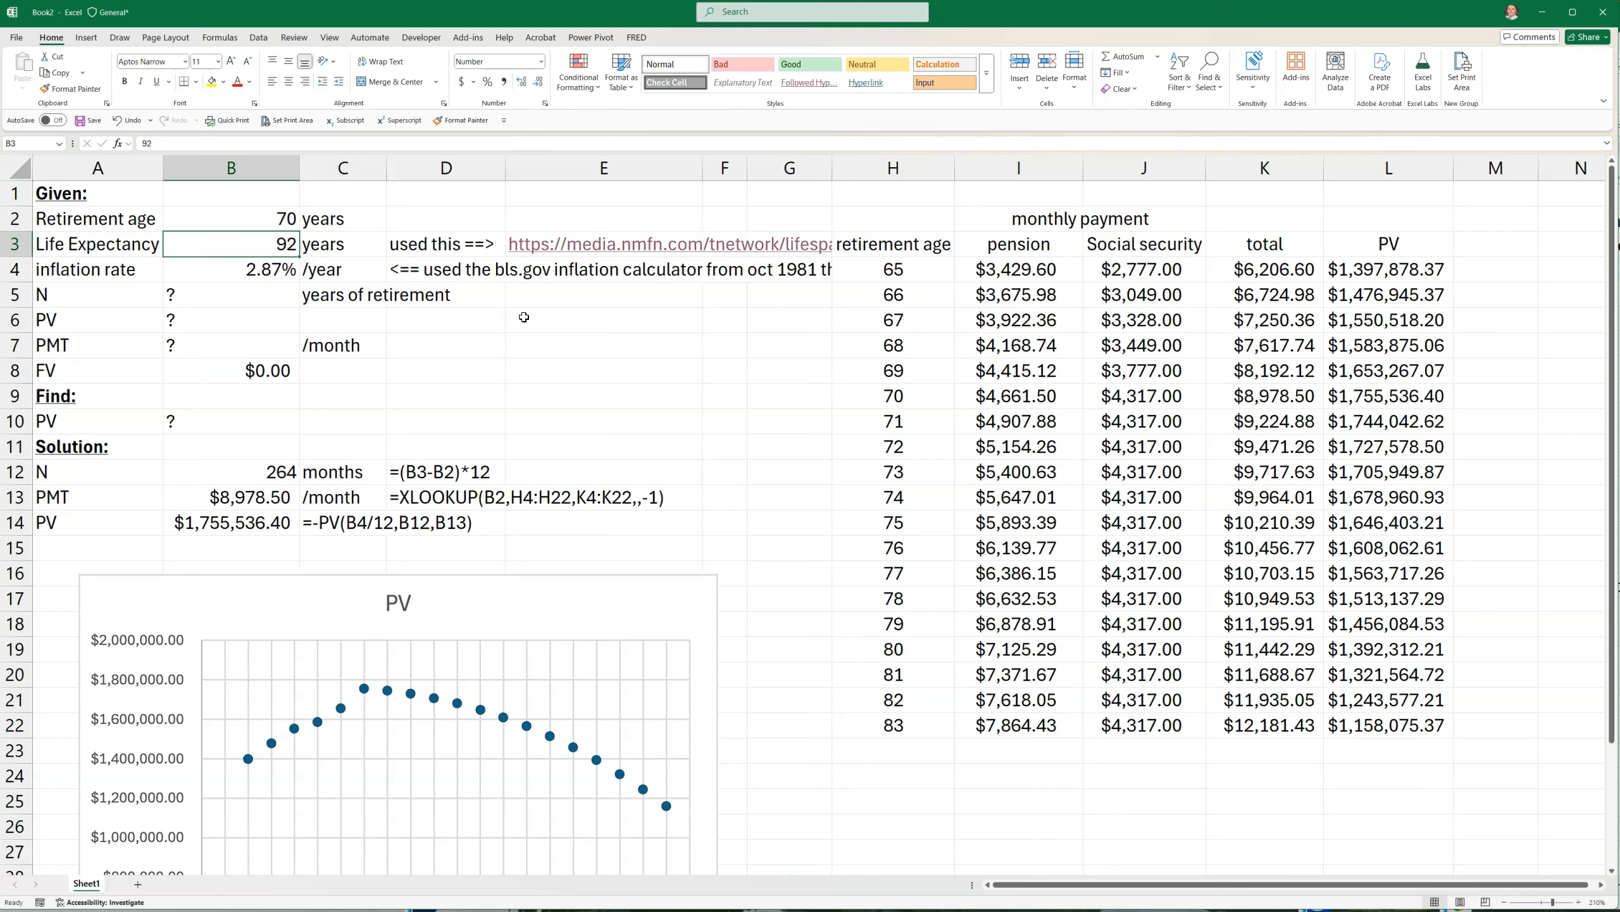
type("85")
key("Return")
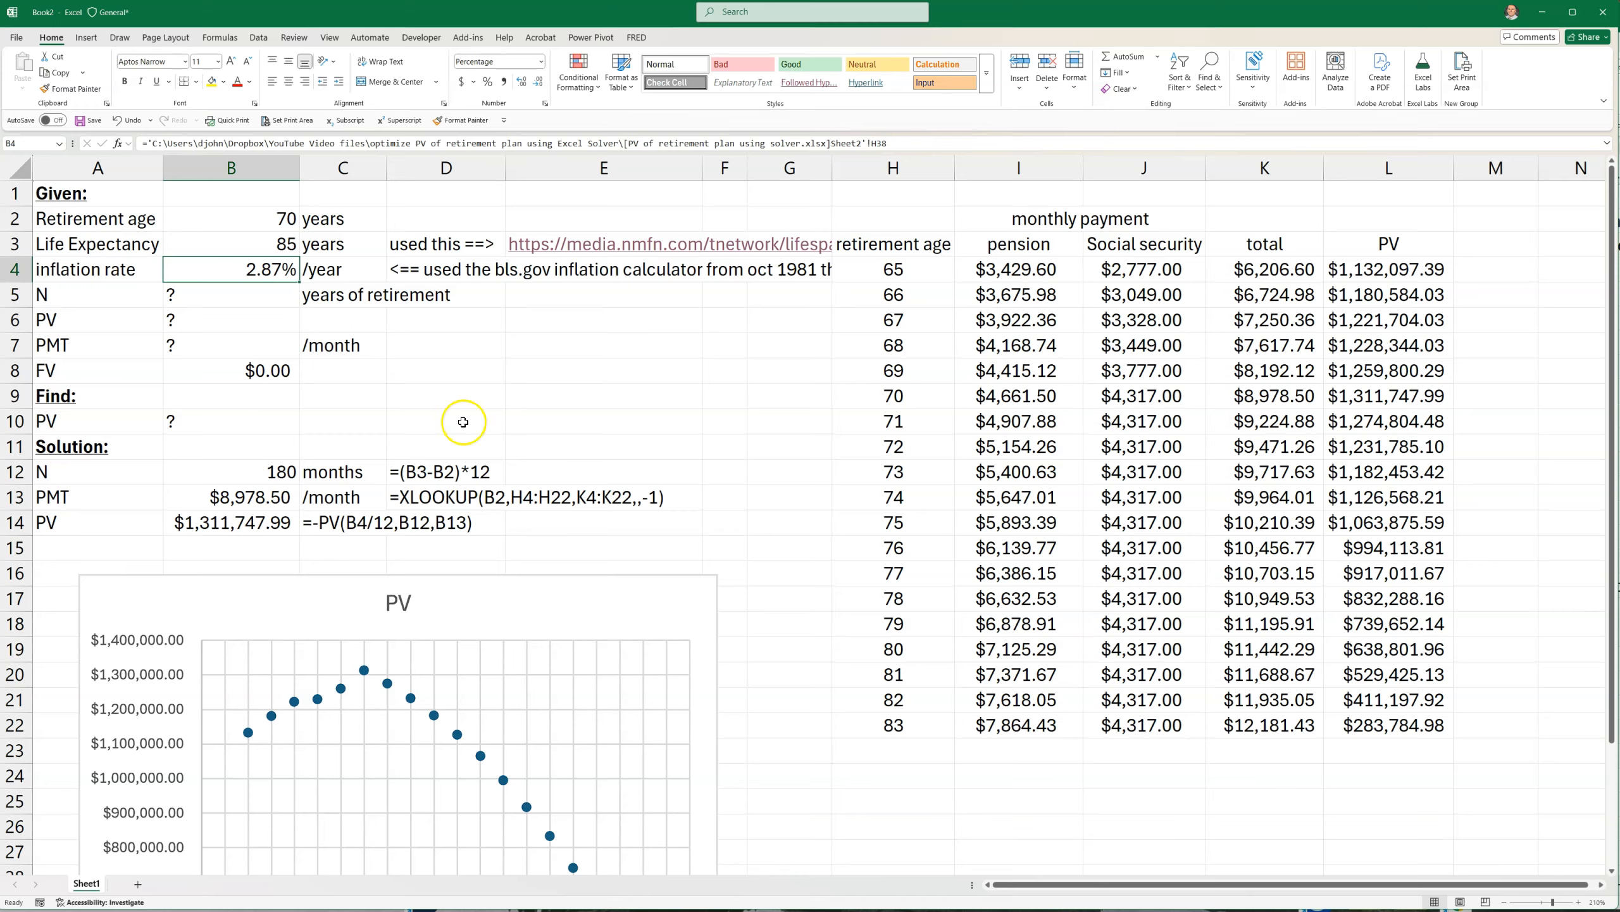
scroll(408, 709, "down", 3)
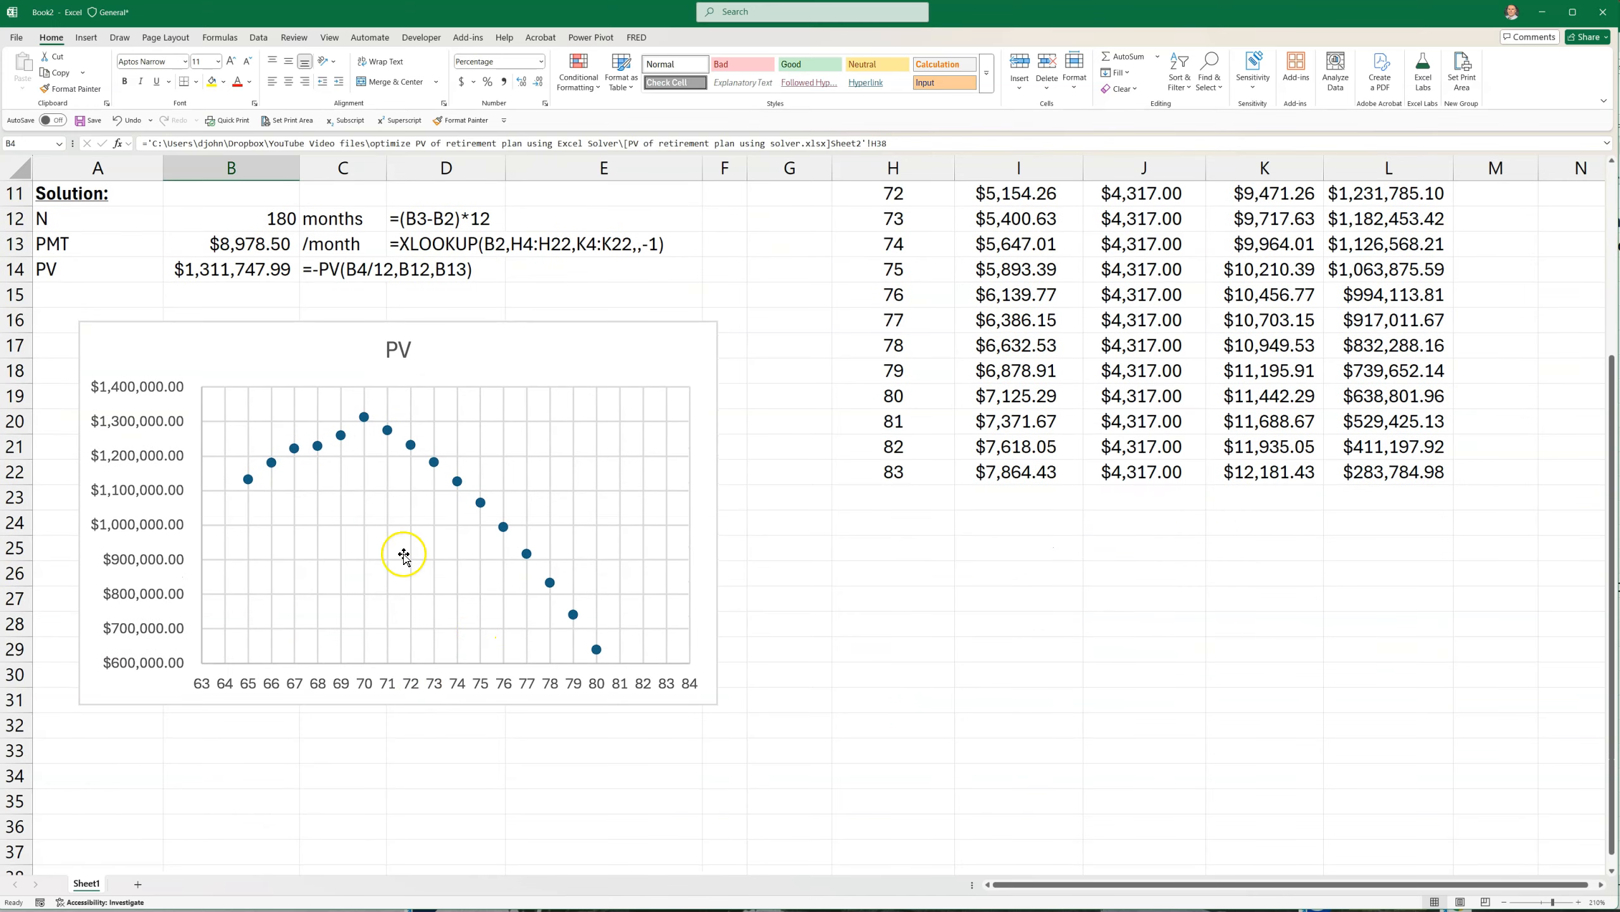
scroll(398, 472, "up", 3)
Set the retirement age in B2 to 65 years and check the PV chart
left_click(264, 219)
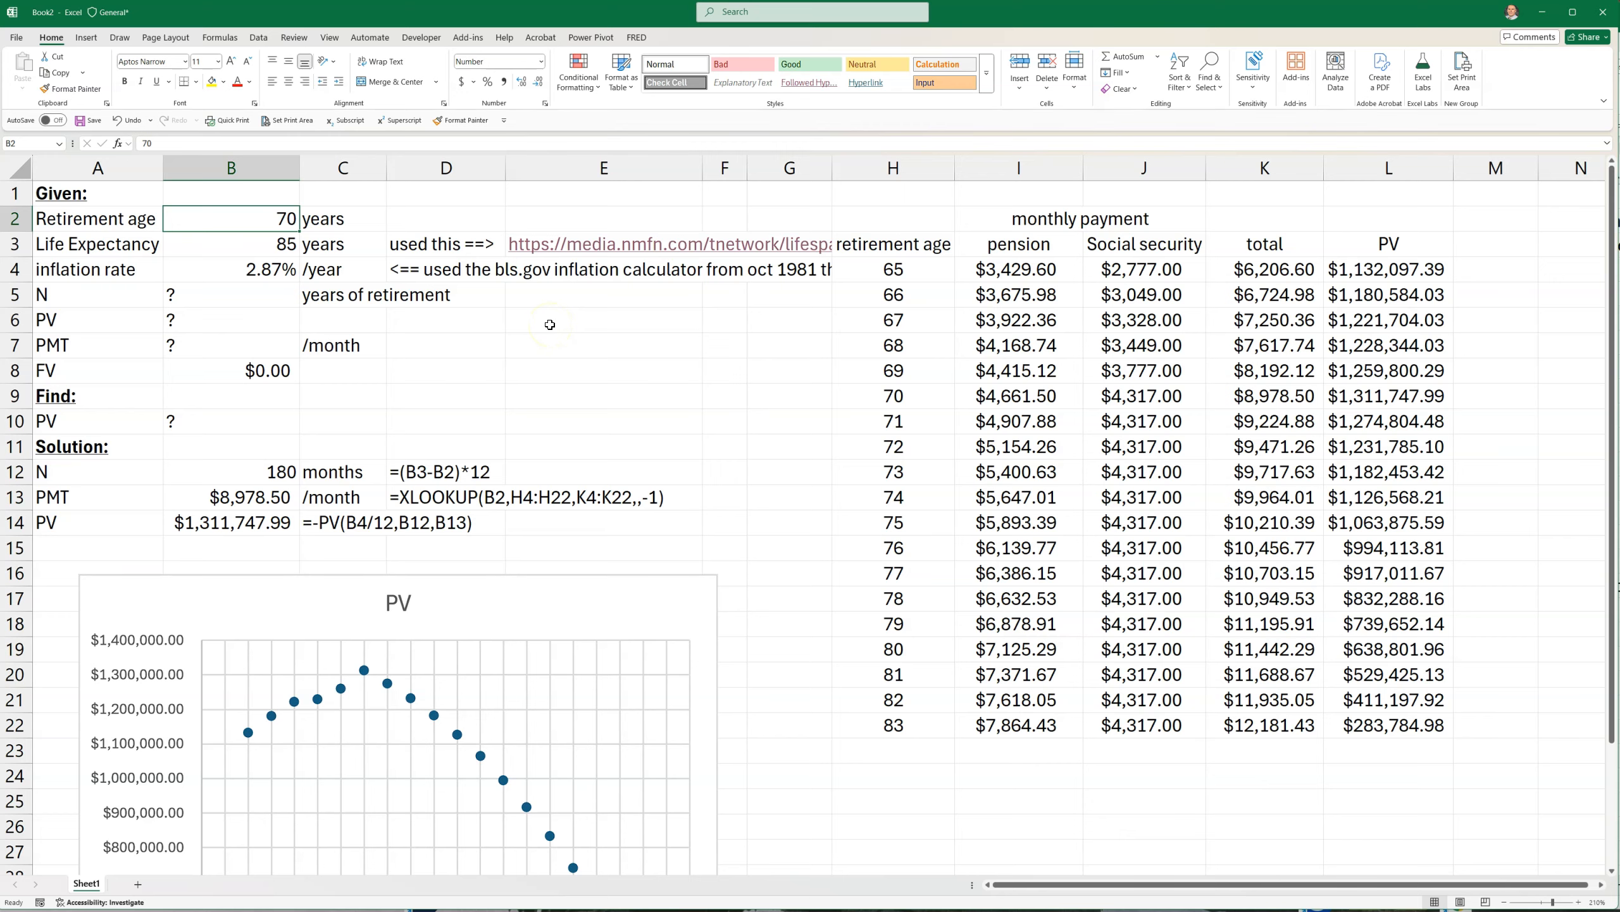
type("65")
key("Return")
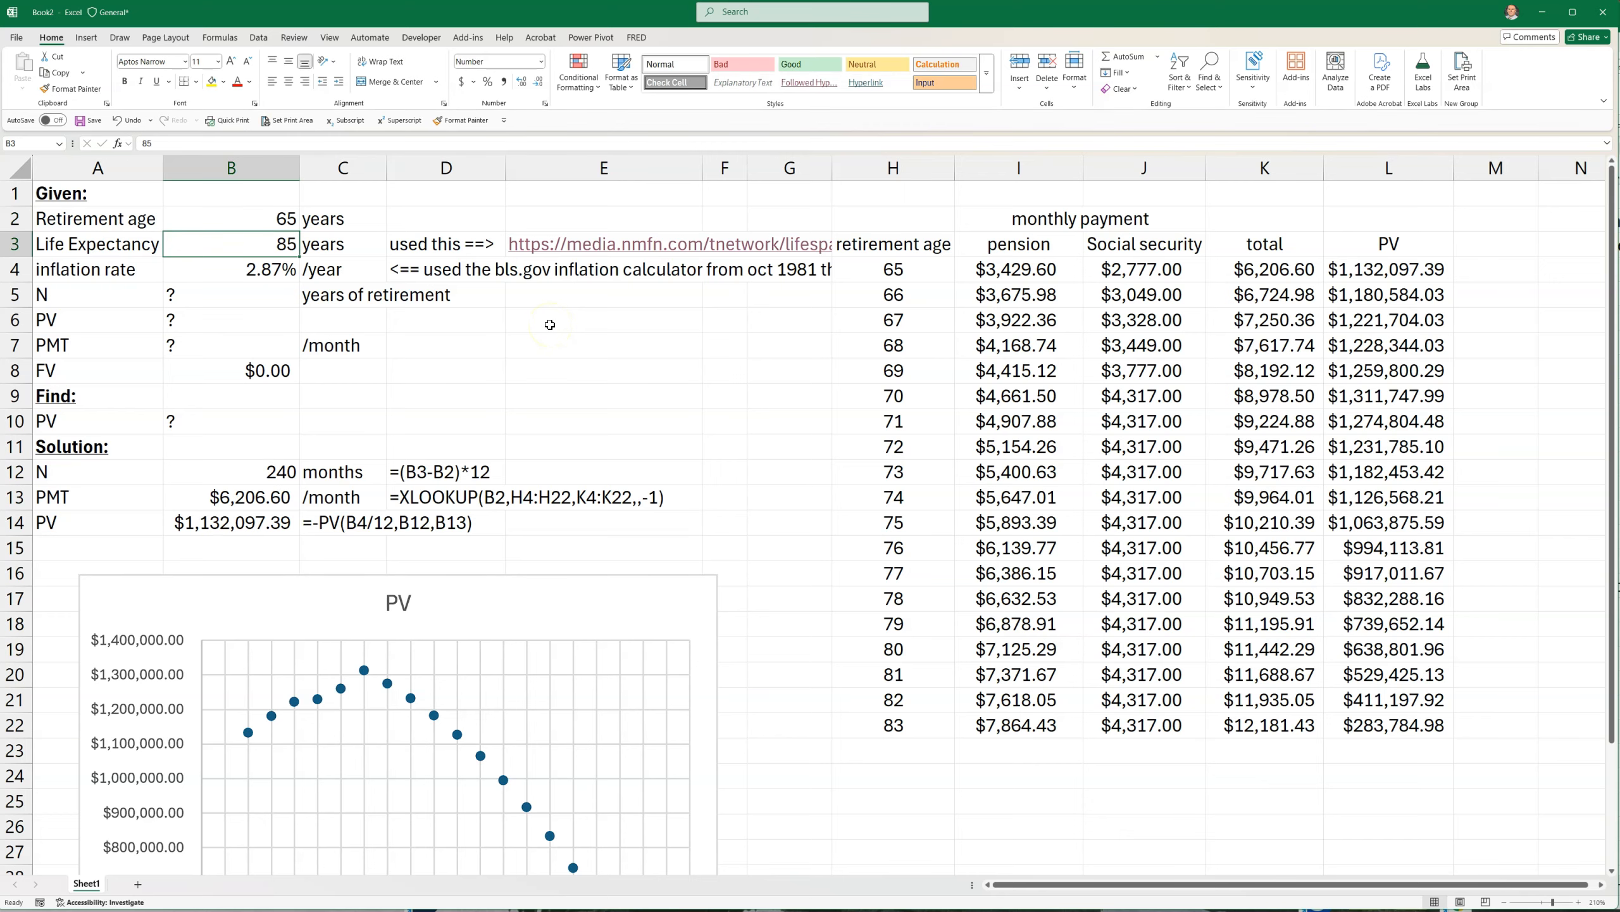
scroll(427, 742, "down", 3)
scroll(373, 615, "up", 3)
Compare the present value in B14 with the chart's point for age 65, and check the inflation rate in B4
left_click(176, 523)
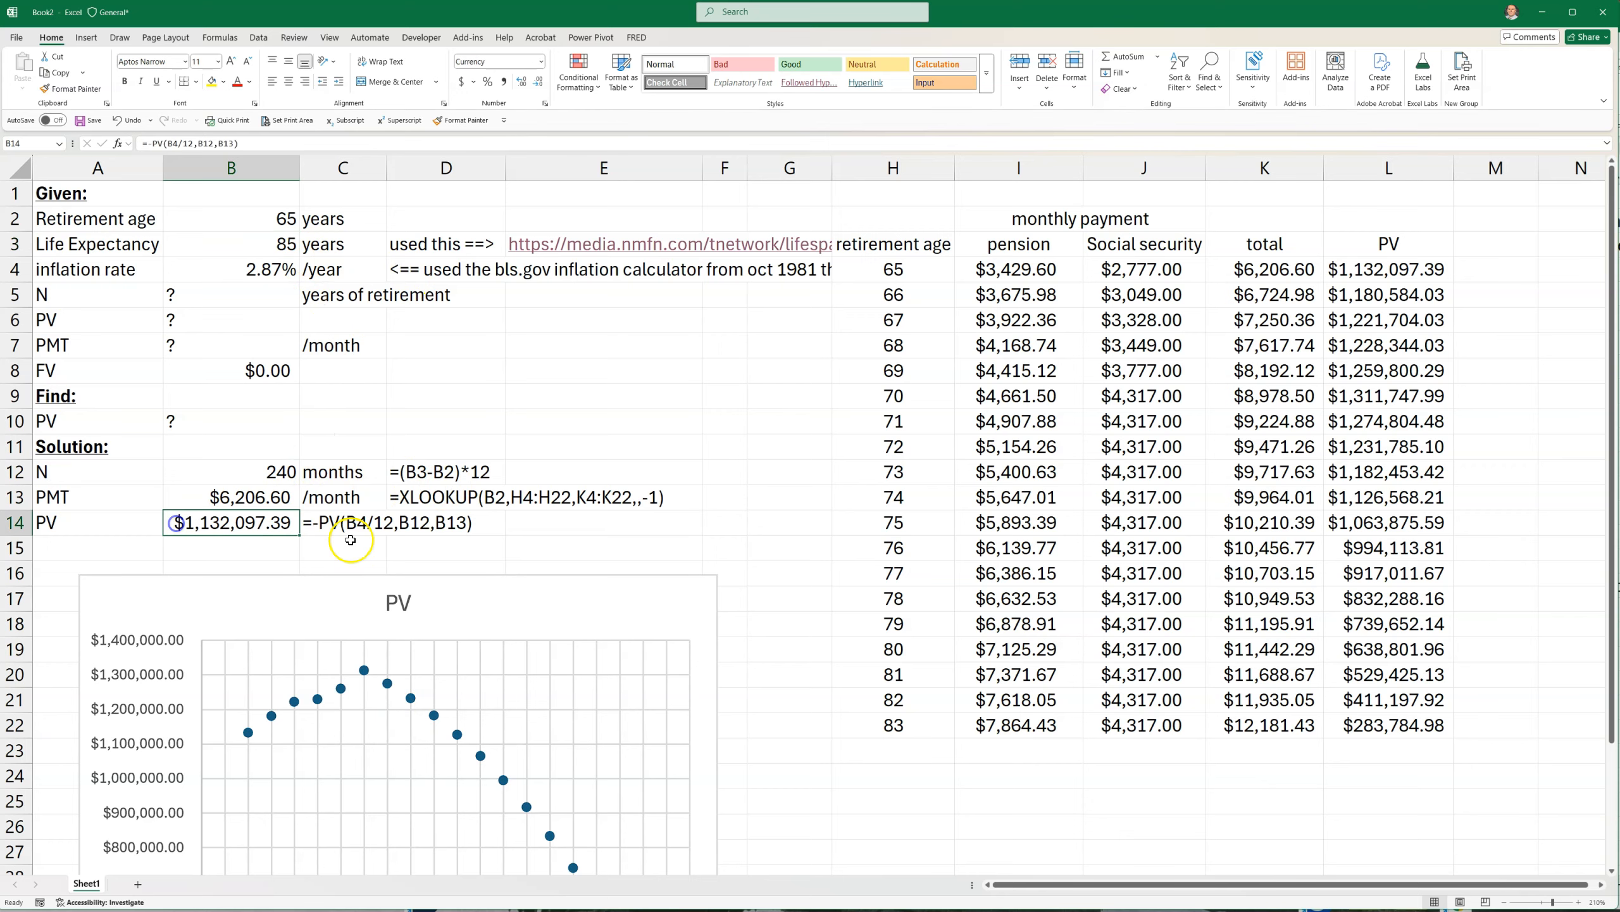
scroll(336, 635, "down", 3)
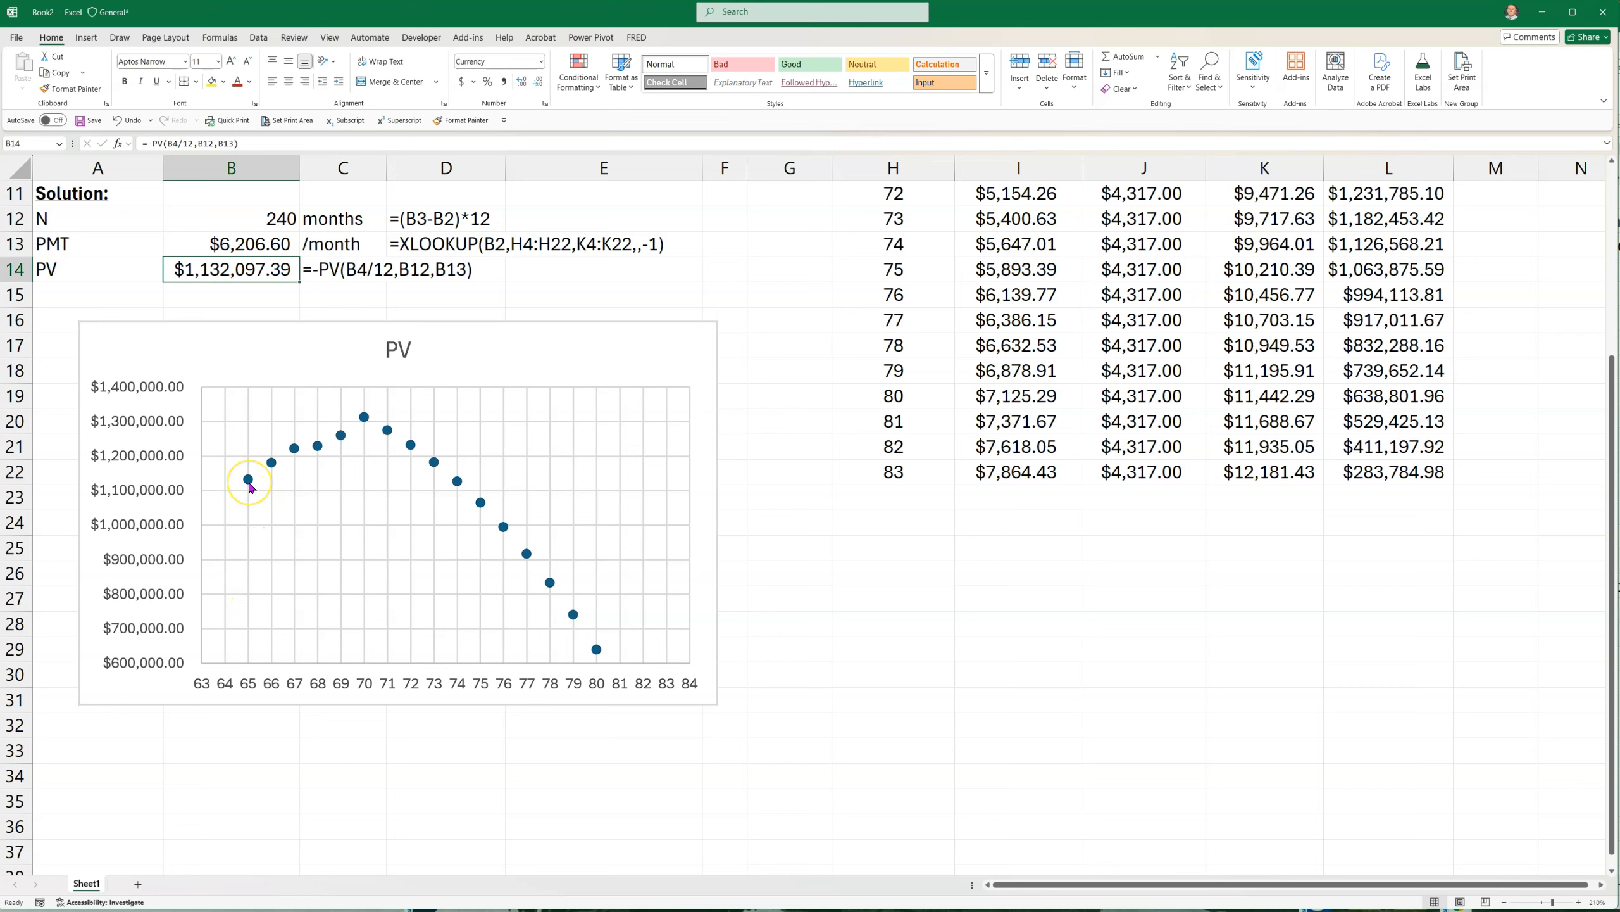
mouse_move(250, 488)
scroll(414, 785, "up", 4)
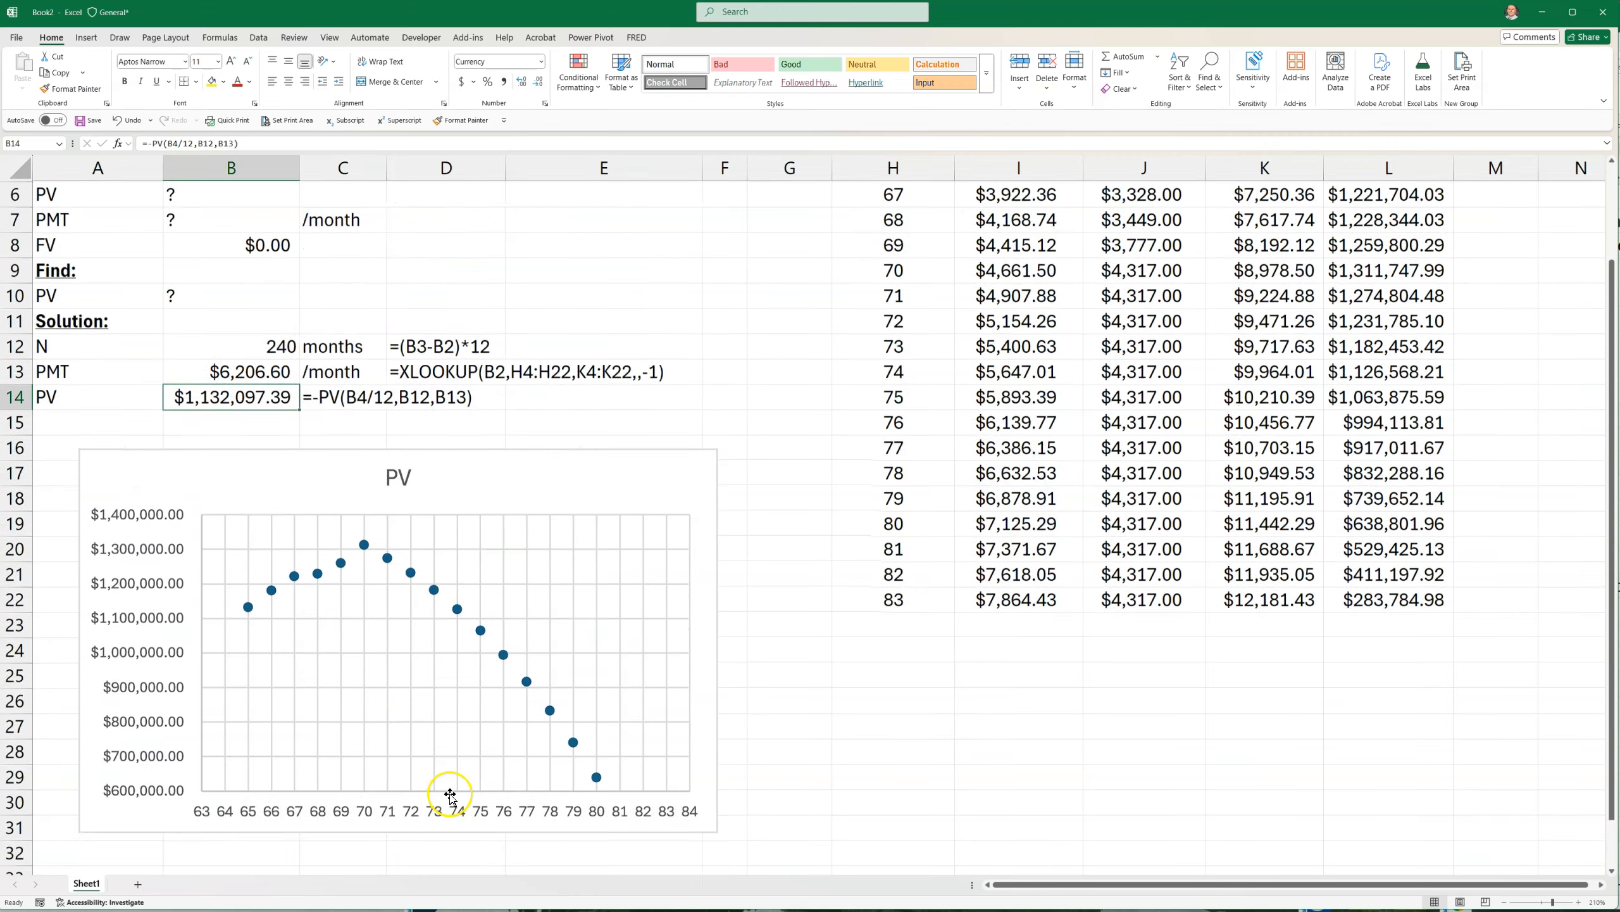
left_click(611, 539)
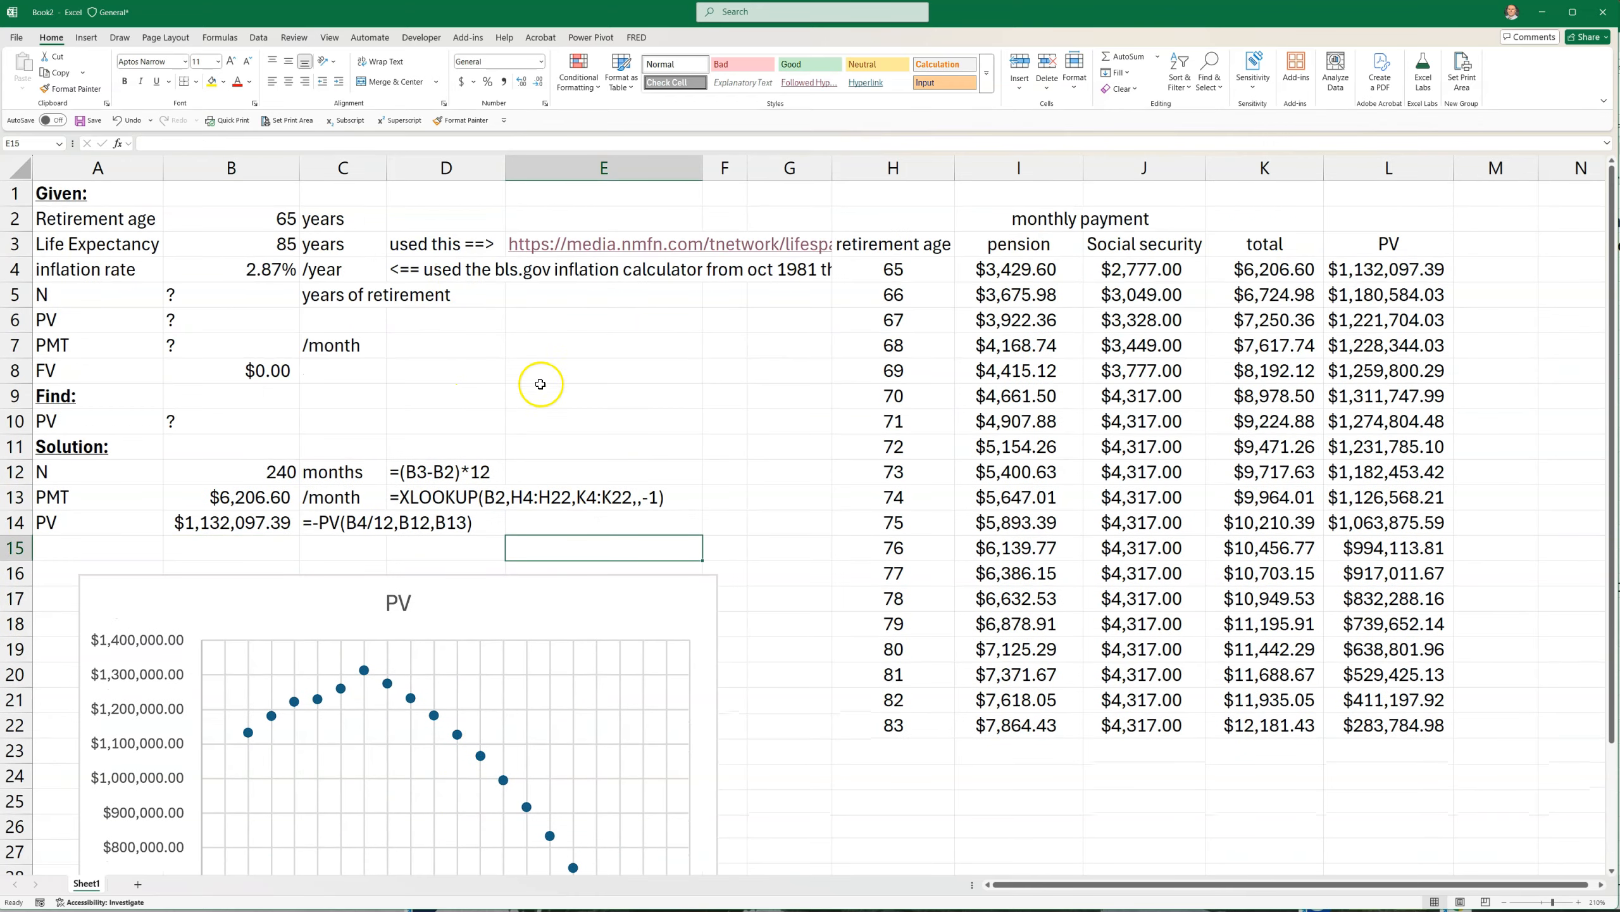
left_click(227, 531)
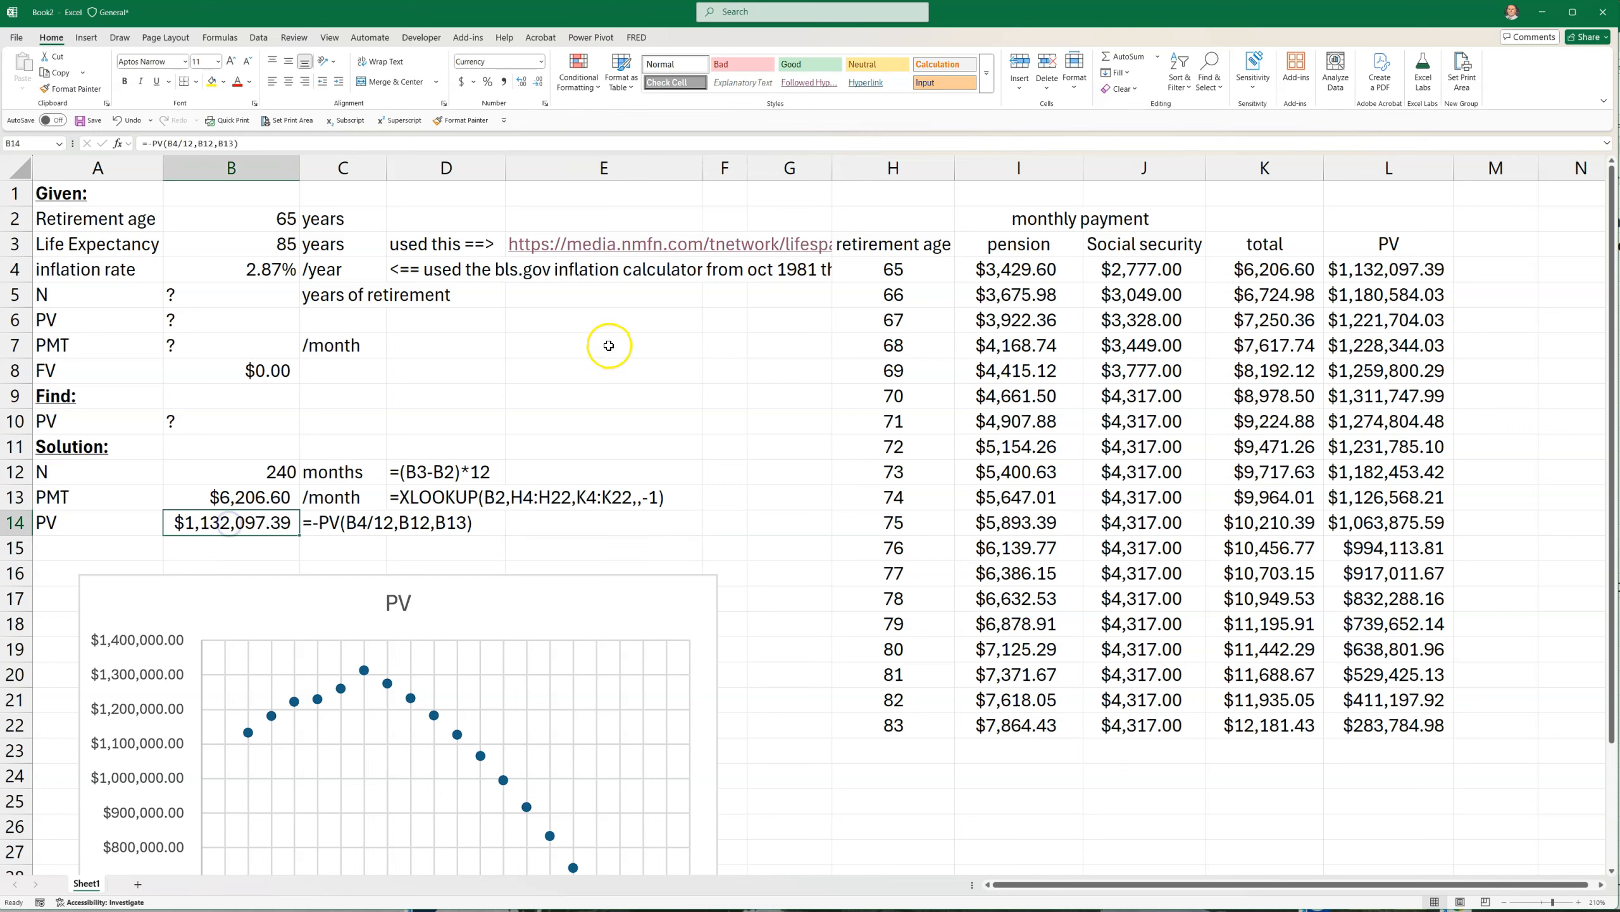
left_click(266, 269)
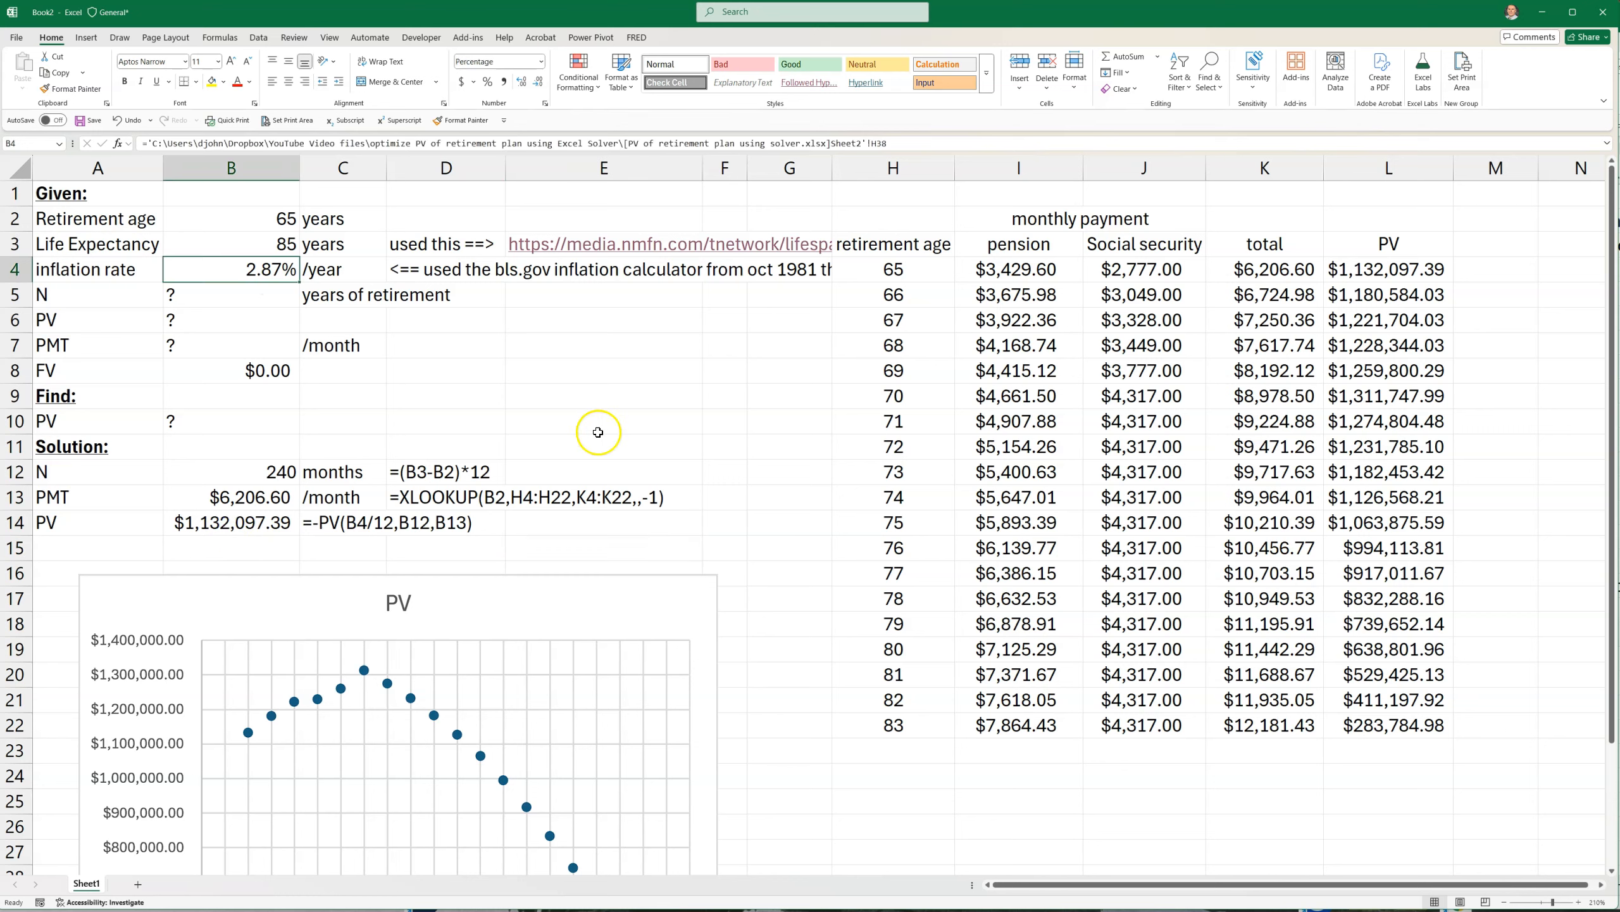
left_click(526, 438)
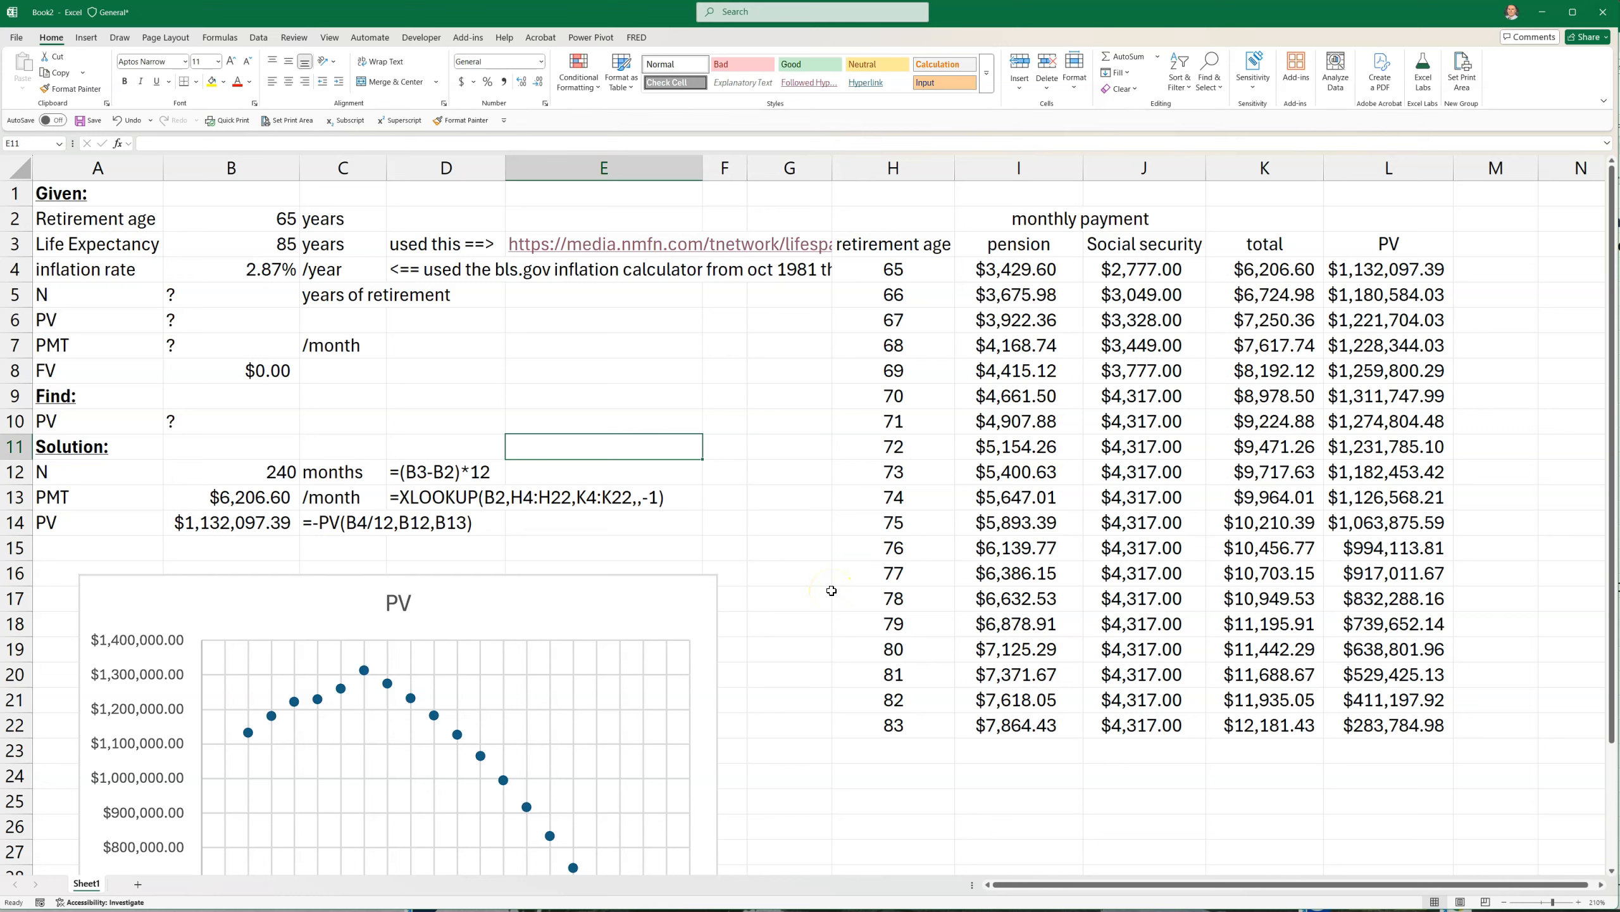
key("alt+Tab")
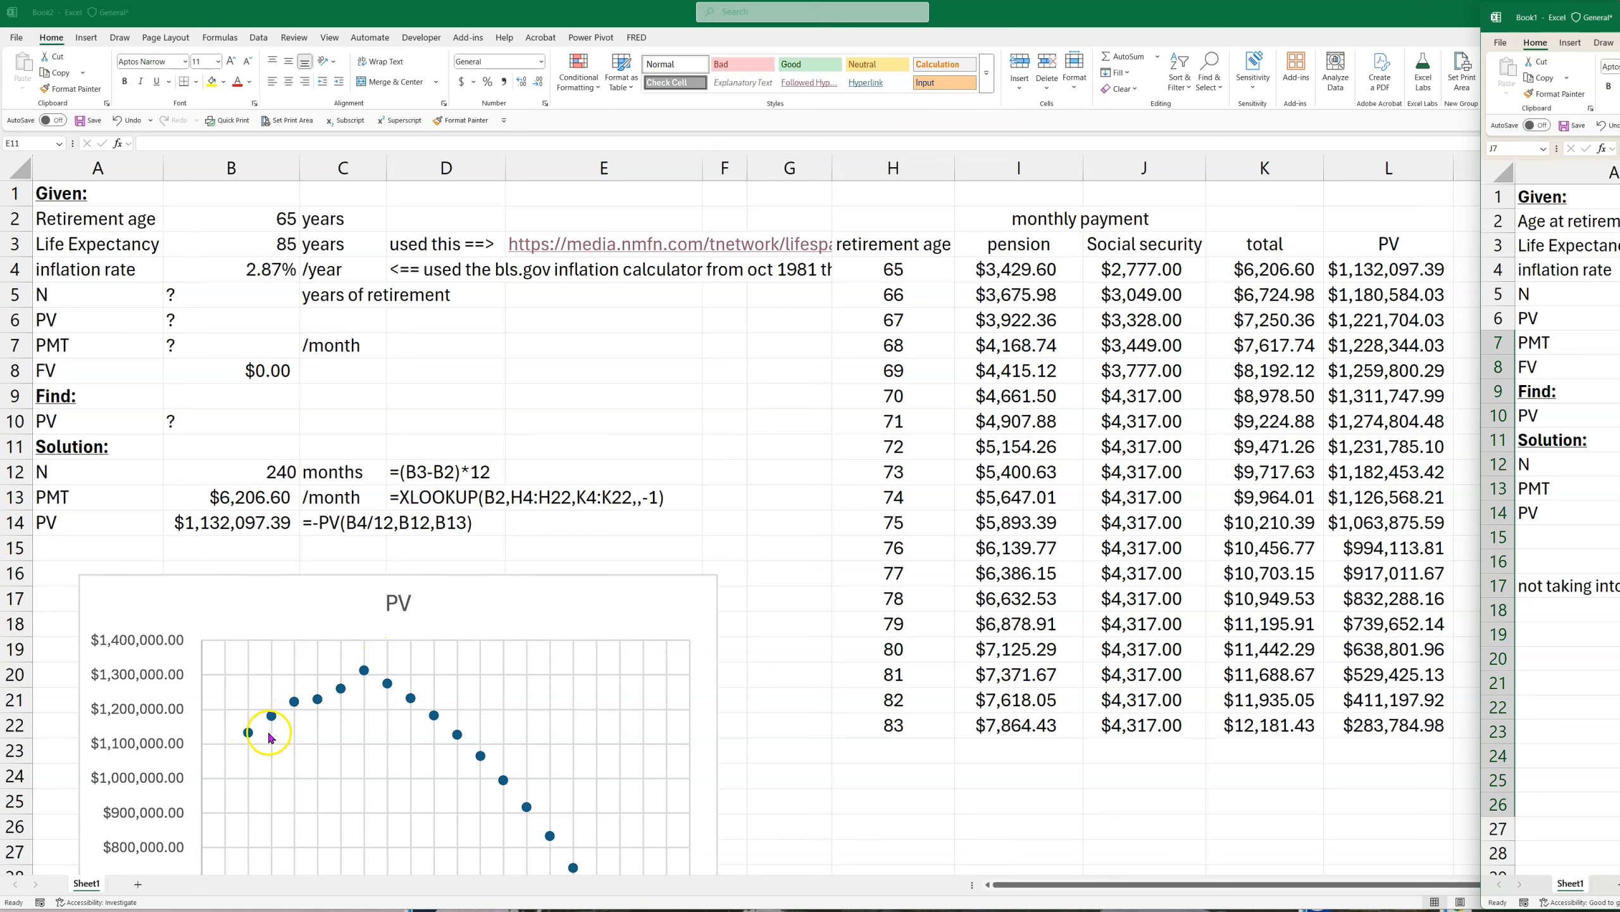
mouse_move(361, 679)
left_click(523, 414)
left_click(615, 376)
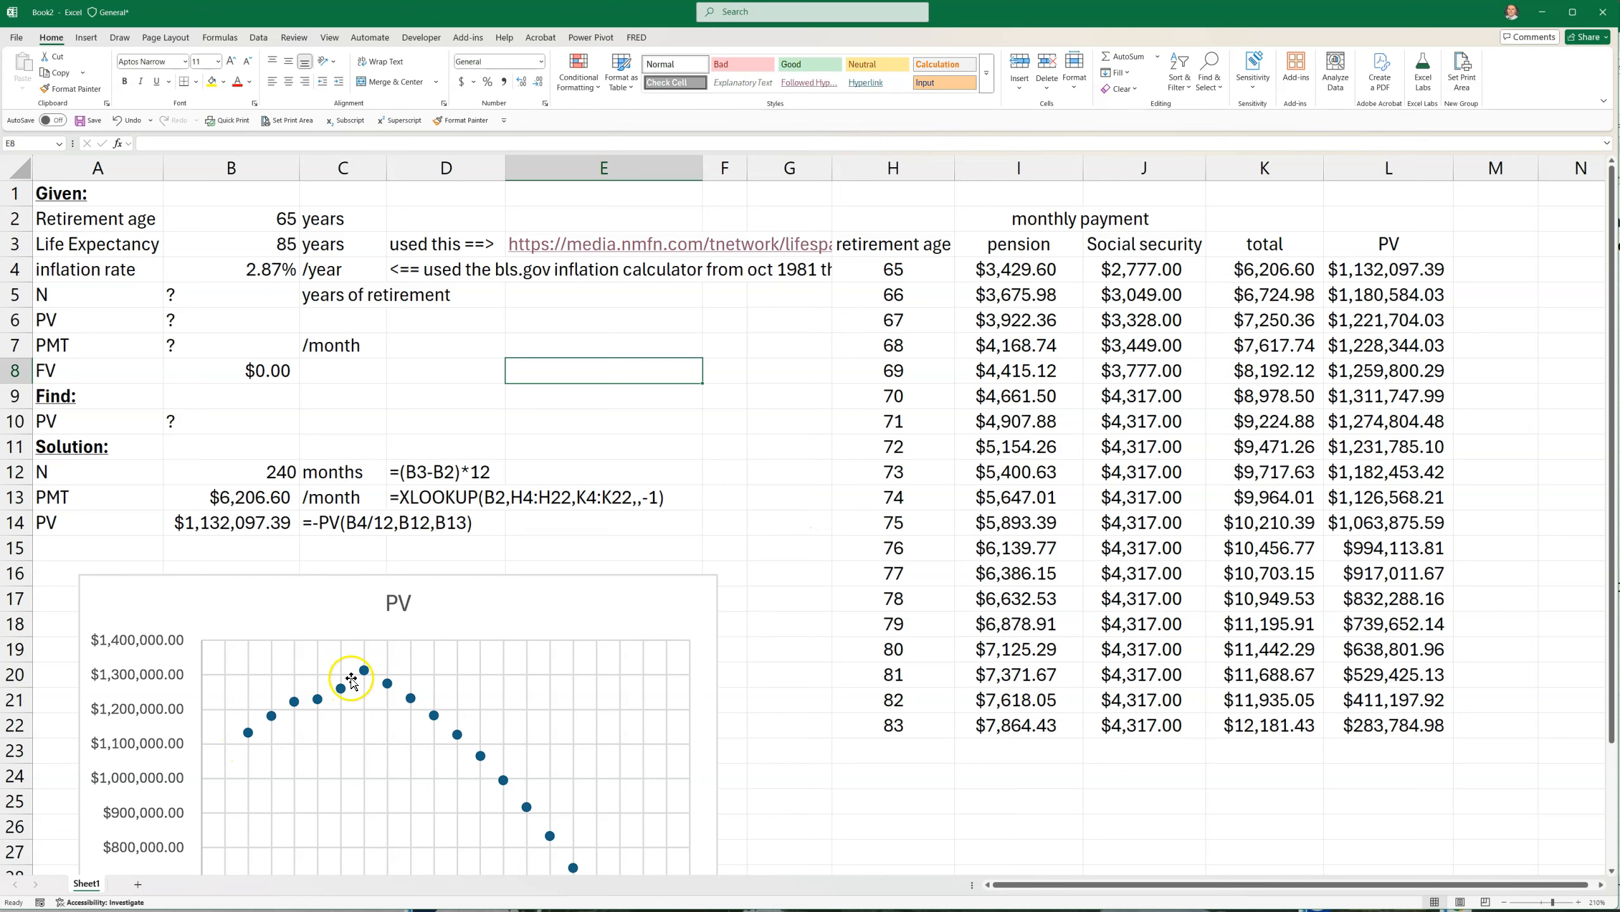
left_click(723, 445)
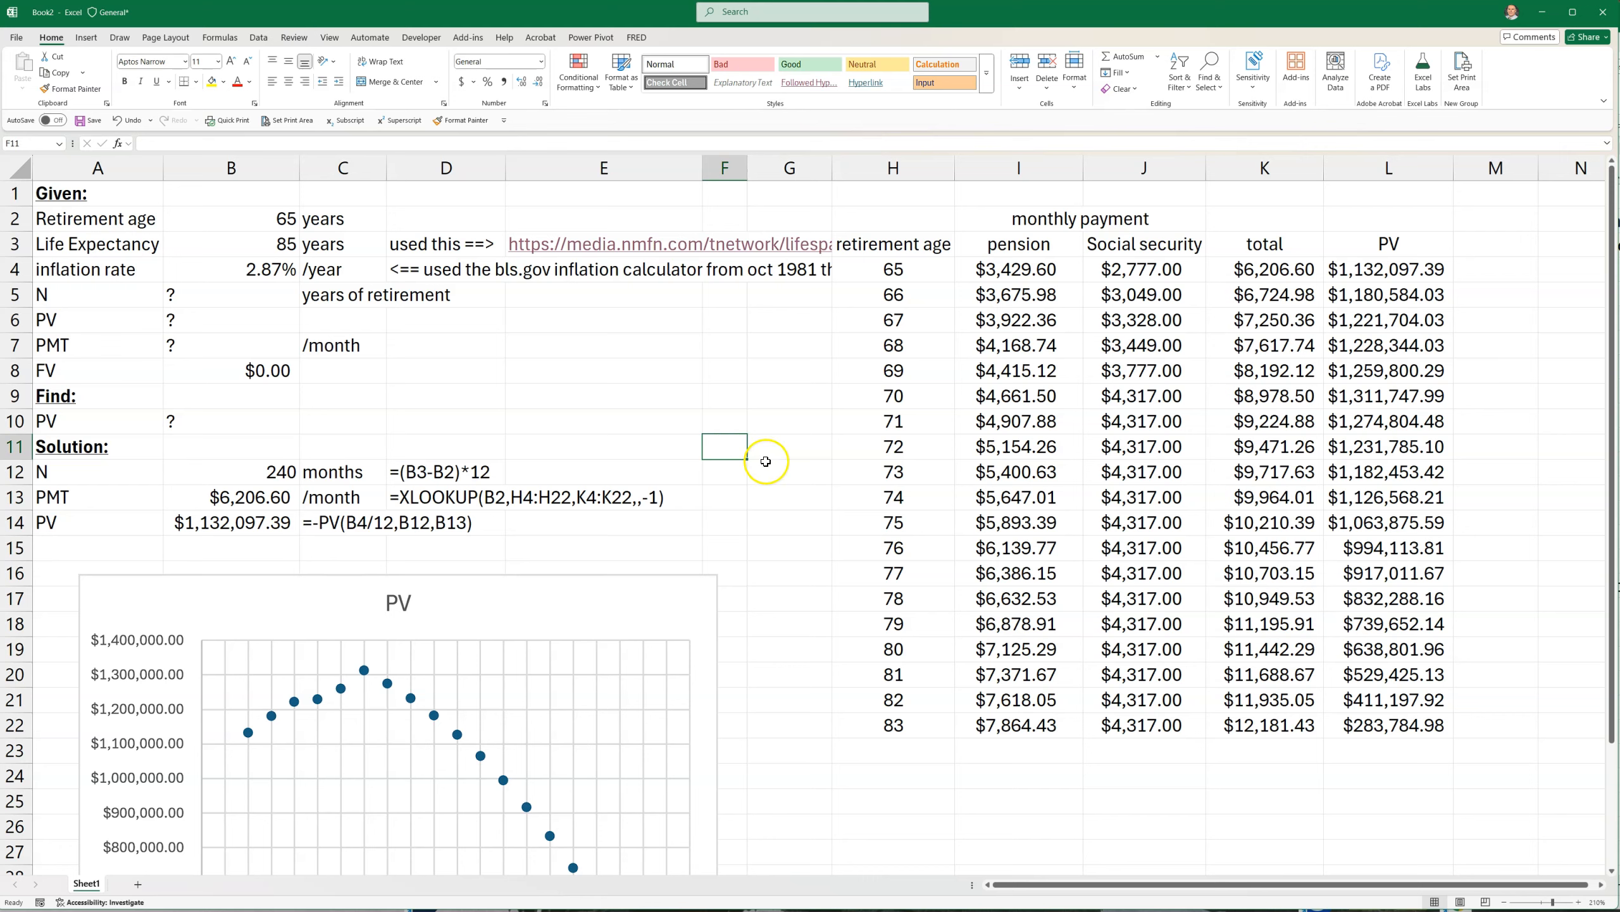
left_click(778, 505)
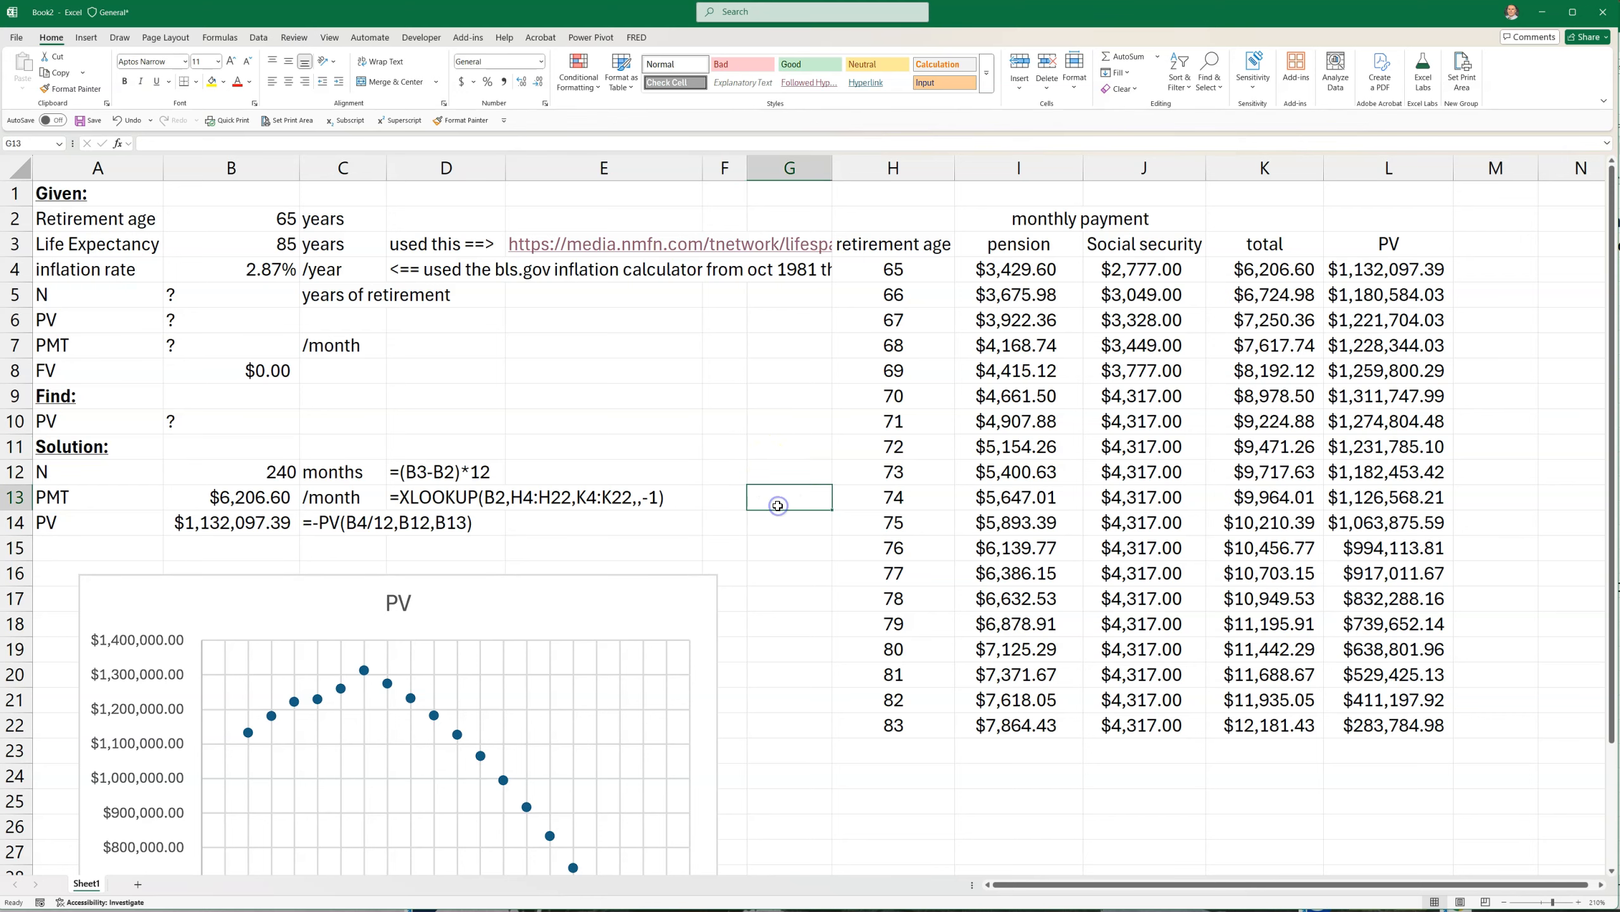
Widen column G so the life expectancy link and the inflation rate source note are fully readable
left_click_drag(833, 168, 973, 168)
left_click(808, 405)
left_click(796, 349)
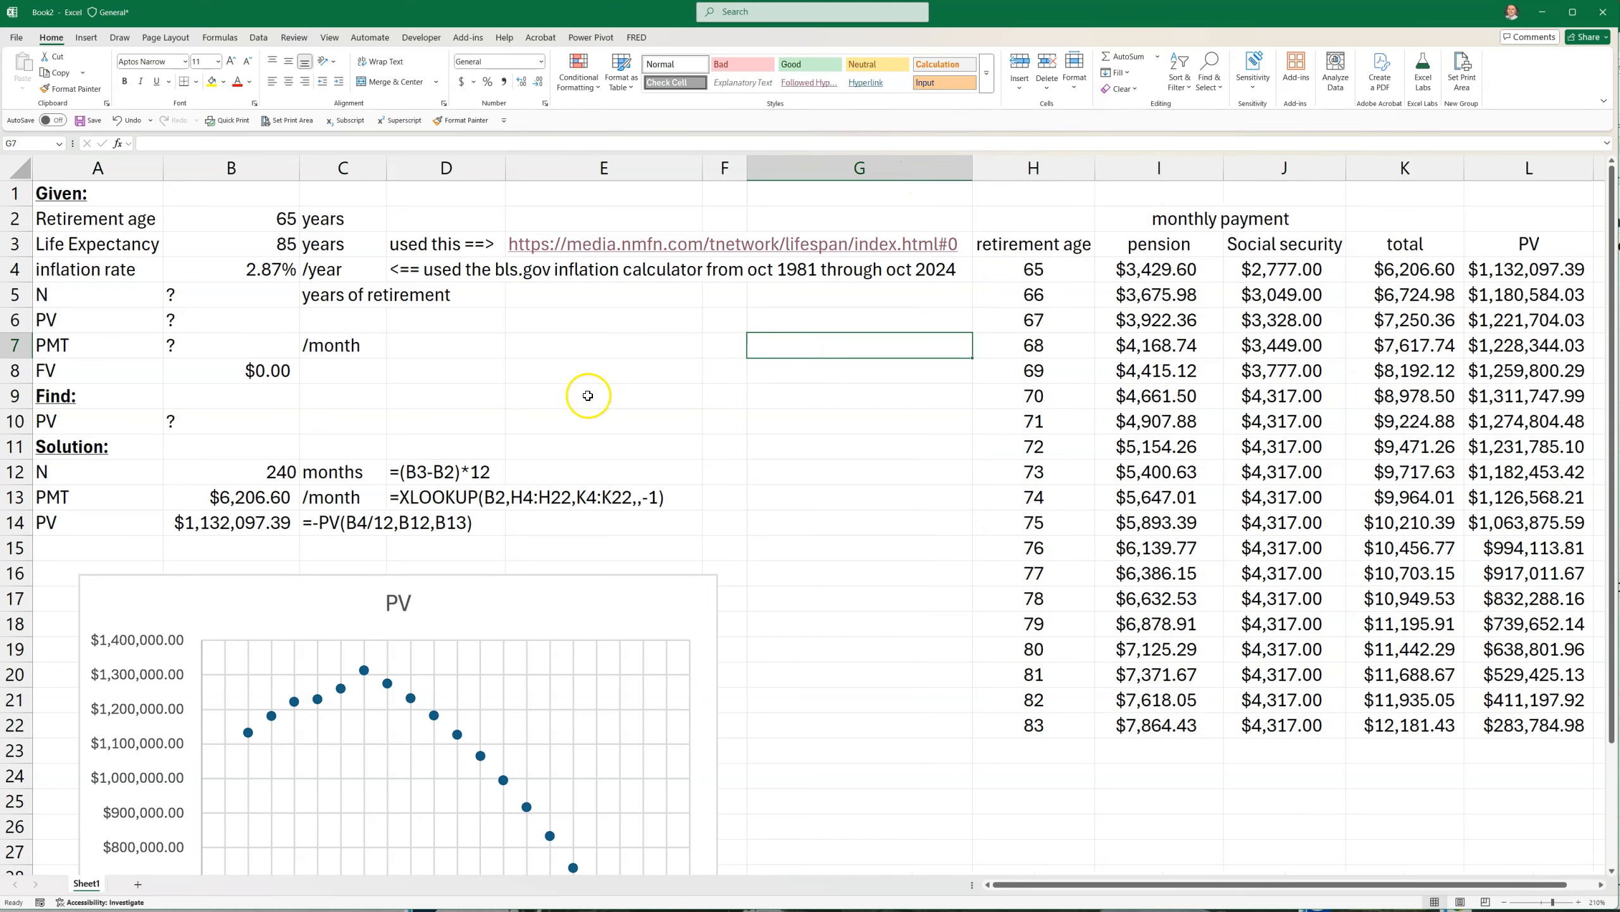